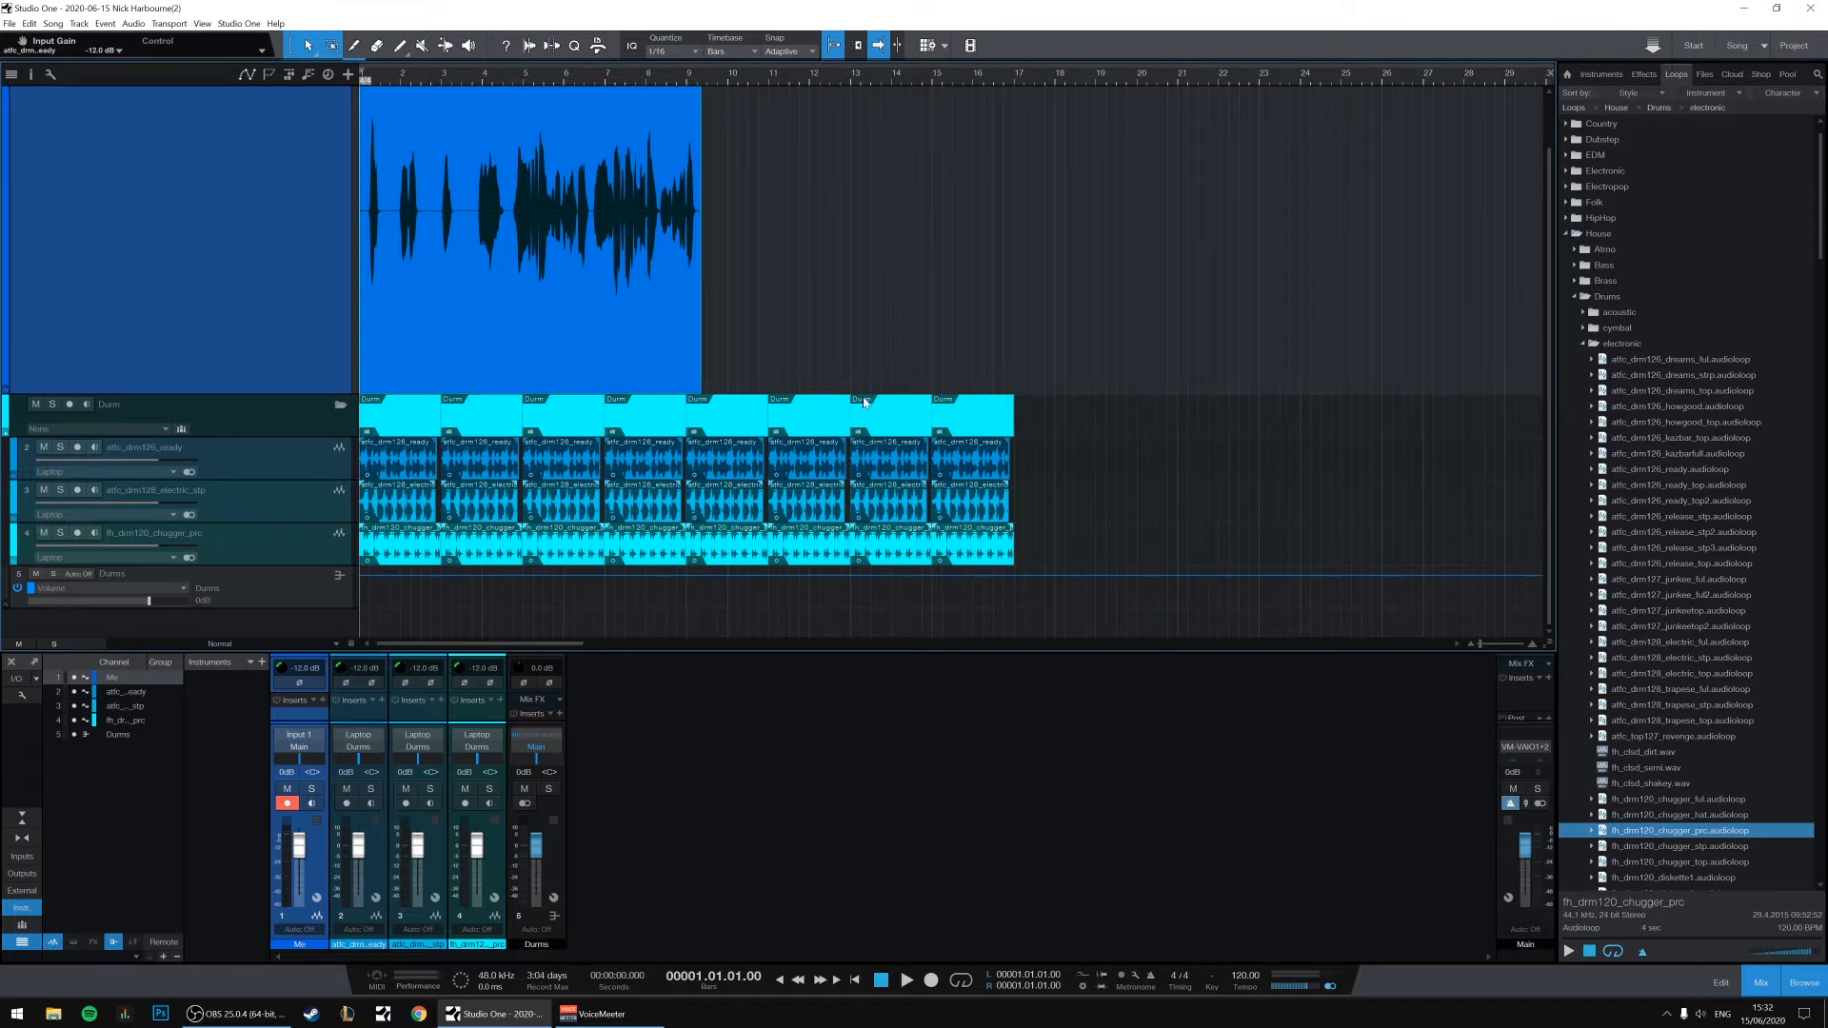
Mute the voice track and play the song from the start to hear the drum loops on their own.
scroll(841, 408, up, 1)
key(space)
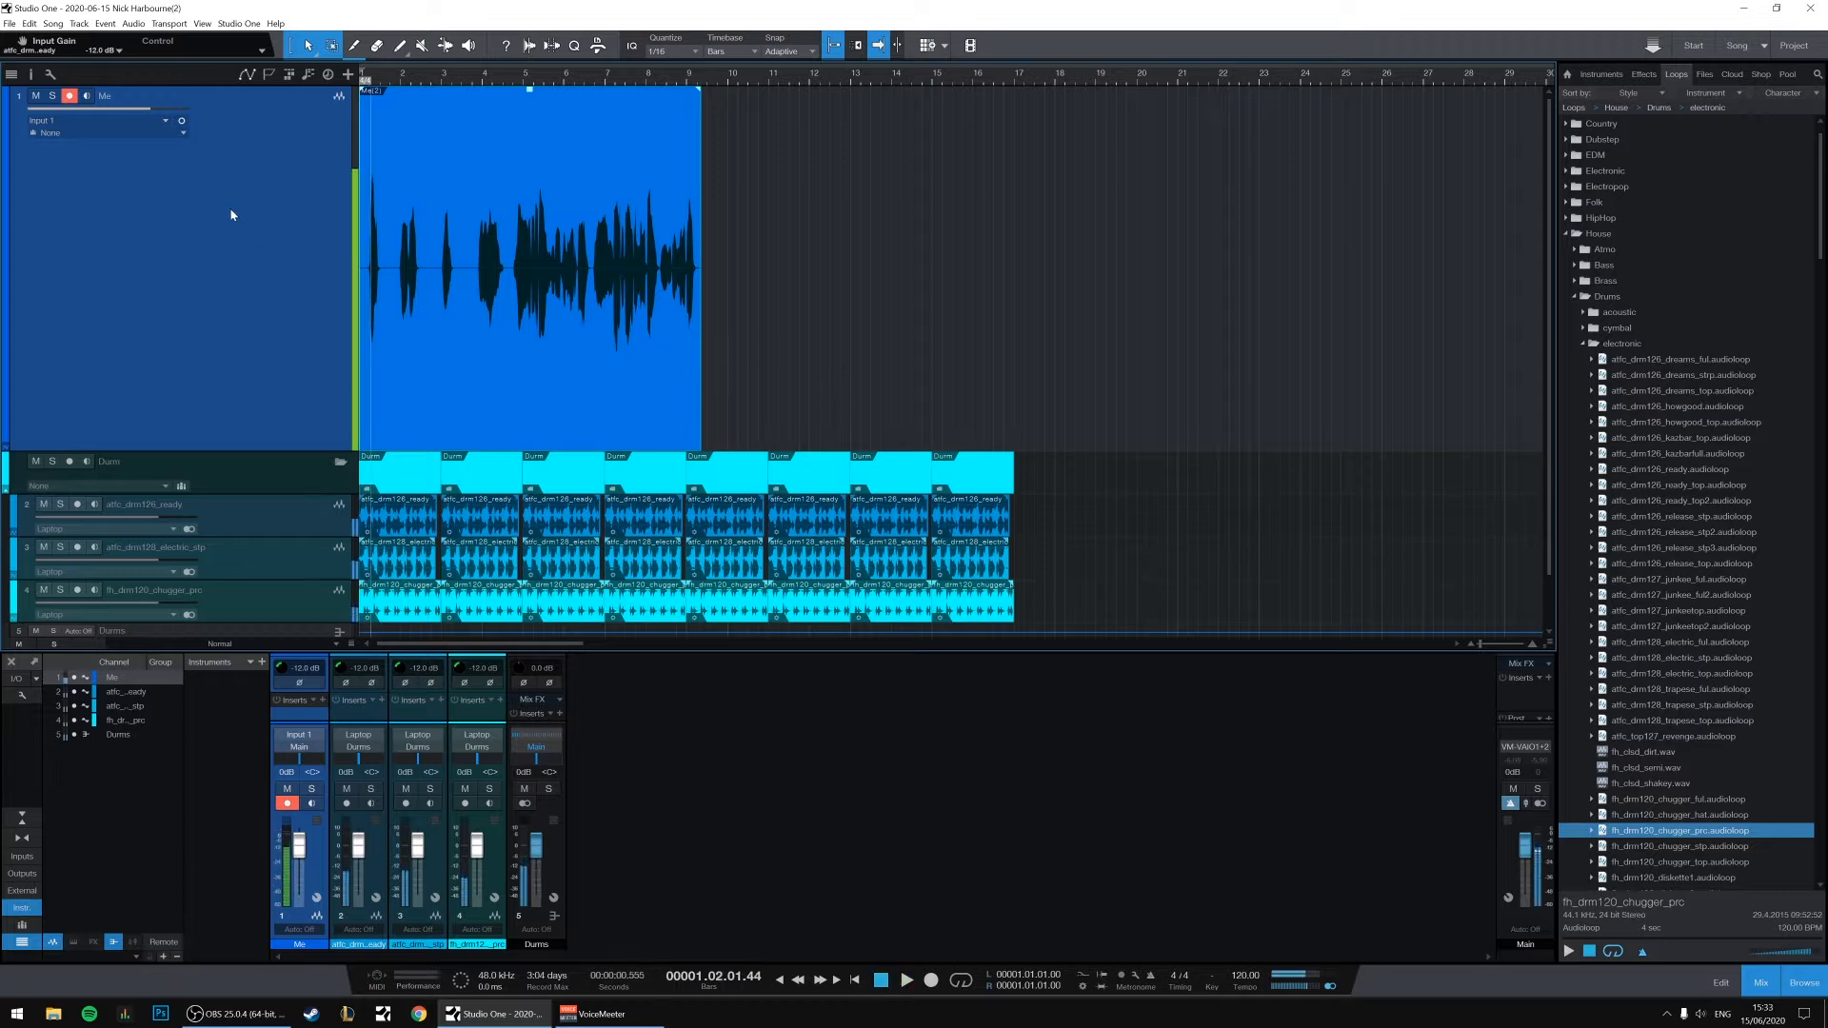
click(35, 95)
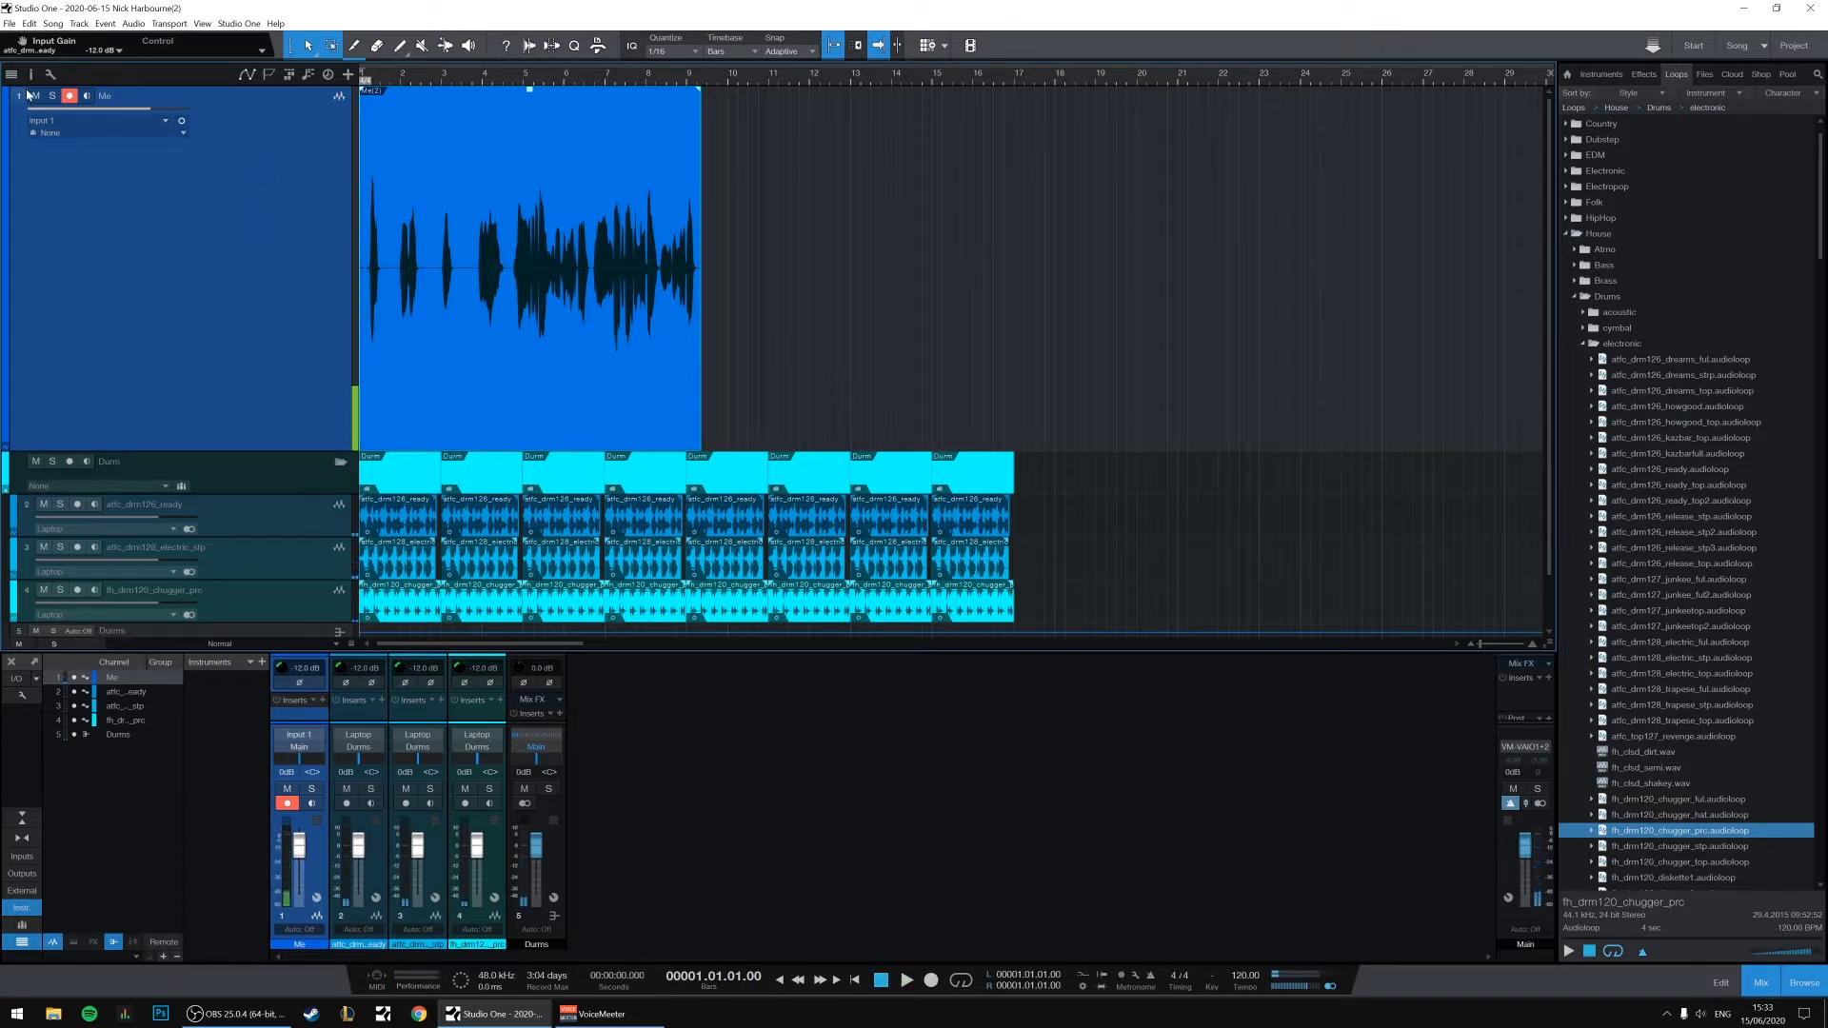
key(space)
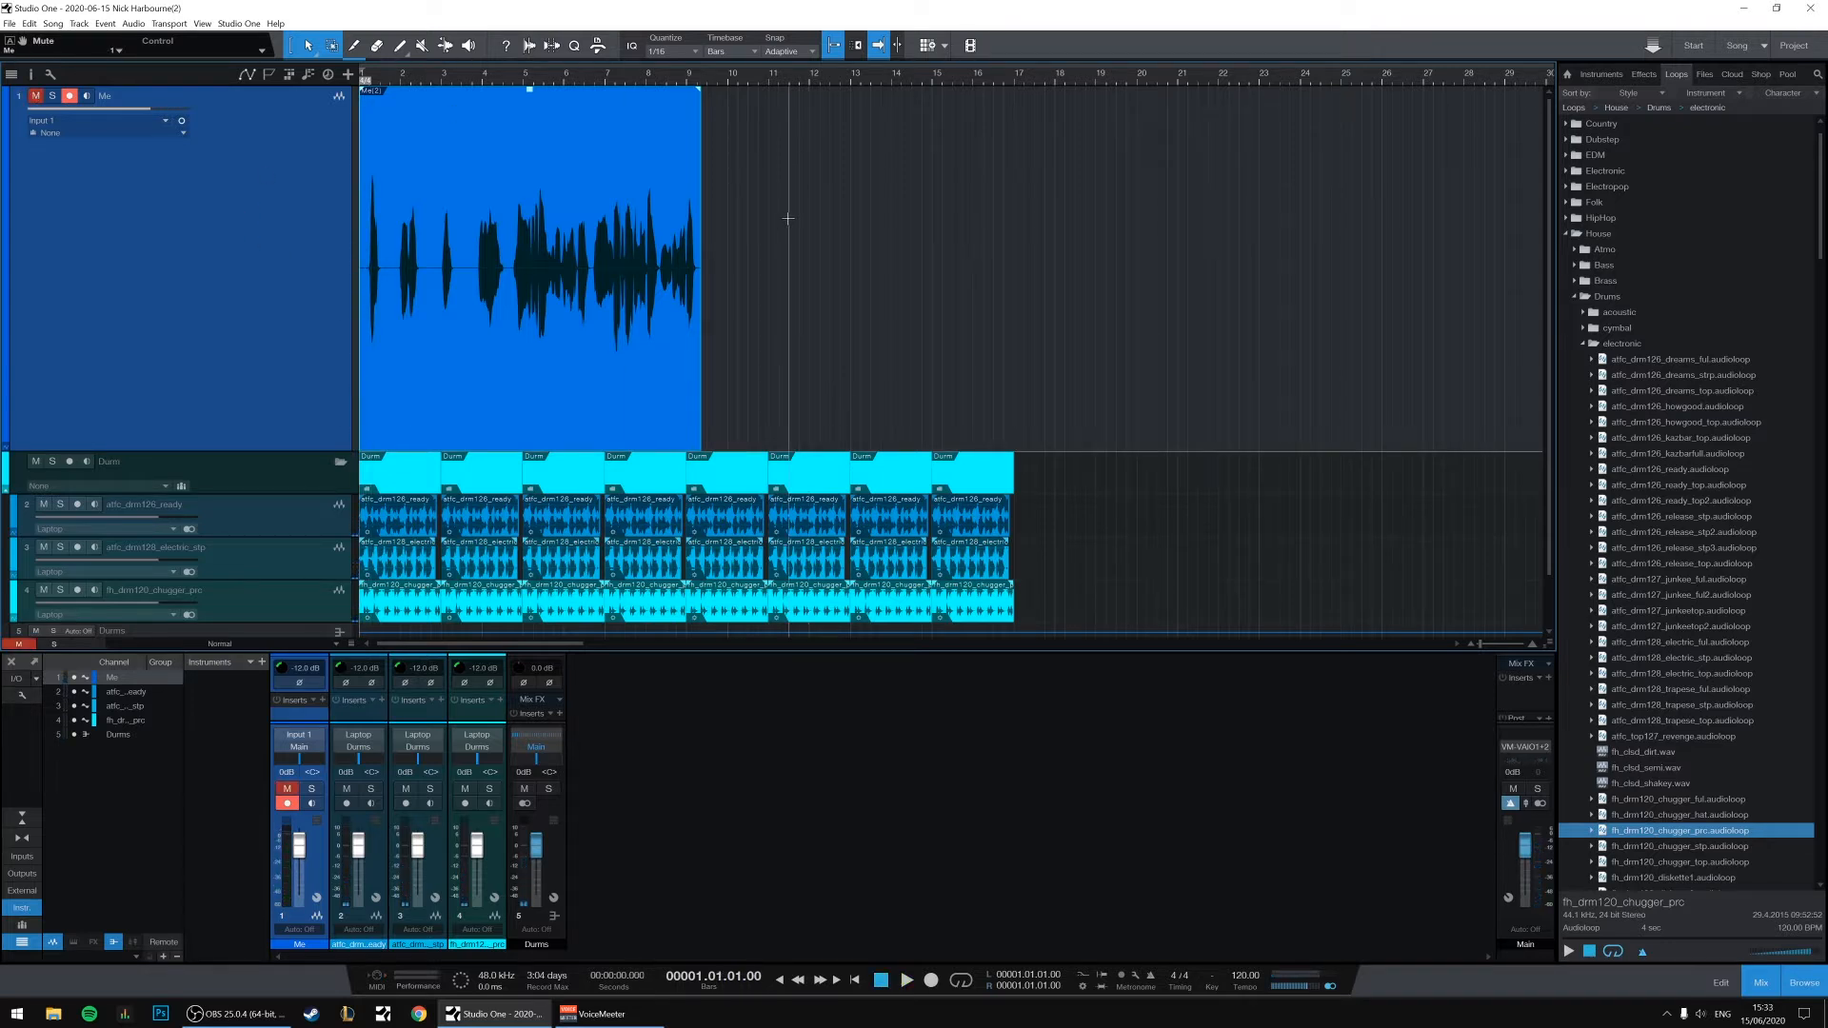
key(space)
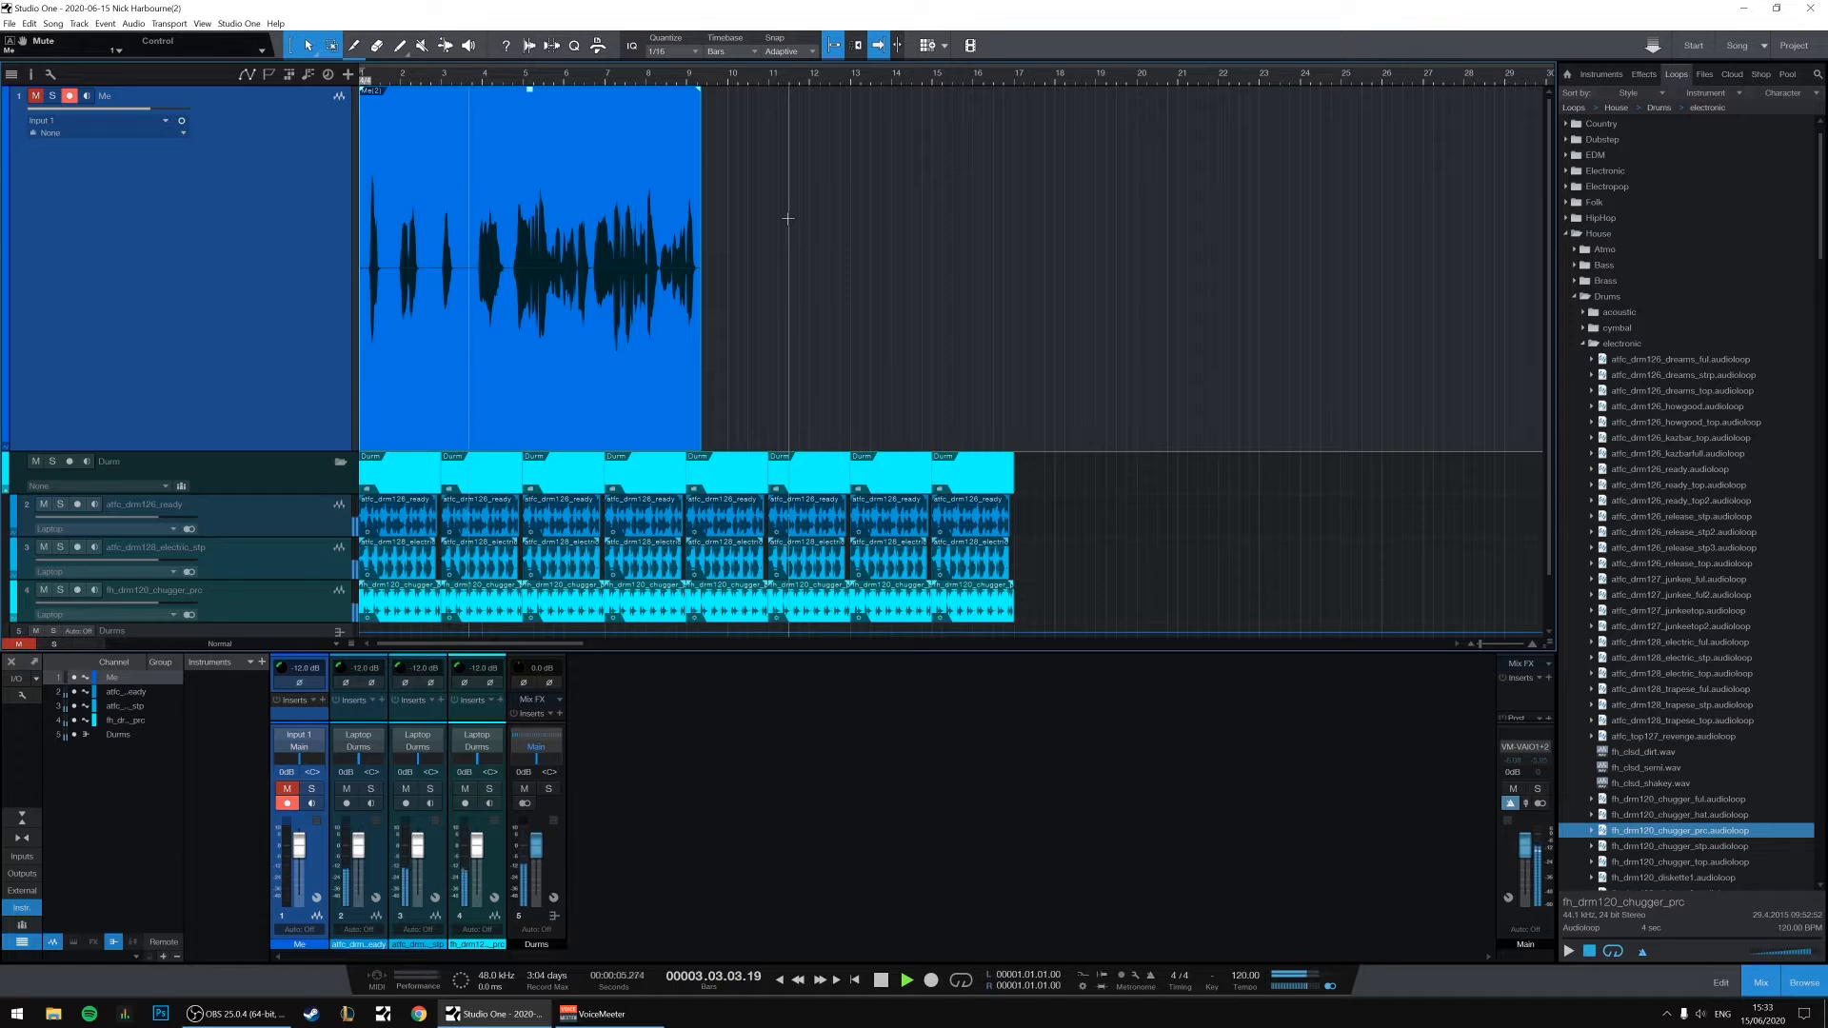
key(space)
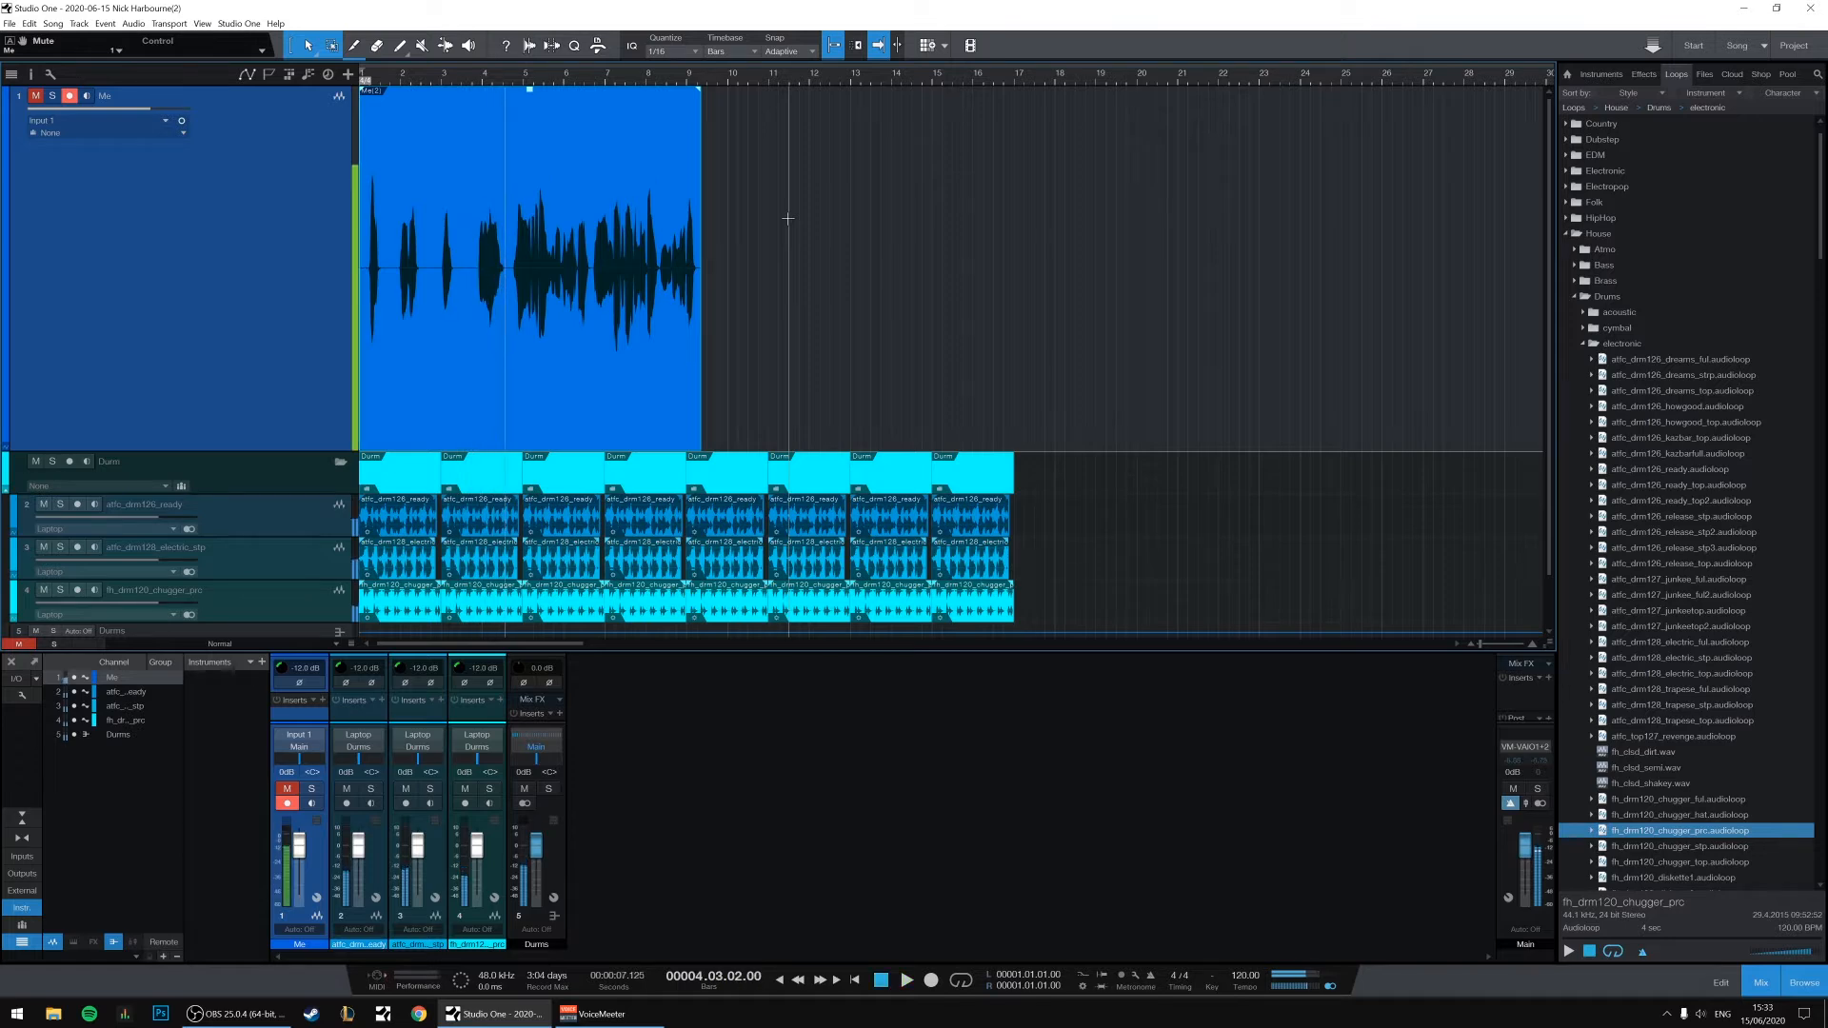
Unmute the voice track and enlarge the mixer so the channels' inserts and sends have more room.
scroll(317, 527, down, 1)
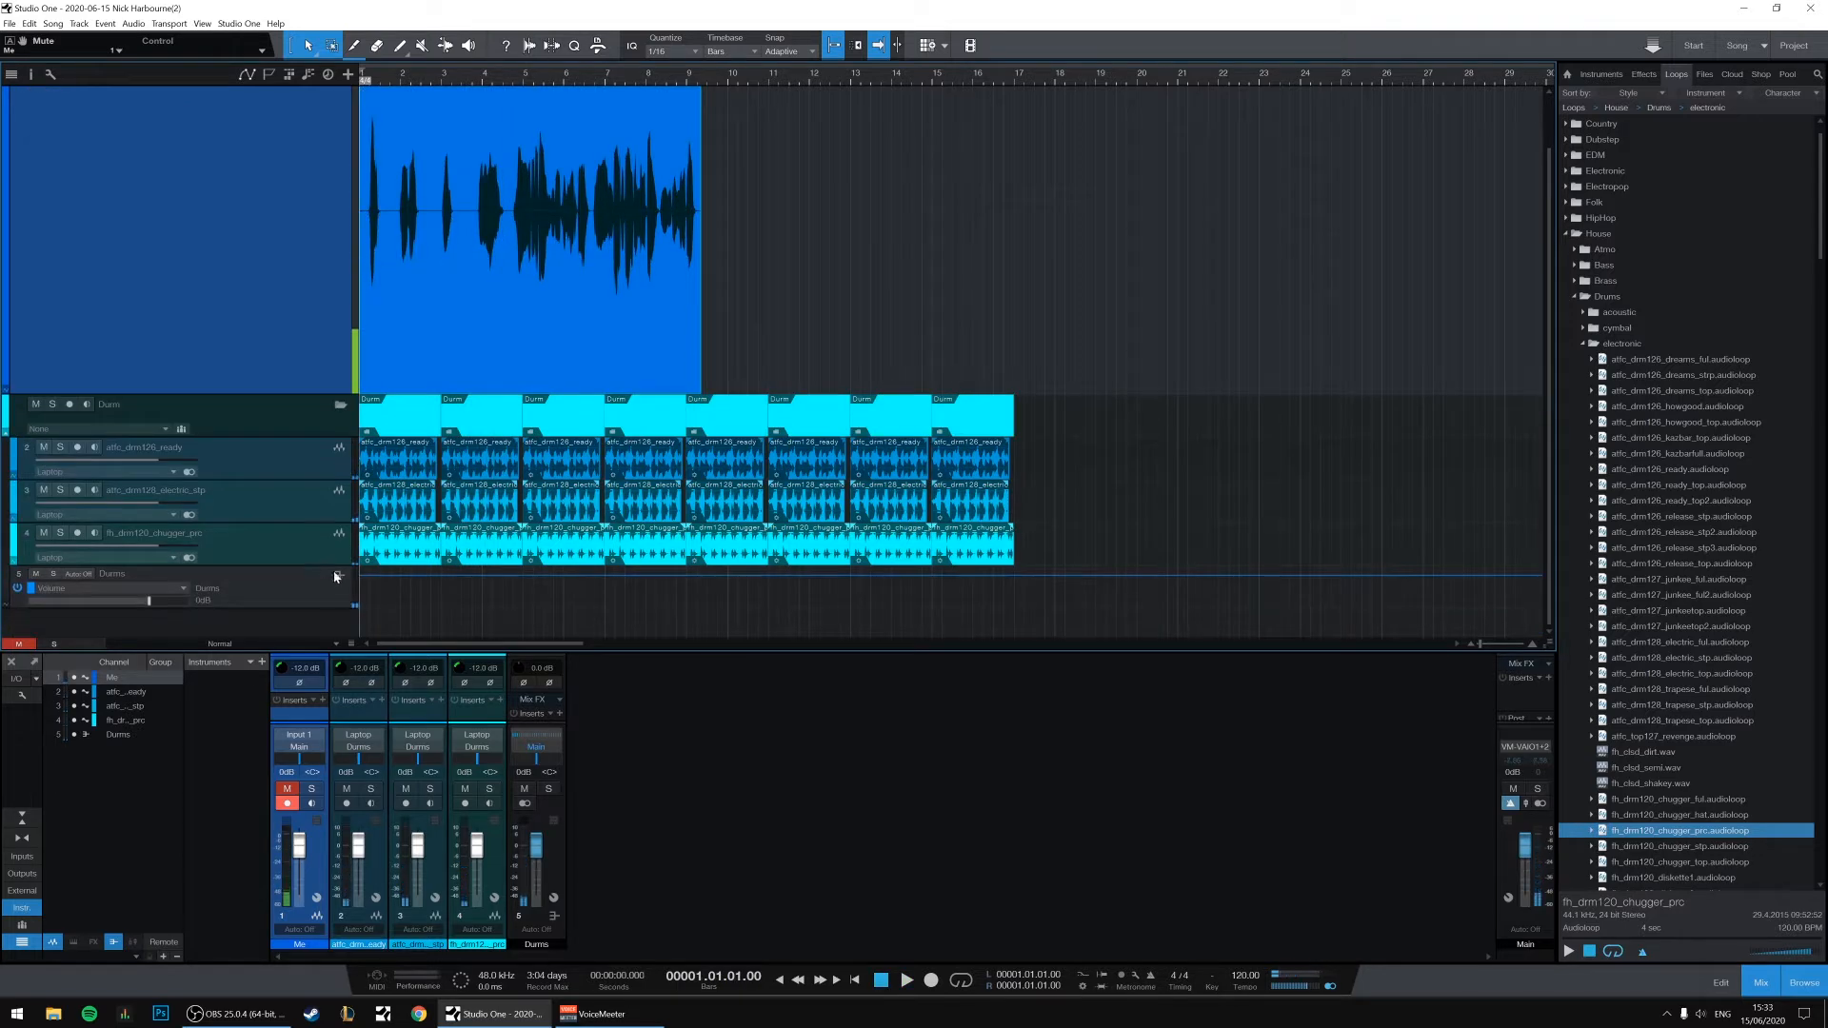
scroll(335, 576, up, 1)
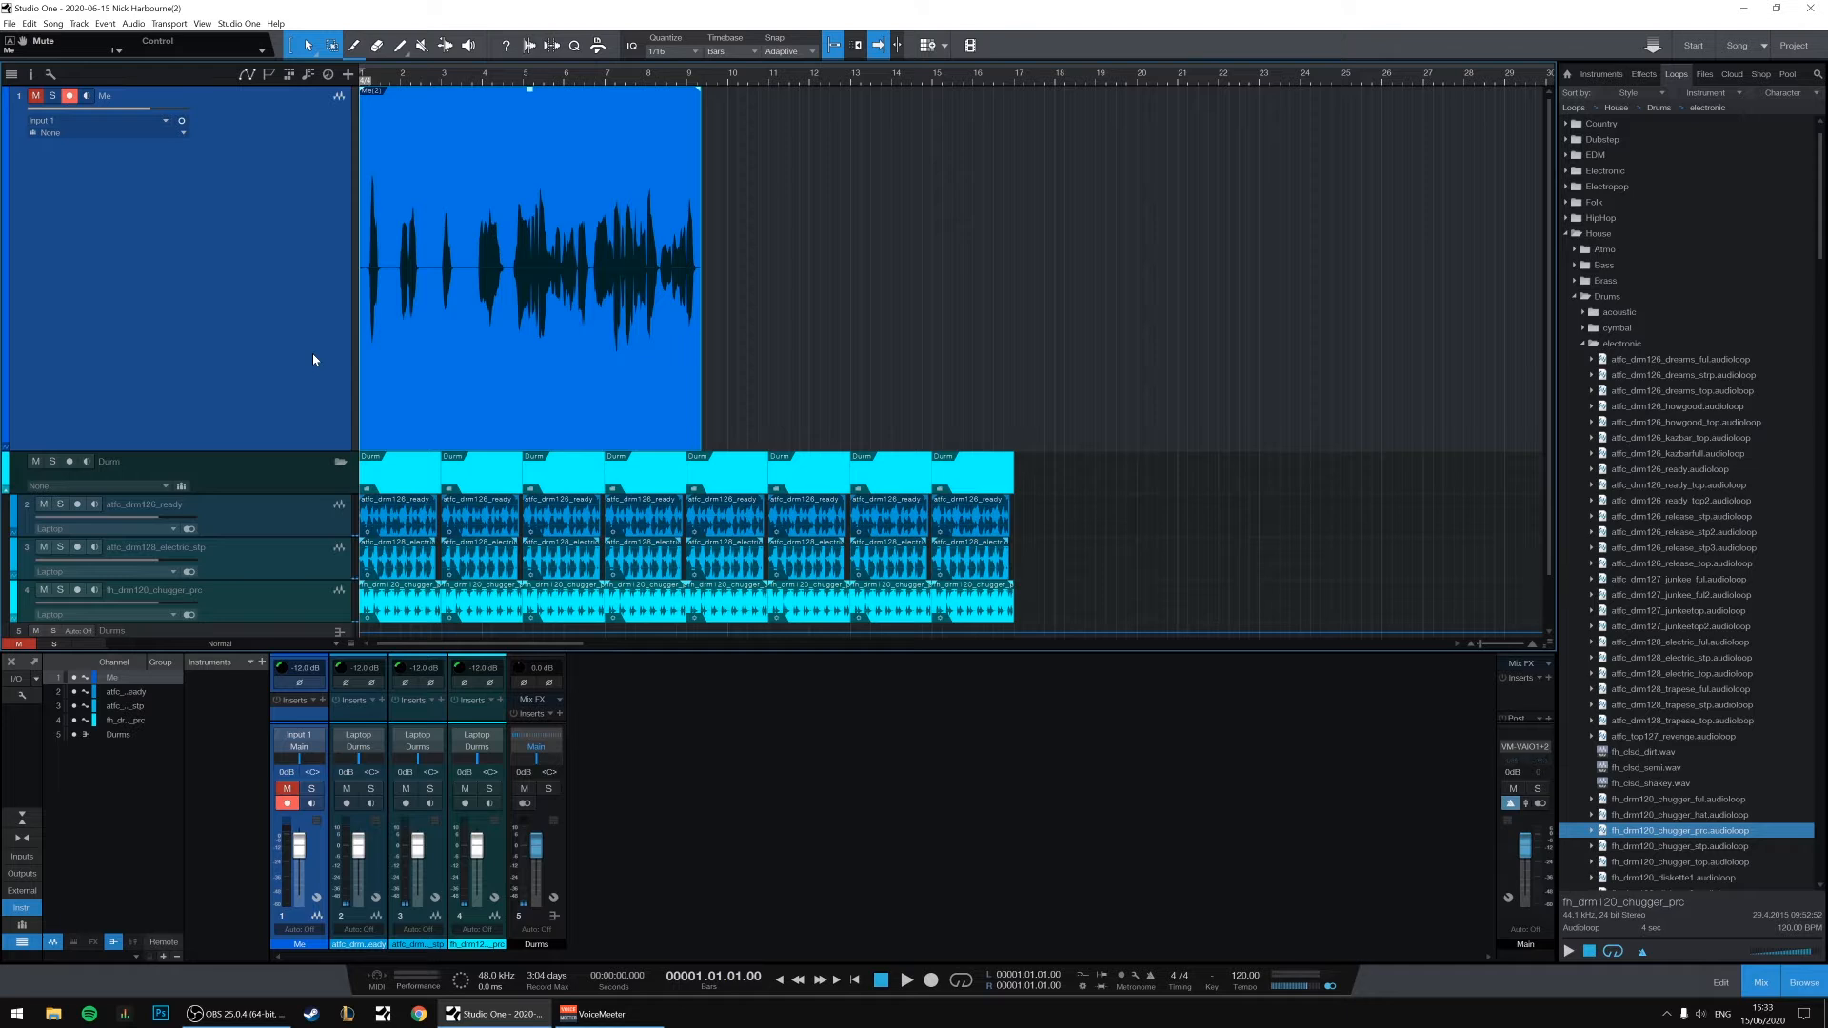
click(37, 97)
mouse_move(579, 648)
mouse_down()
mouse_move(549, 611)
mouse_move(561, 677)
mouse_up()
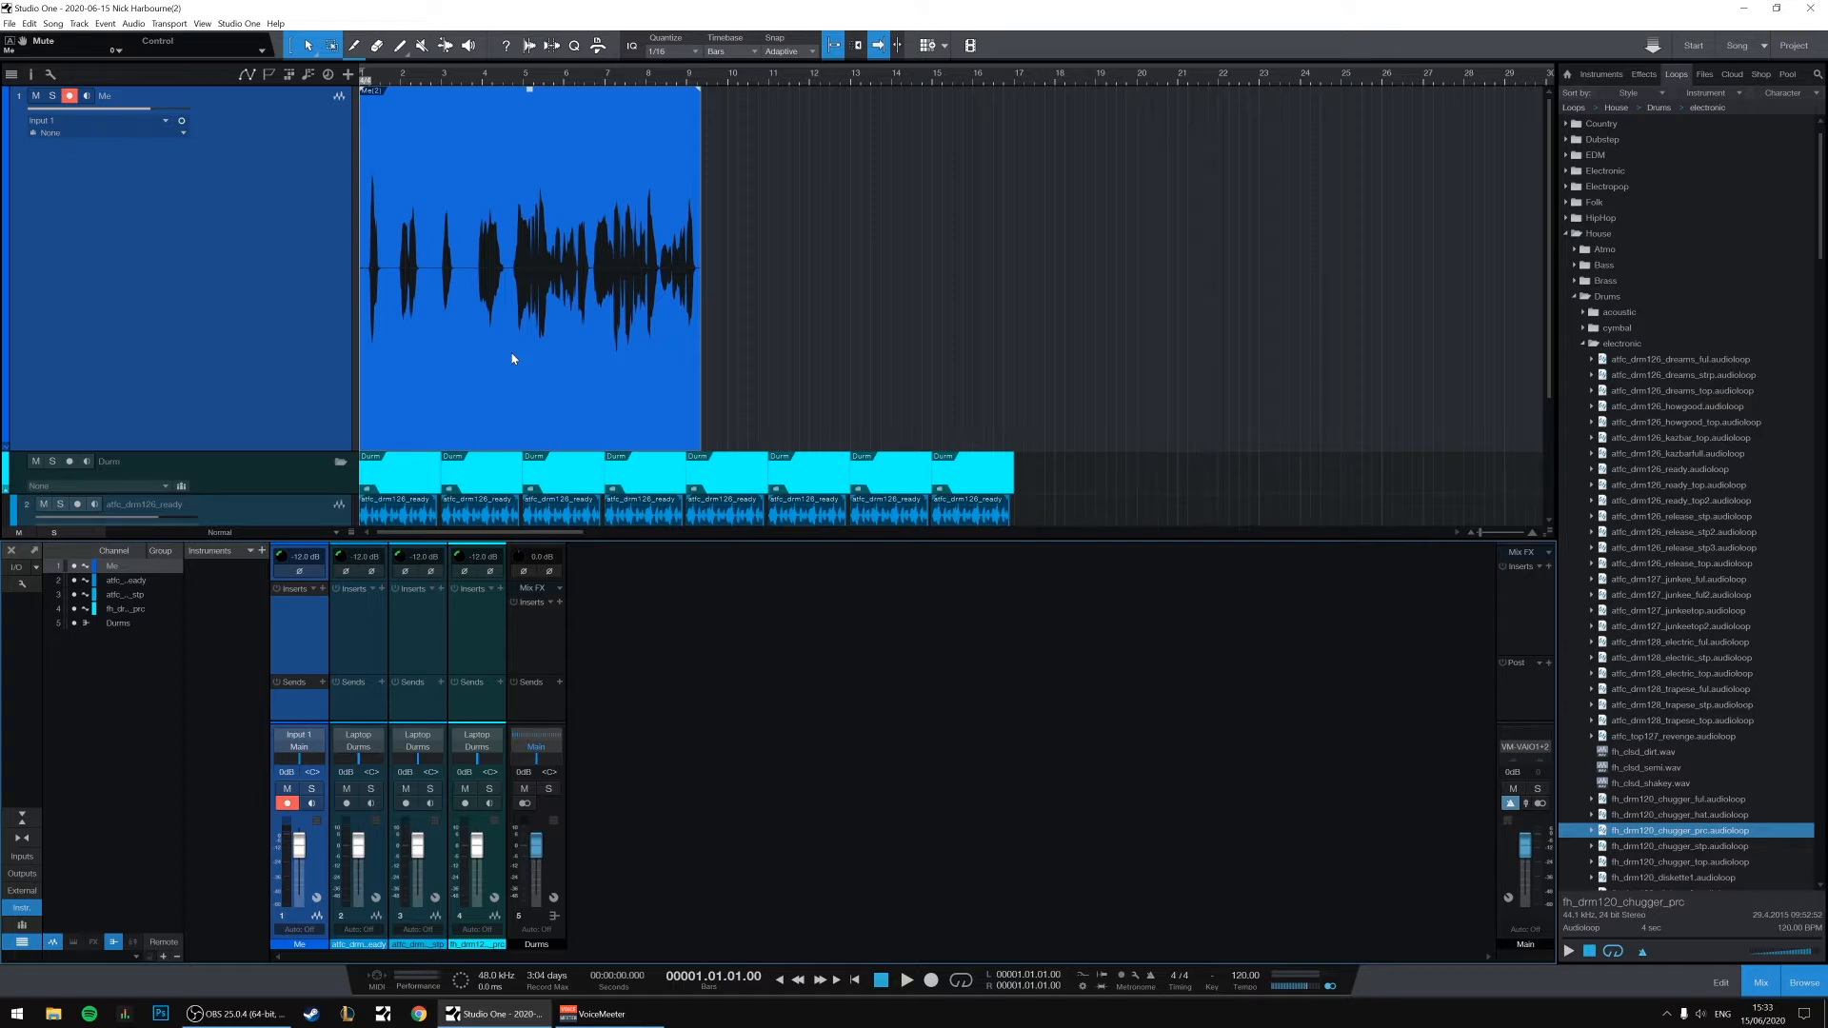
Play the unprocessed voice together with the drums, then return the playback cursor to the start.
key(space)
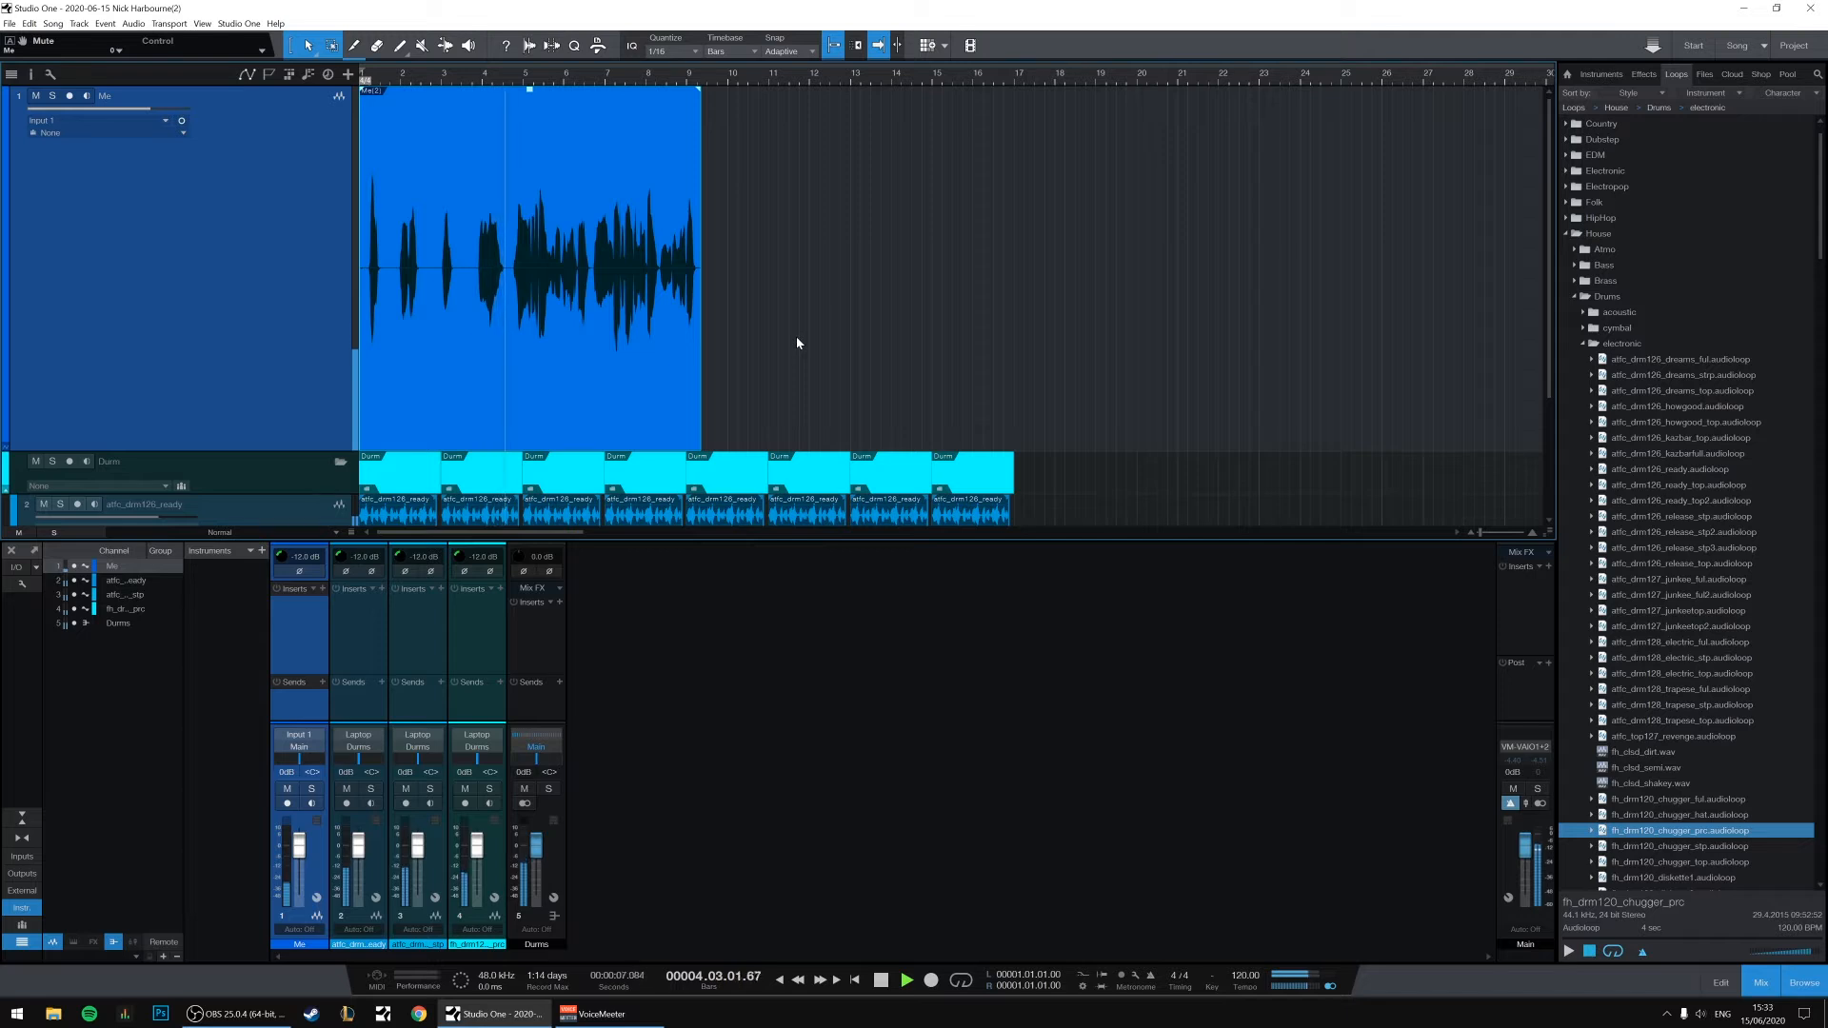
key(space)
key(Home)
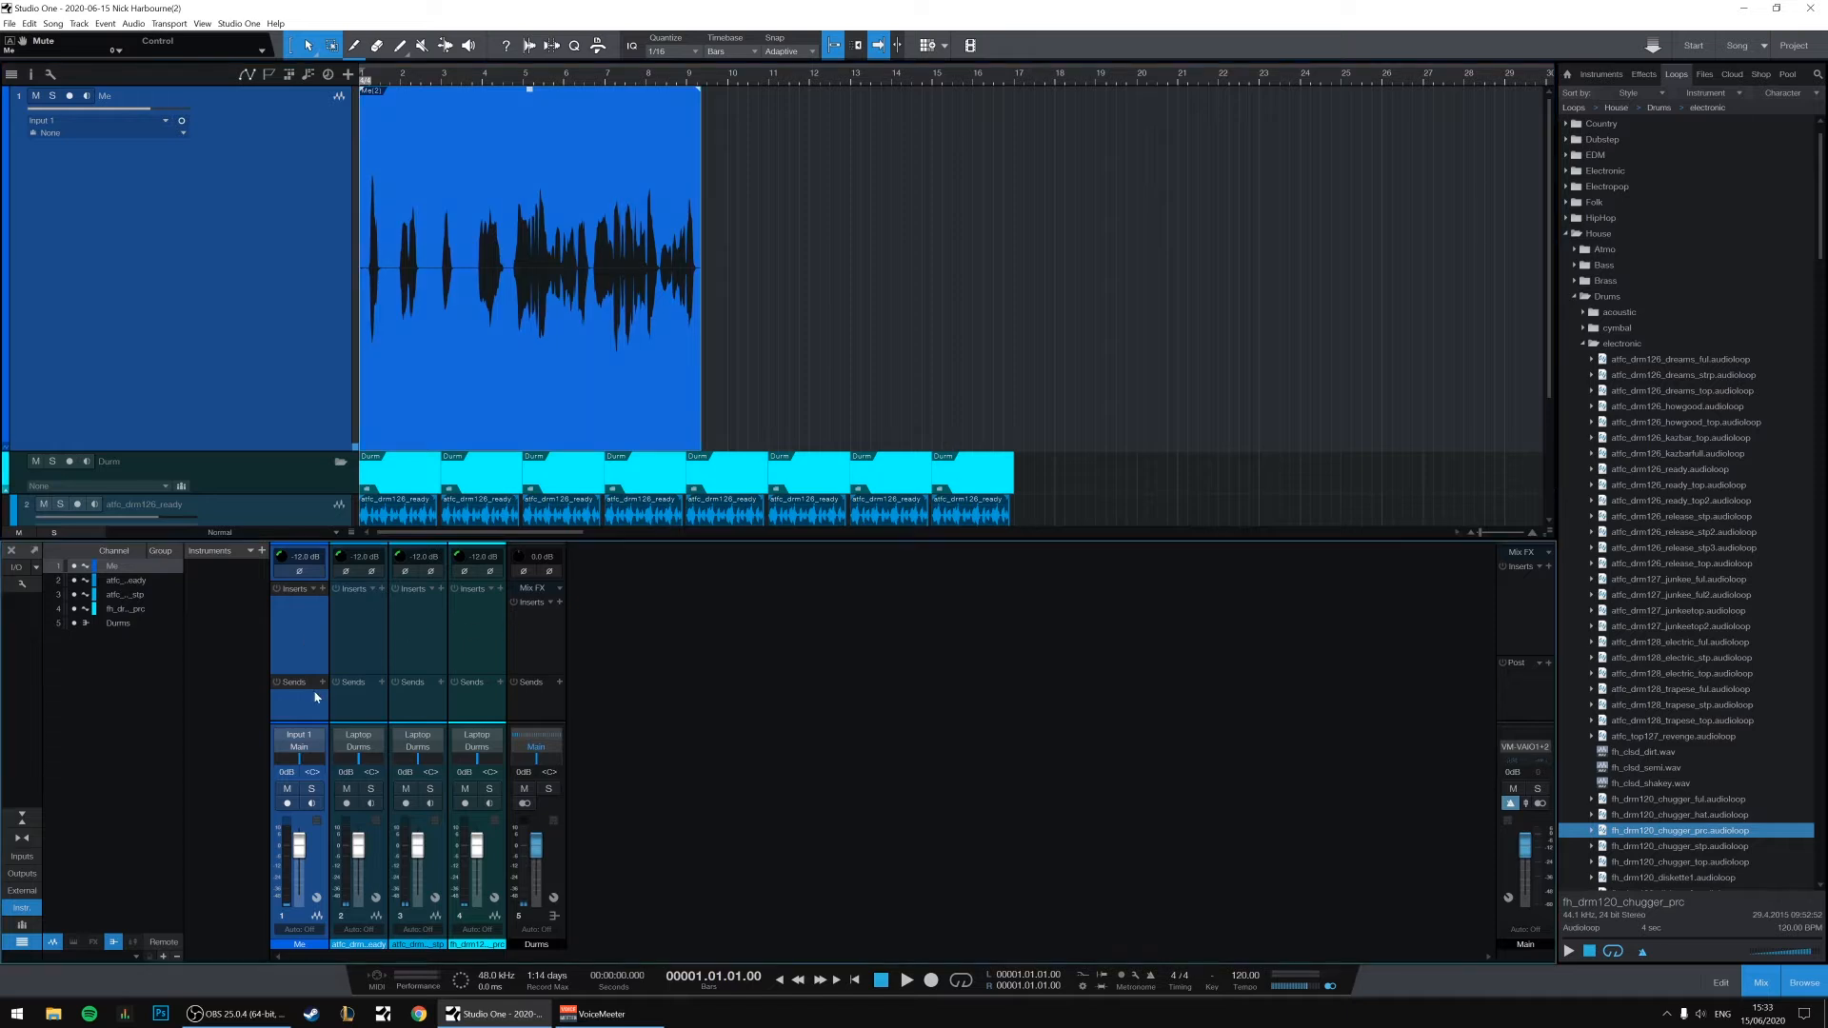
Insert the FabFilter Pro-C 2 compressor from the Dynamics effects on the voice channel.
click(322, 589)
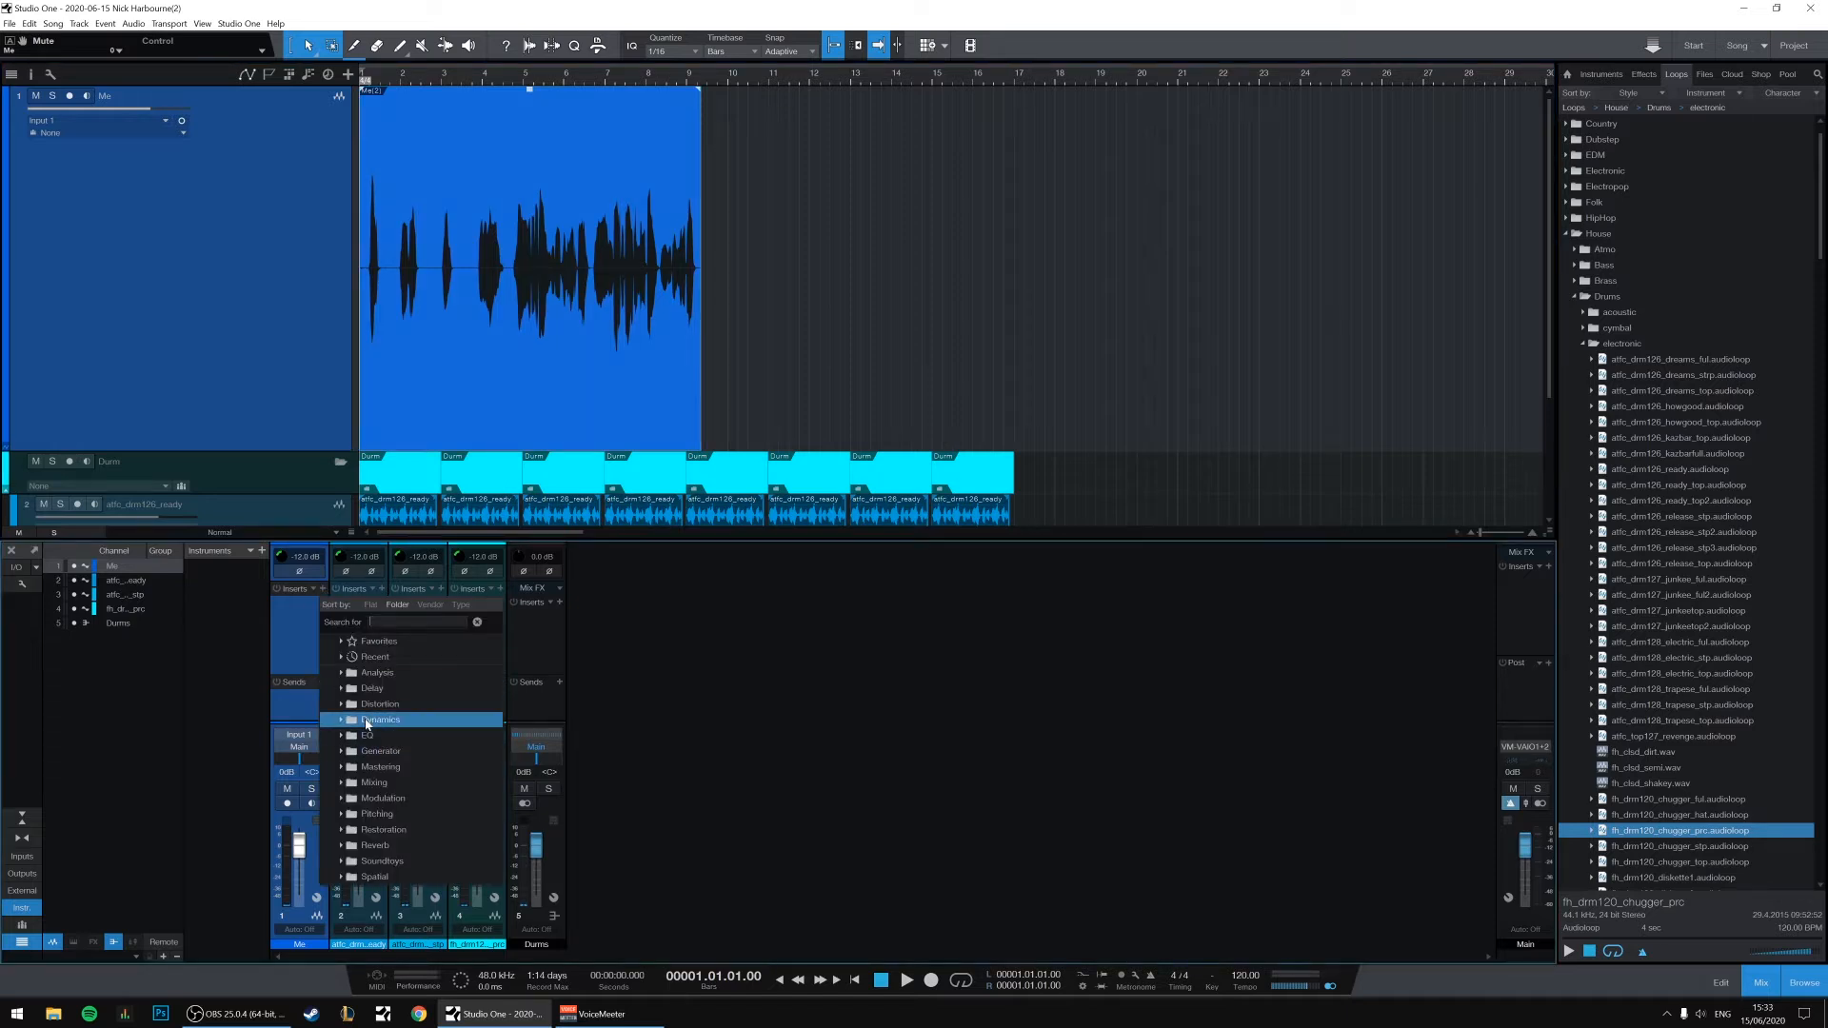
click(411, 678)
click(408, 691)
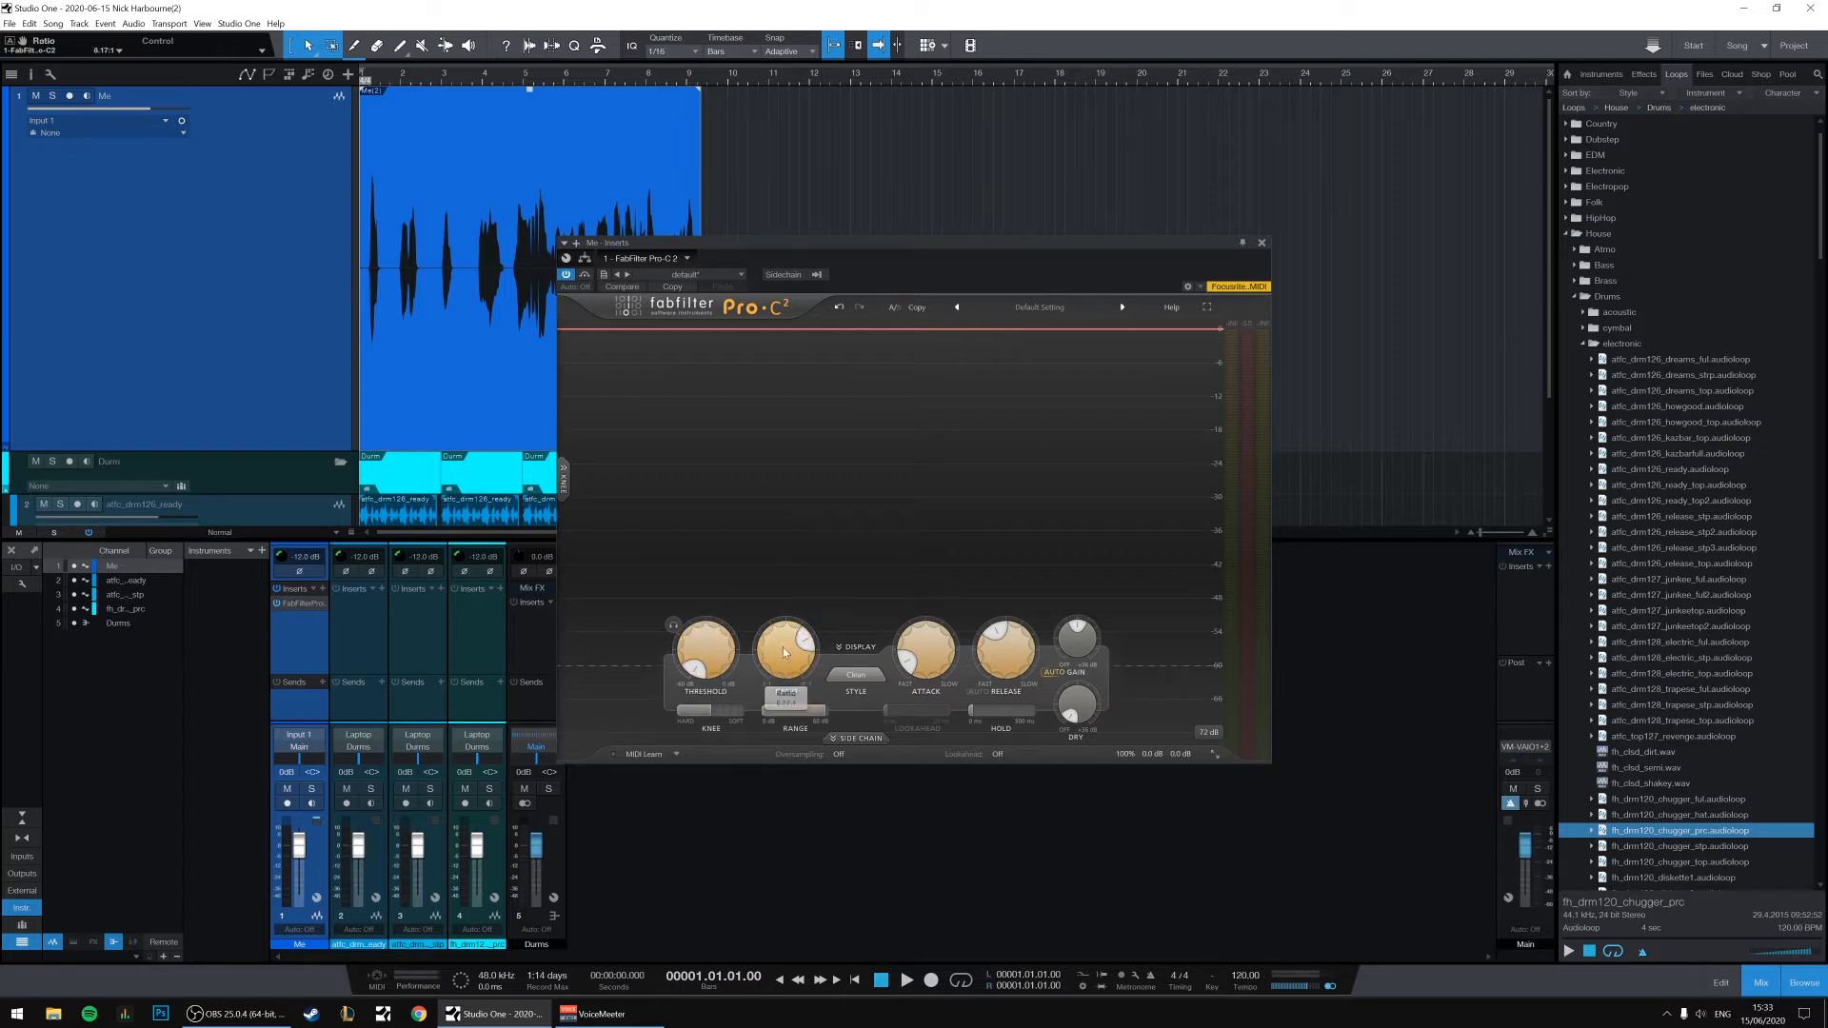
Try the Mastering style on the compressor, then set its style to Bus.
click(855, 683)
click(914, 700)
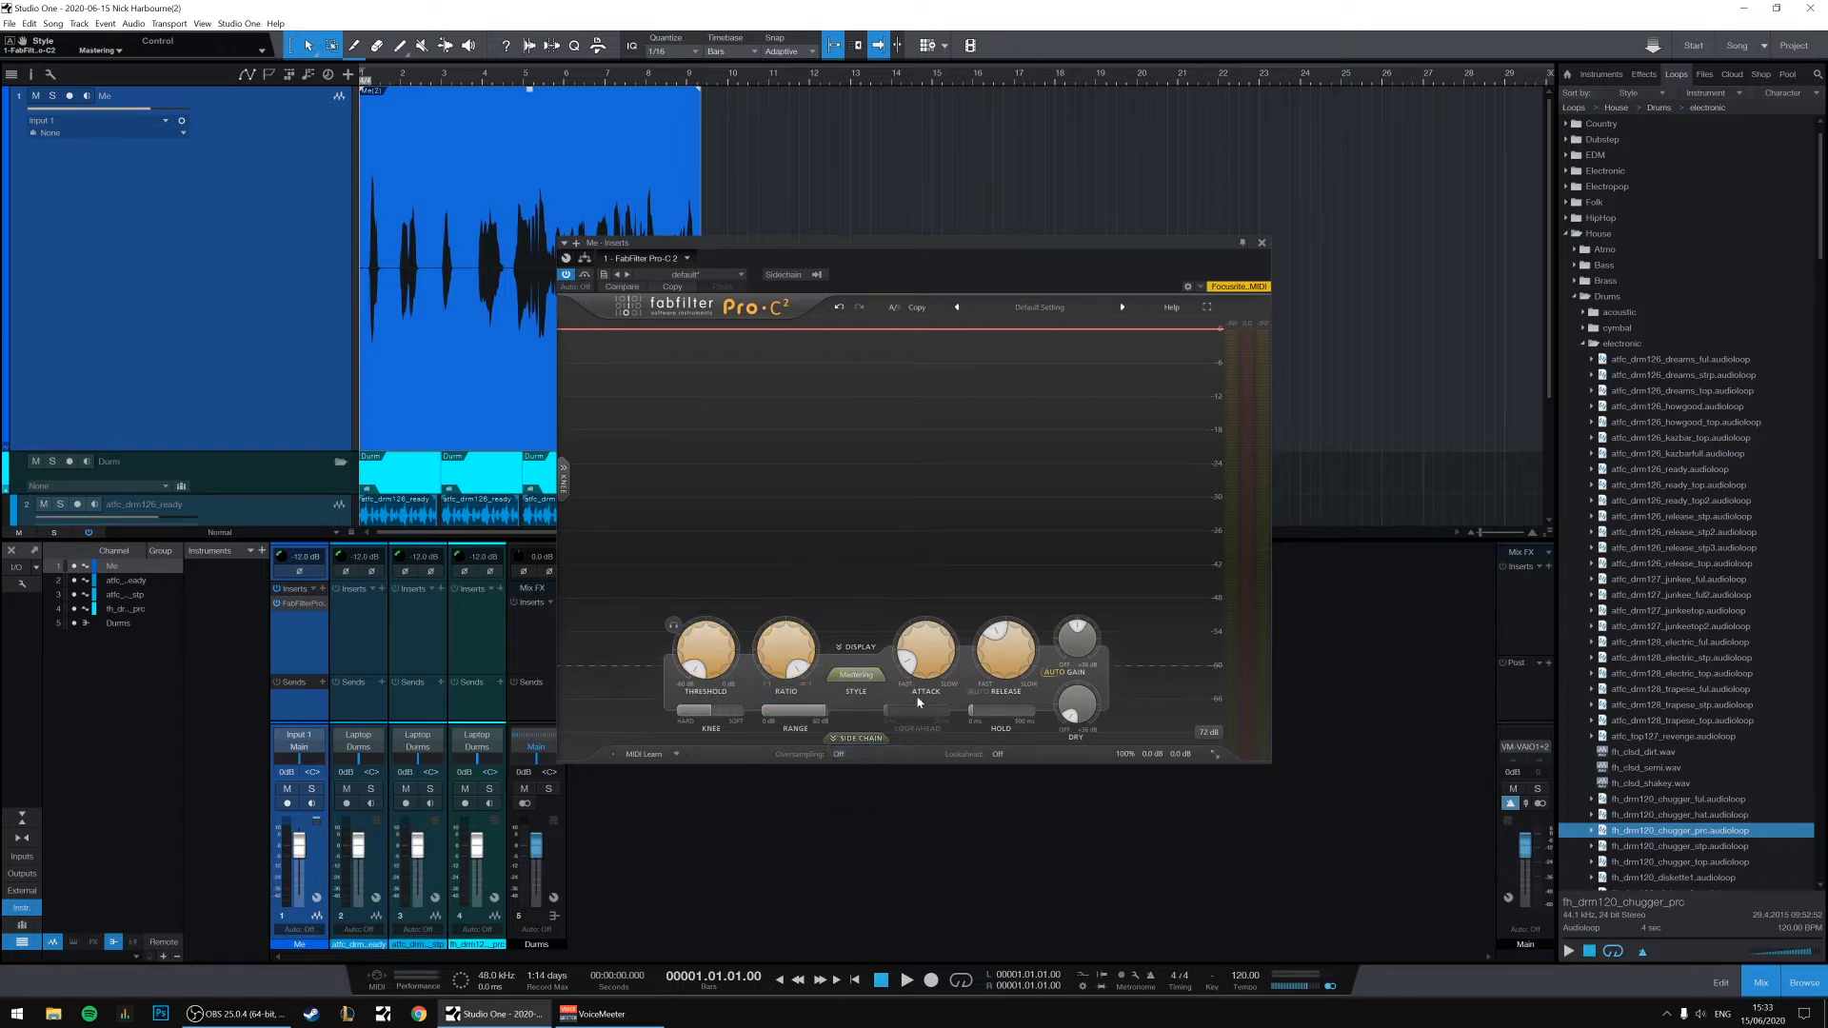
click(869, 676)
click(894, 767)
Reset the compressor's wet gain after trying a boost, and lengthen its release considerably.
drag(1076, 706, 1146, 437)
drag(1077, 639, 1072, 552)
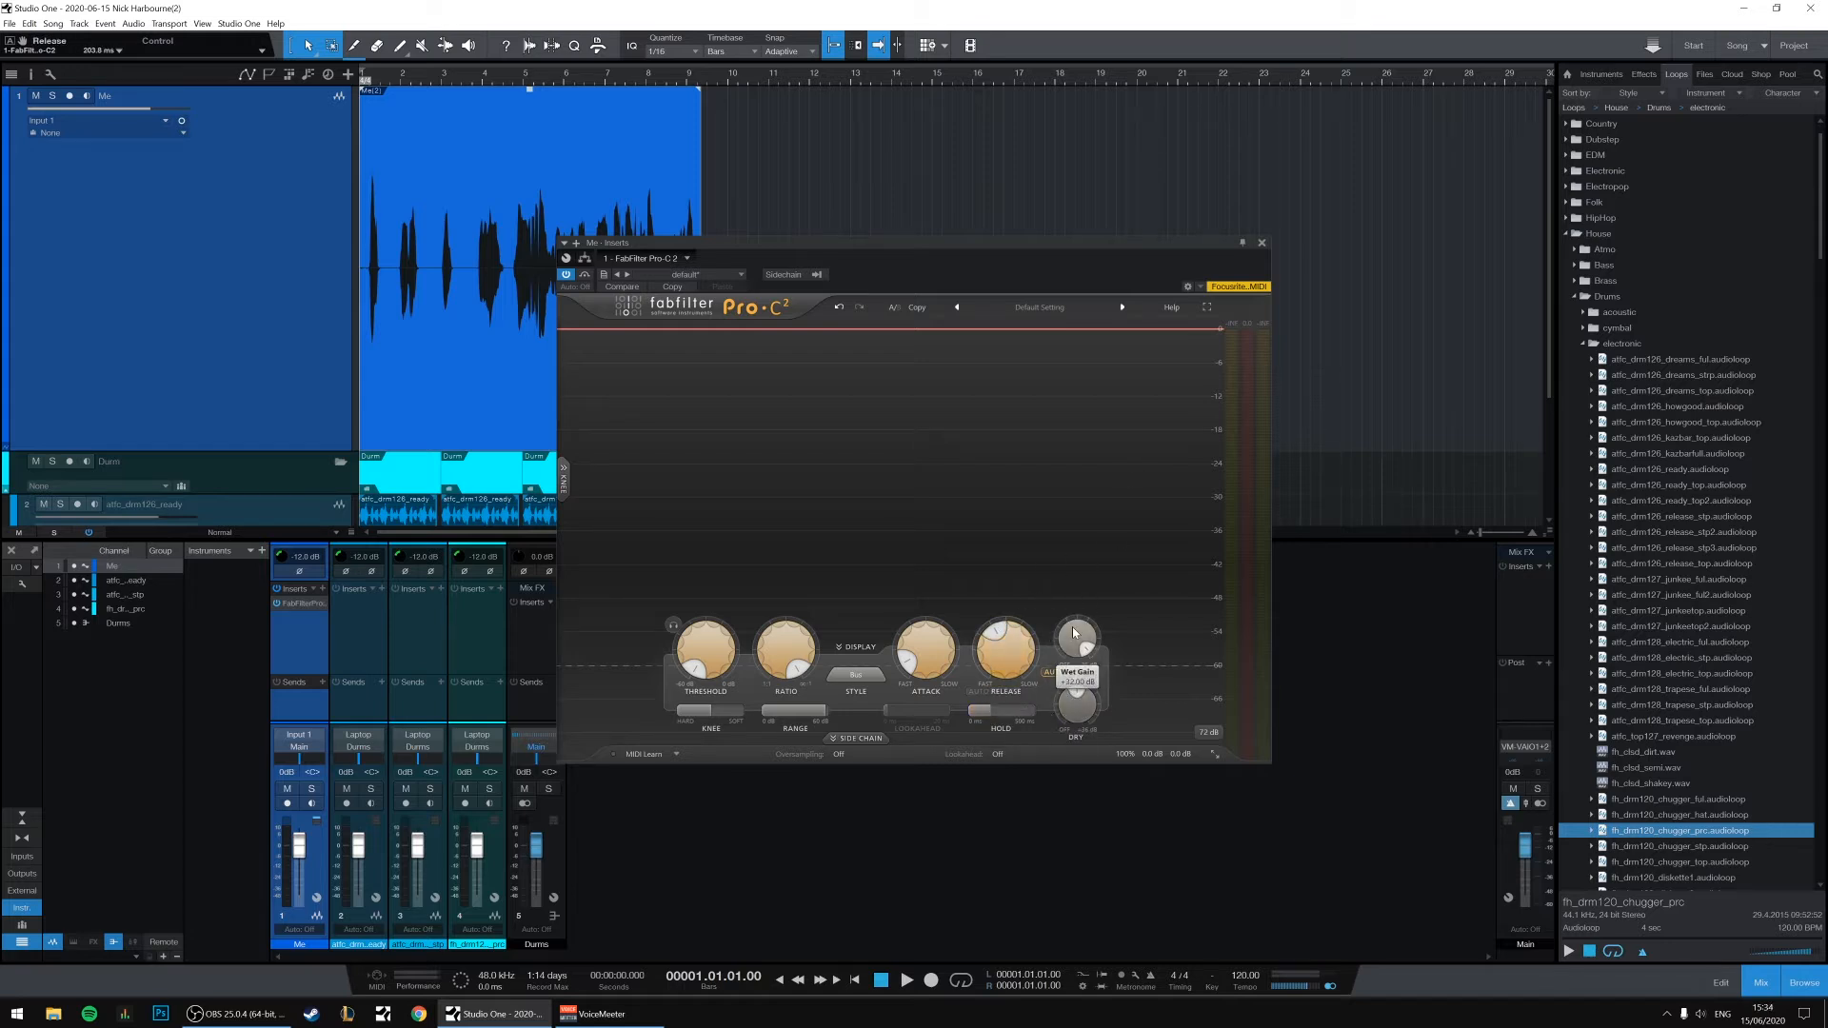
ctrl+click(1077, 642)
drag(1007, 651, 1025, 561)
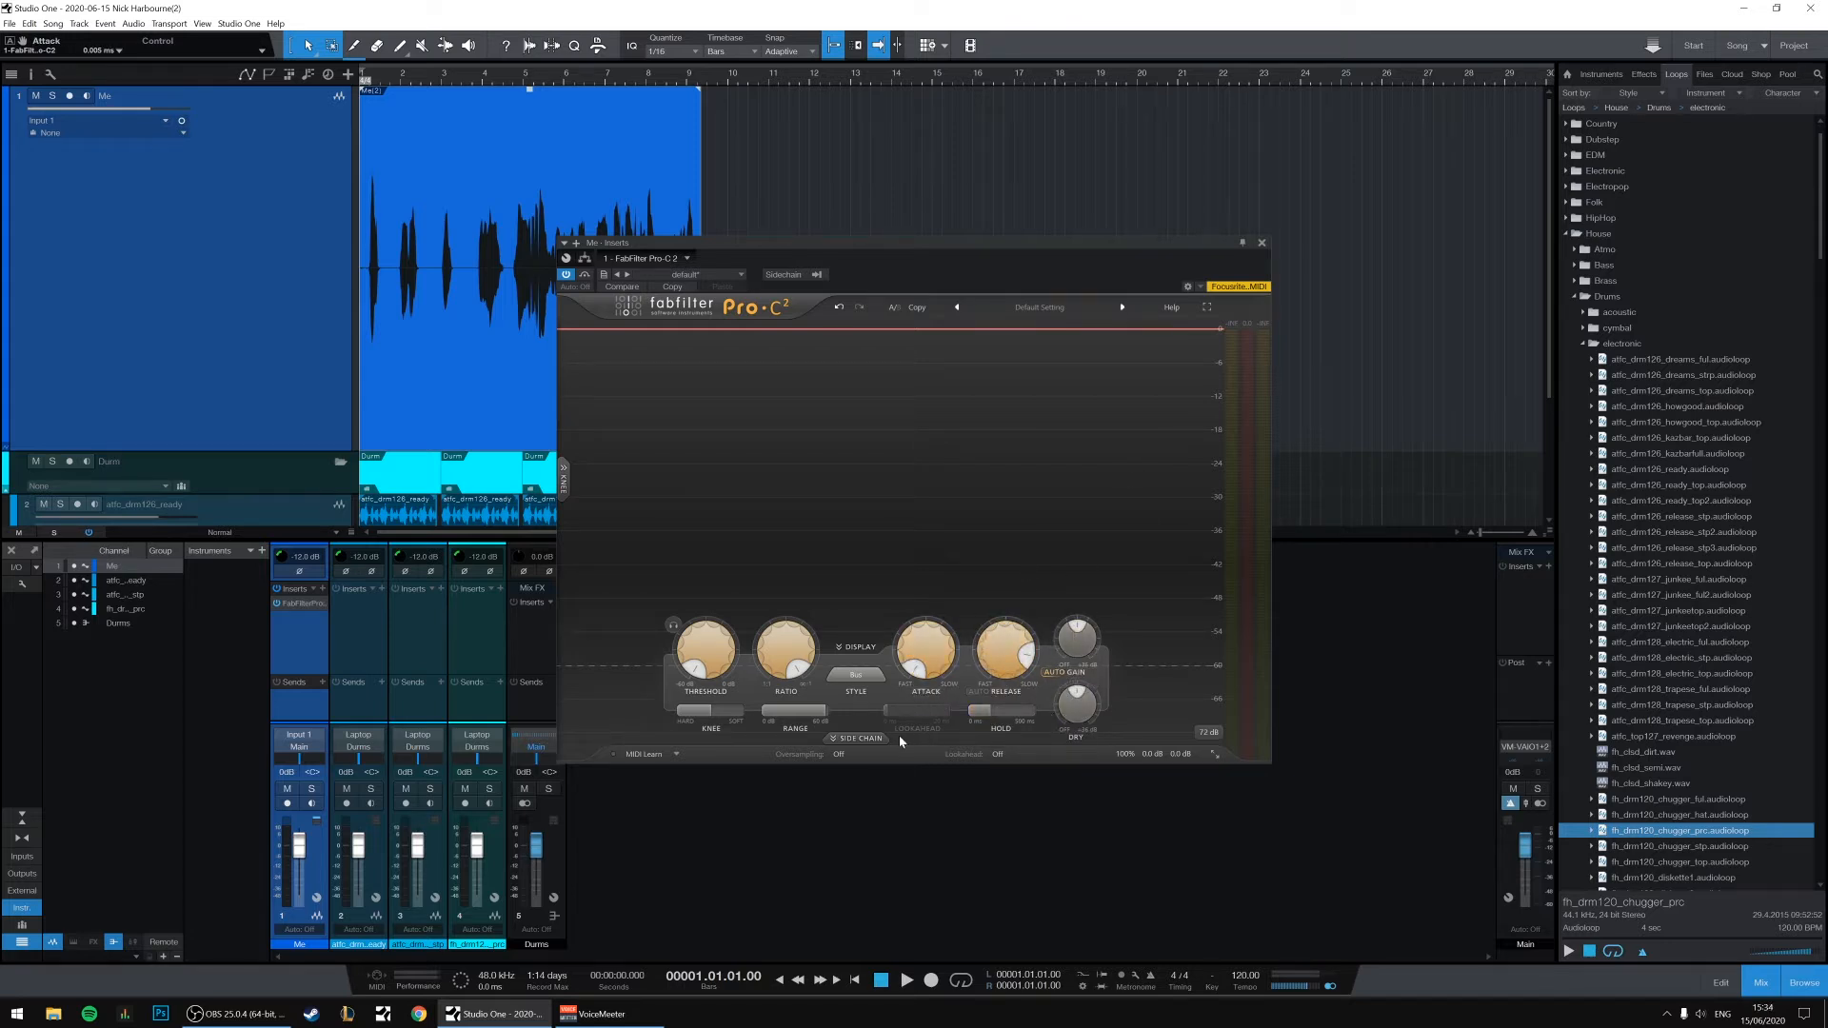
Expand the compressor's side chain section, and set oversampling to 4x with lookahead on.
click(859, 739)
click(840, 911)
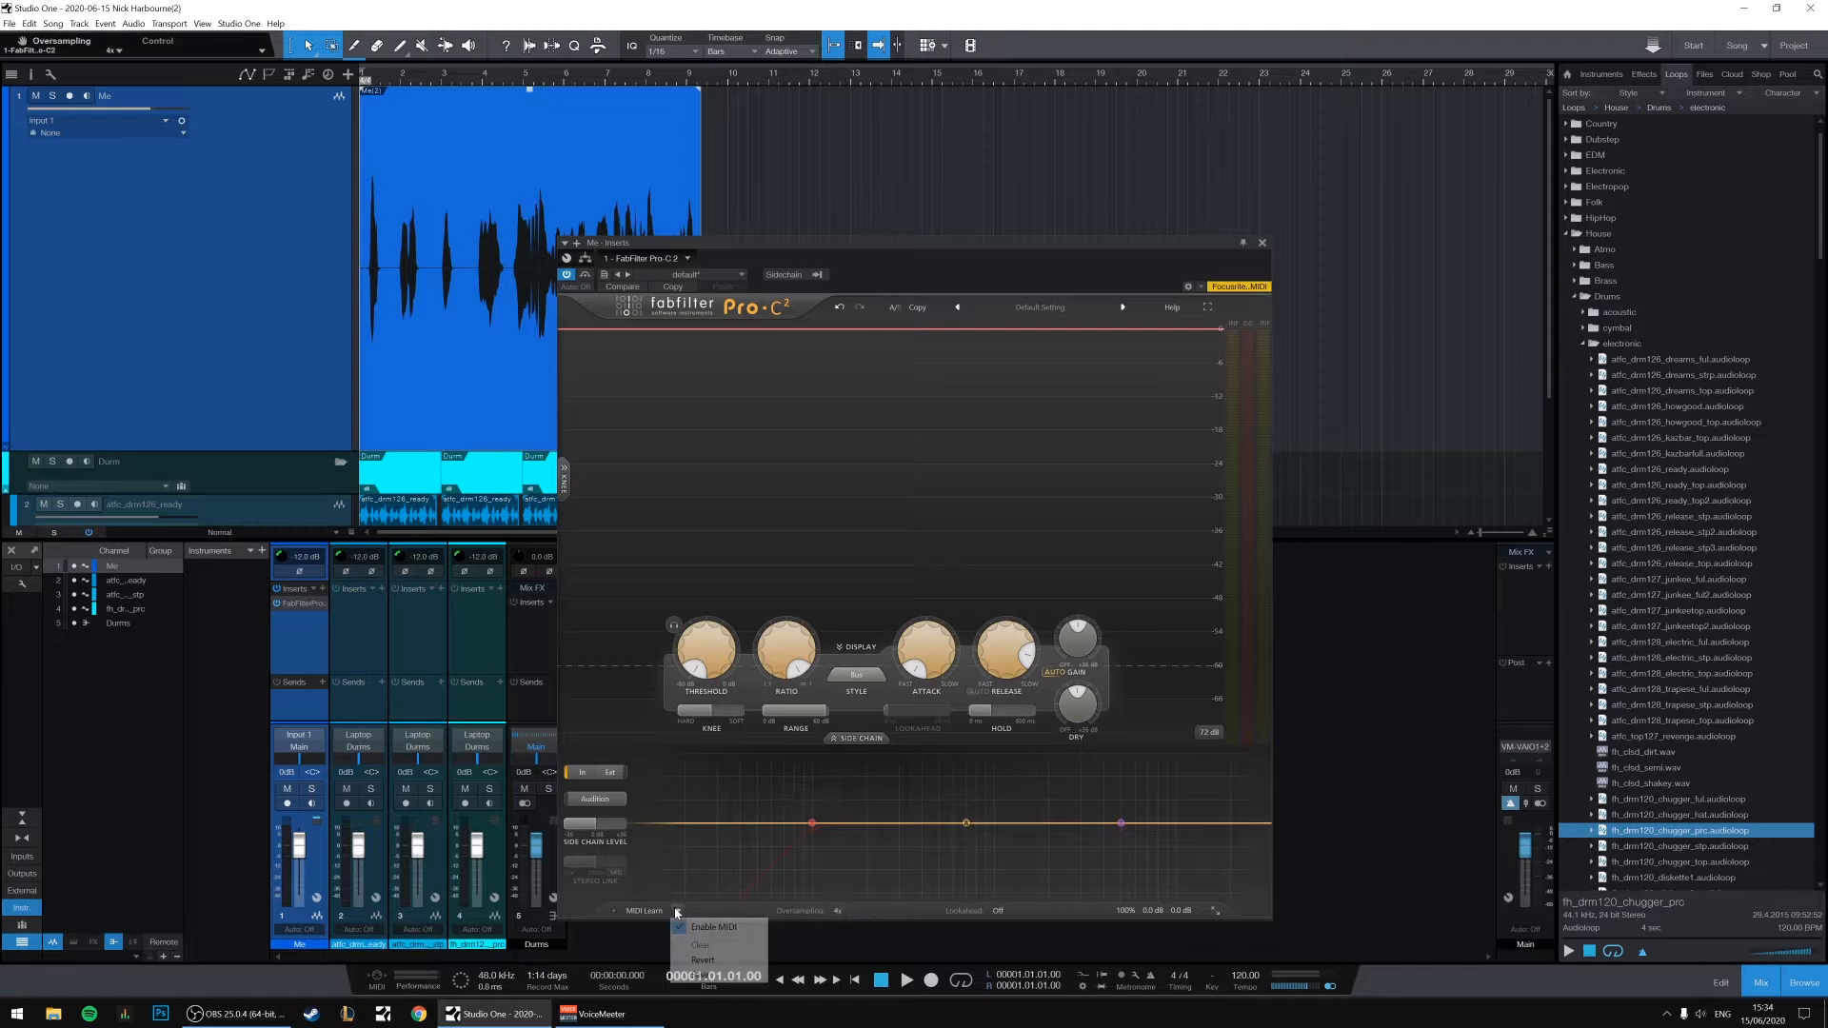
click(718, 954)
click(999, 911)
click(1013, 942)
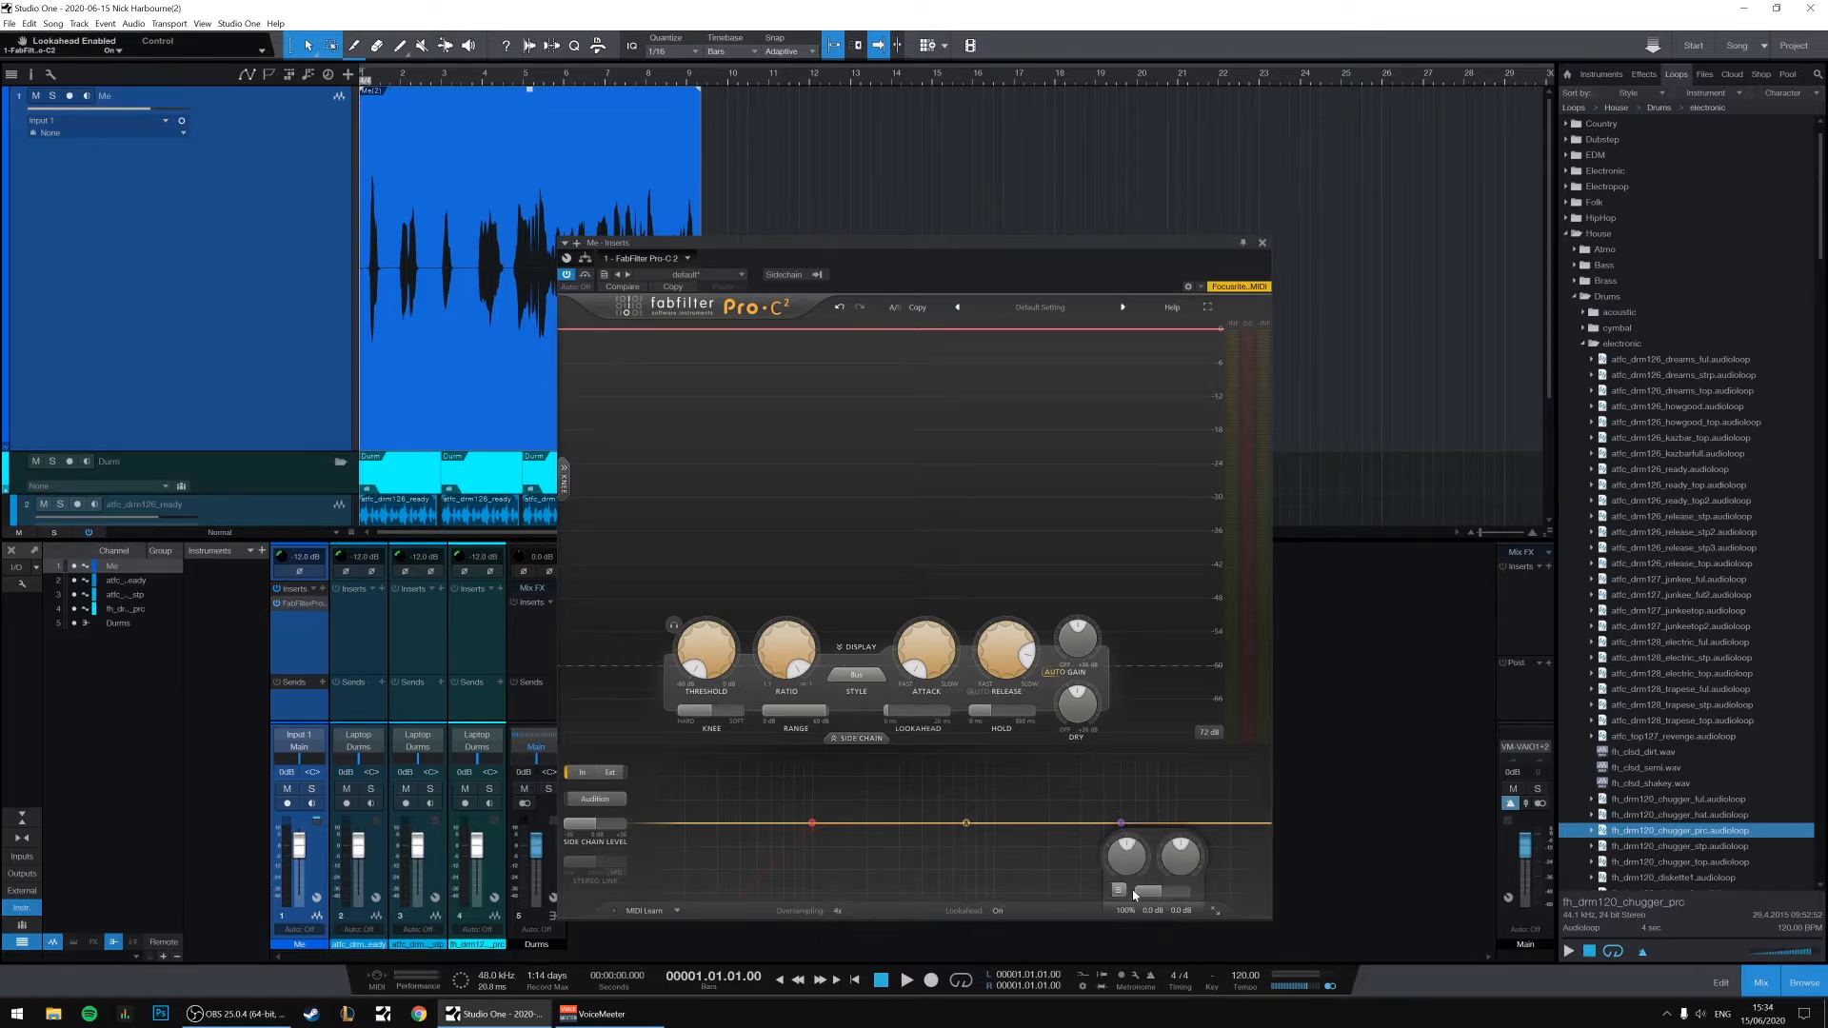
click(1120, 892)
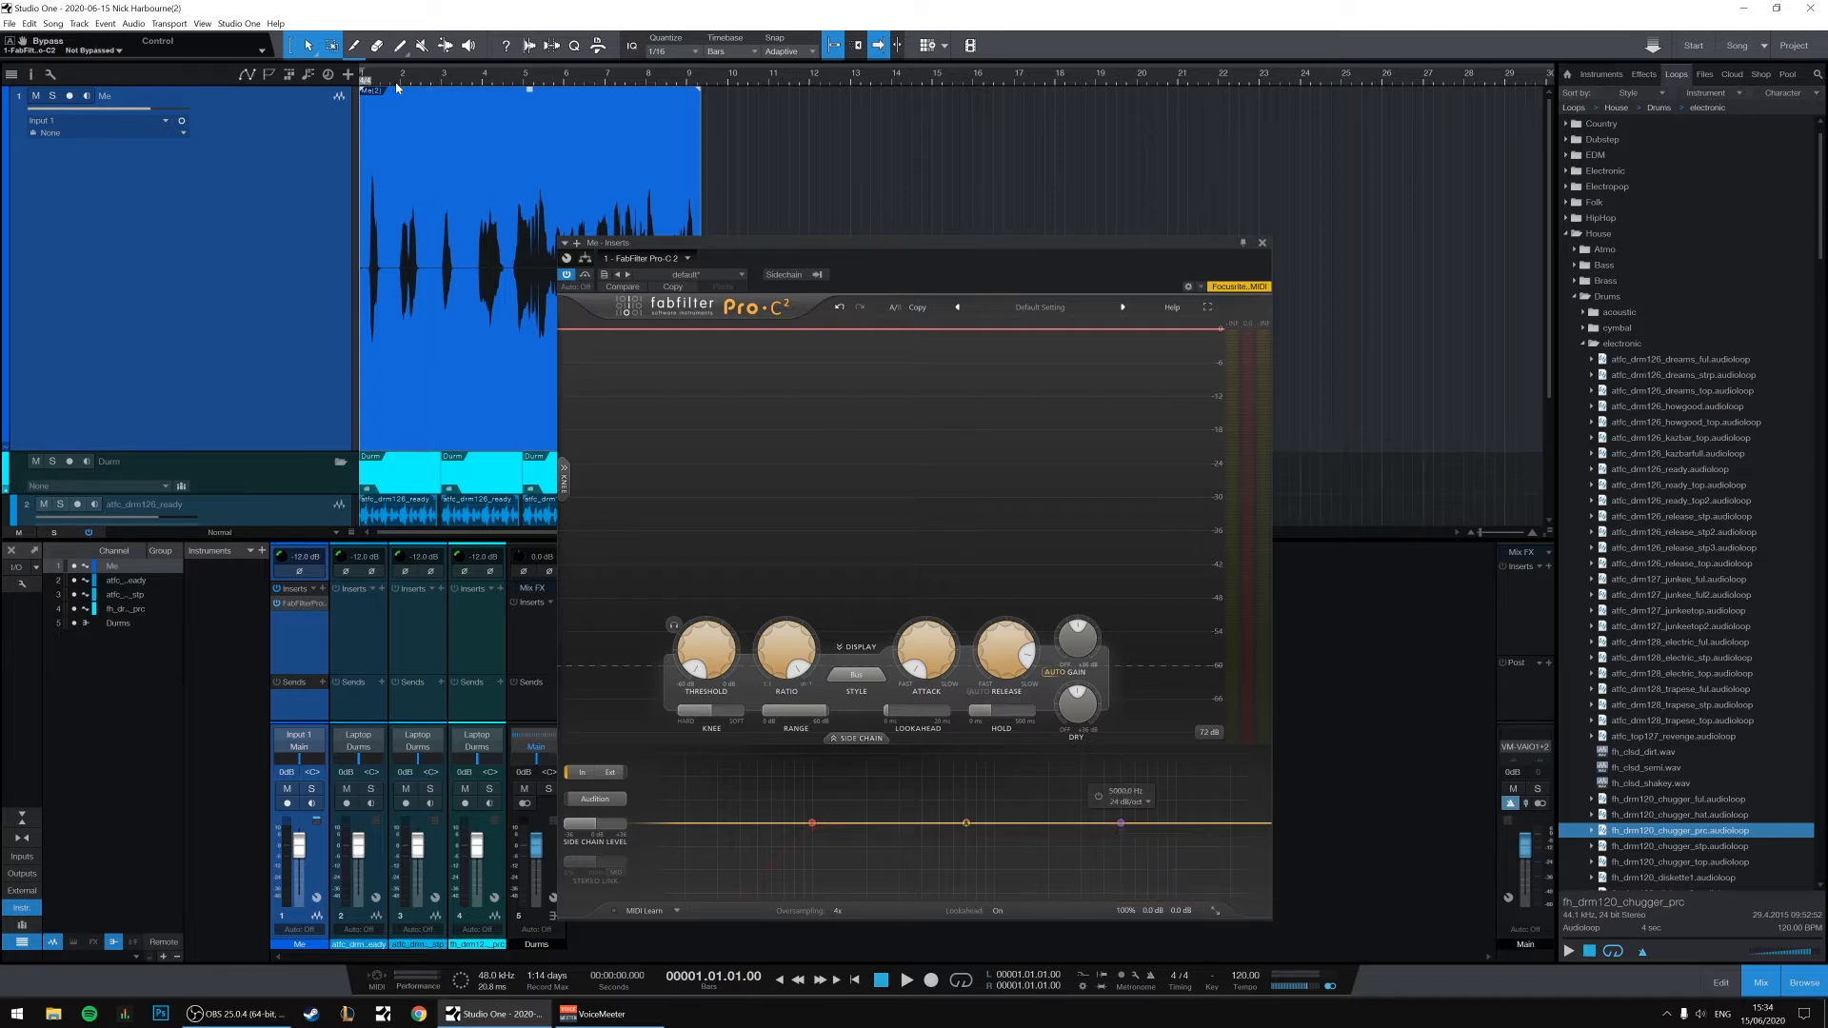
Raise the compressor's wet gain to about 28.9 dB during playback, then close the plug-in and stop.
key(space)
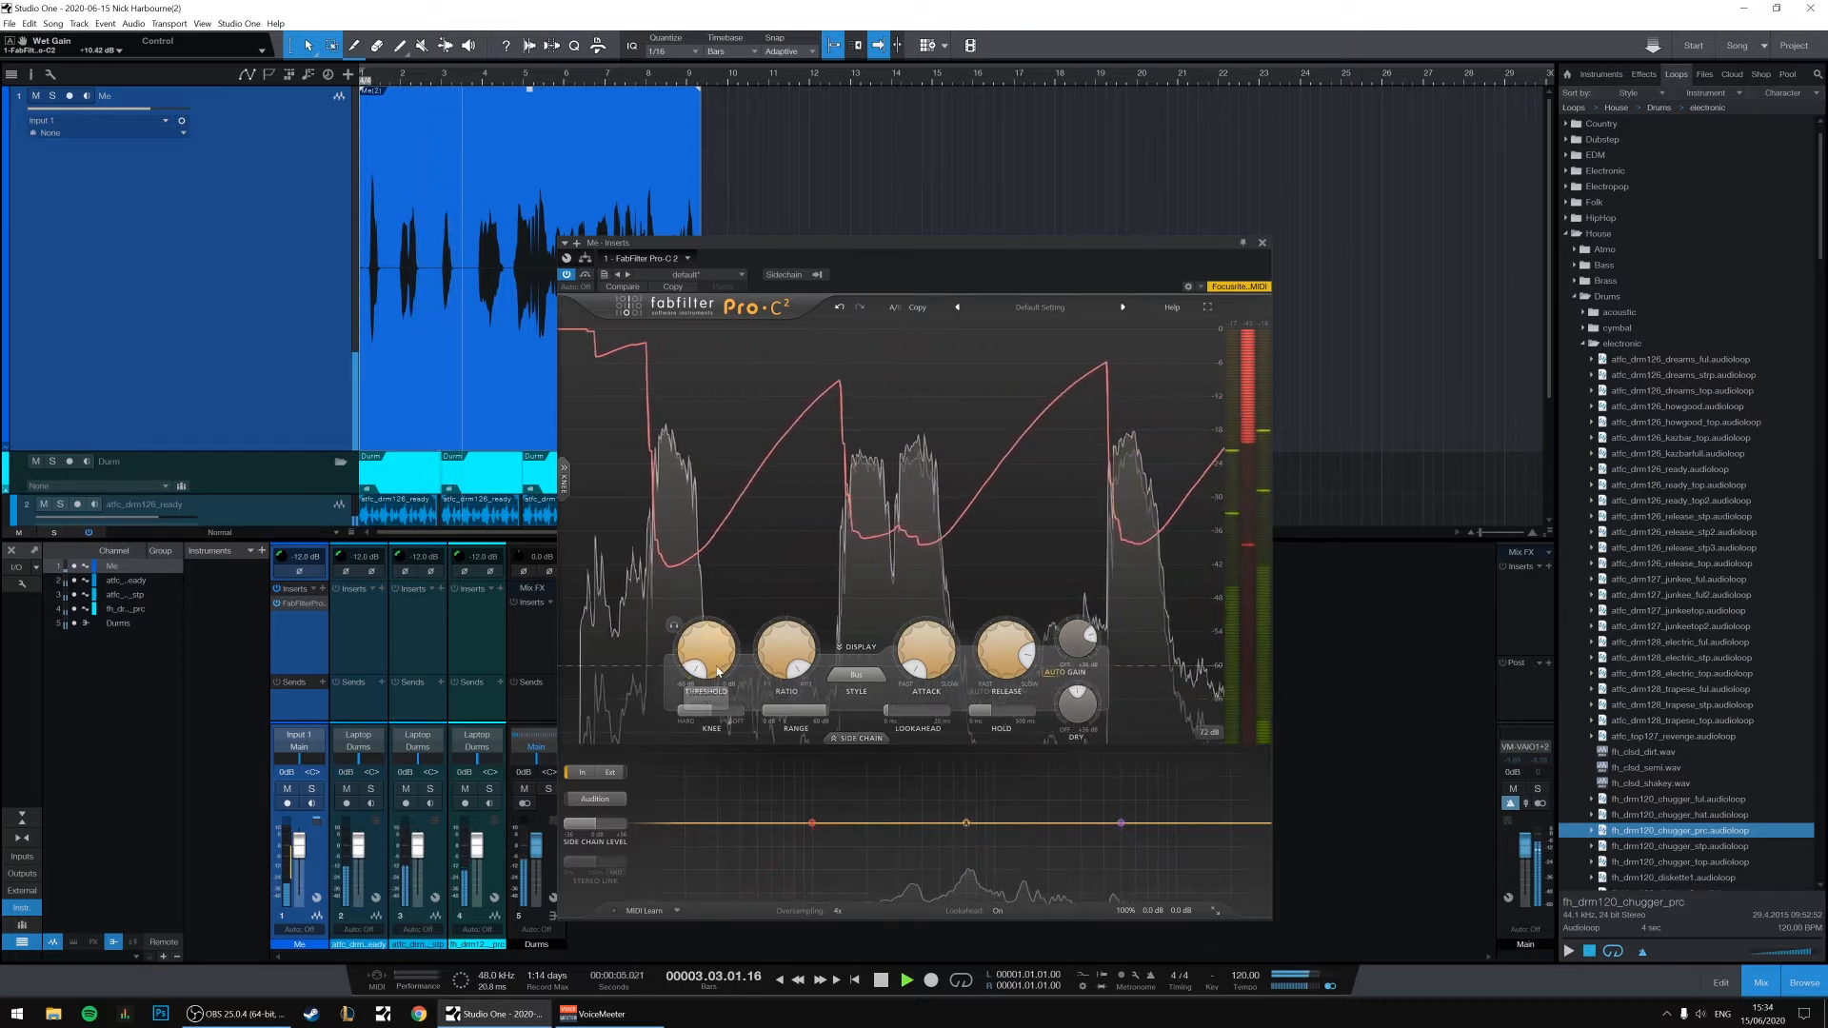
drag(1076, 638, 1065, 507)
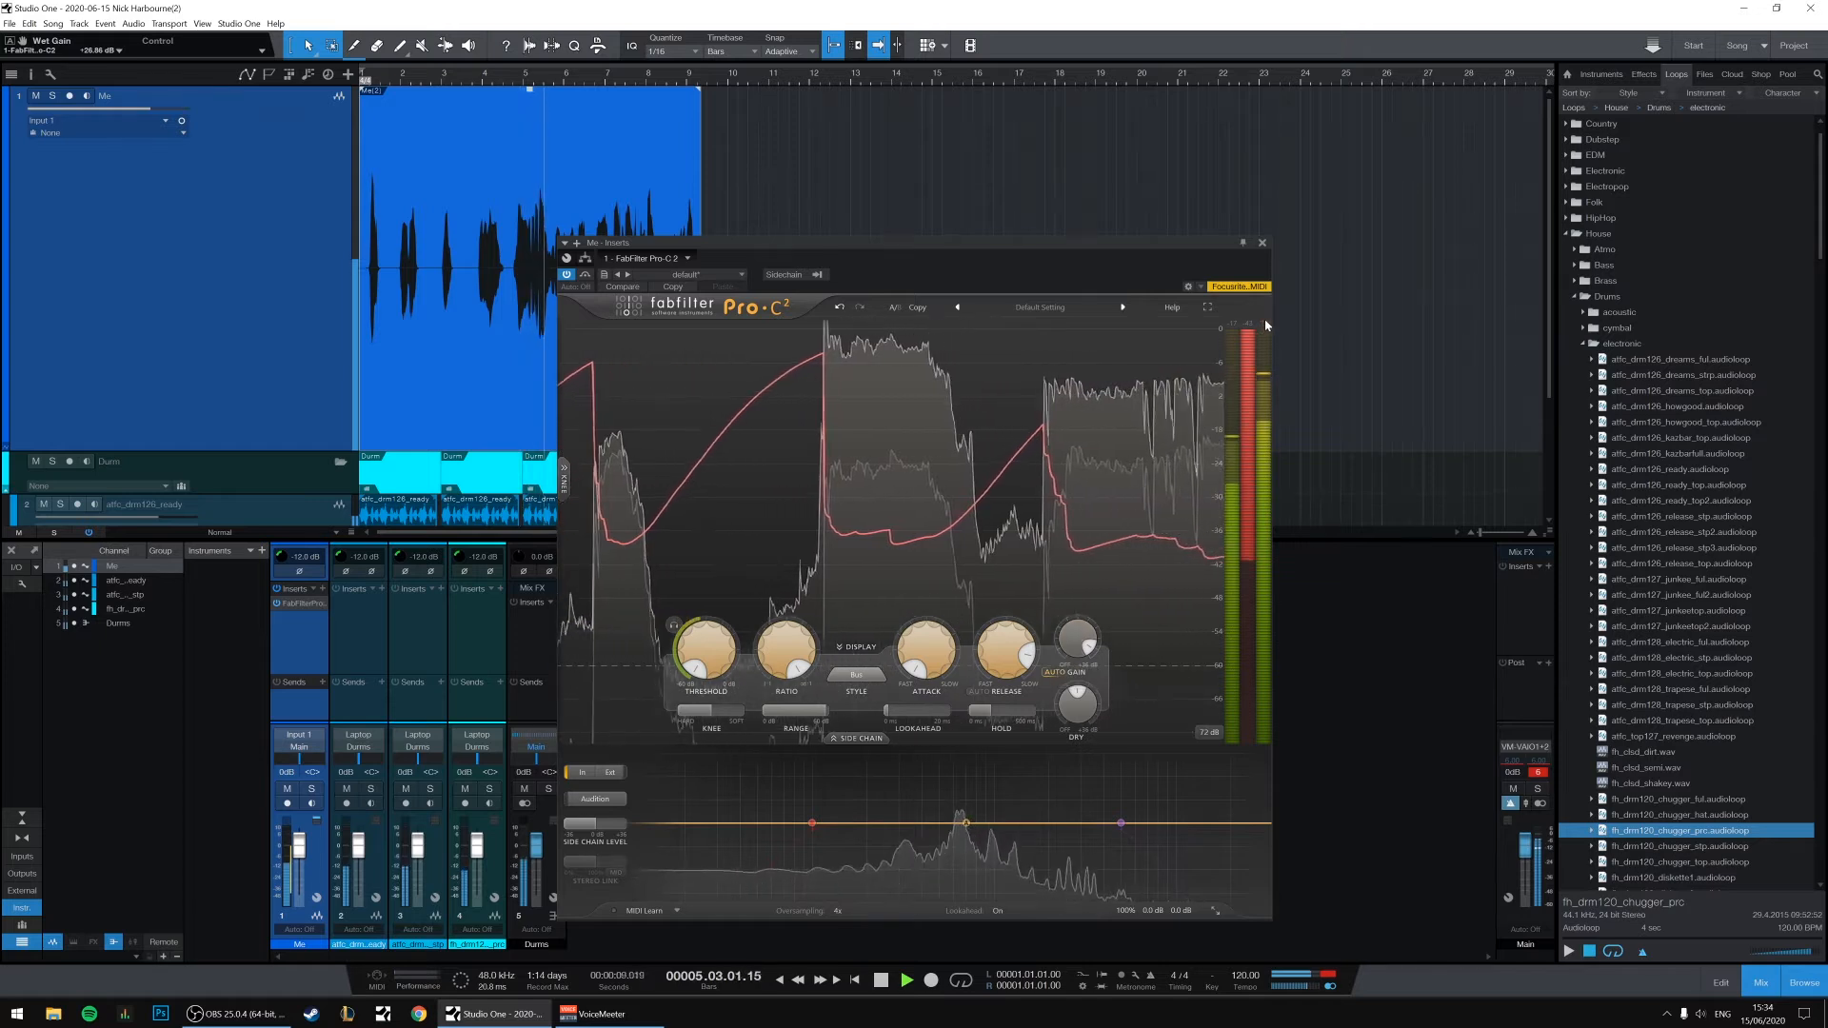
click(1263, 243)
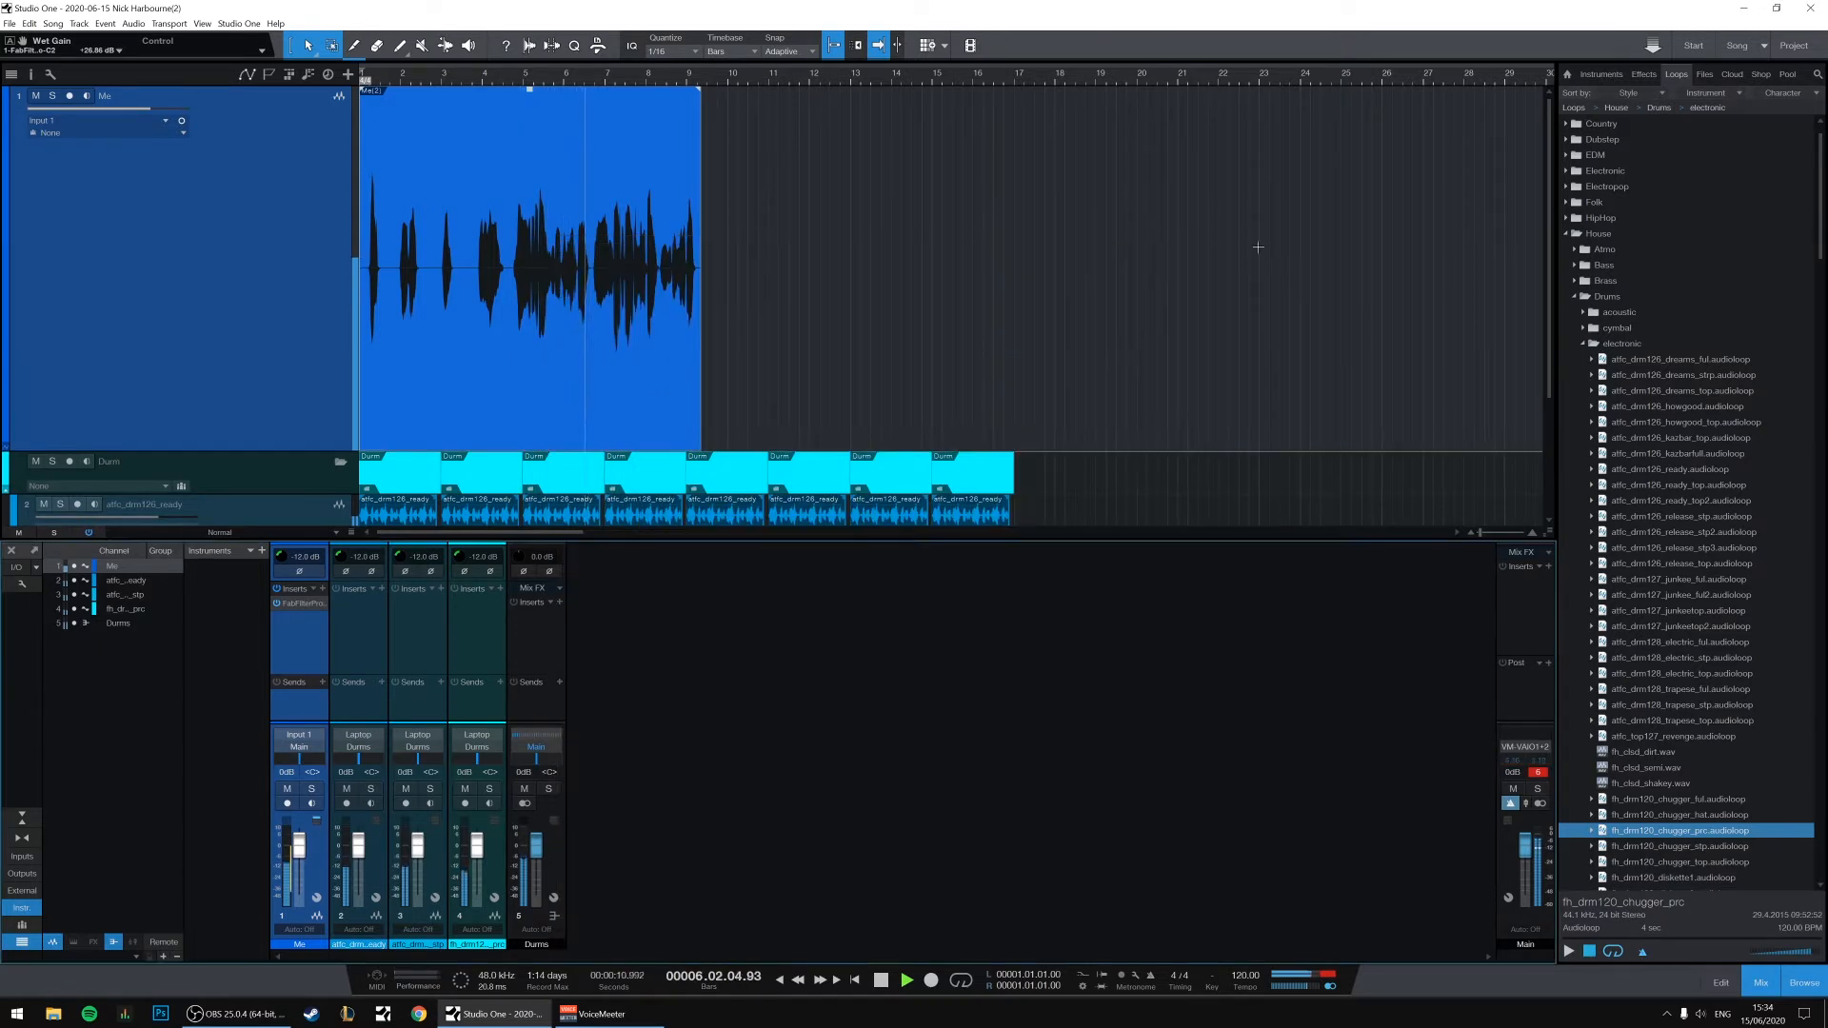
key(space)
click(322, 588)
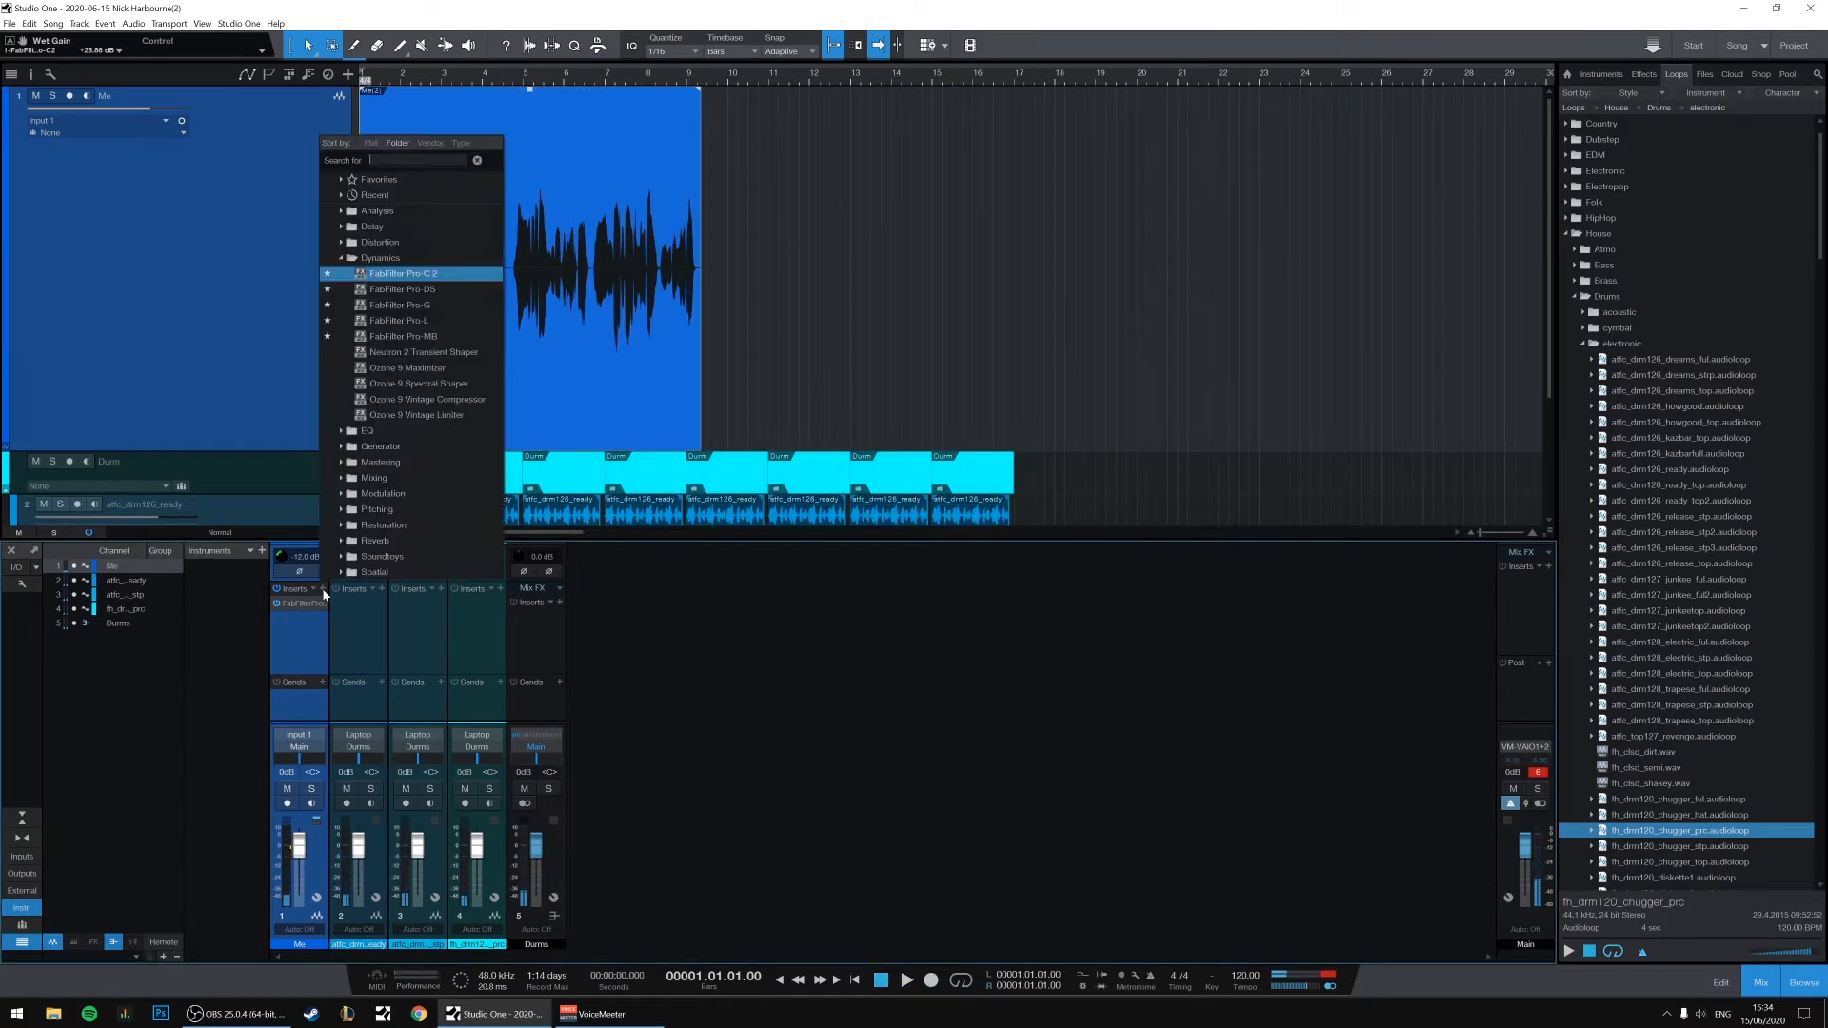
click(360, 259)
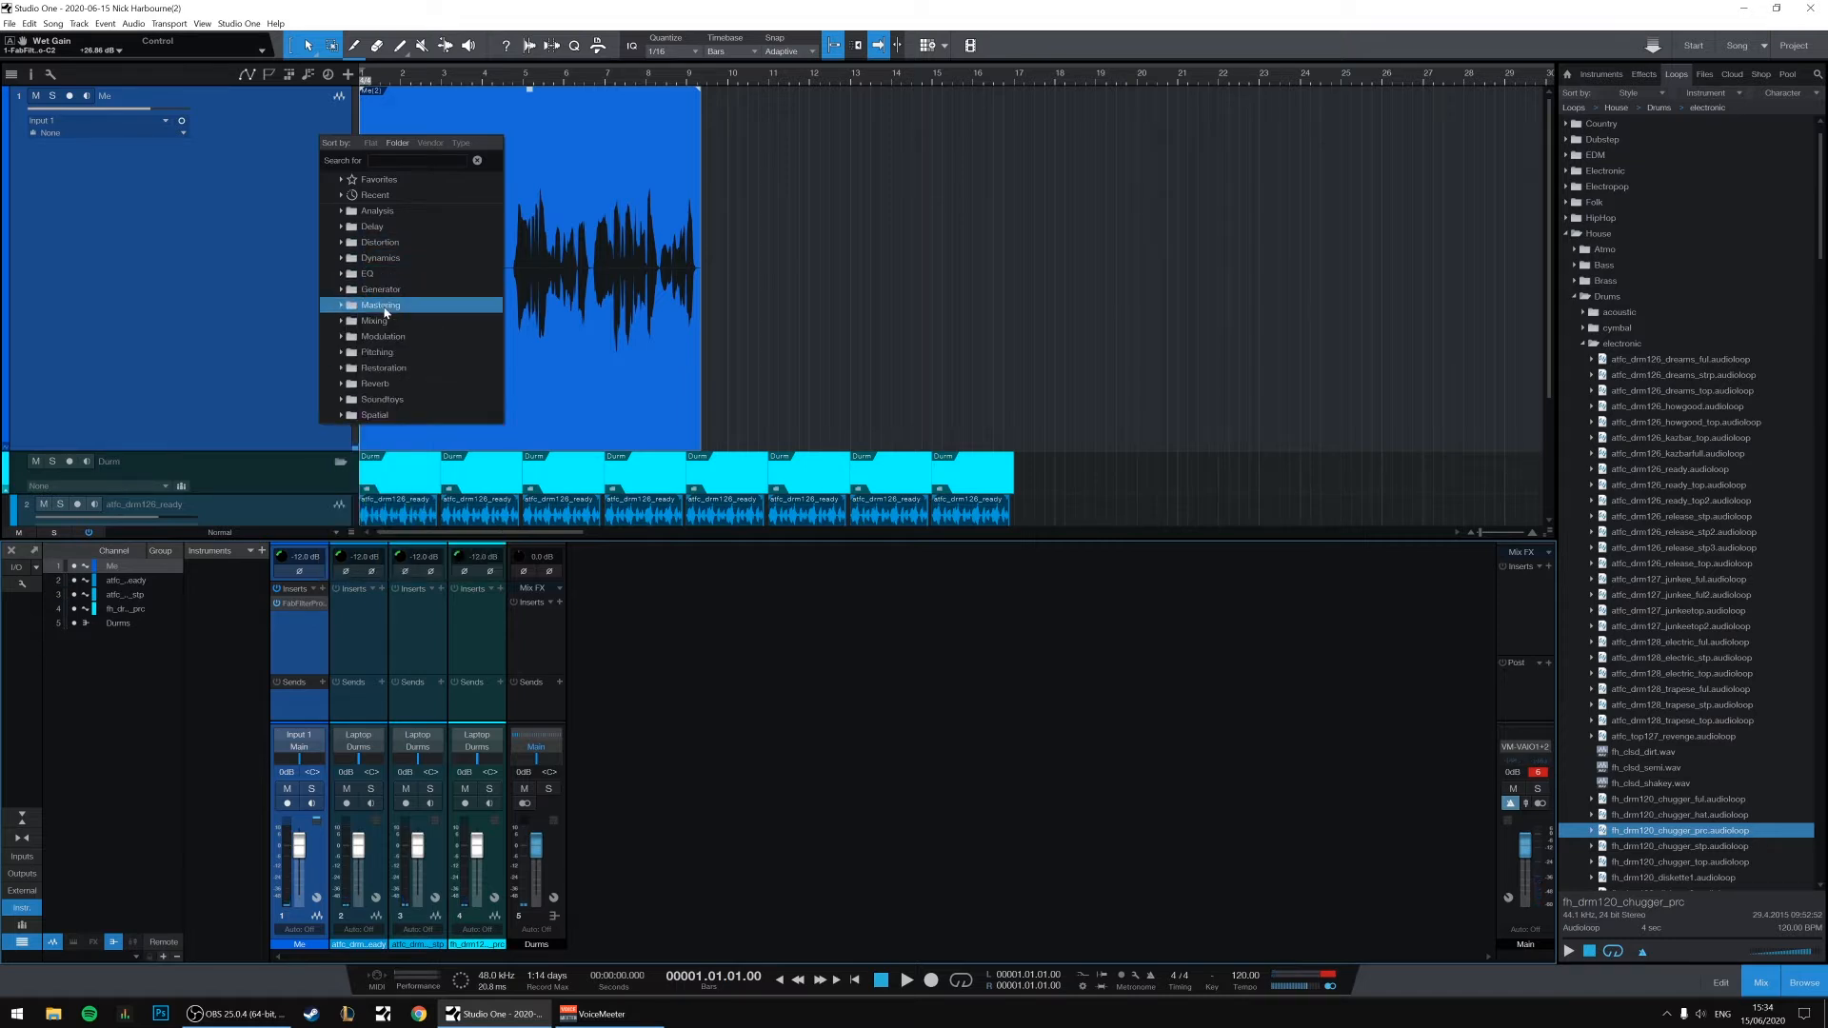
click(519, 309)
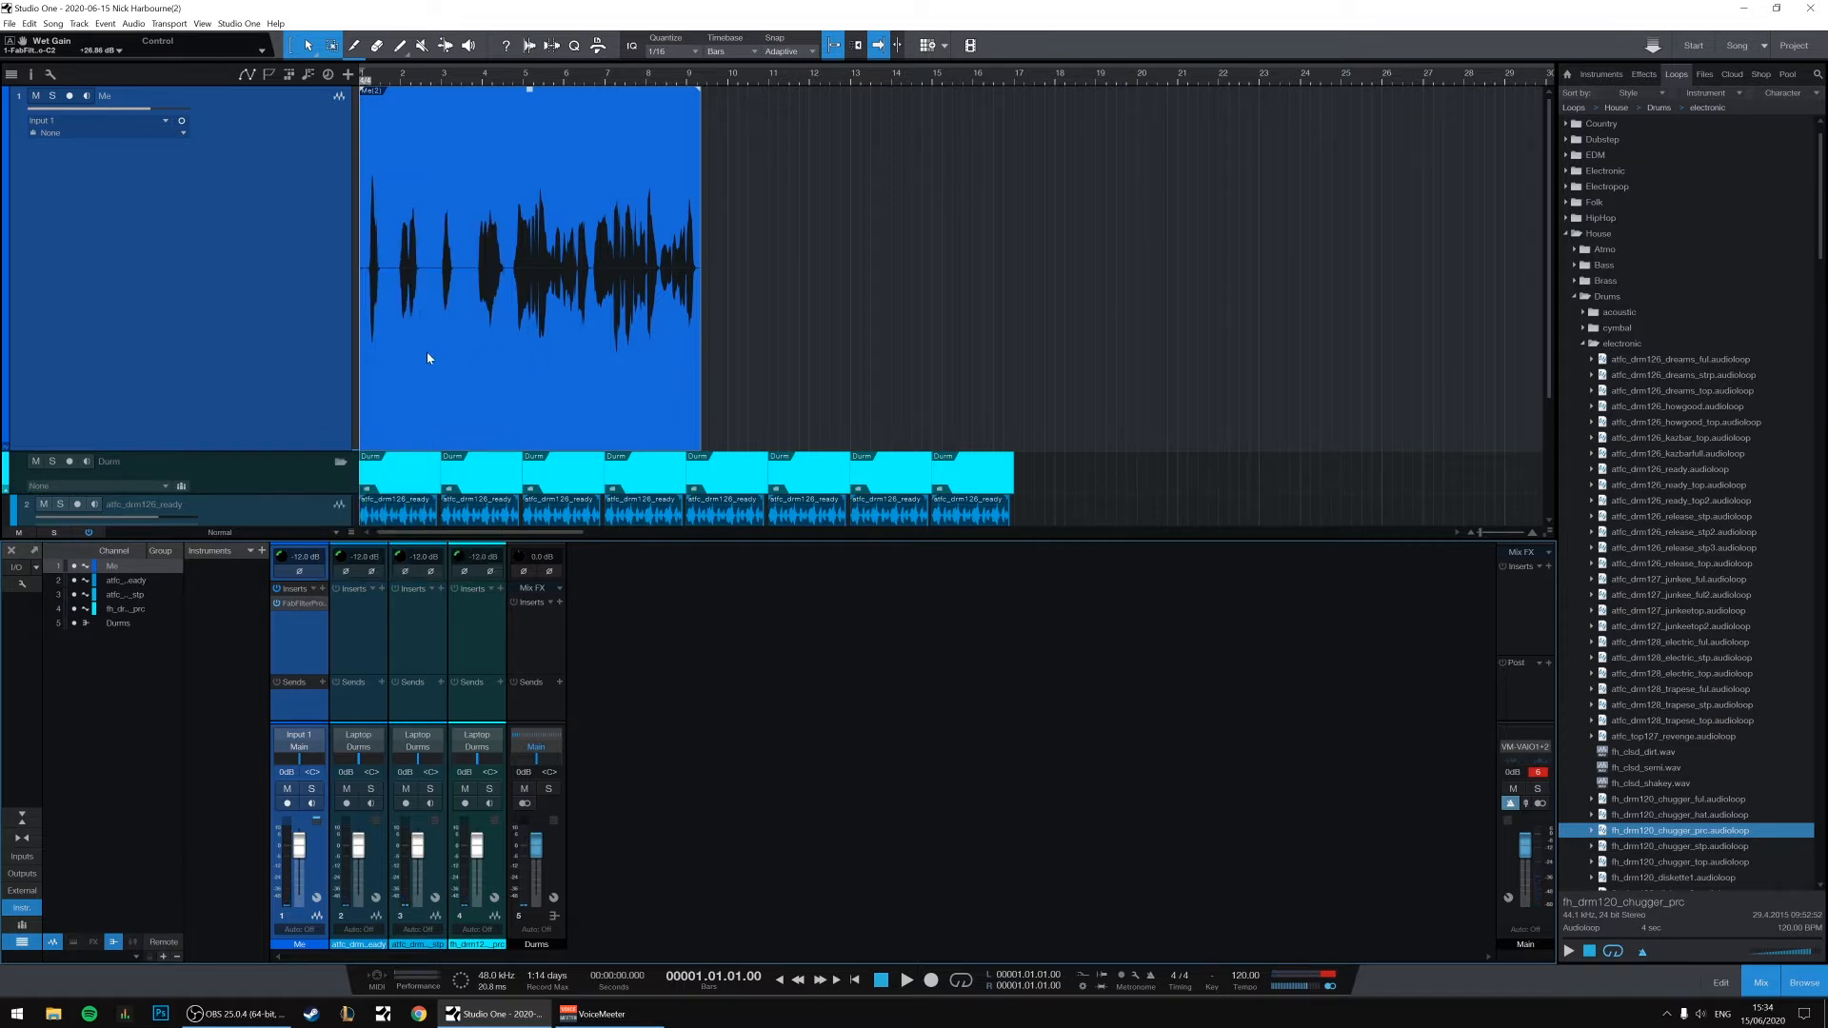
Insert the Choral effect from the Modulation effects on the voice channel after the compressor.
click(323, 588)
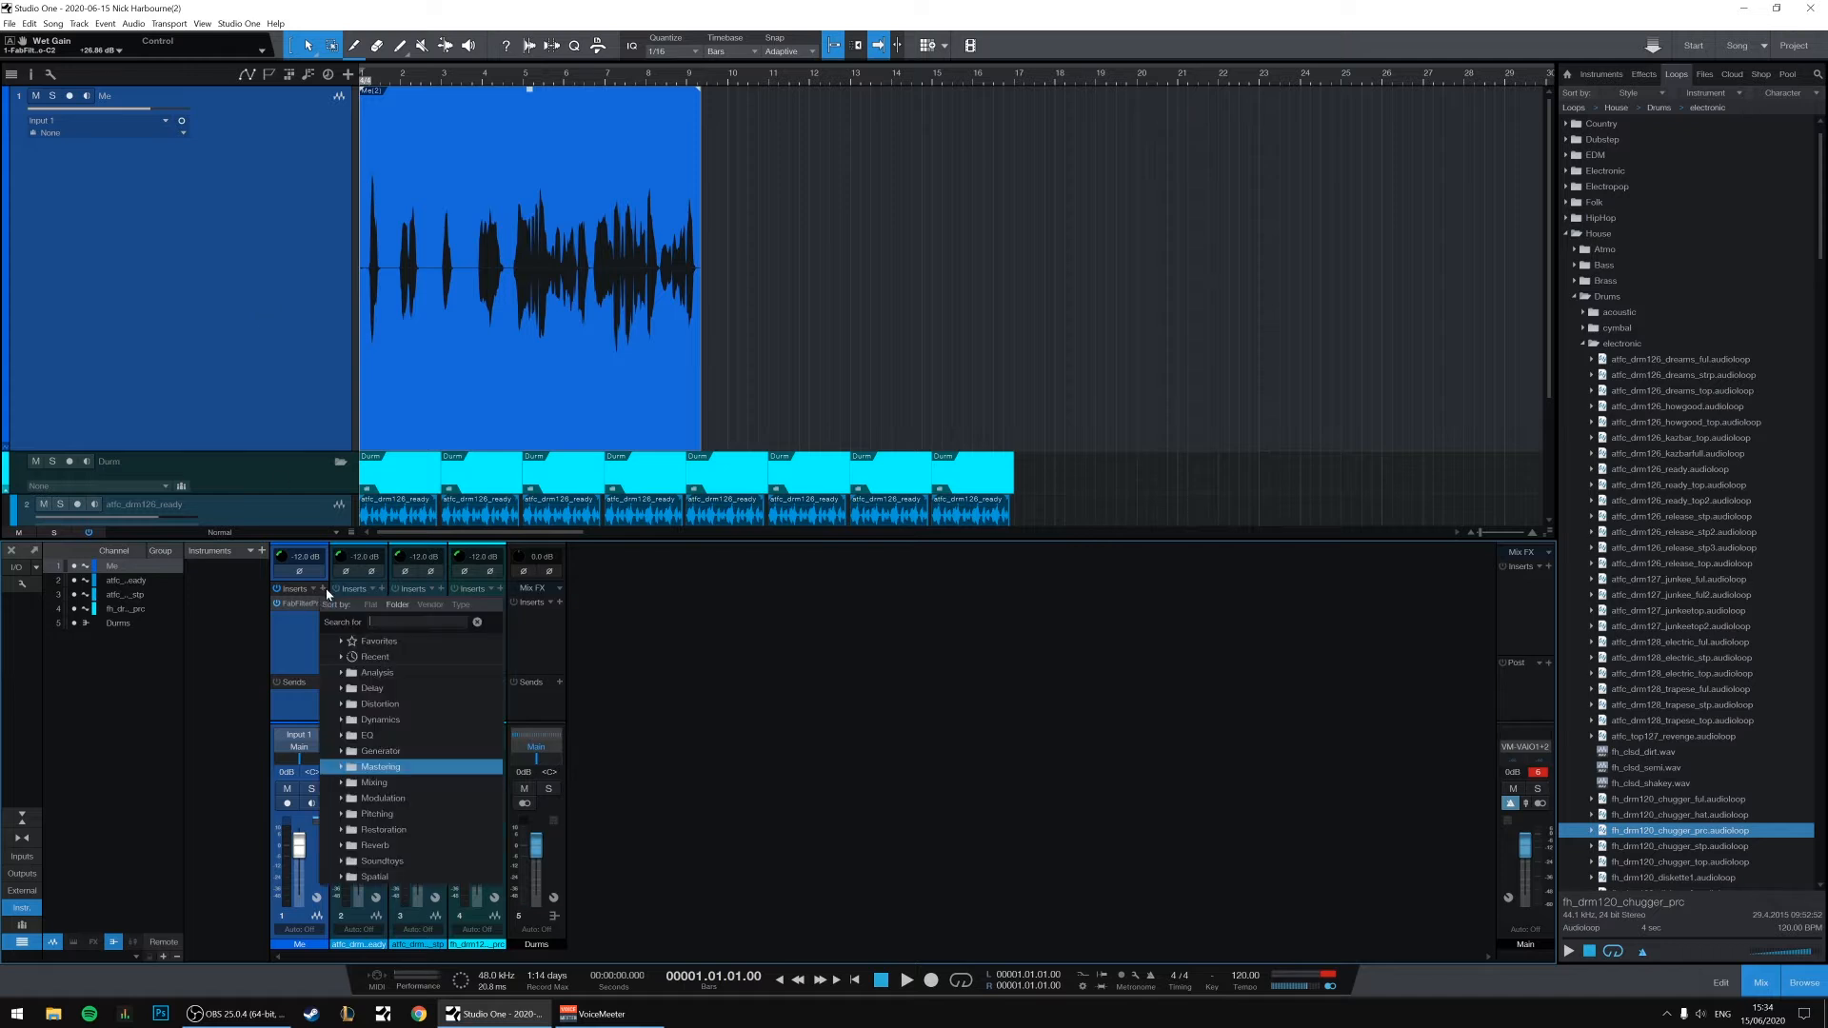
click(371, 800)
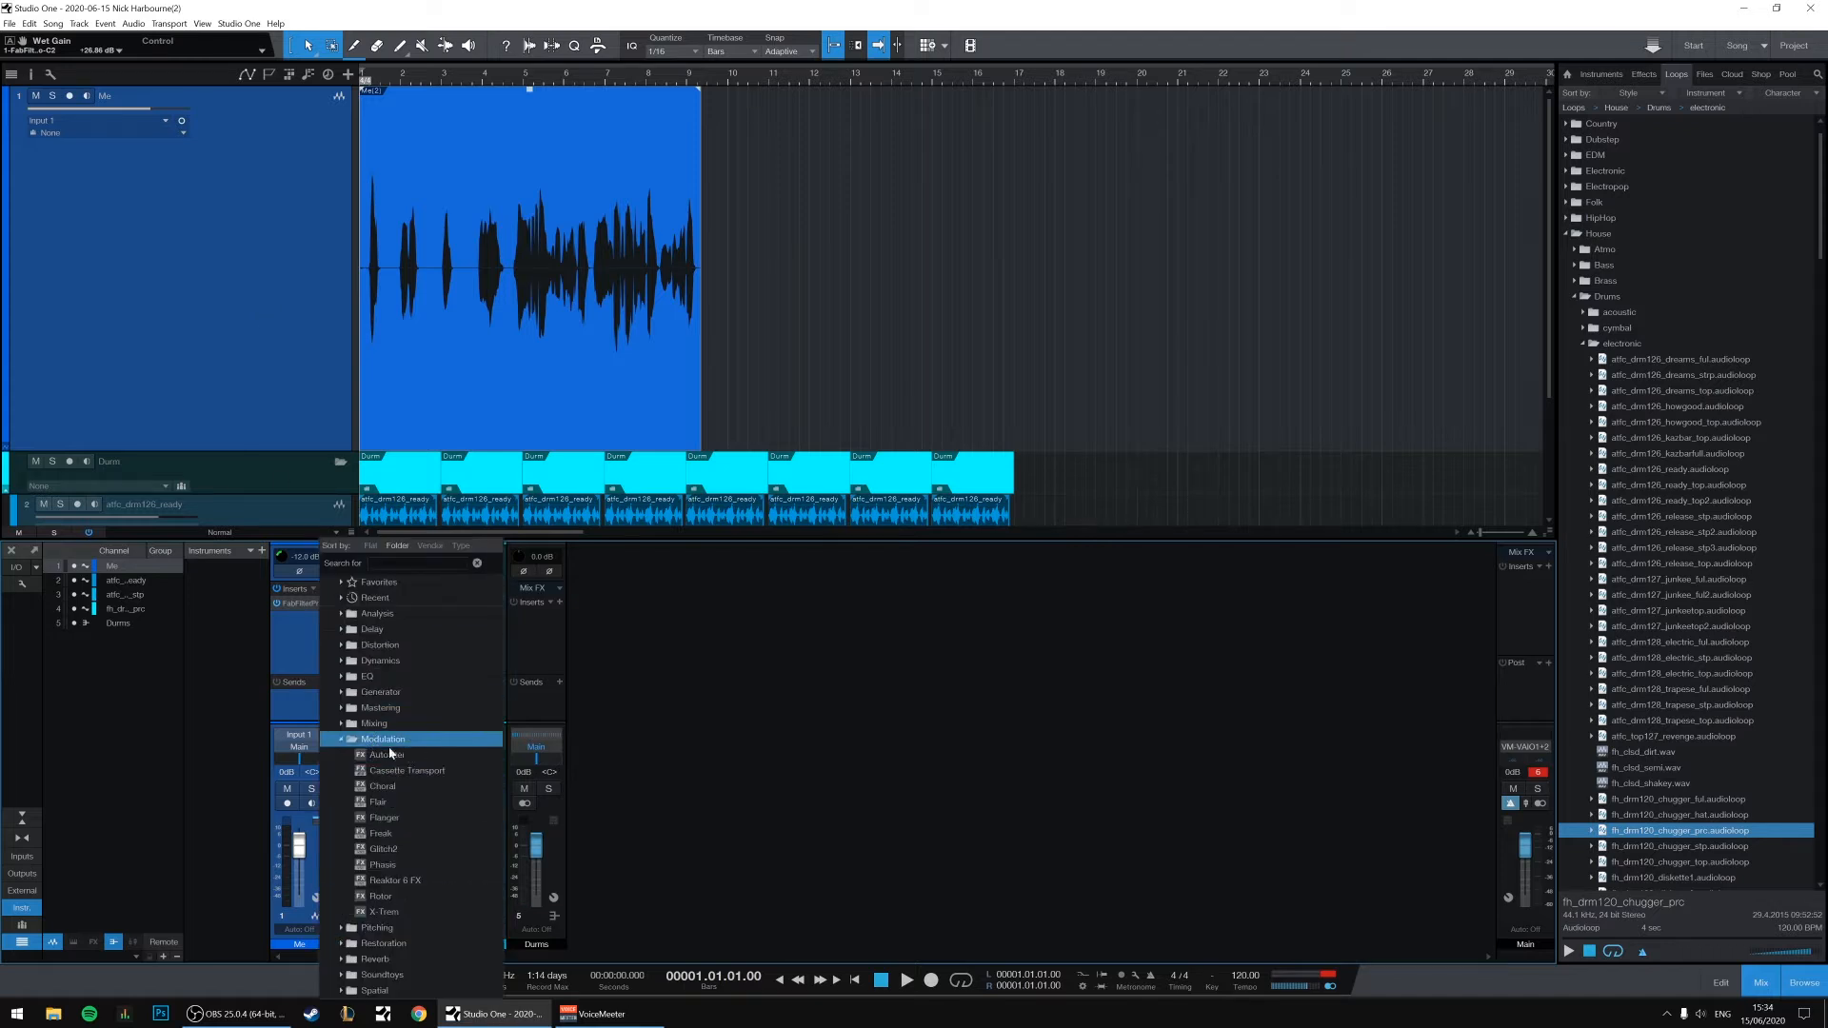
click(422, 786)
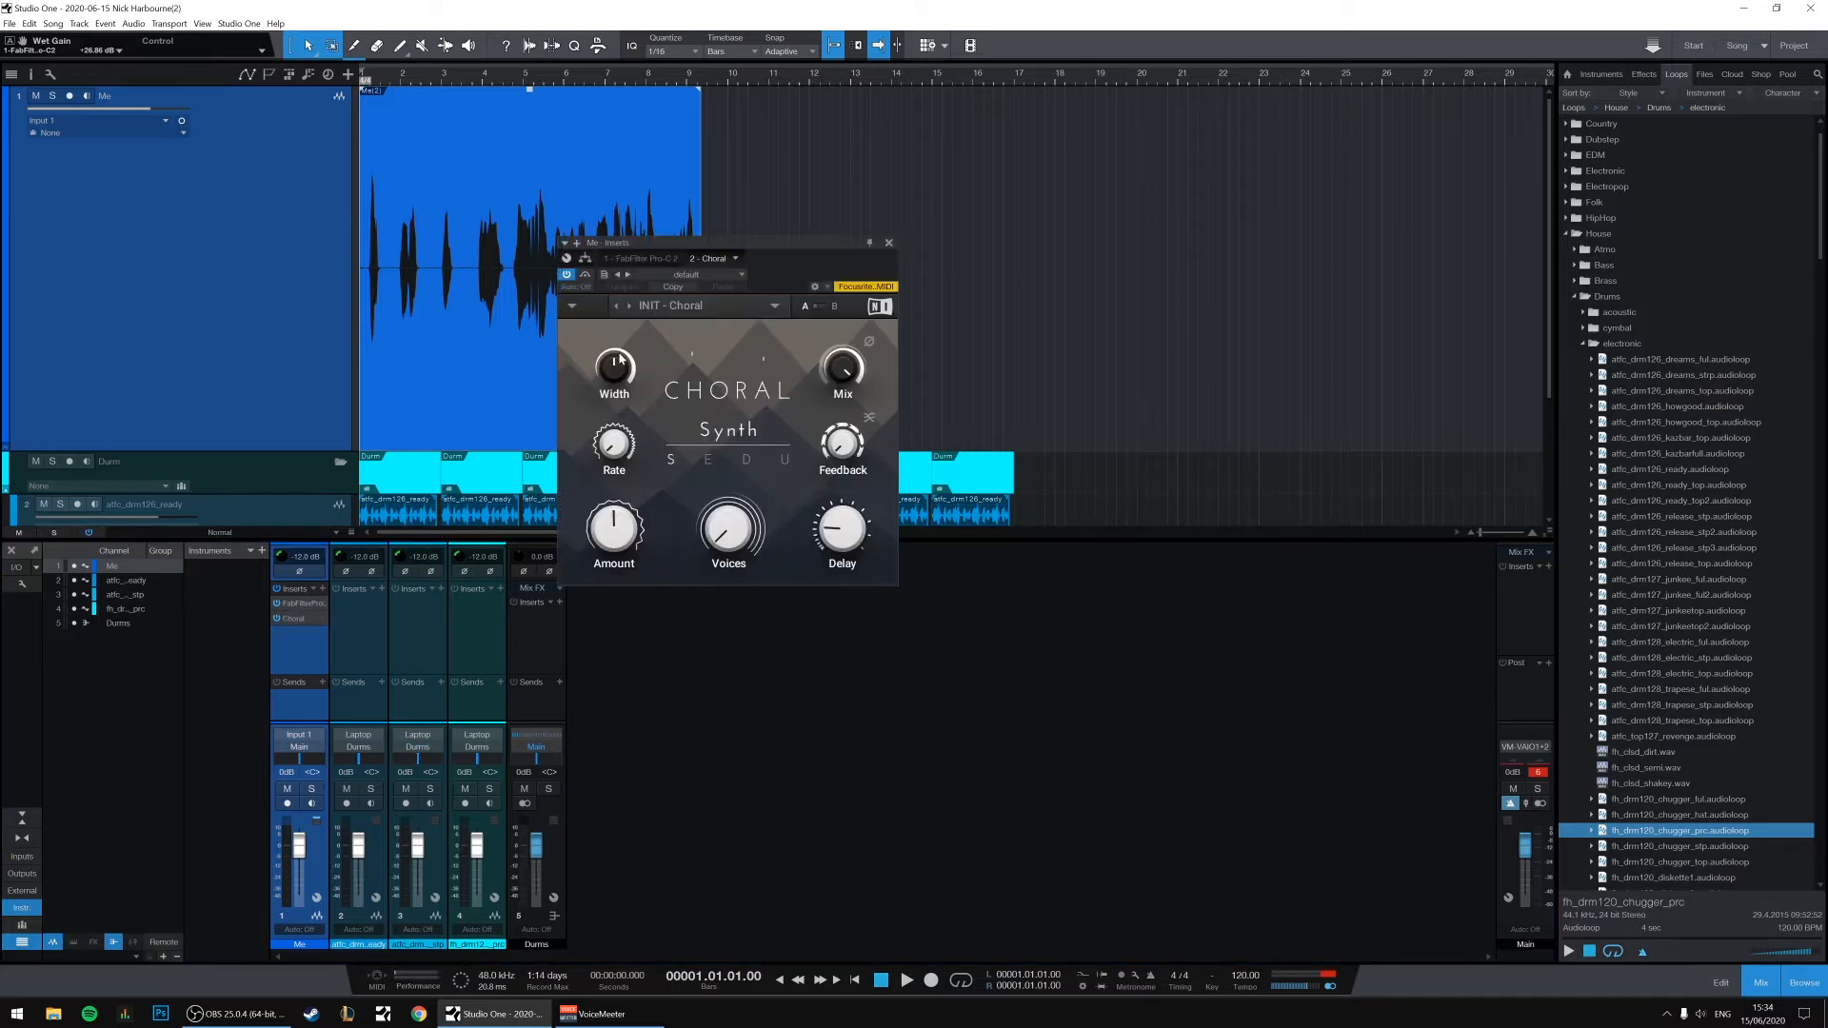
Adjust Choral during playback by raising the width and setting feedback to 26% with voices at 1.00, then close it.
key(space)
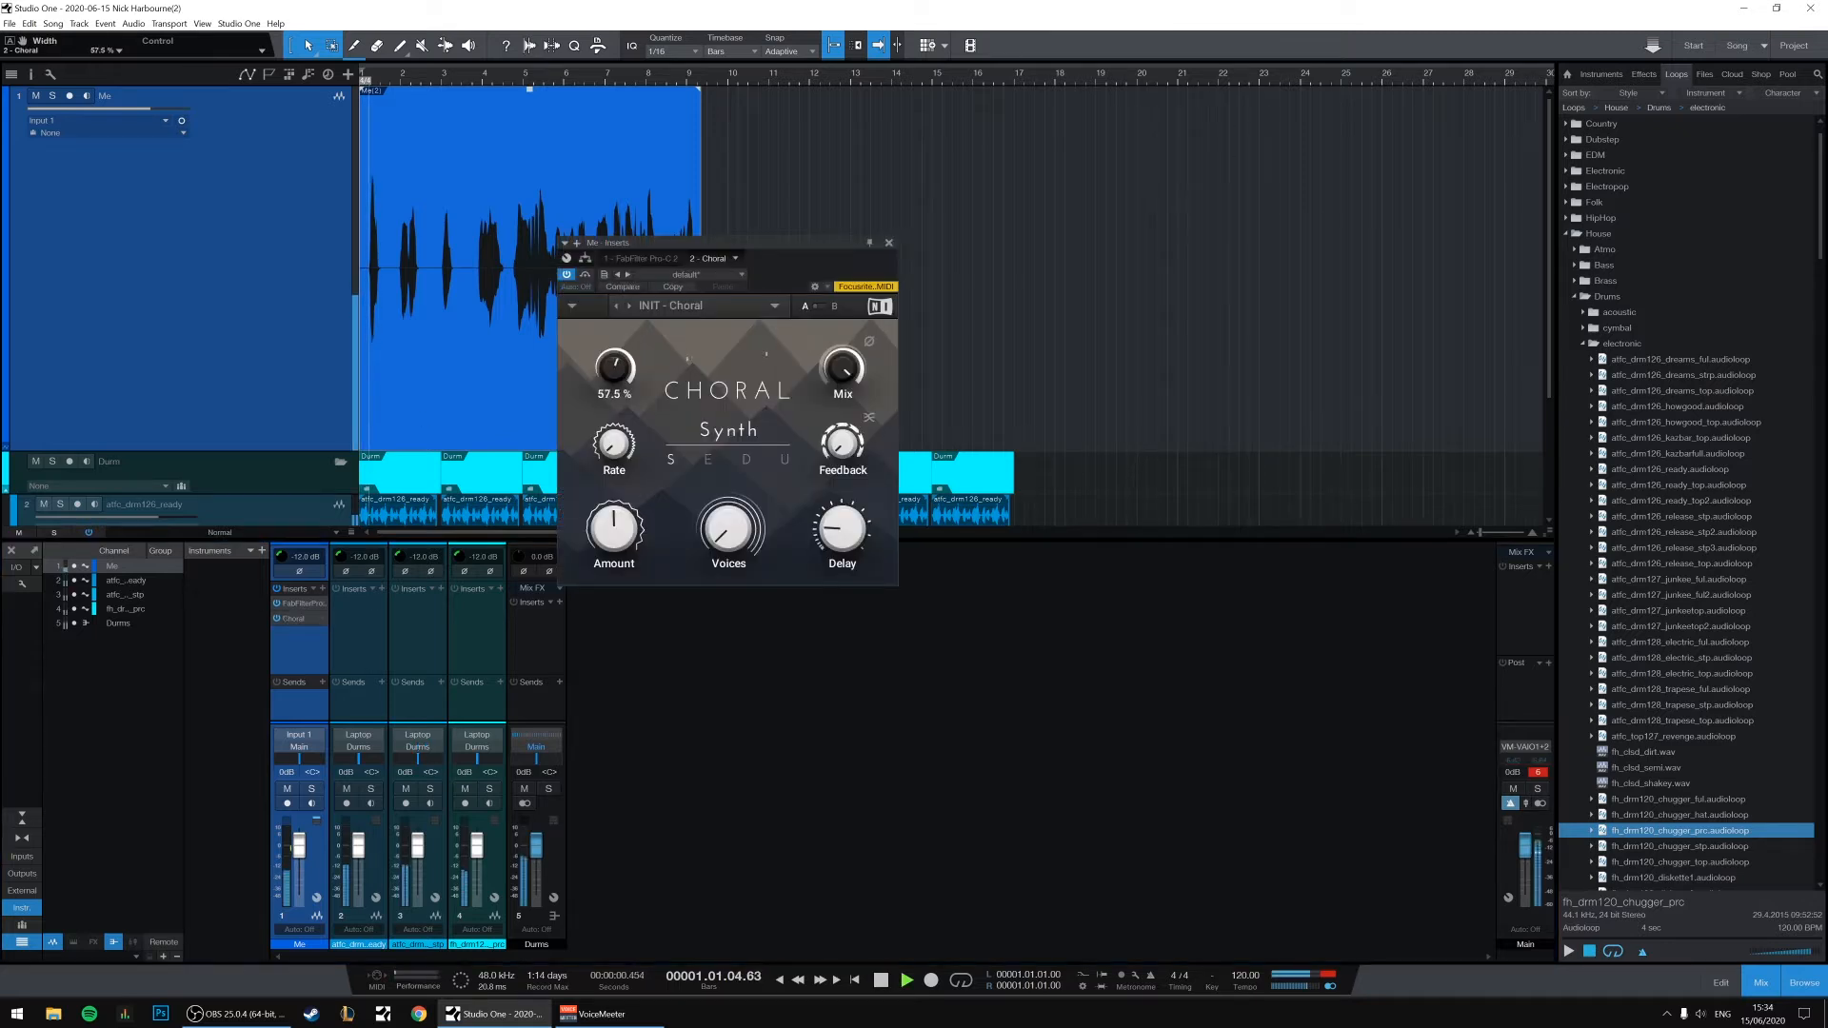
mouse_move(728, 529)
mouse_down()
mouse_move(728, 500)
mouse_move(728, 535)
mouse_up()
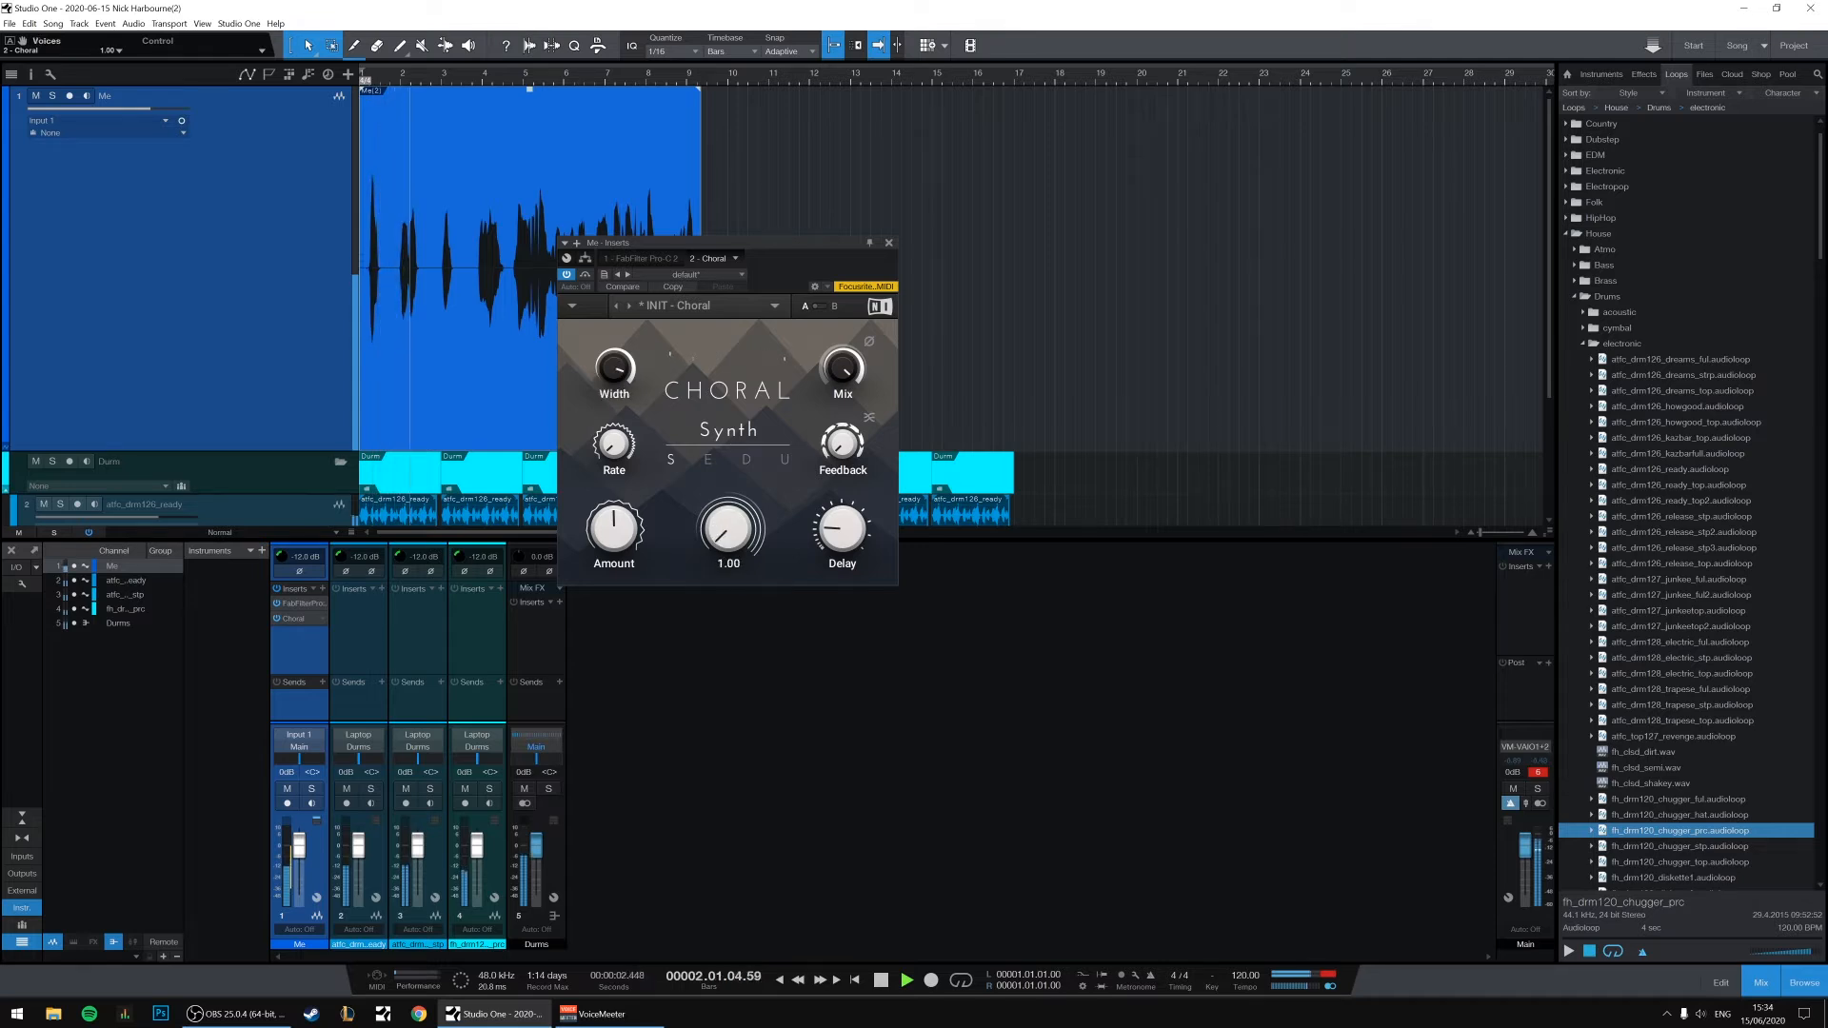
drag(842, 443, 842, 413)
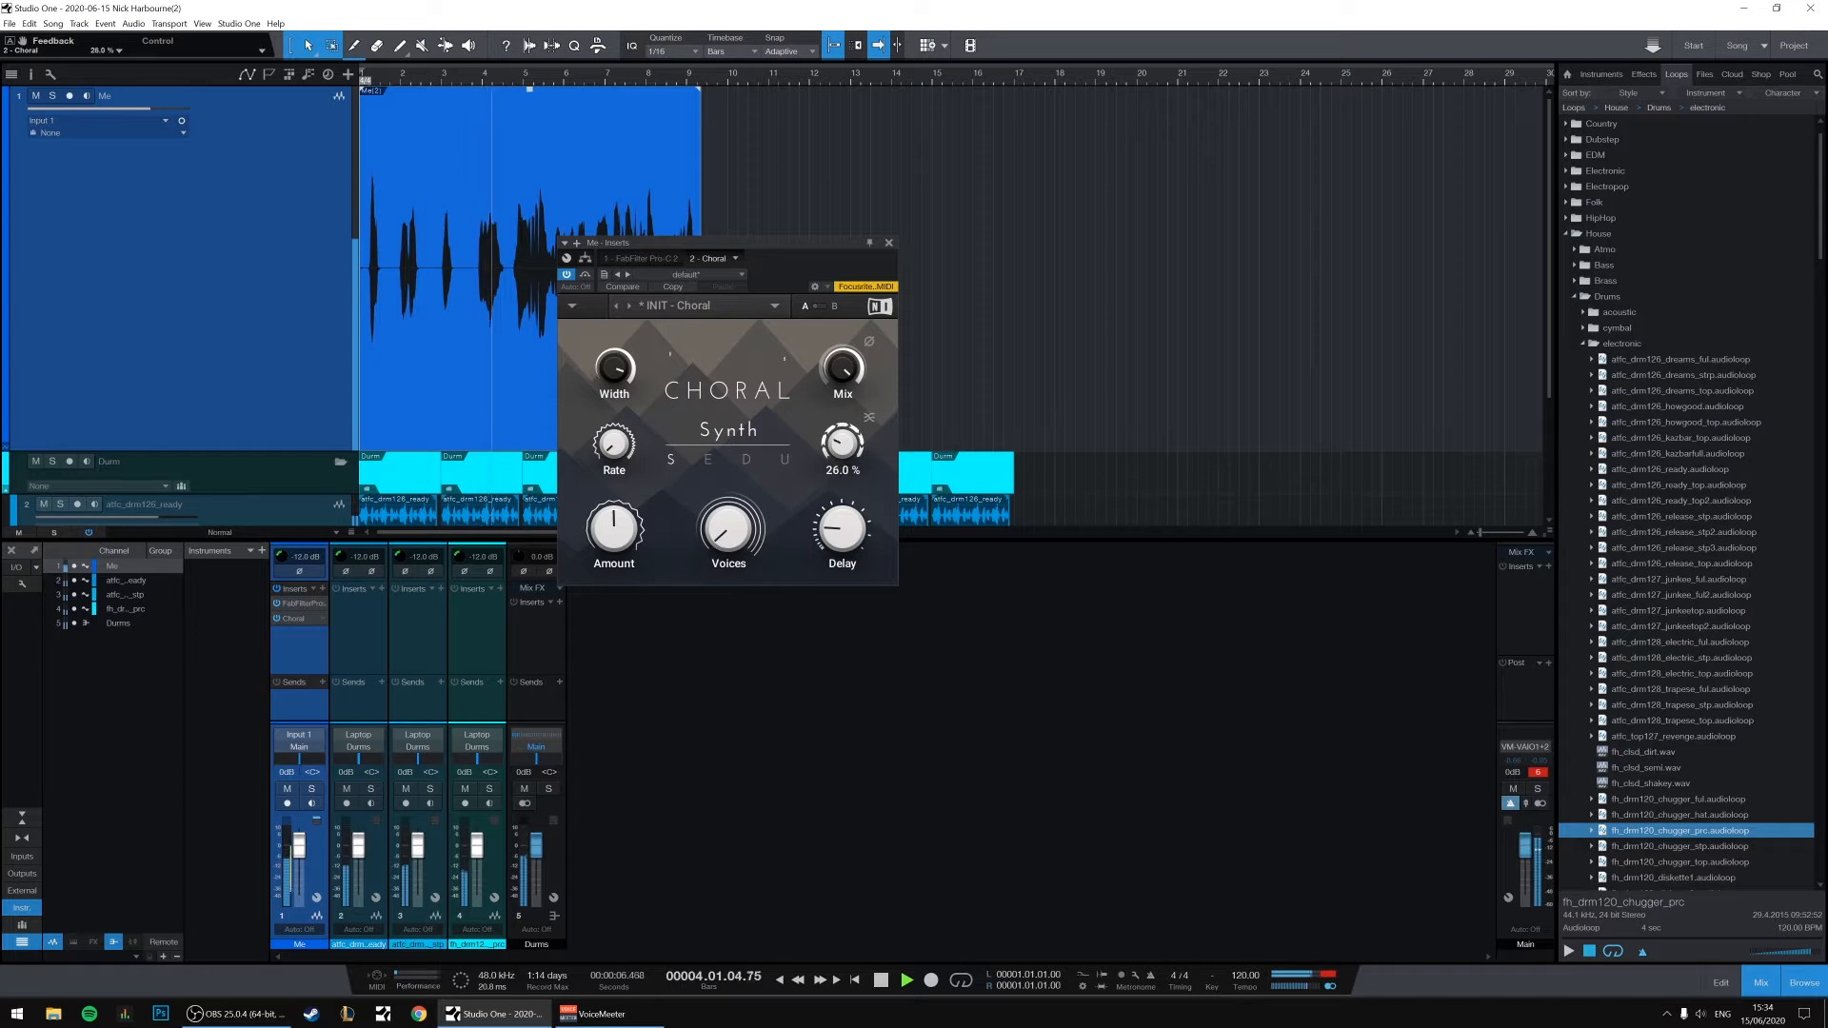
click(888, 243)
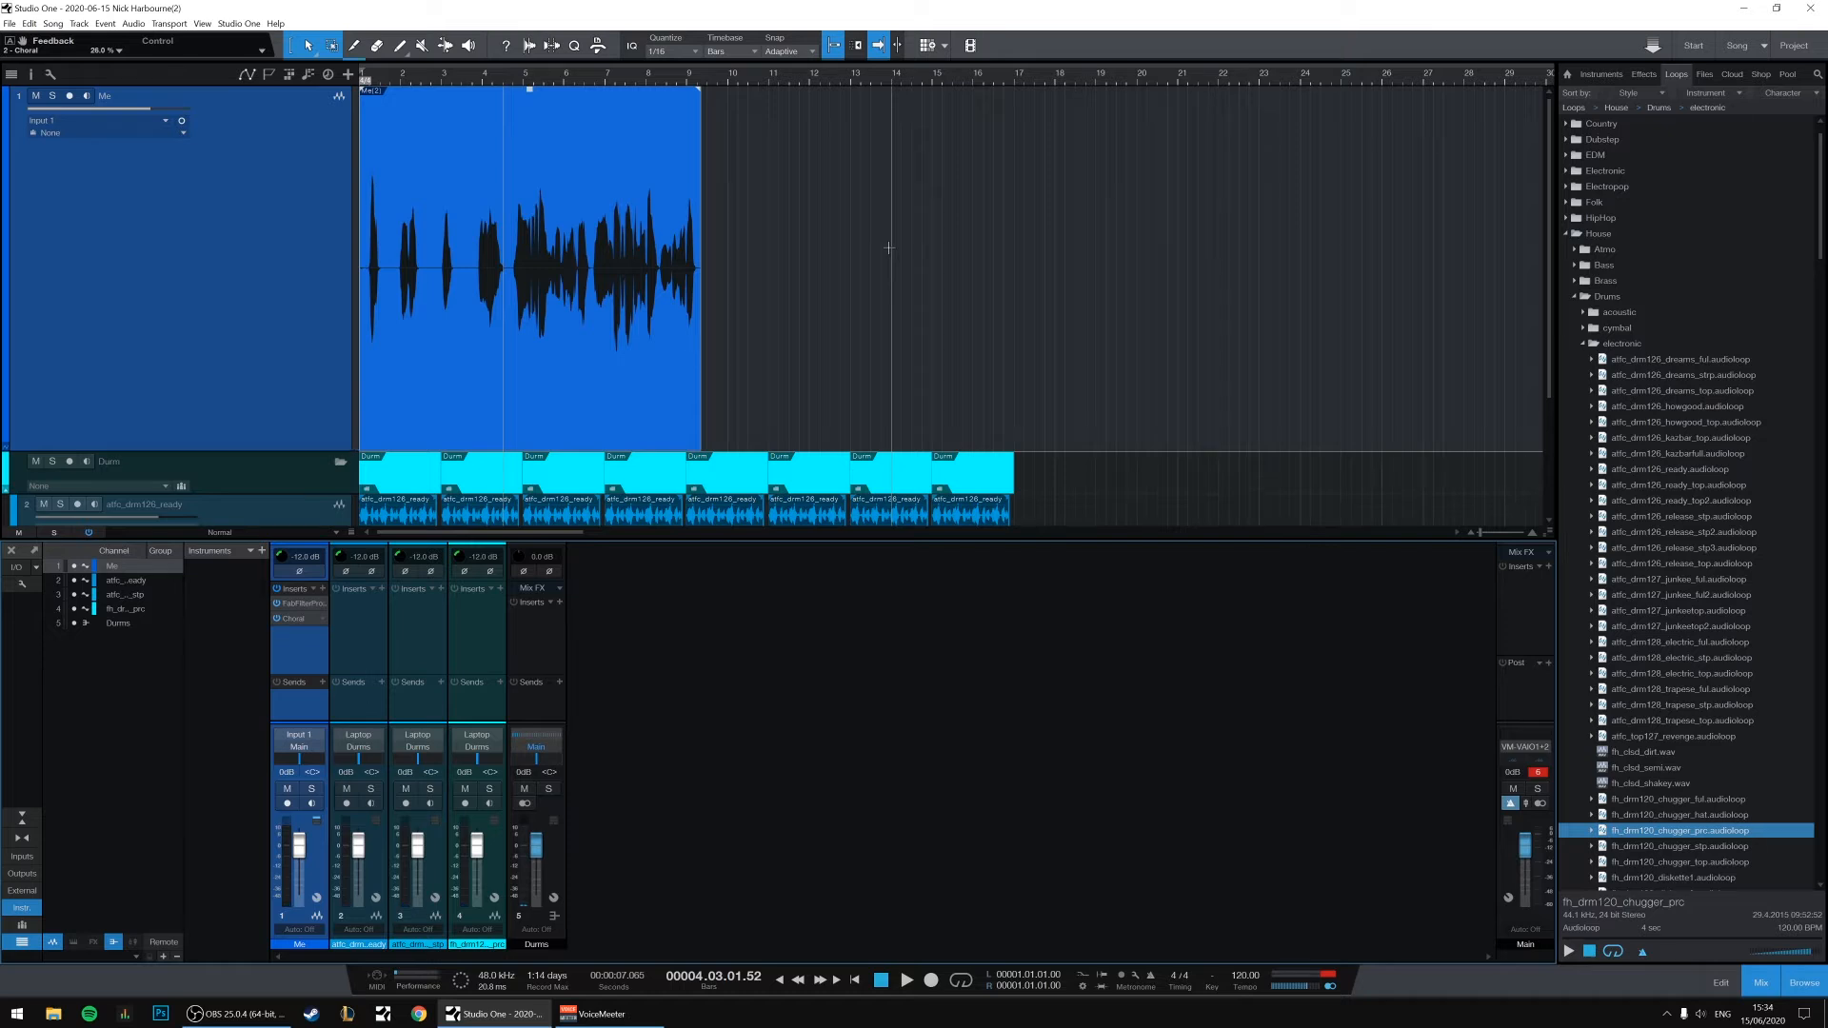
Make two complete duplicates of the voice track, including its audio clip and effects.
right_click(191, 419)
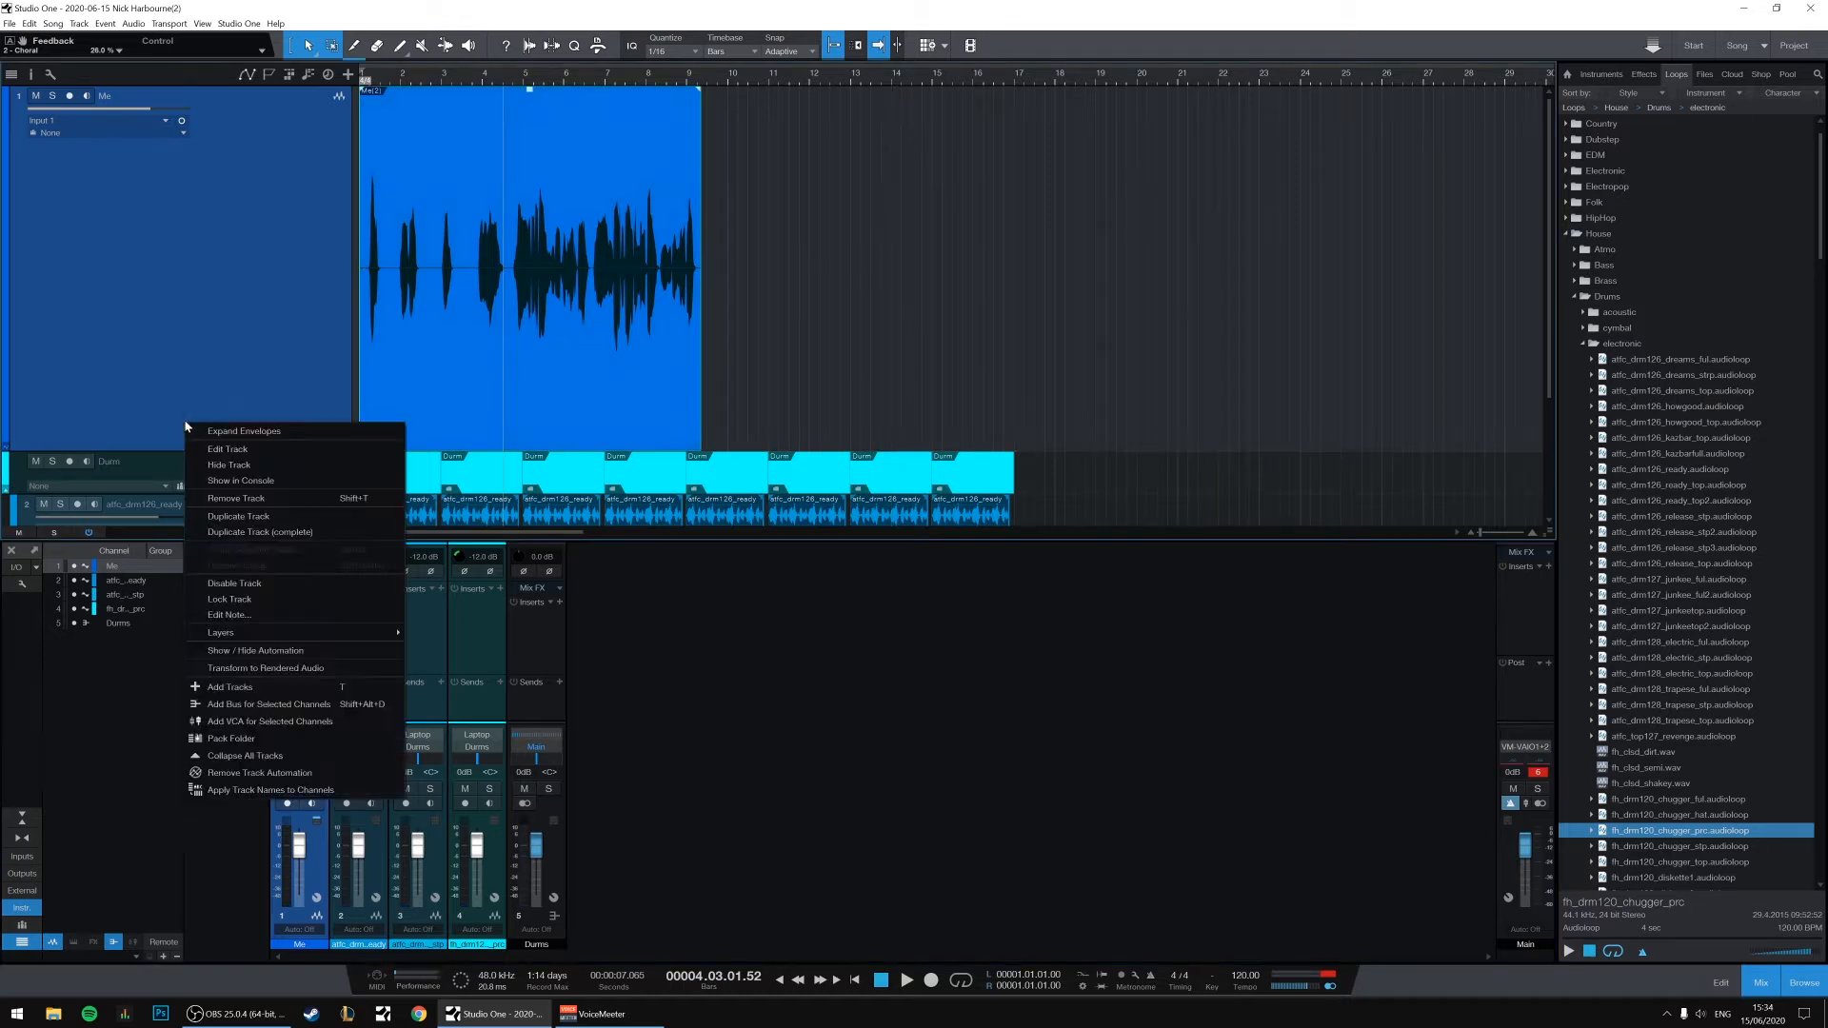
click(243, 537)
right_click(290, 338)
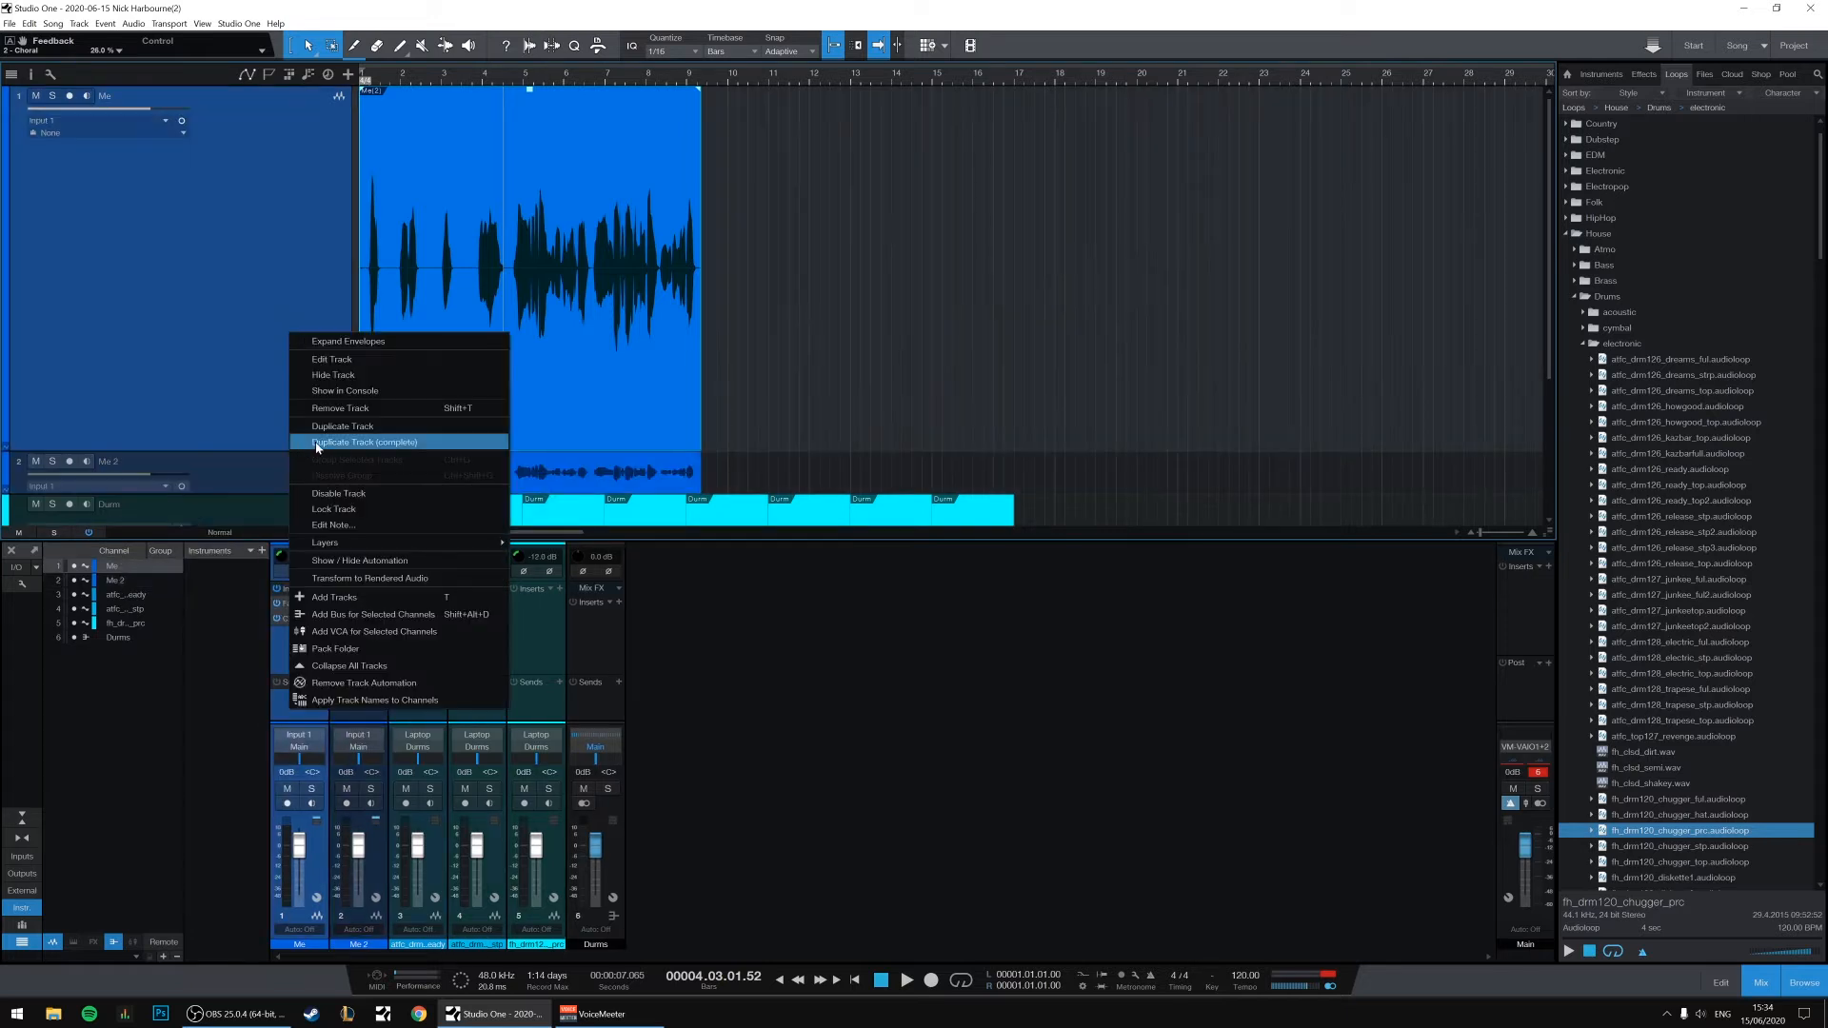
click(400, 427)
Edit the transpose value of the audio clips on both duplicated voice tracks and return the playhead to the song start.
right_click(455, 476)
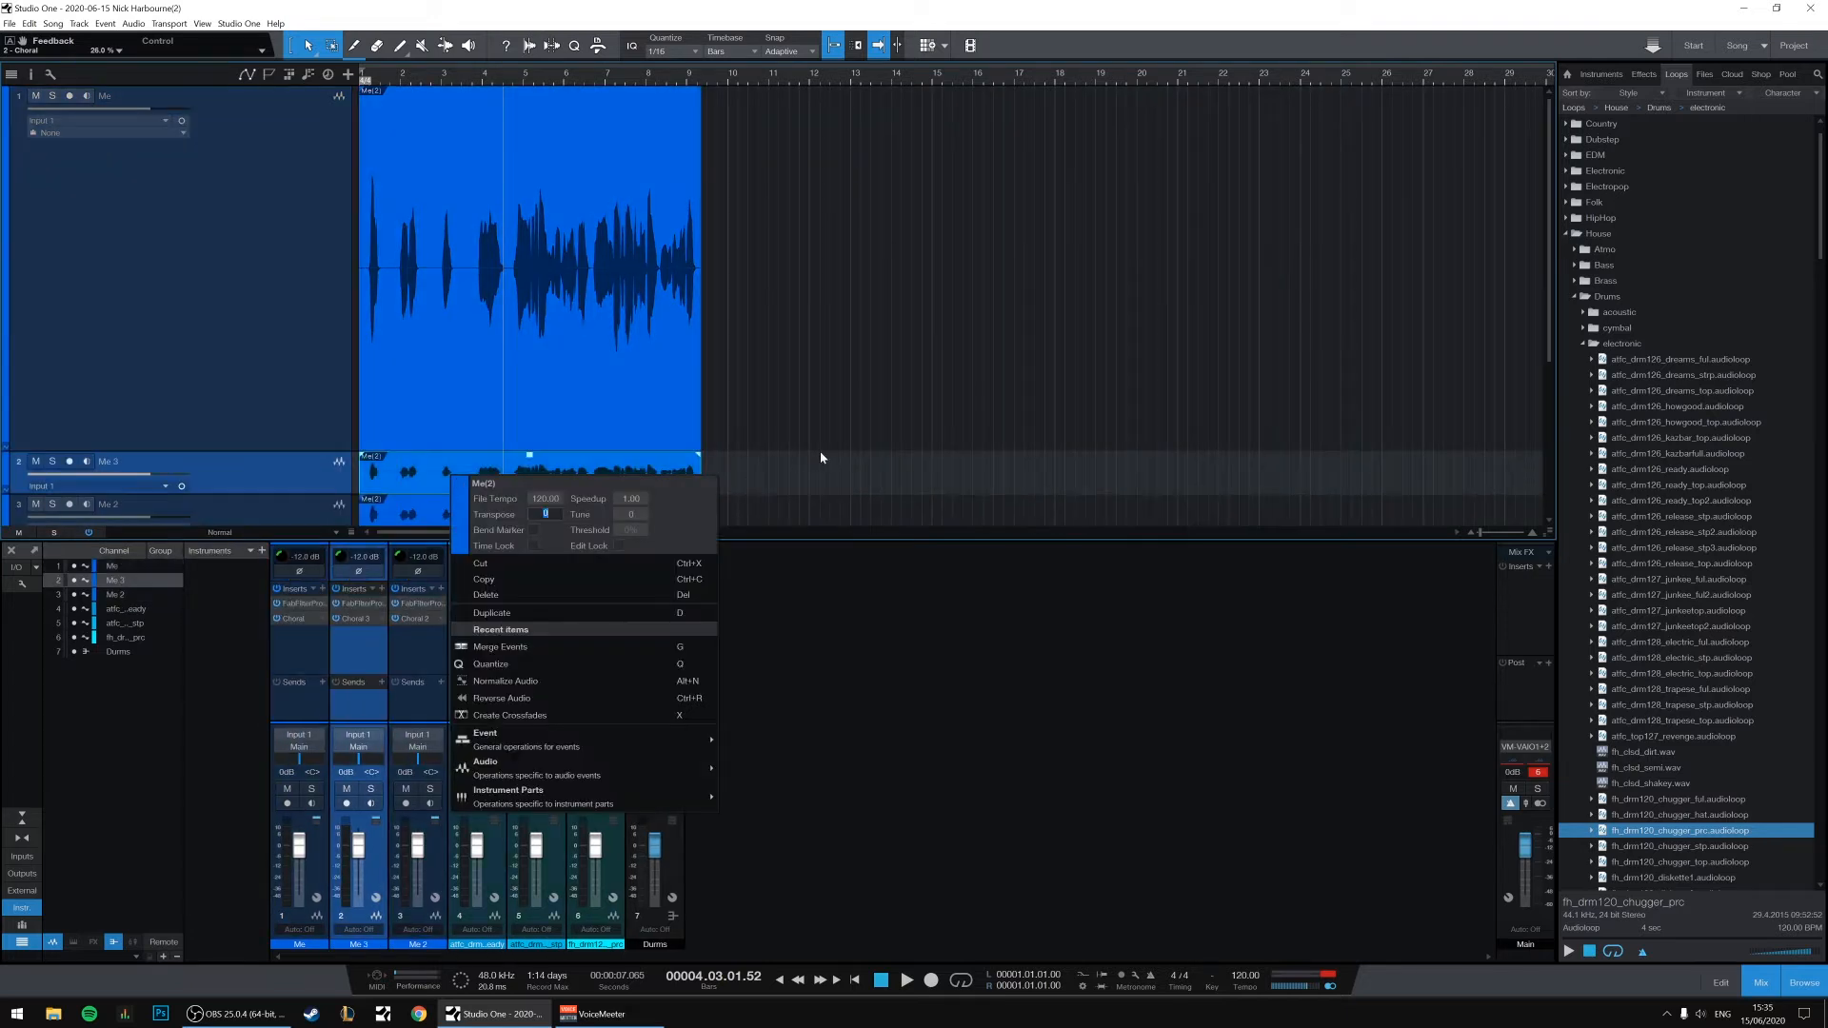
key(Escape)
right_click(659, 521)
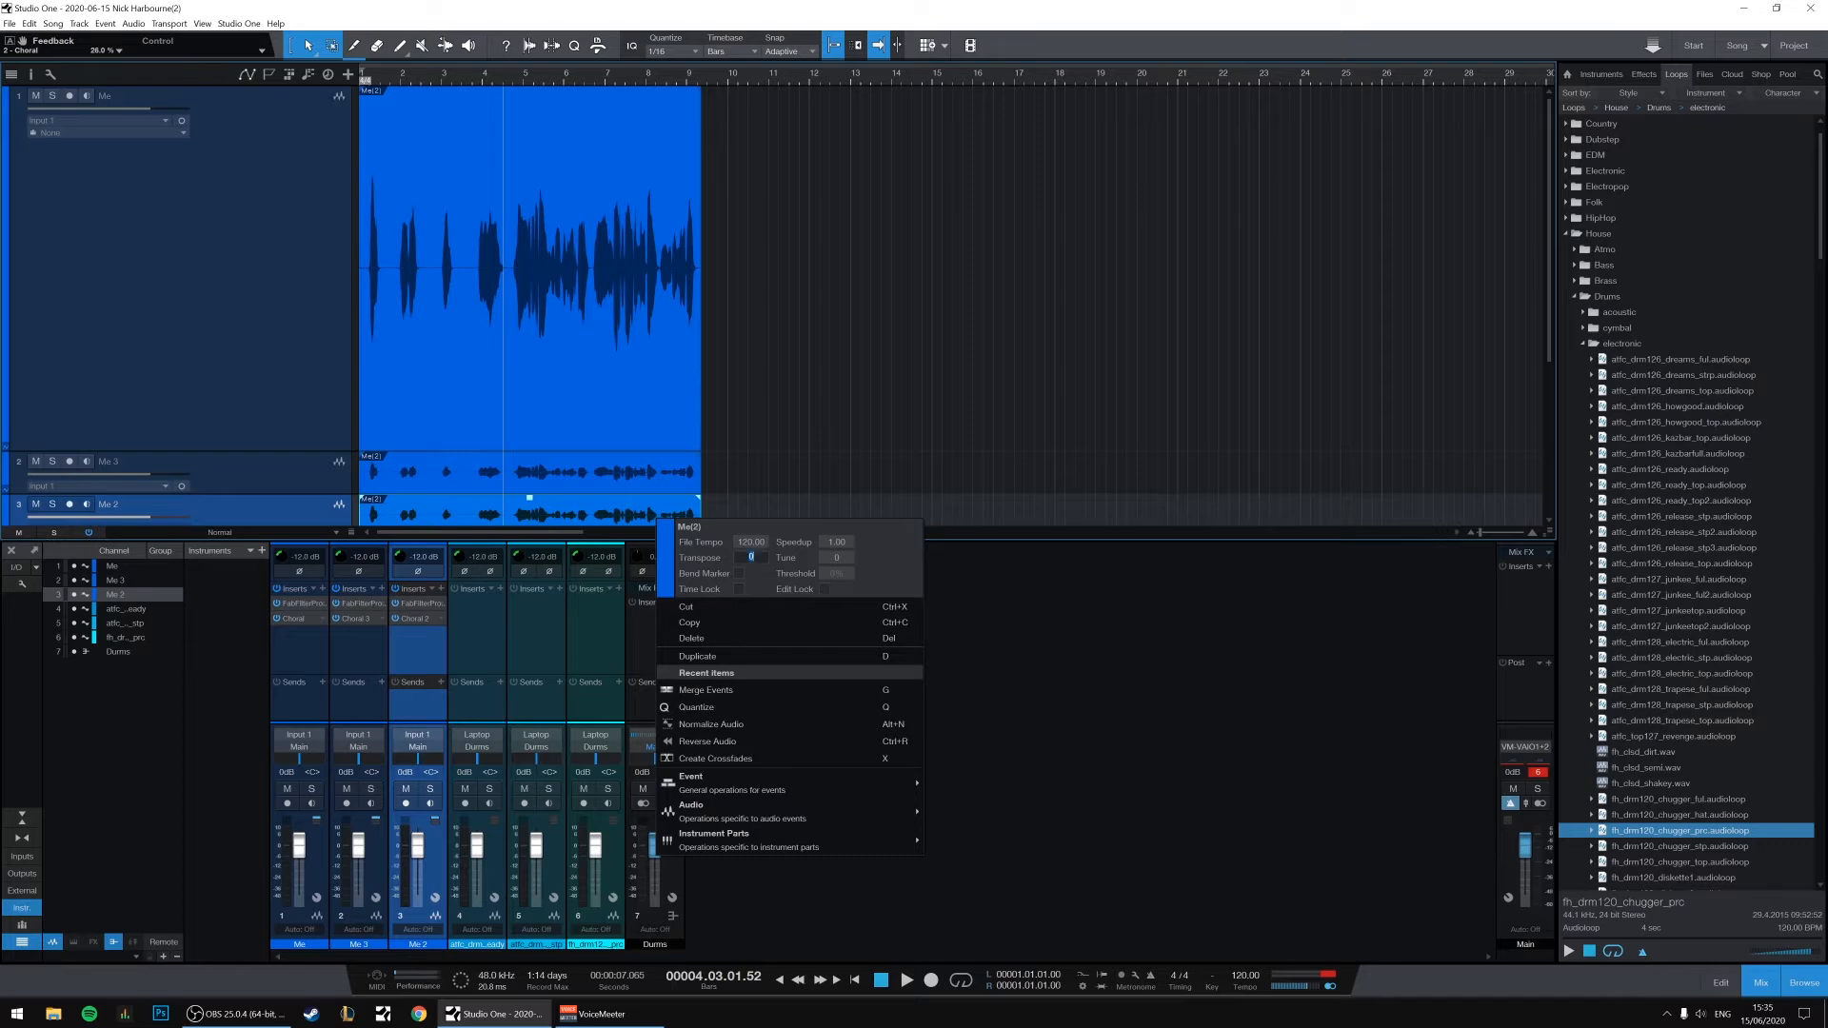
click(845, 422)
key(comma)
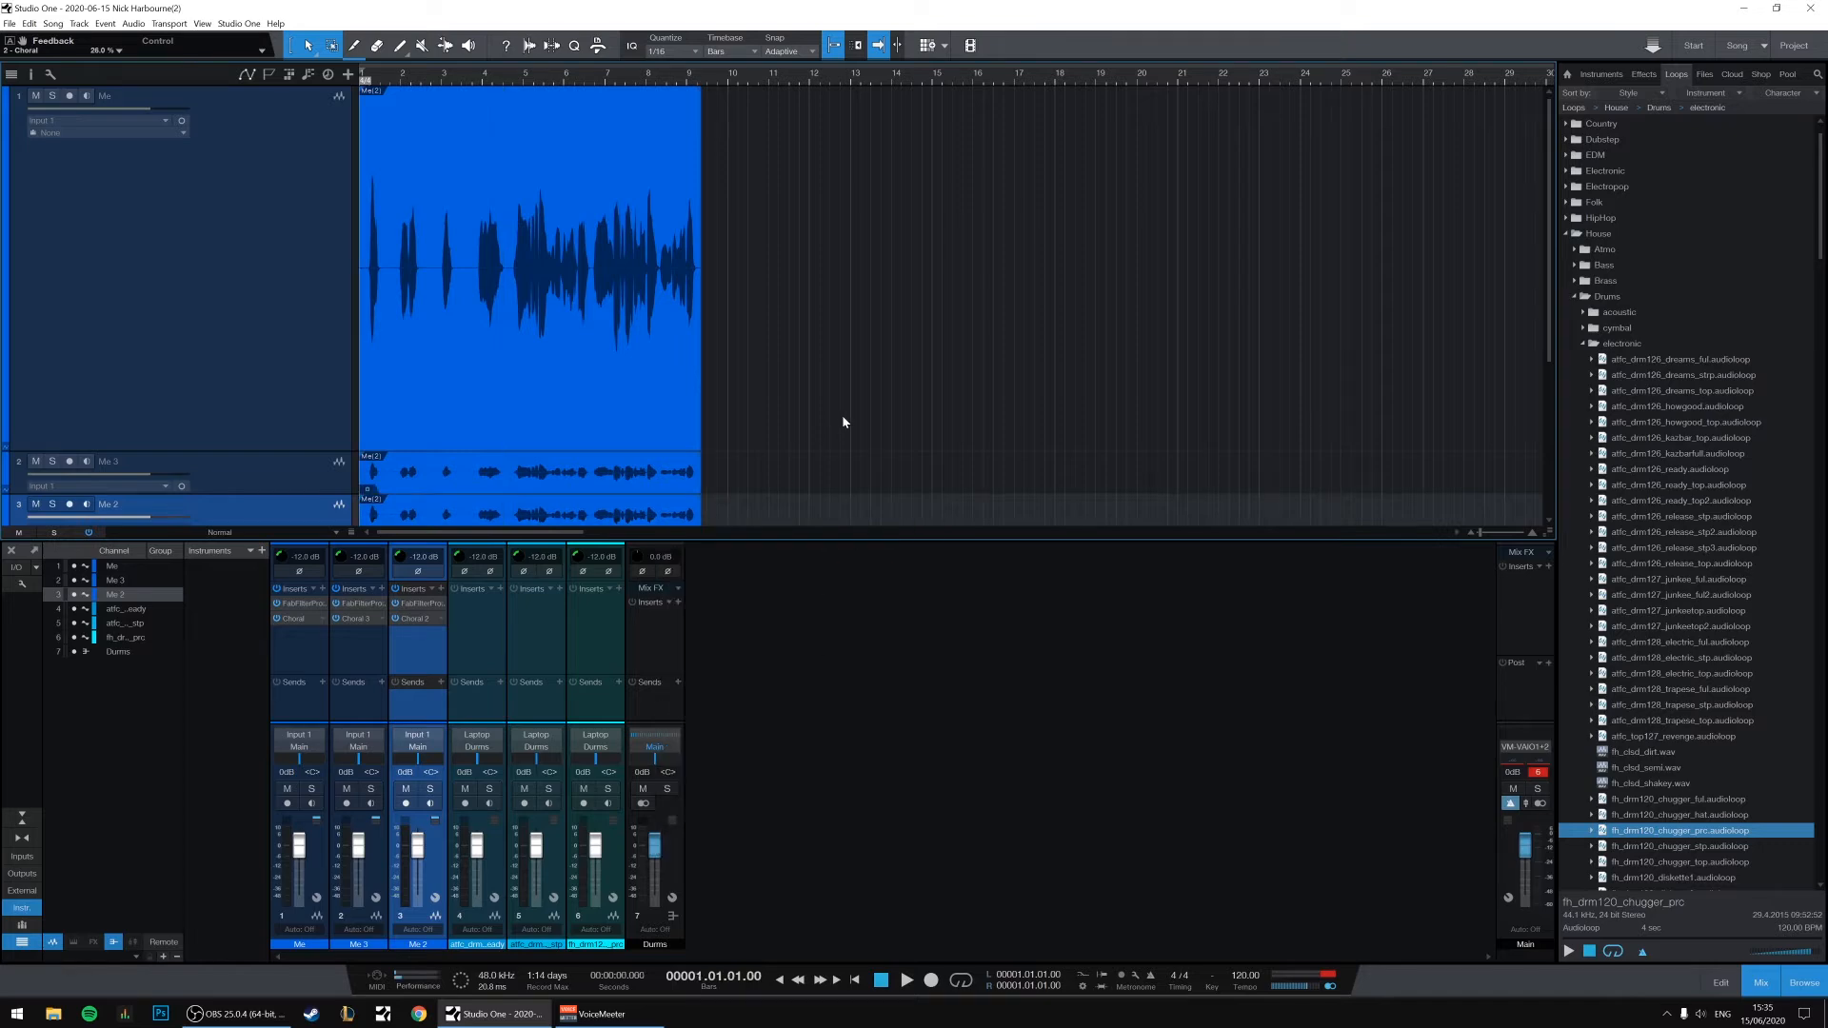
Make another complete duplicate of the third voice track and edit the transpose value of its audio clip.
scroll(933, 368, down, 3)
scroll(952, 369, up, 2)
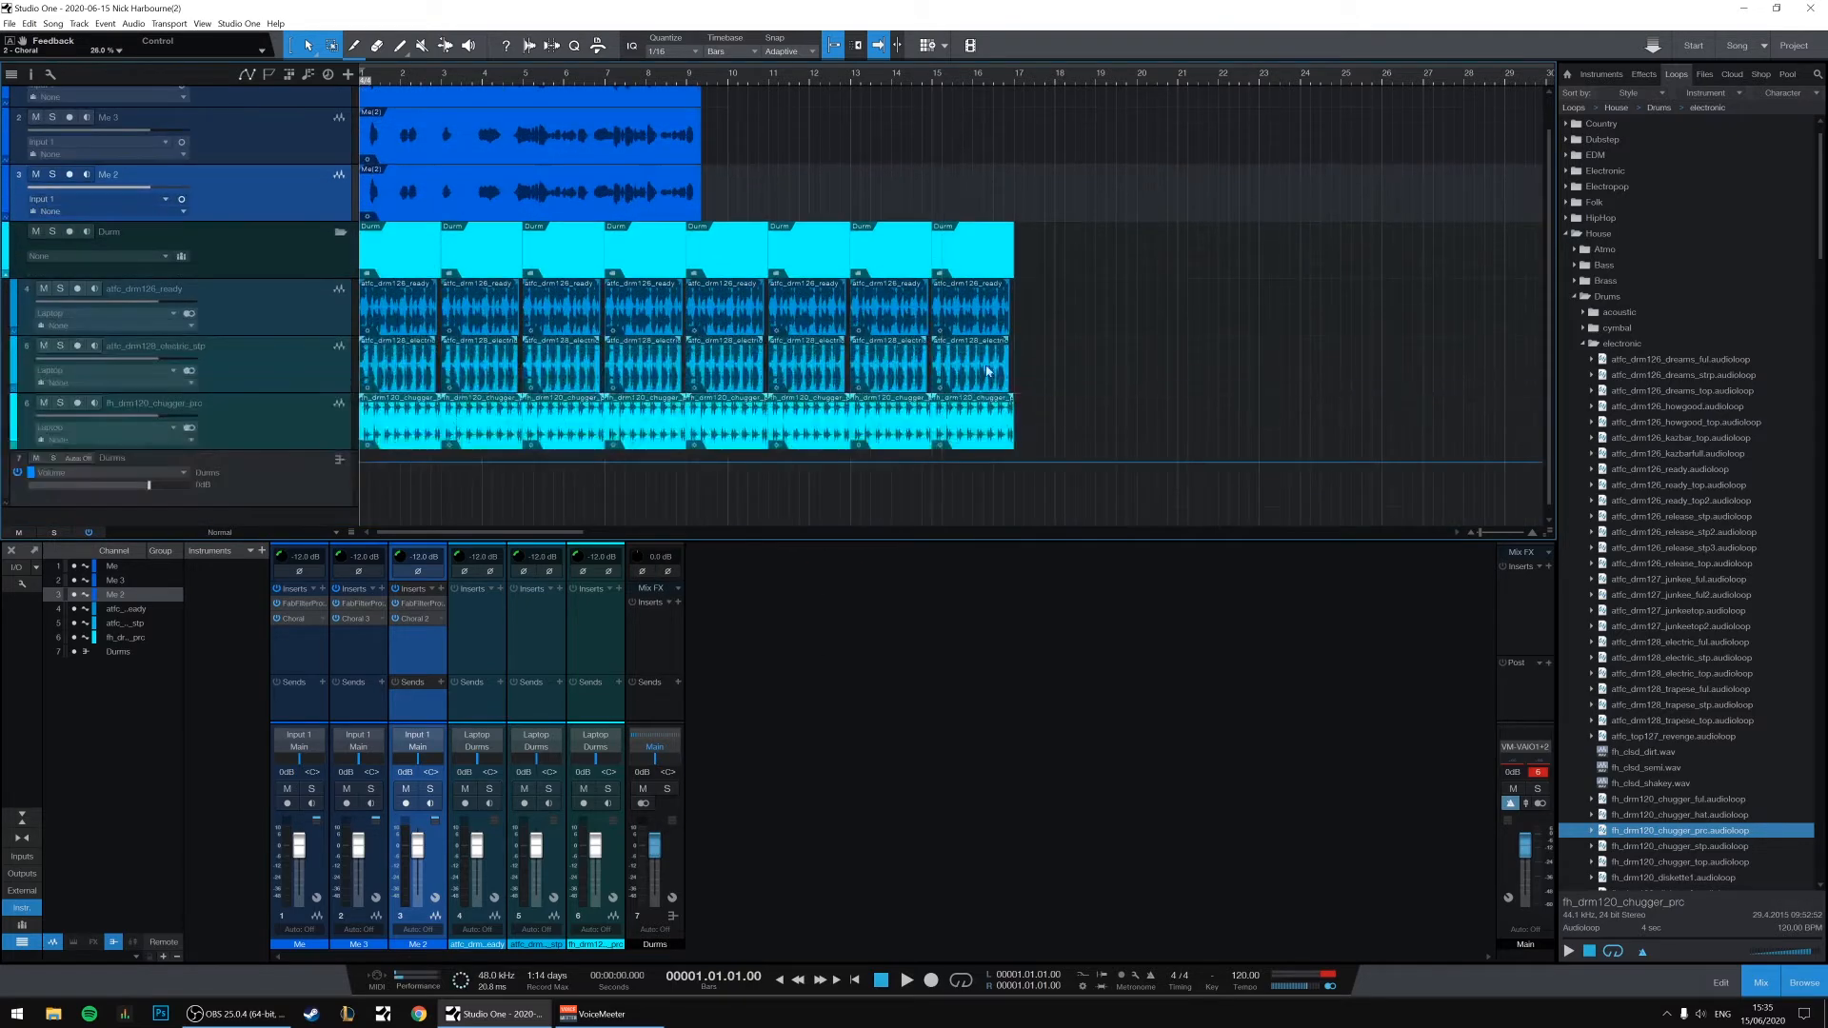
scroll(999, 370, up, 1)
right_click(294, 226)
click(333, 268)
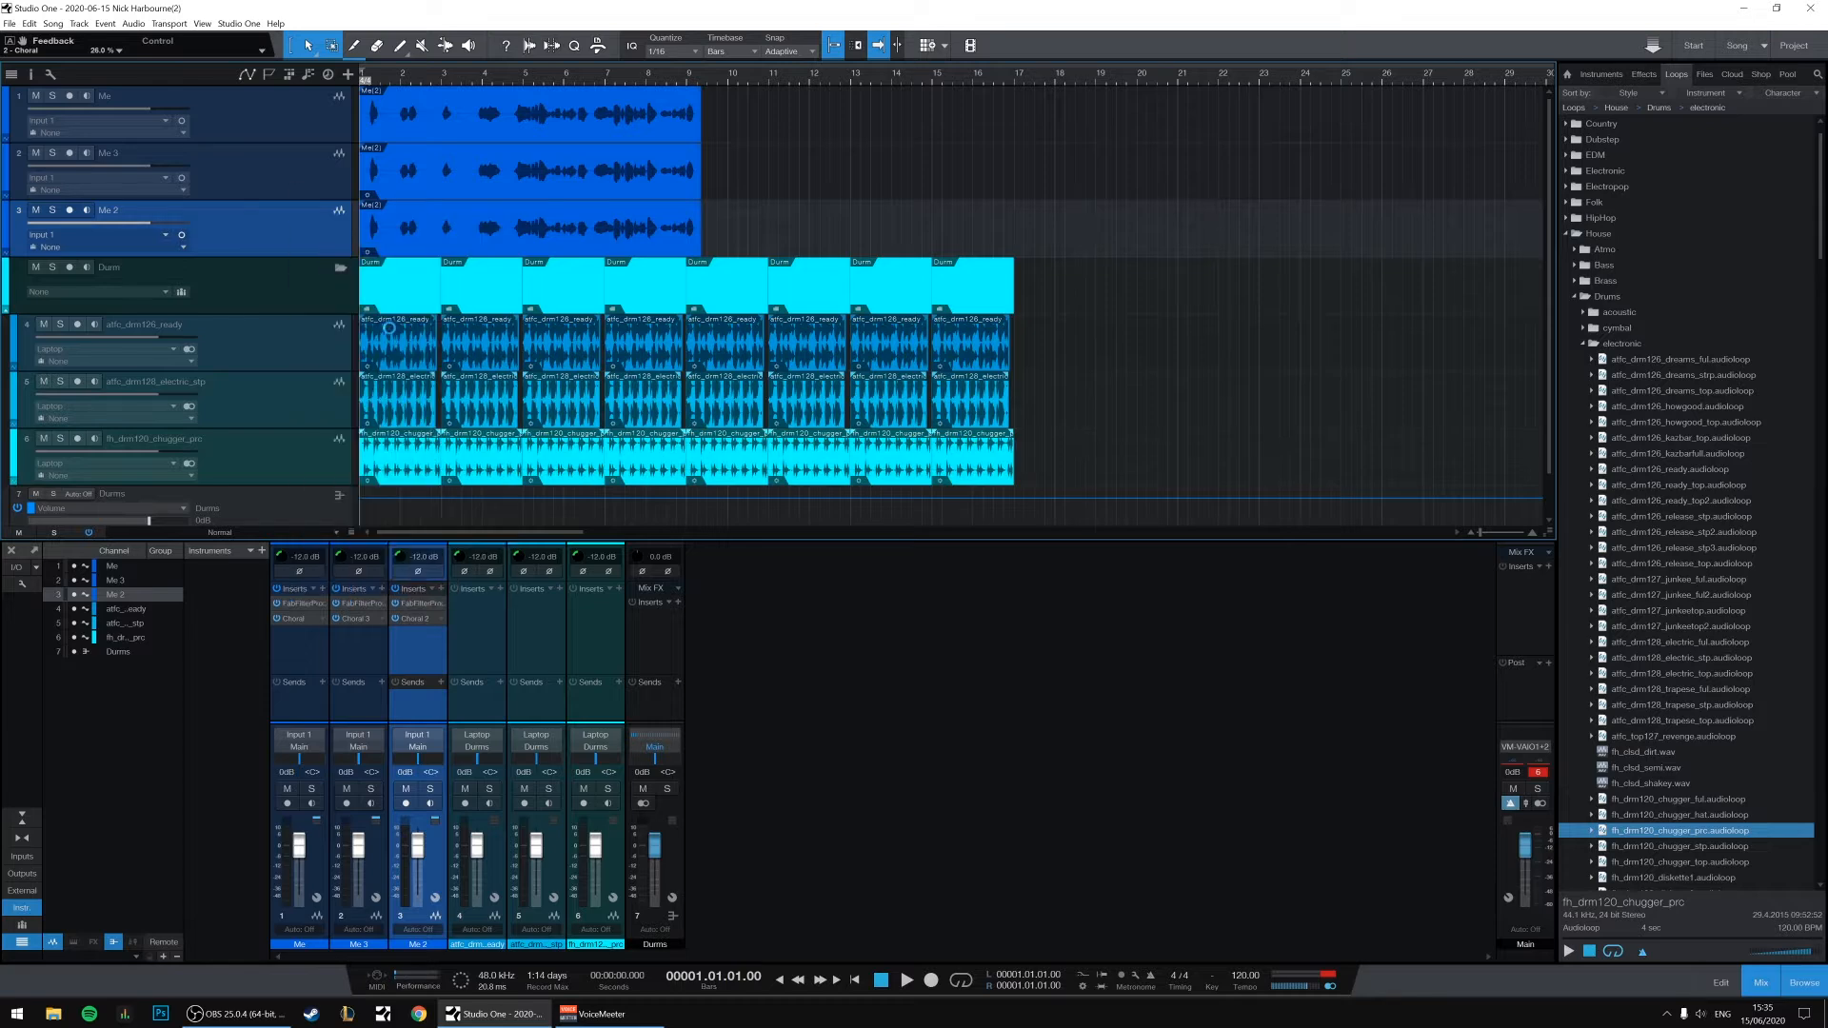
right_click(466, 272)
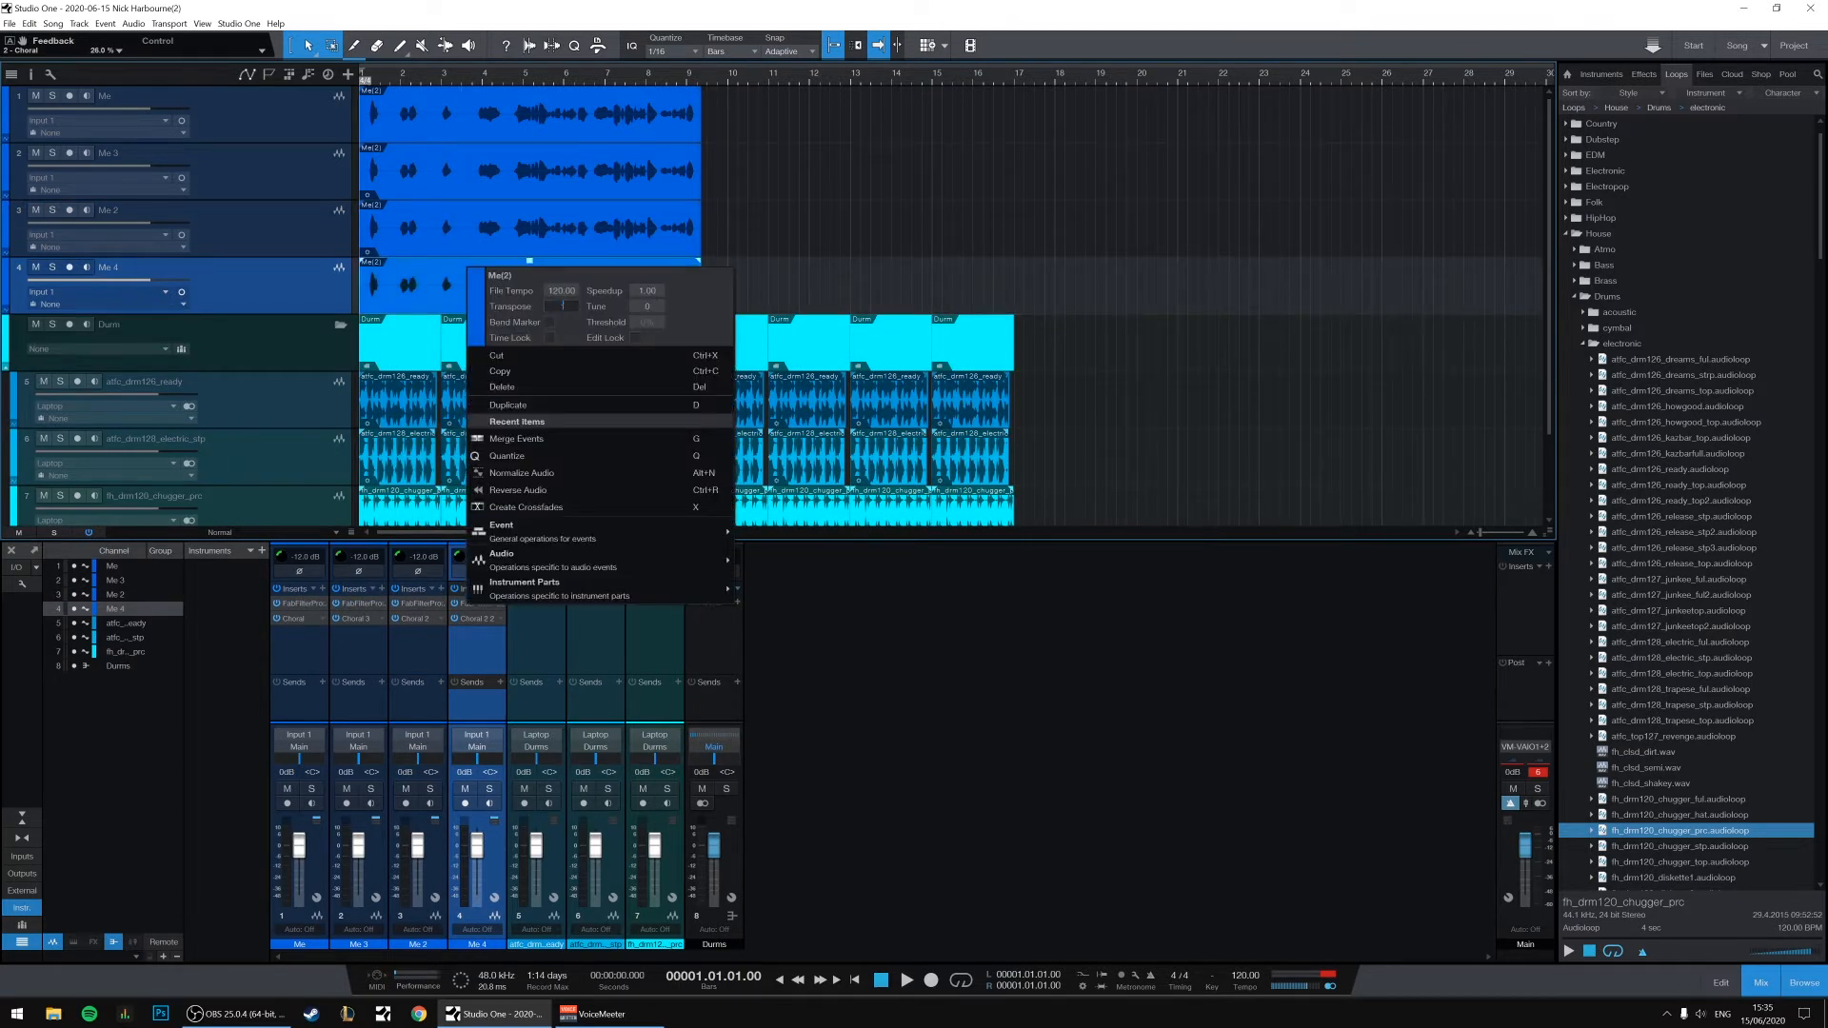
click(782, 296)
Completely duplicate the fourth voice track and edit the transpose value of the clip on the fifth track.
right_click(305, 309)
click(401, 425)
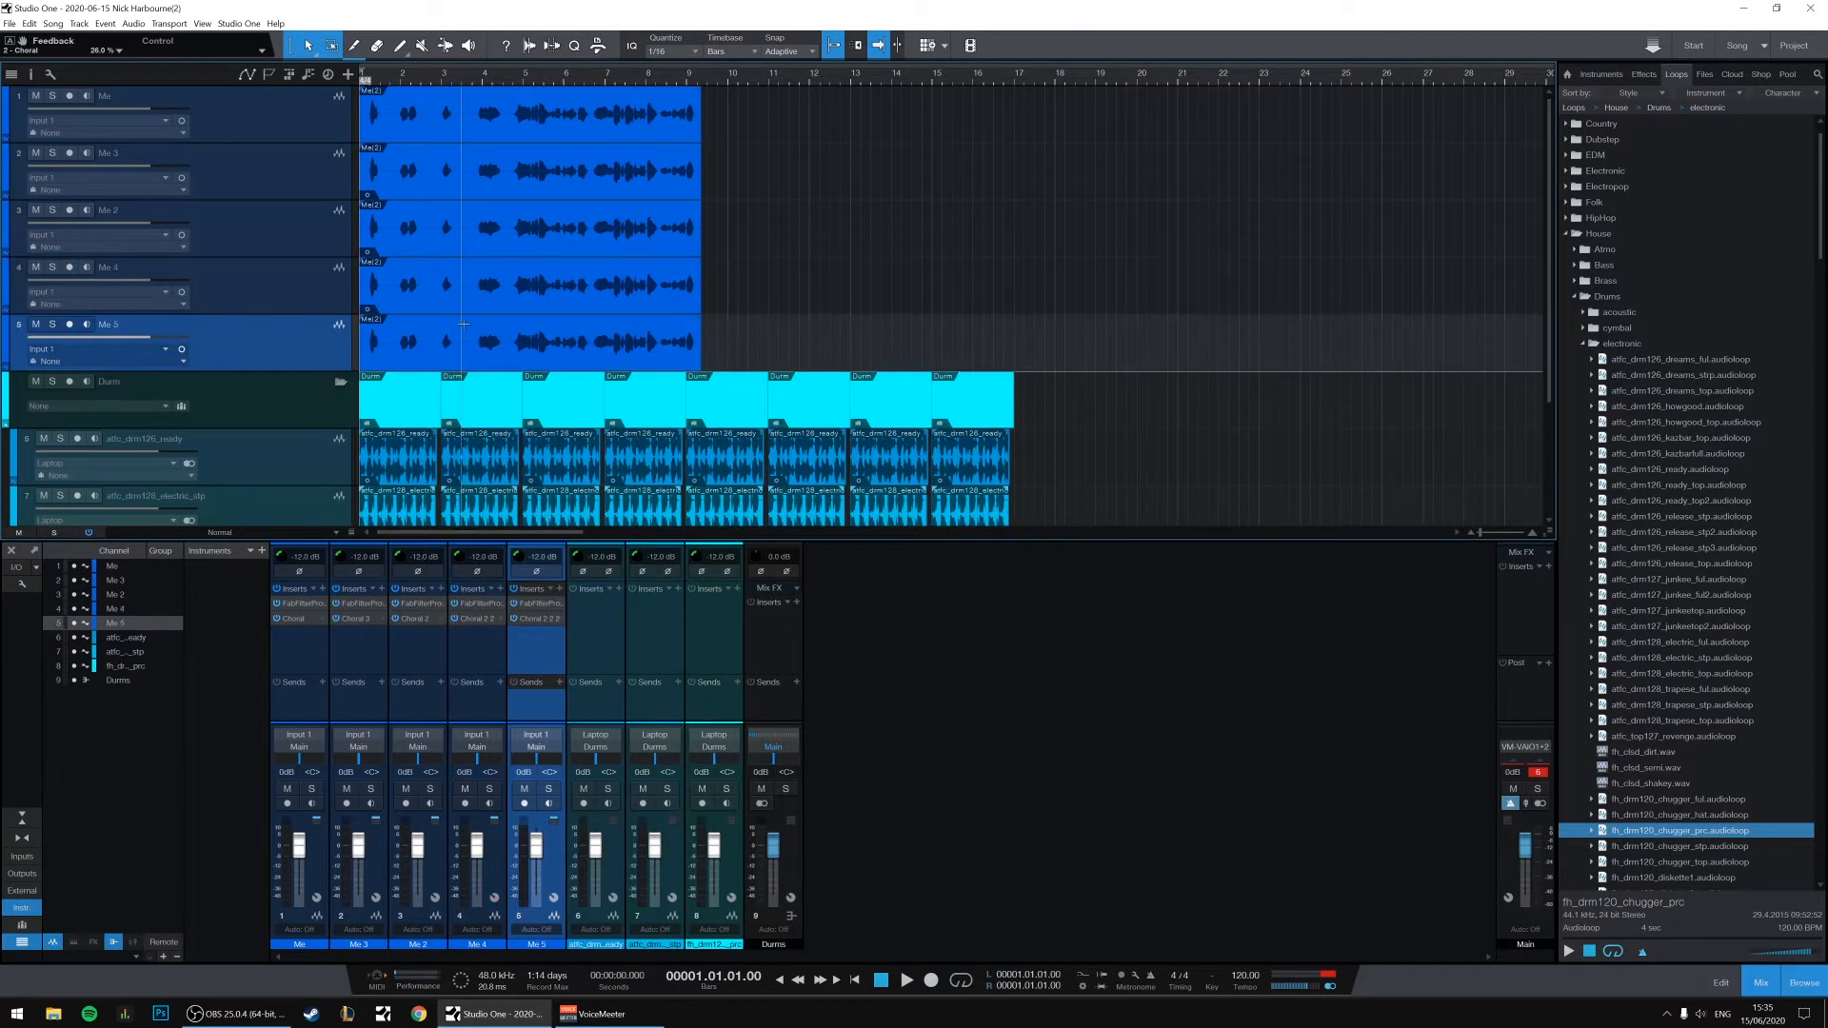
right_click(471, 339)
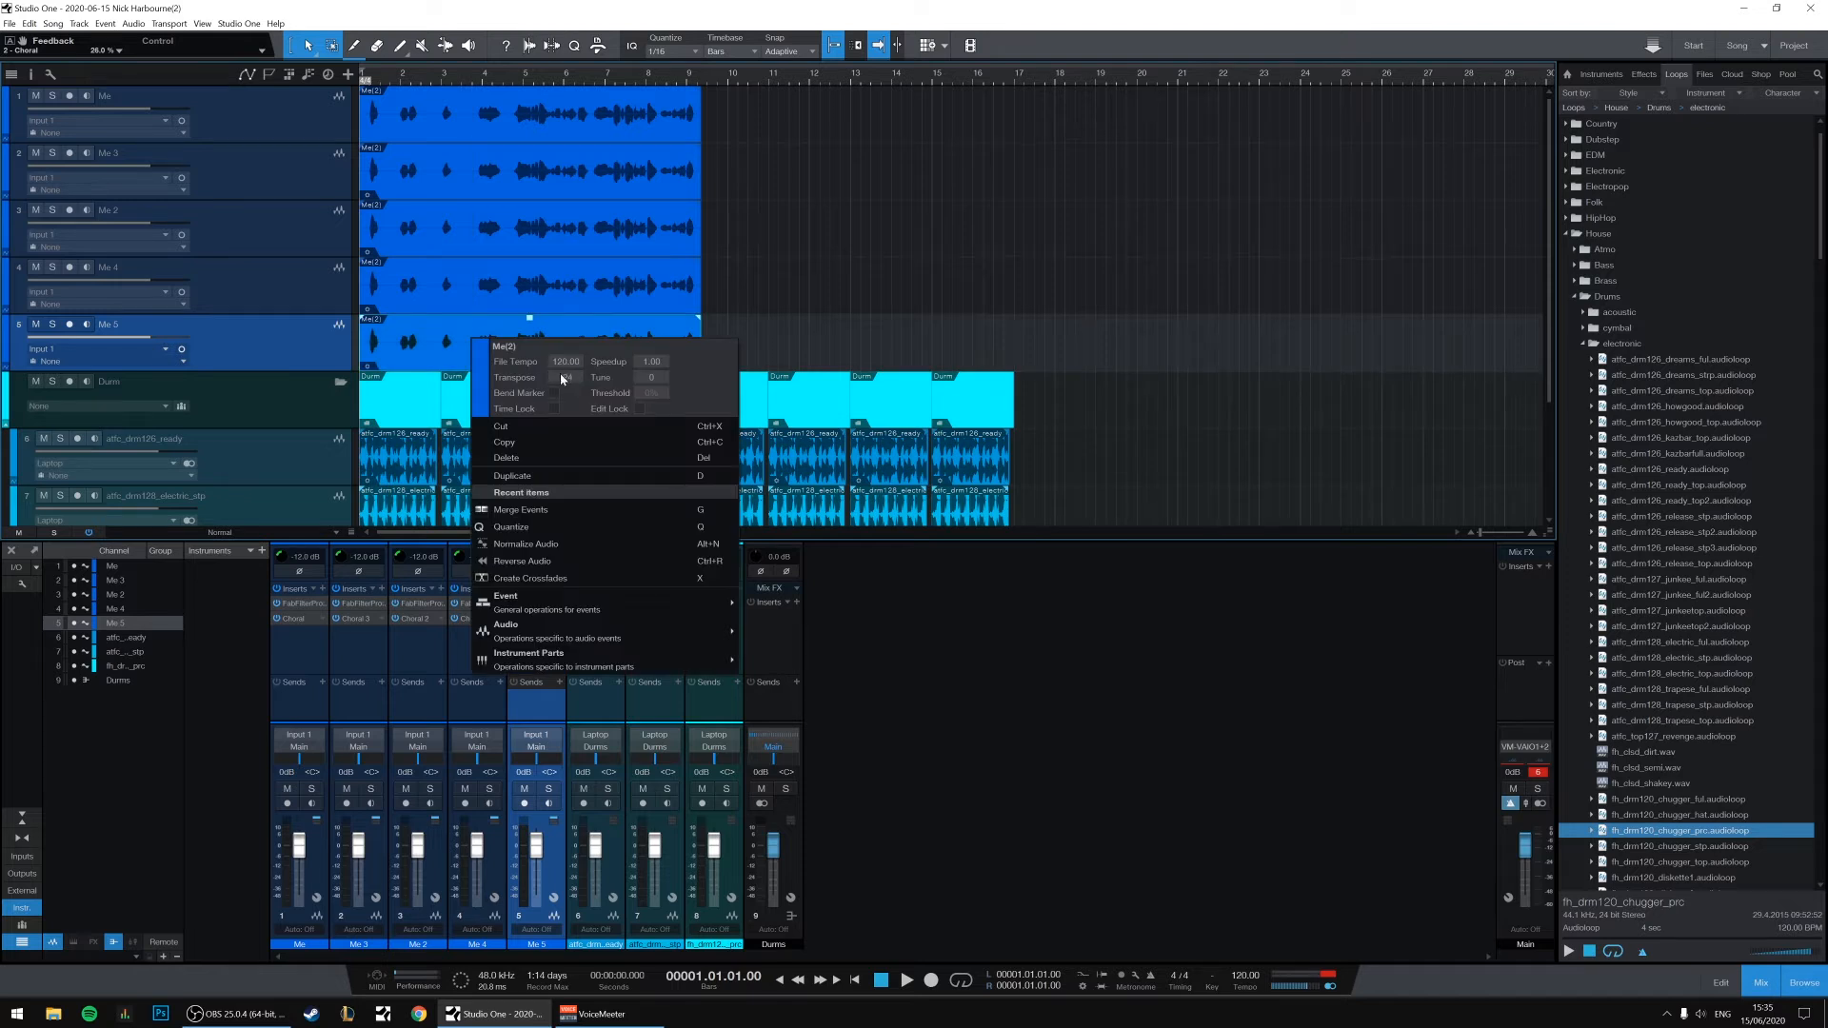
click(832, 292)
right_click(680, 340)
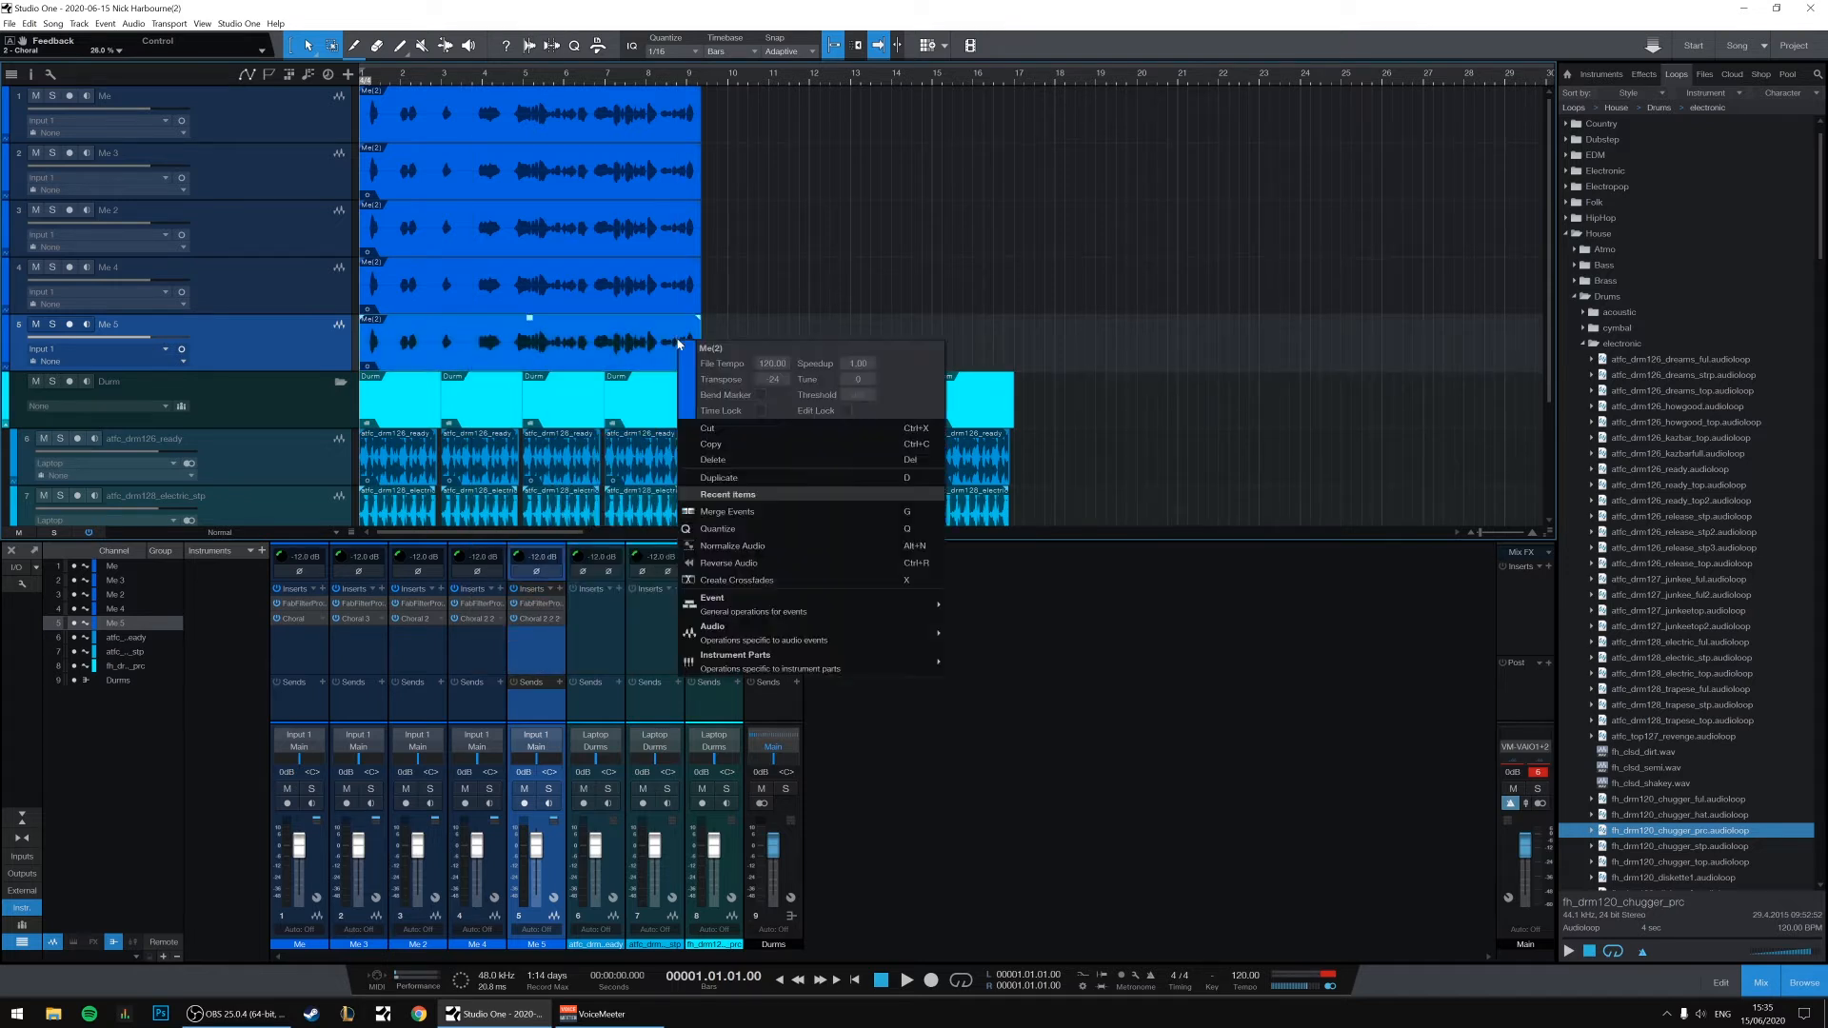
click(854, 306)
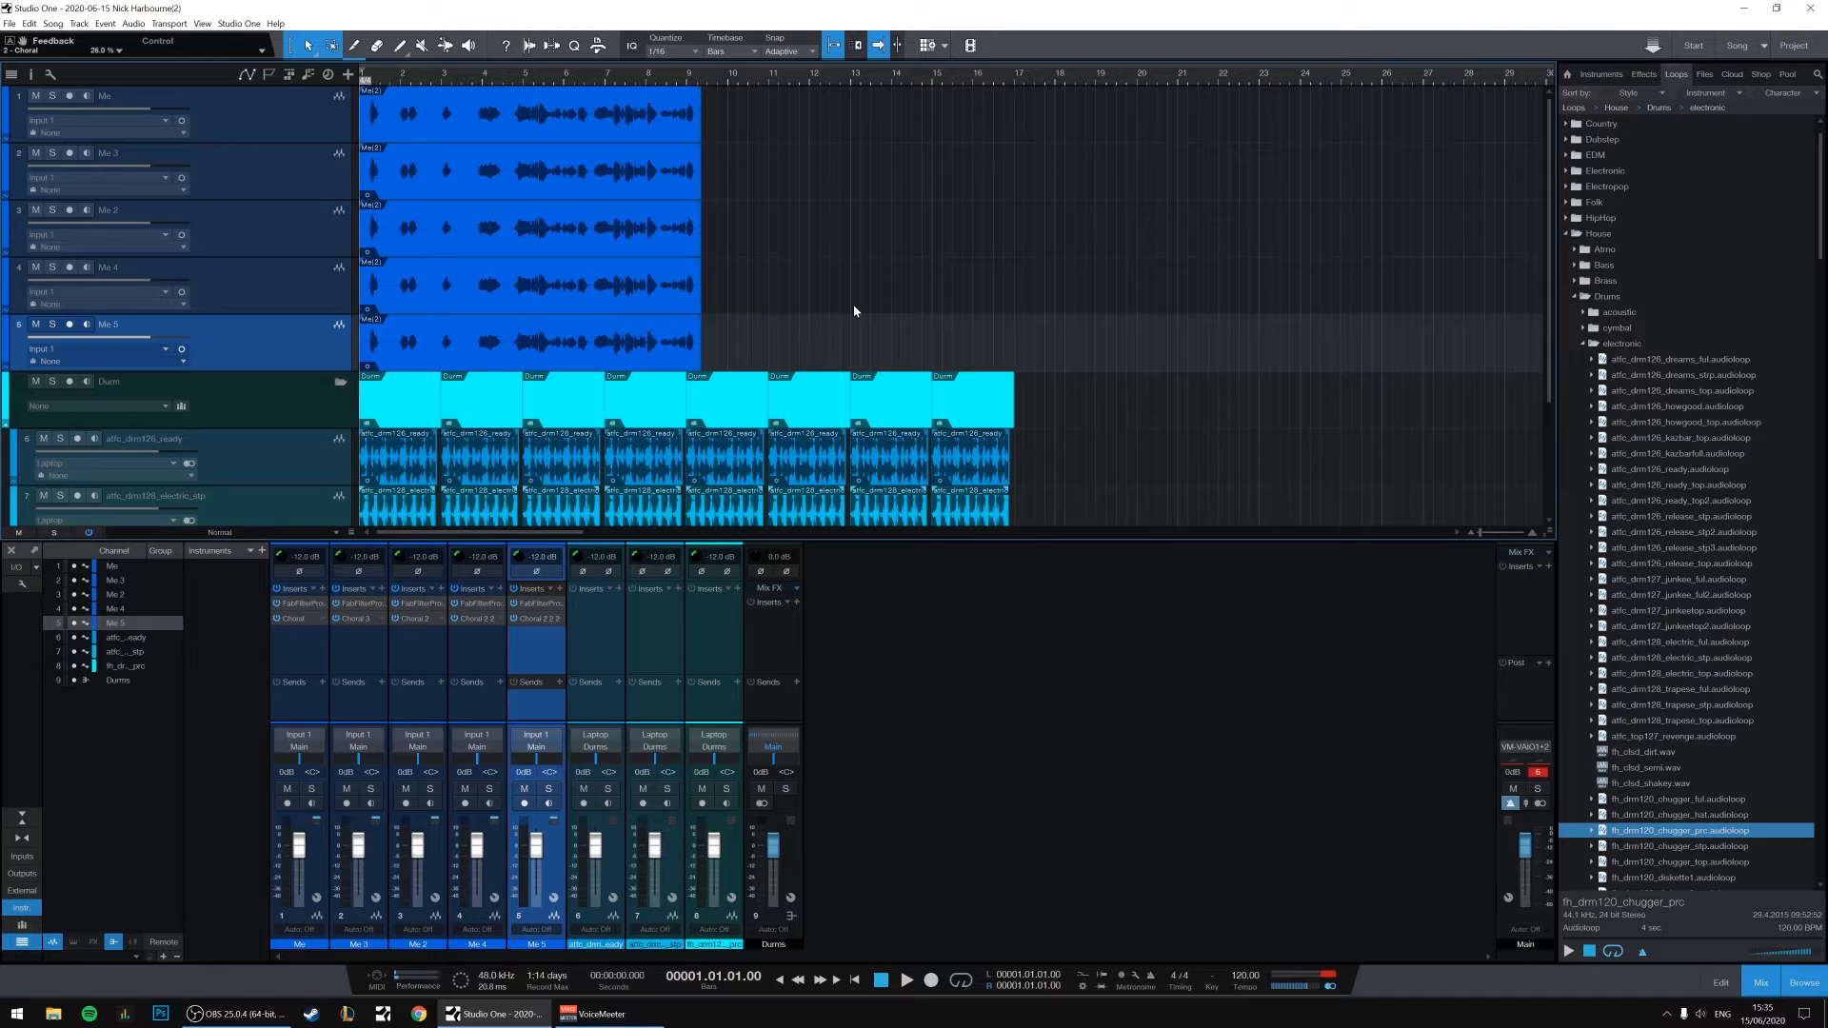
Start playback and set the volume of the four duplicated voice channels together to -6 dB.
key(space)
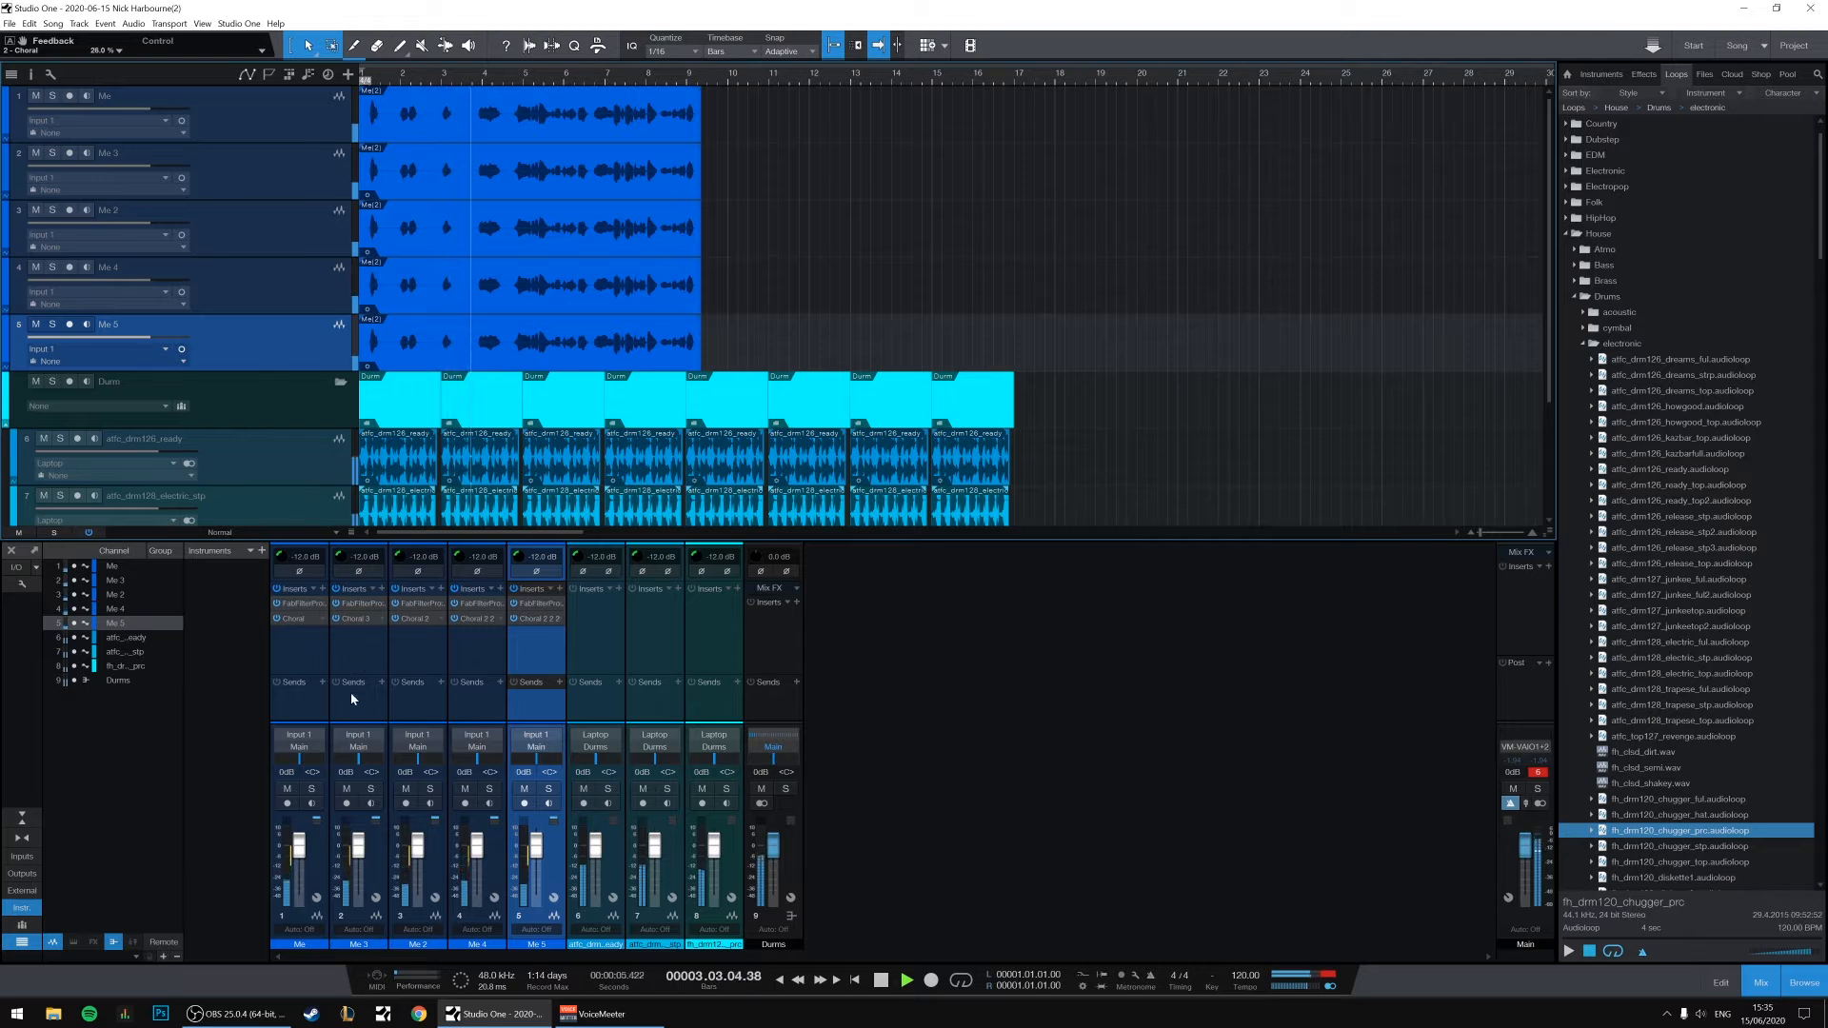
shift+click(368, 665)
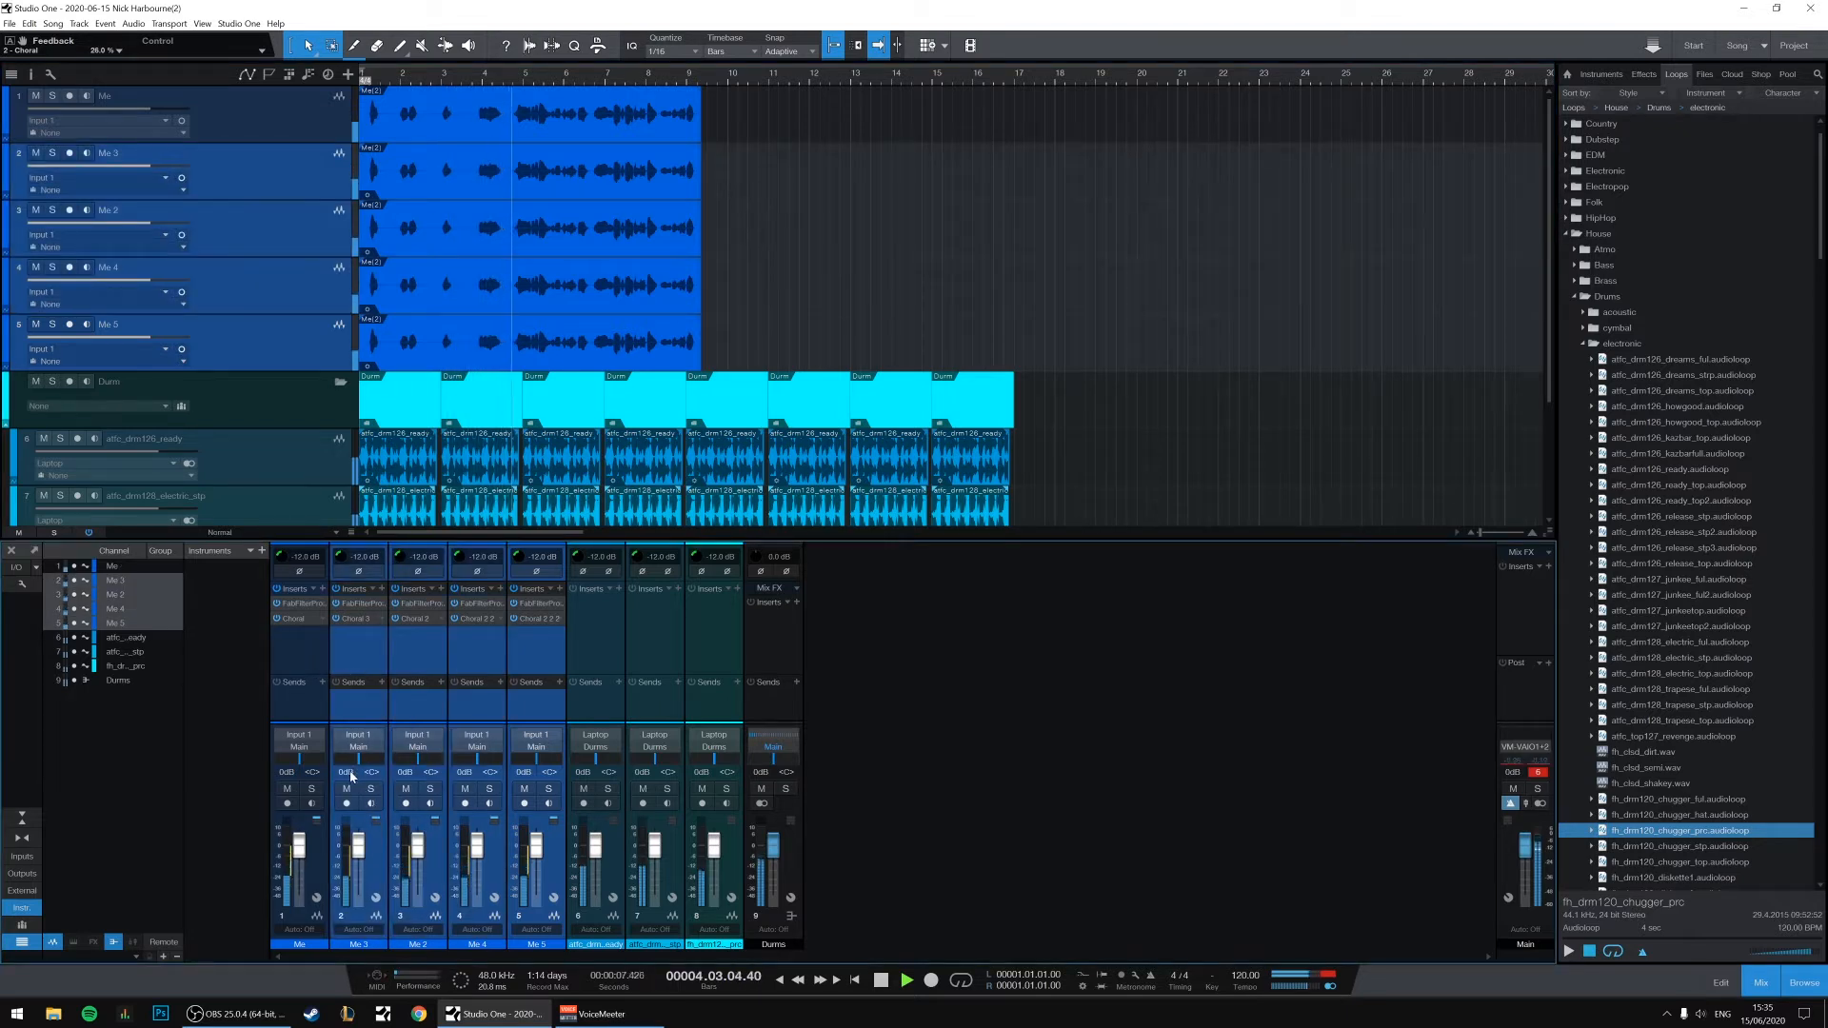
text(-6)
key(Return)
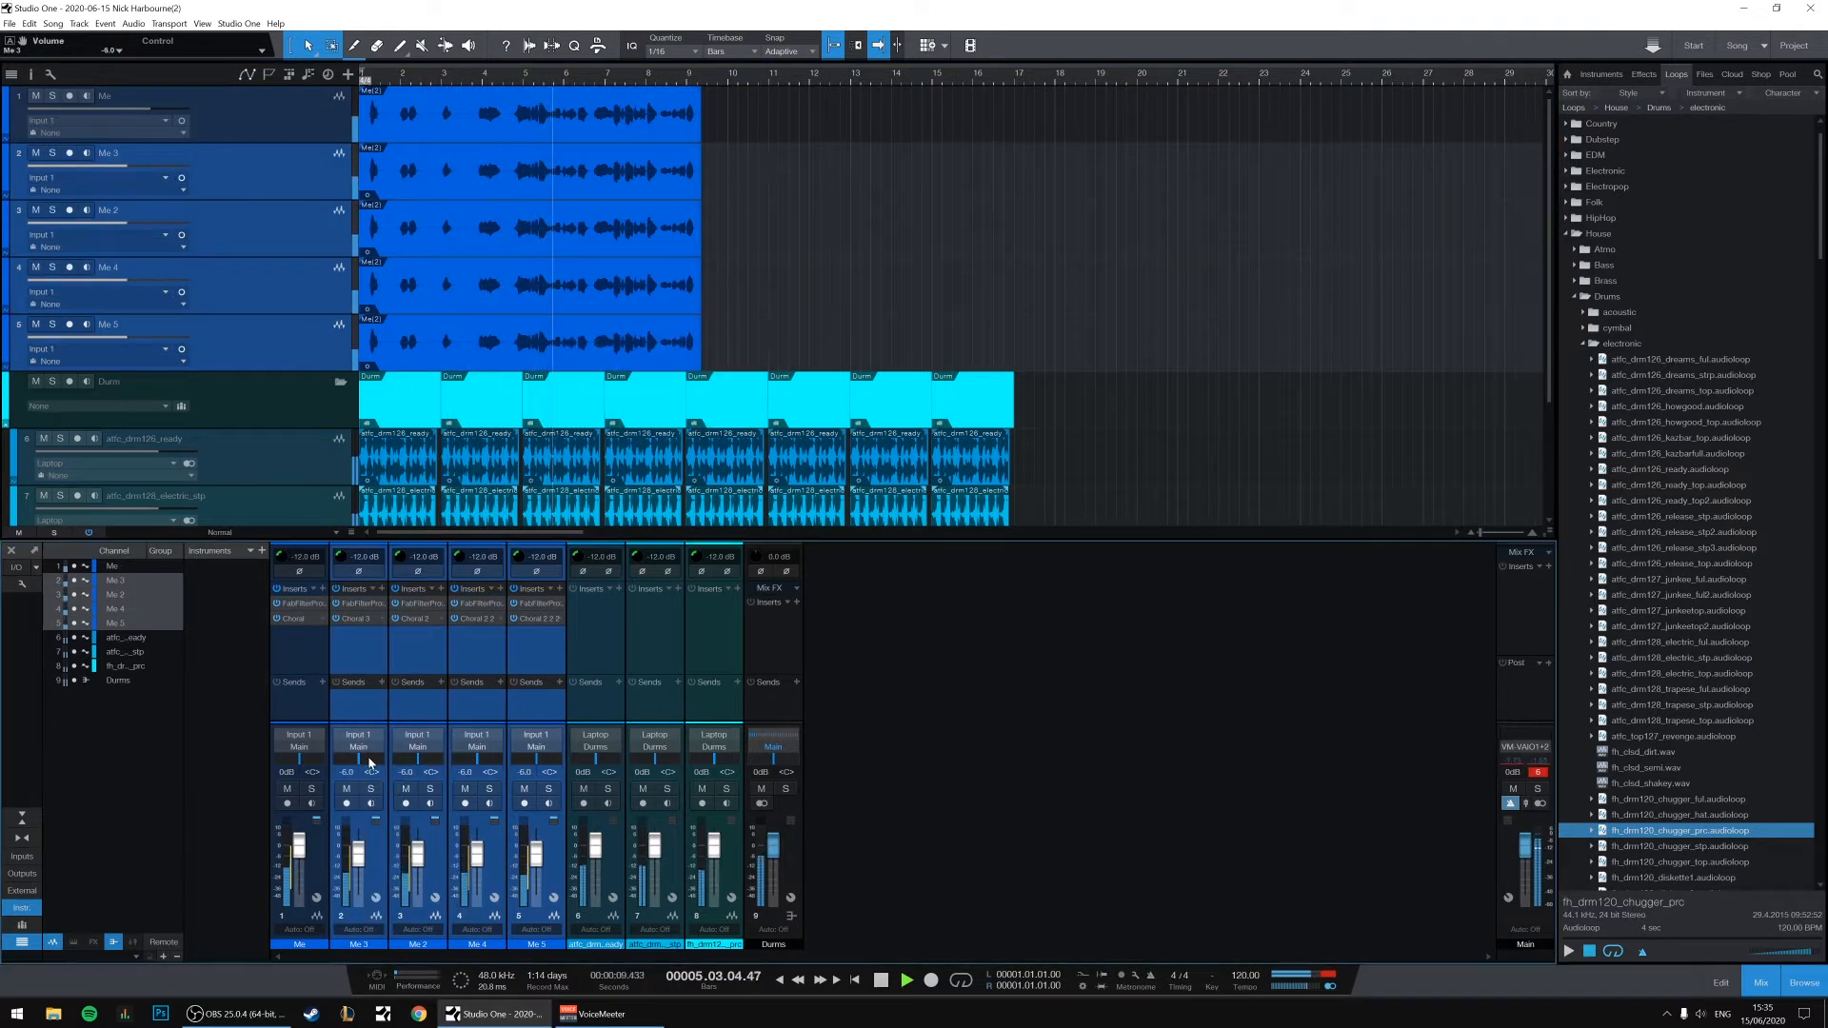
Raise the wet gain of the original voice channel's FabFilter Pro-C 2 to about 34.6 dB, then close it and stop playback.
click(295, 701)
click(302, 604)
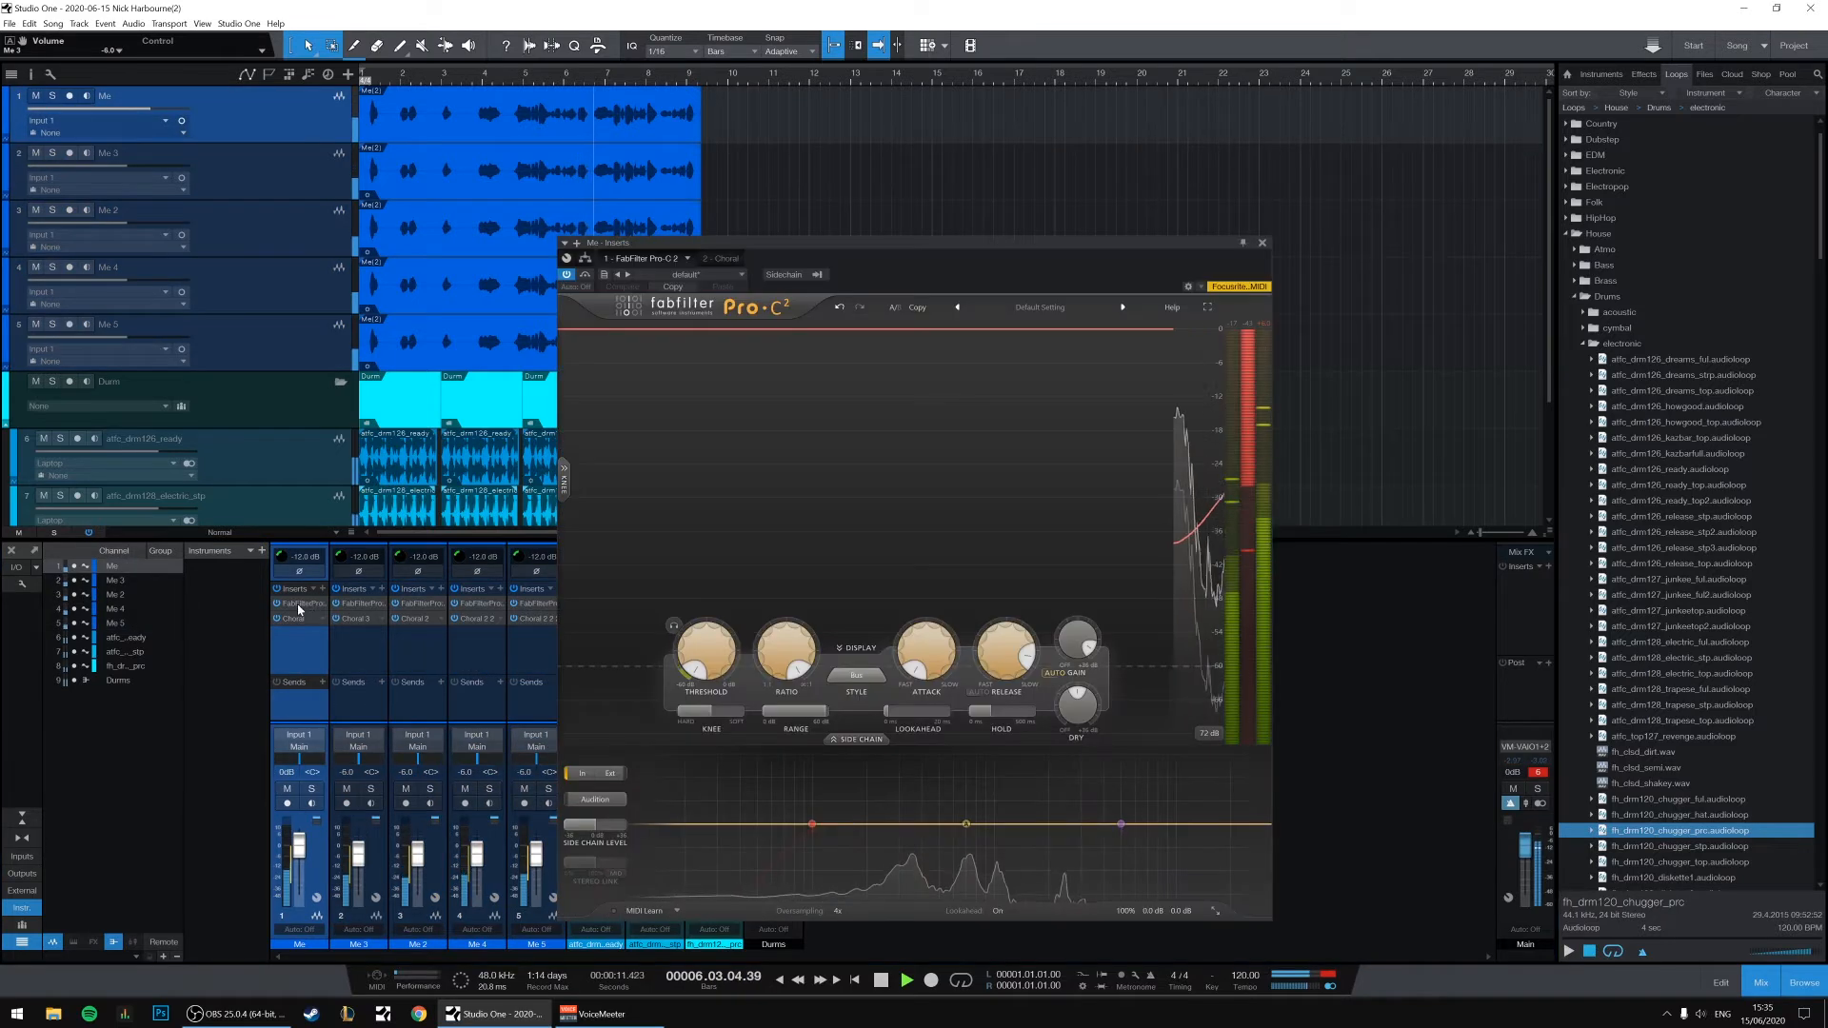
drag(1076, 655, 1078, 639)
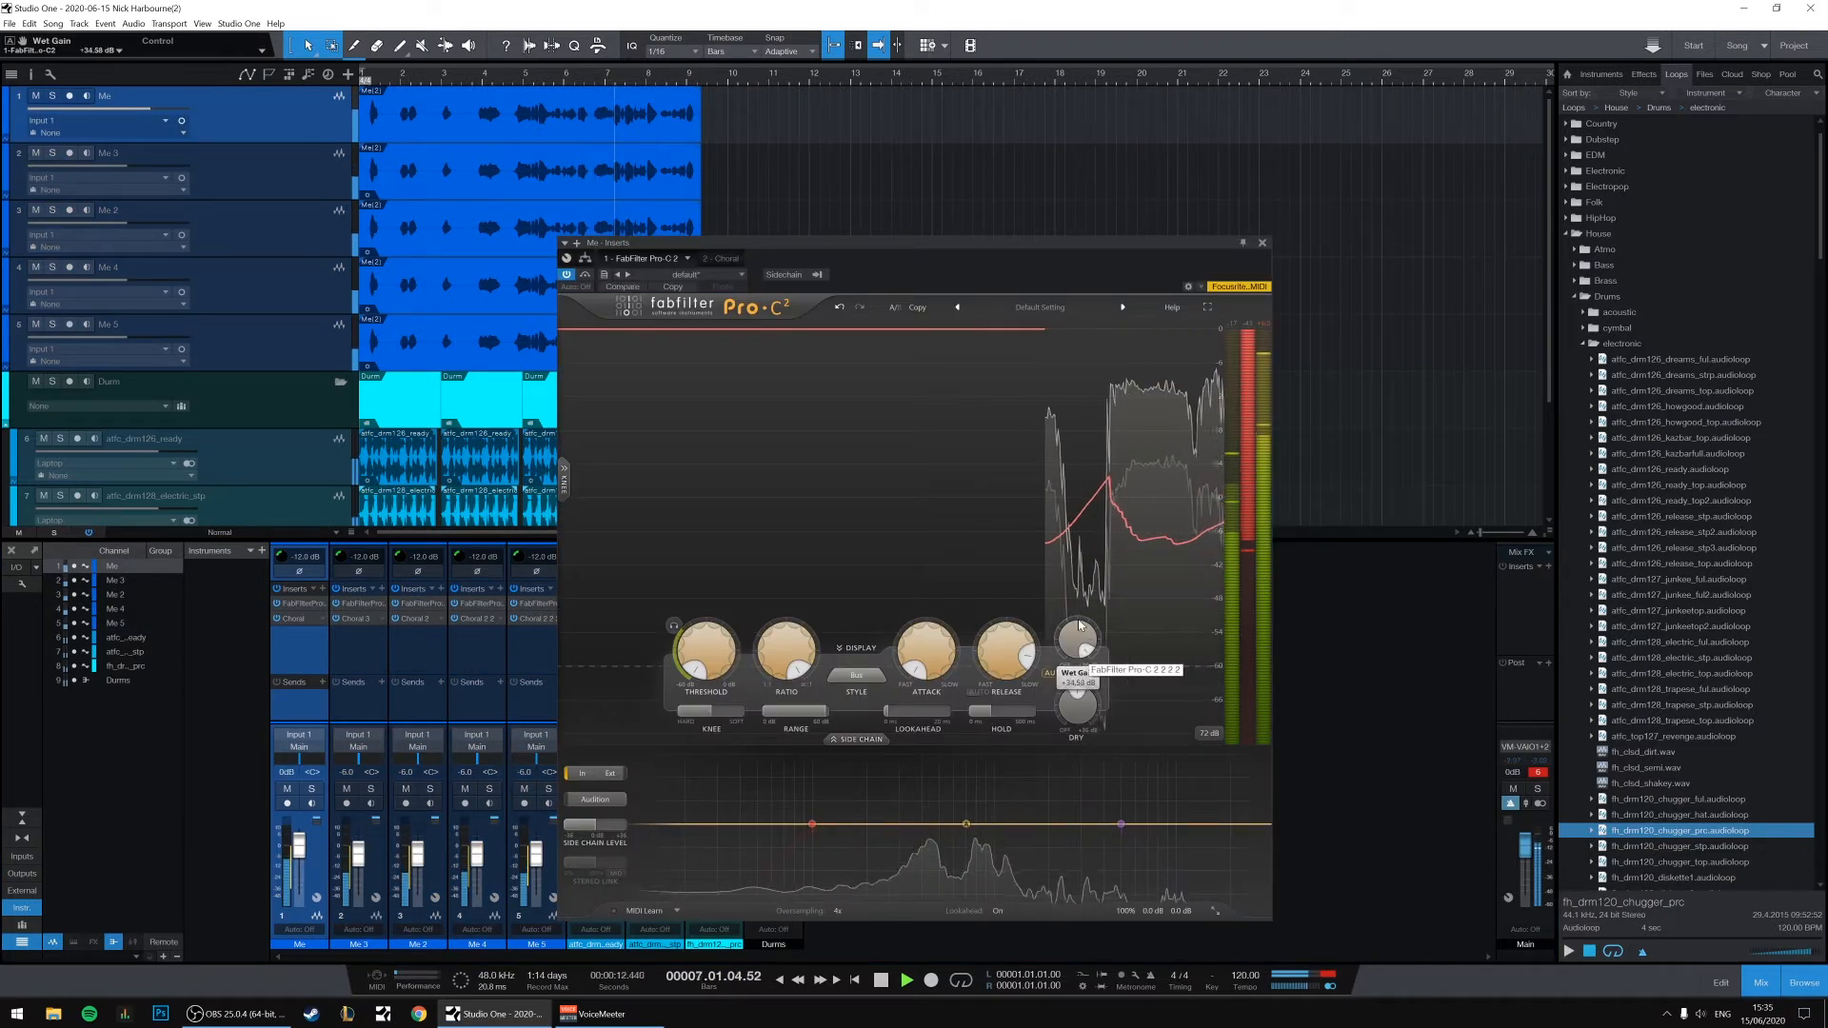
click(1262, 243)
key(space)
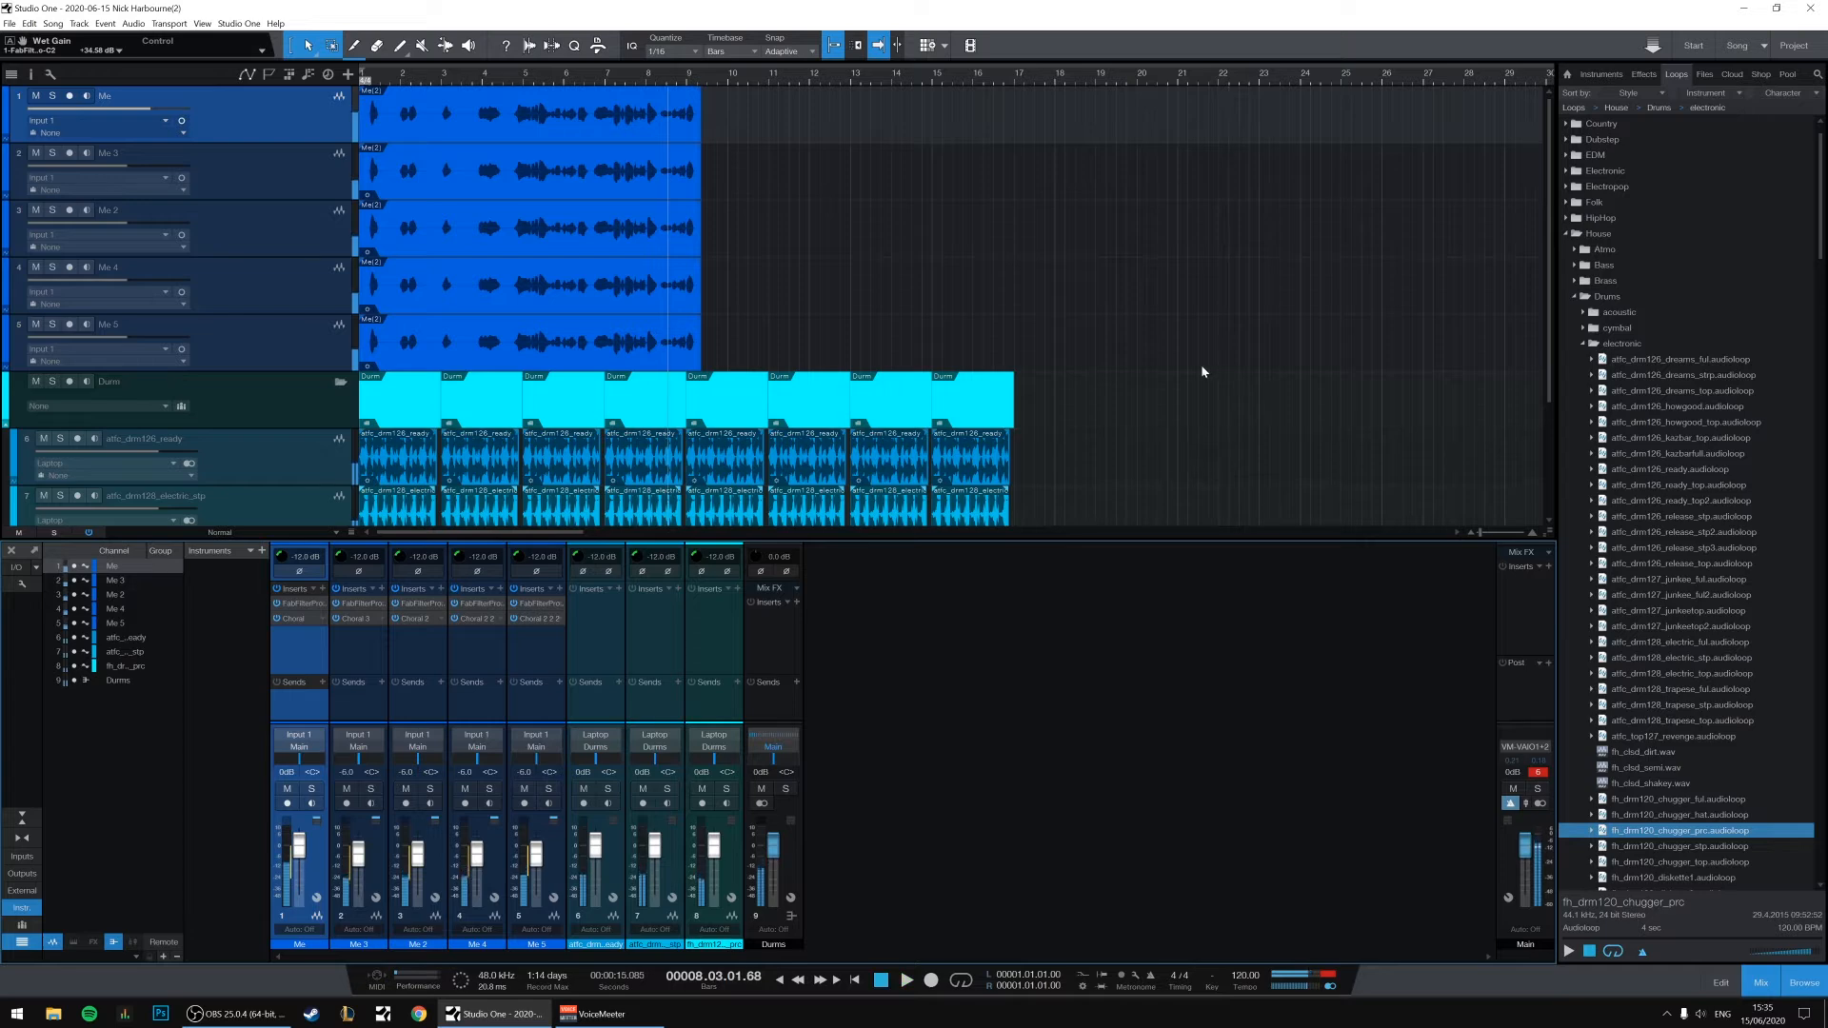
Select all five voice channels, route them to a new bus and rename that bus.
shift+click(548, 710)
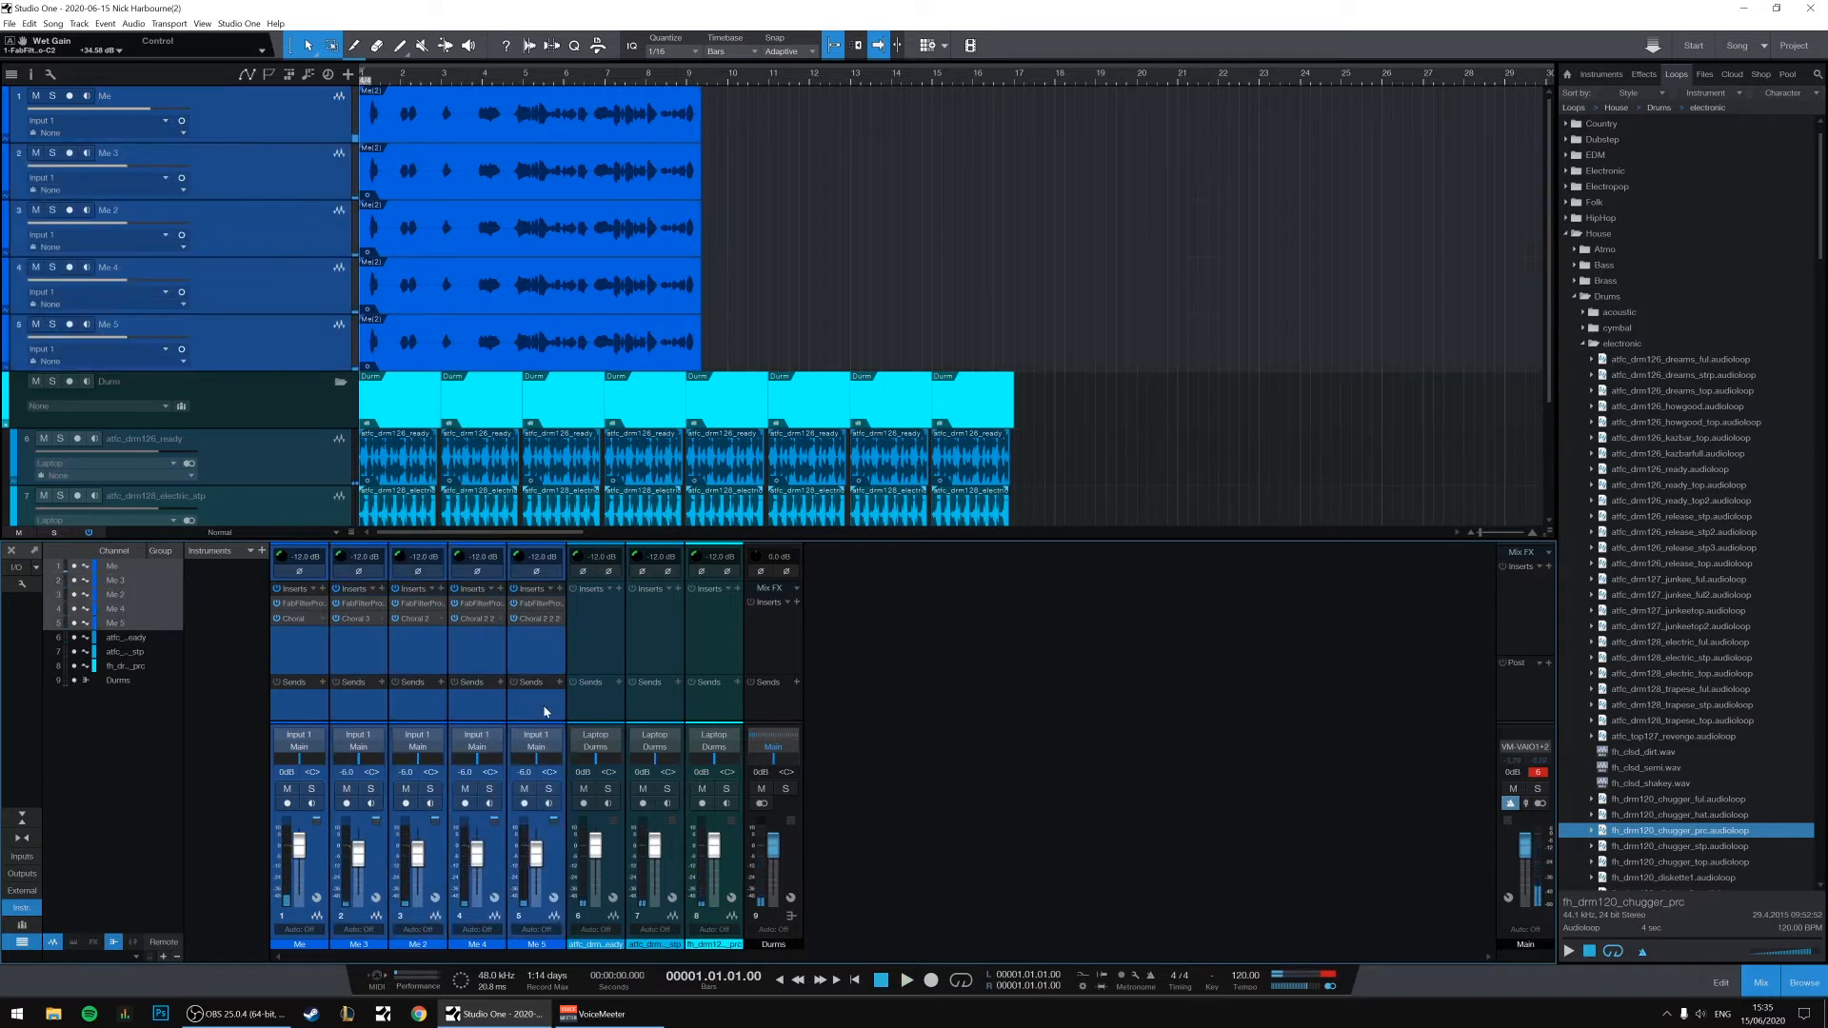
right_click(547, 709)
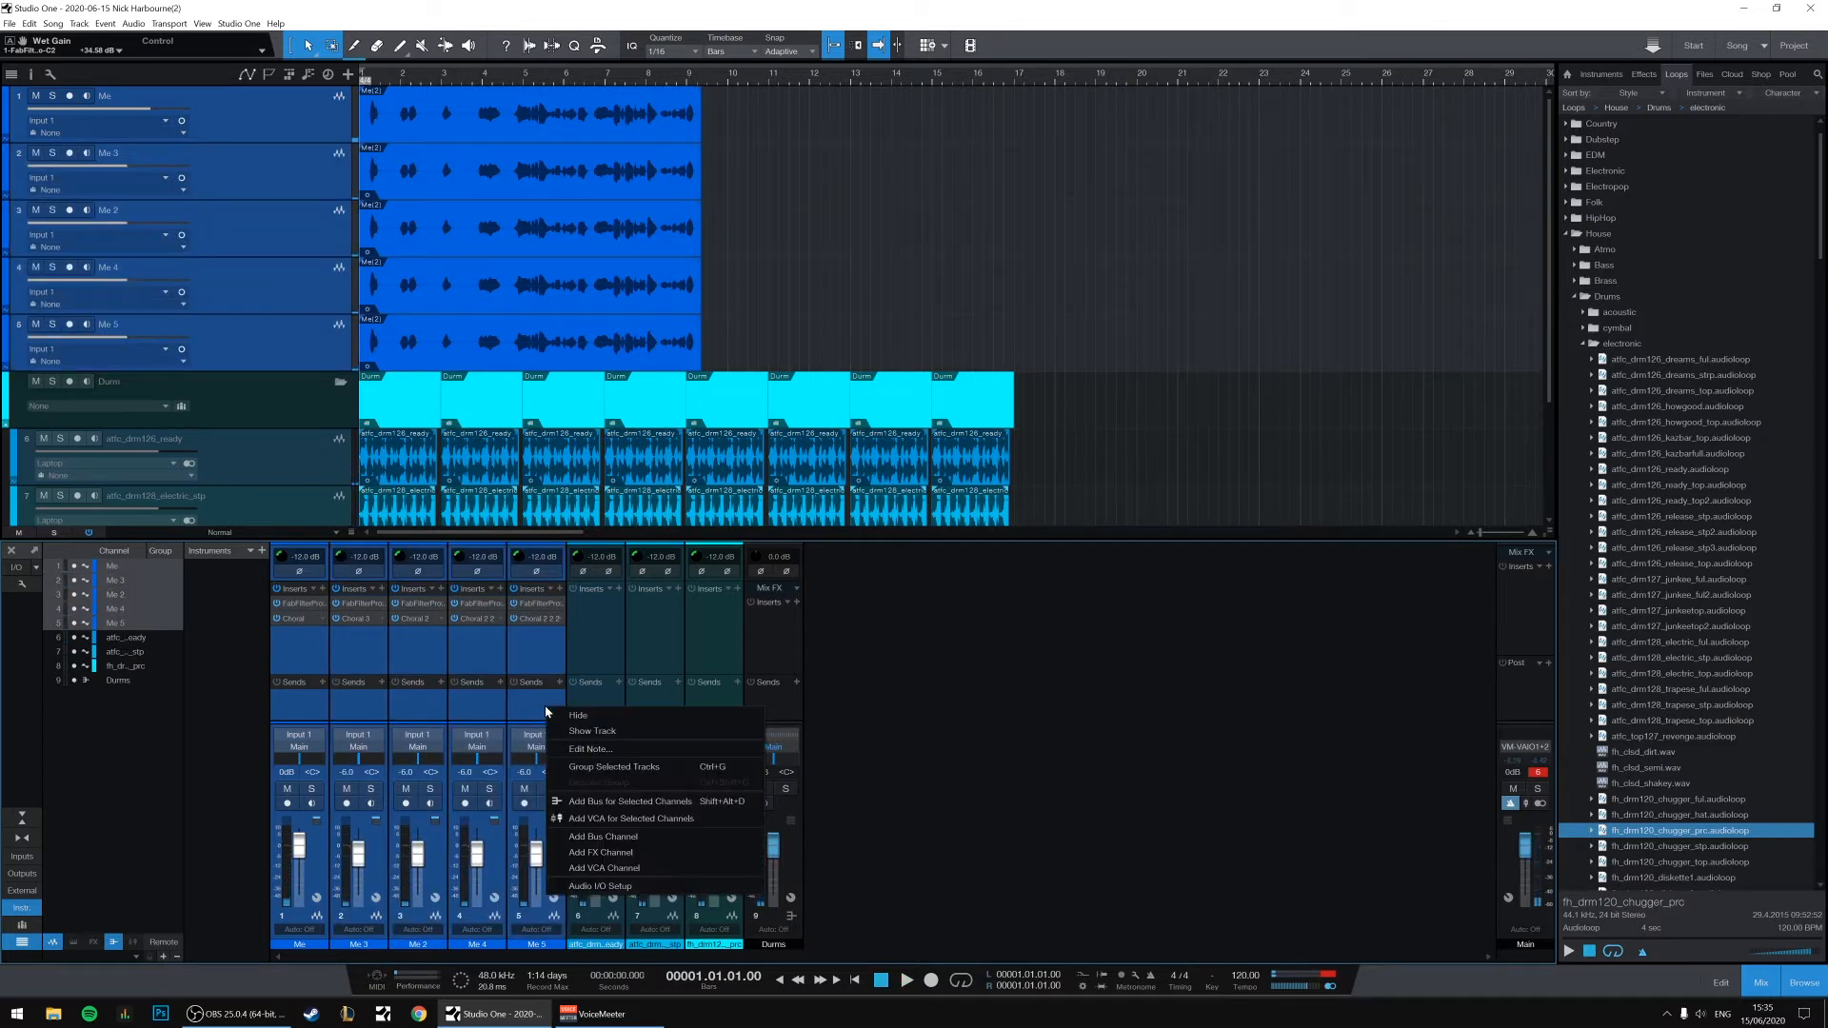
click(597, 803)
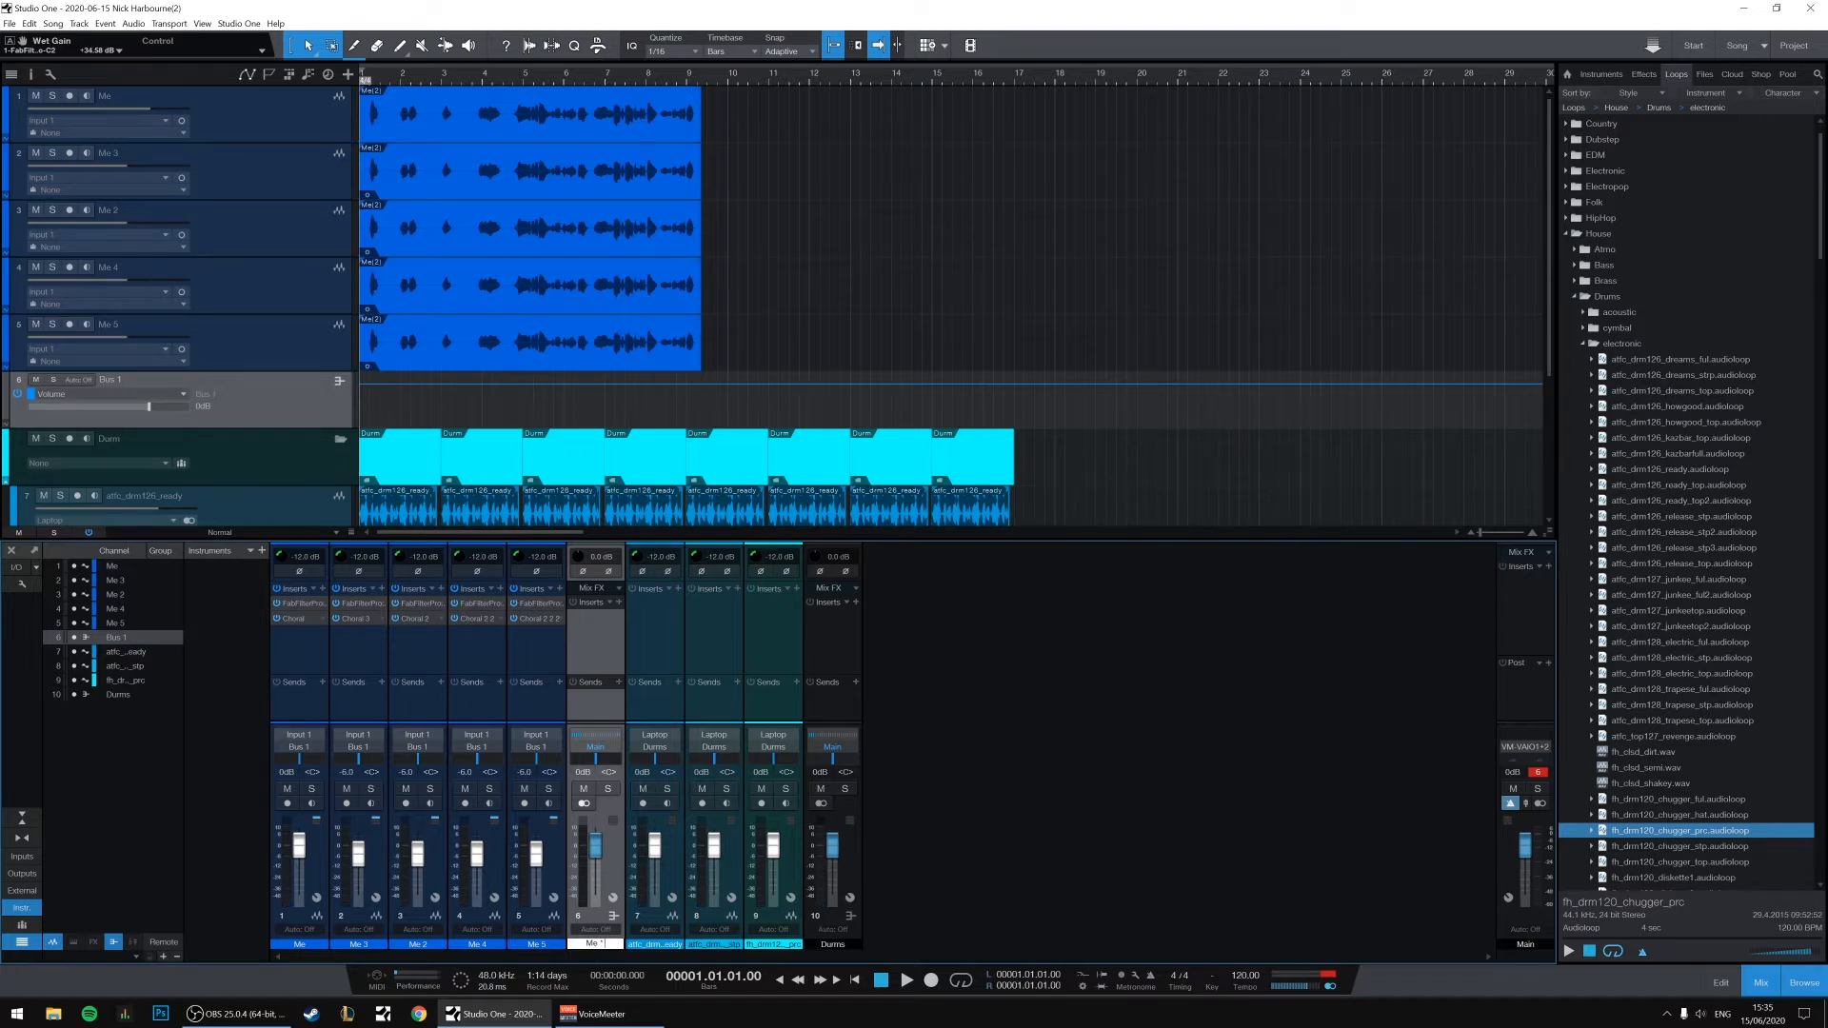
key(Return)
Insert FabFilter Pro-Q 3 on the voice bus, cut a bell band by about 9.2 dB near 750 Hz with auto gain on, and close it.
click(618, 602)
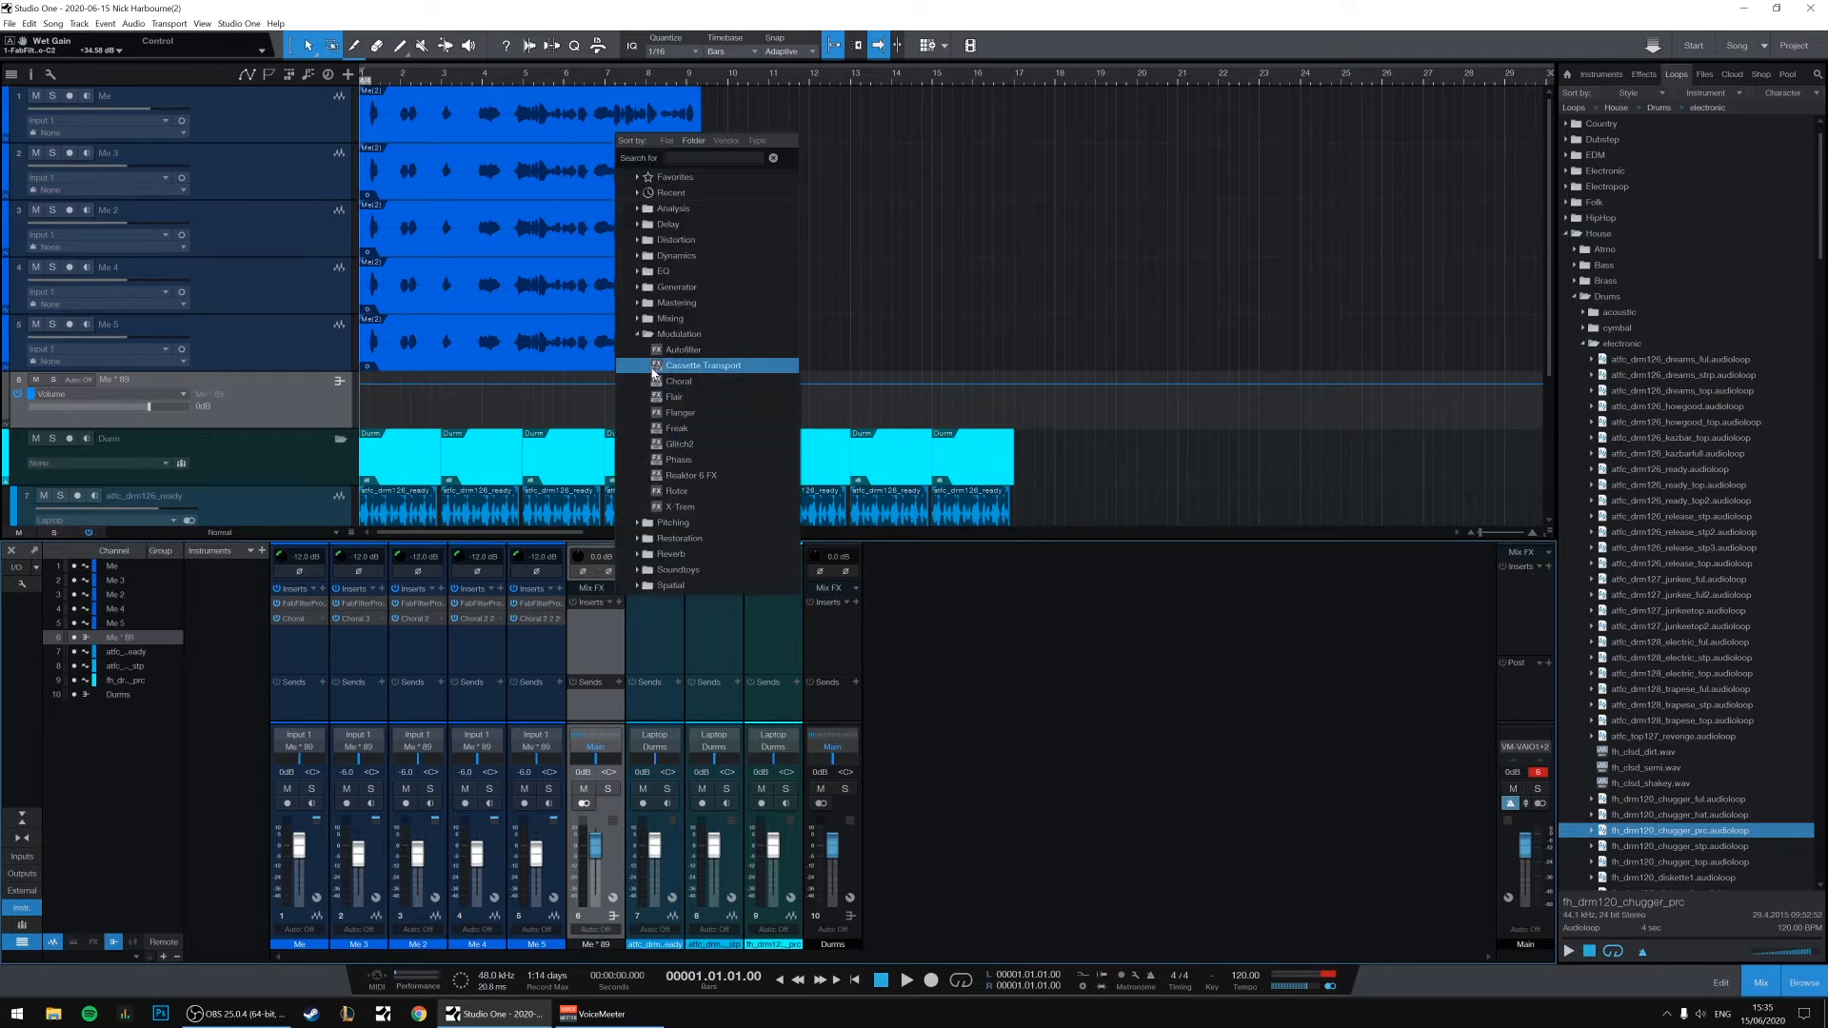
click(677, 258)
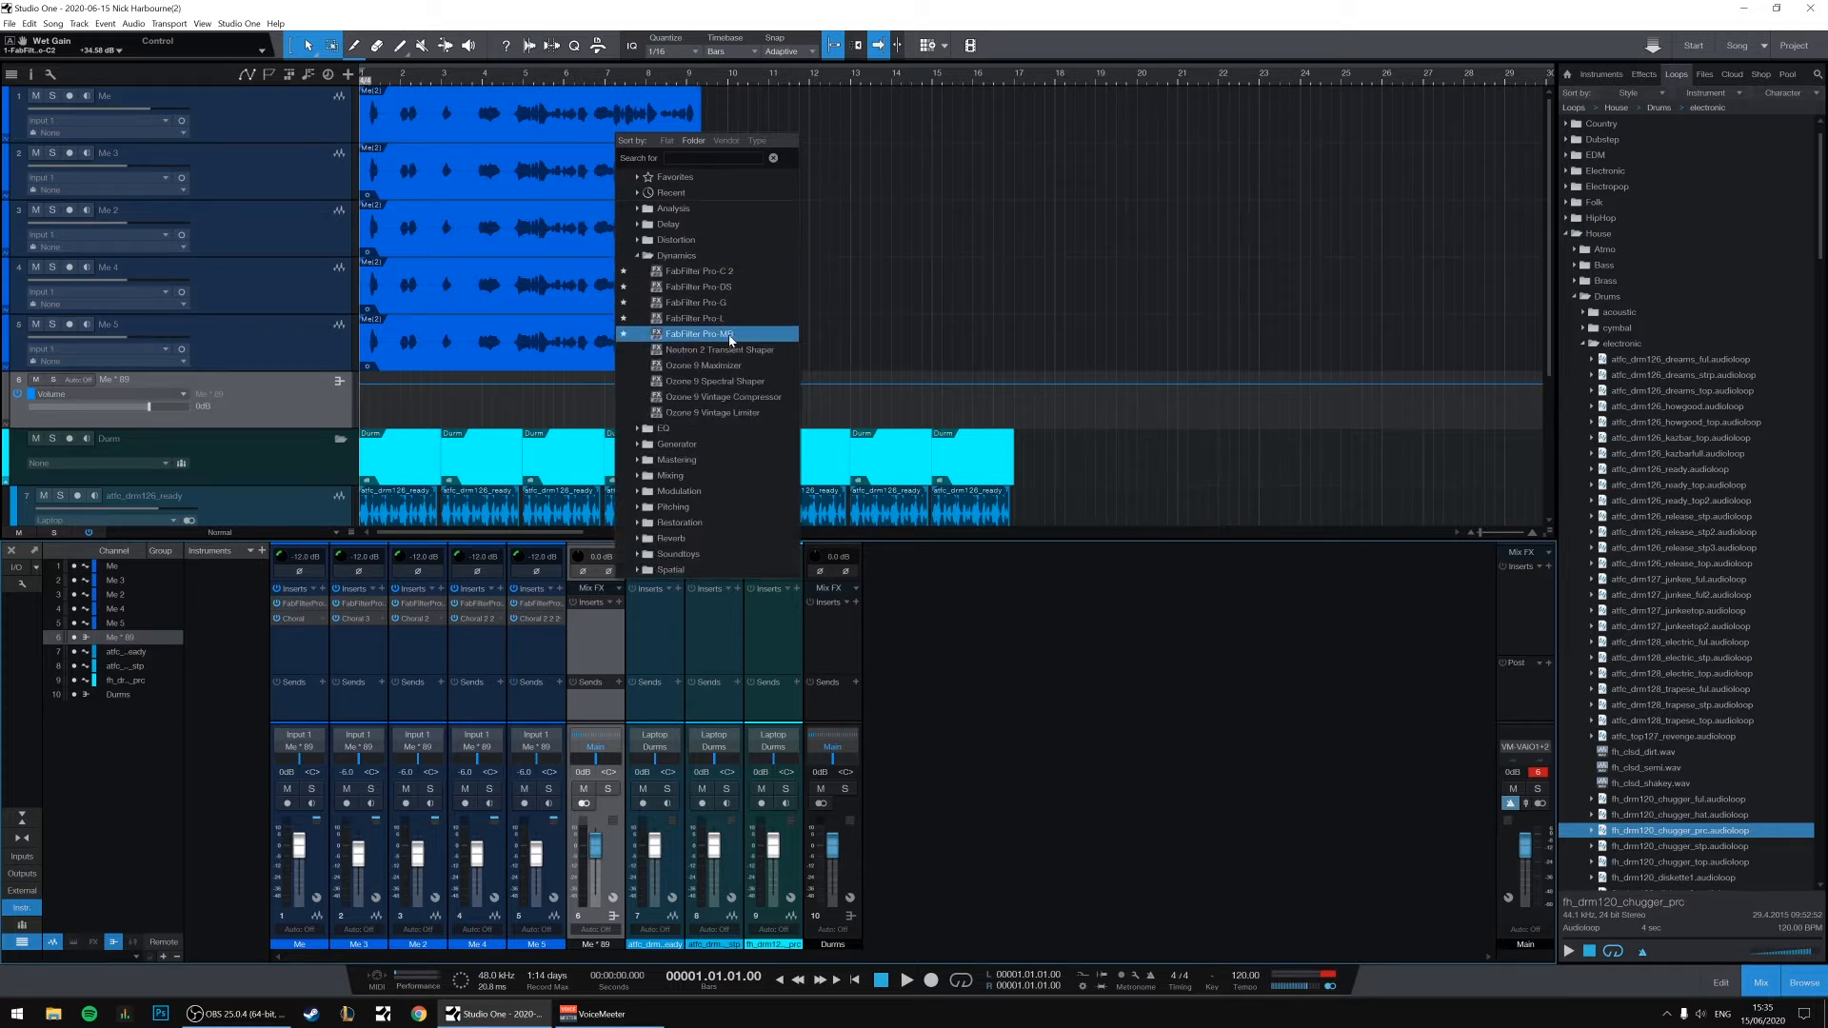
click(715, 256)
click(711, 272)
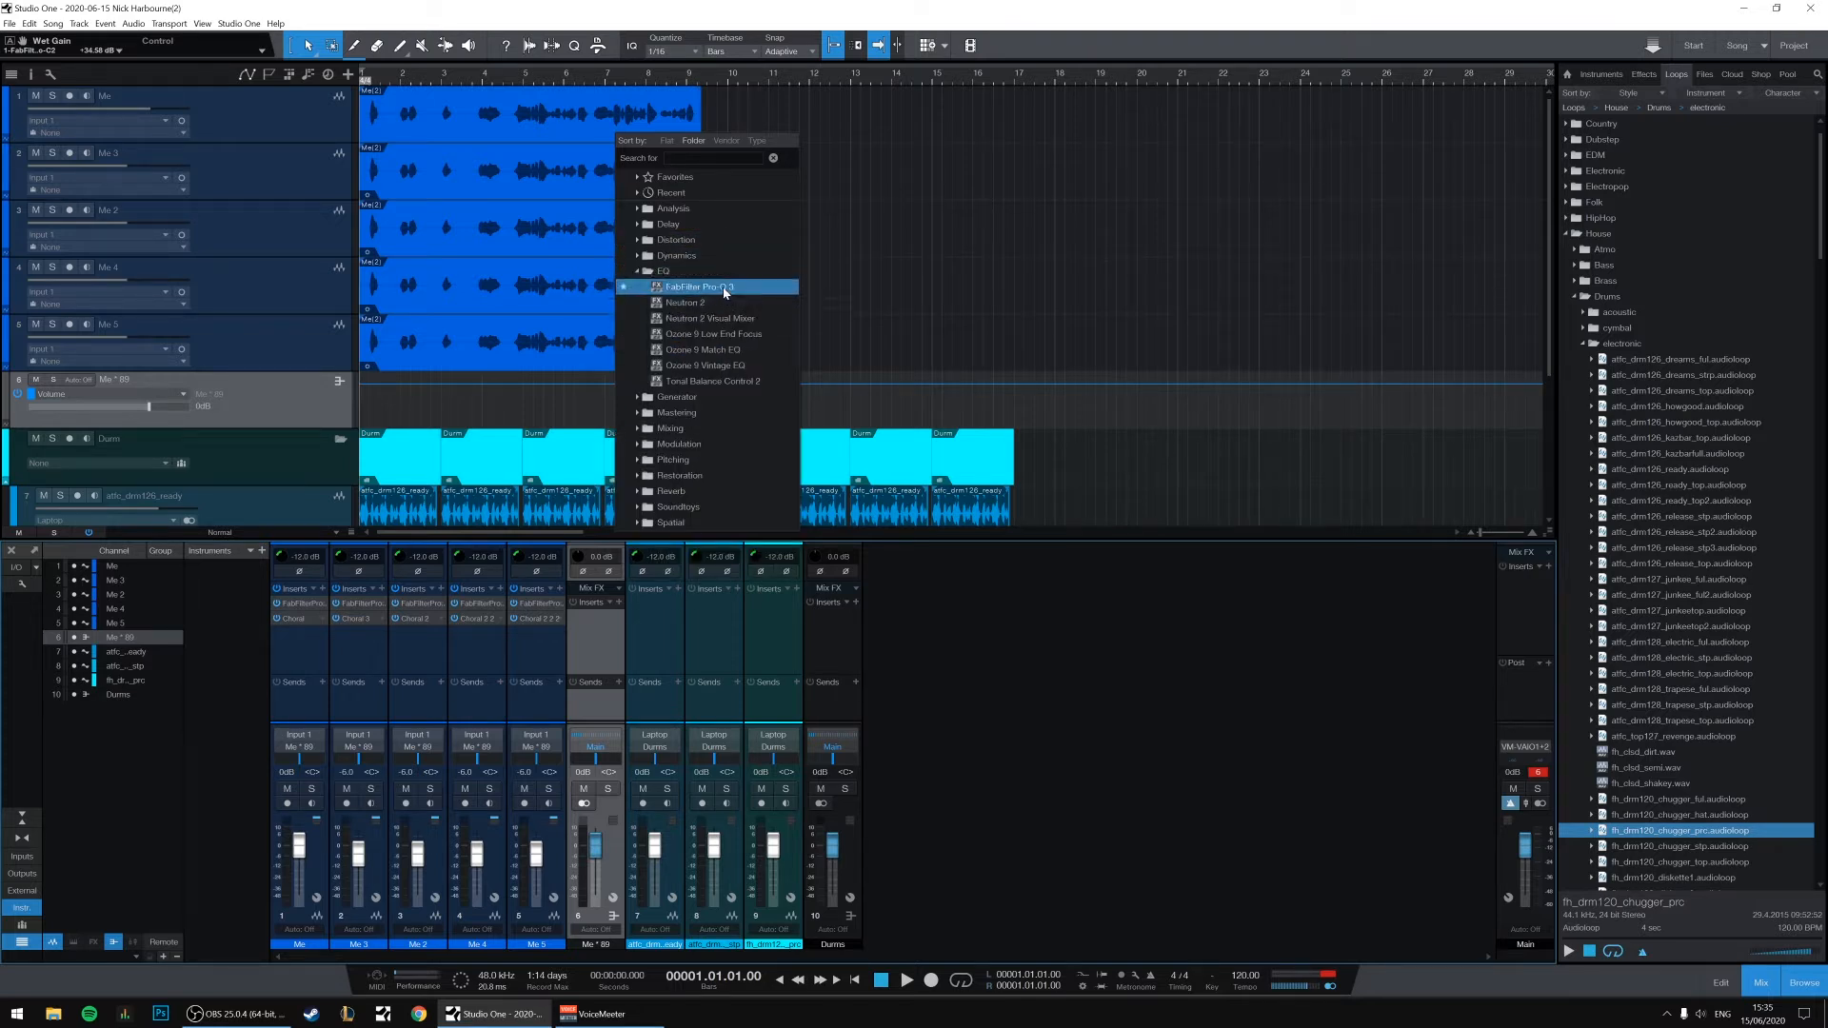
click(727, 290)
drag(1047, 583, 1057, 774)
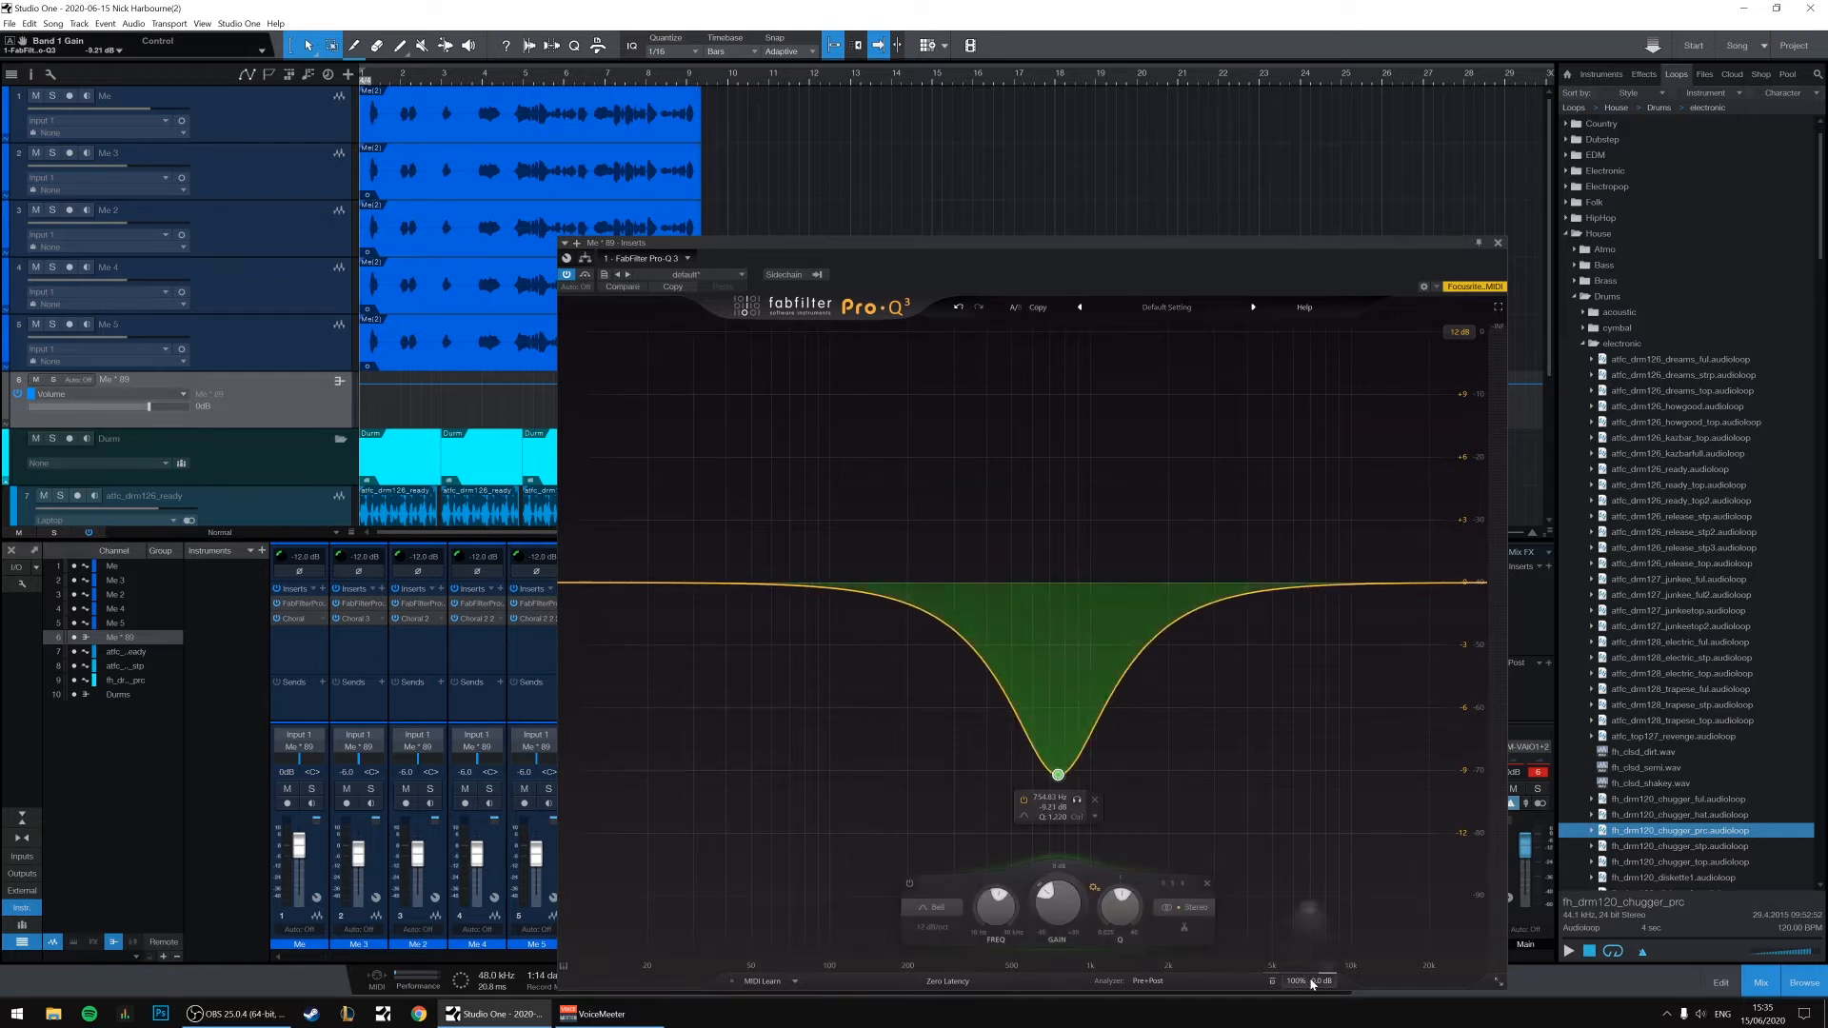
click(1497, 242)
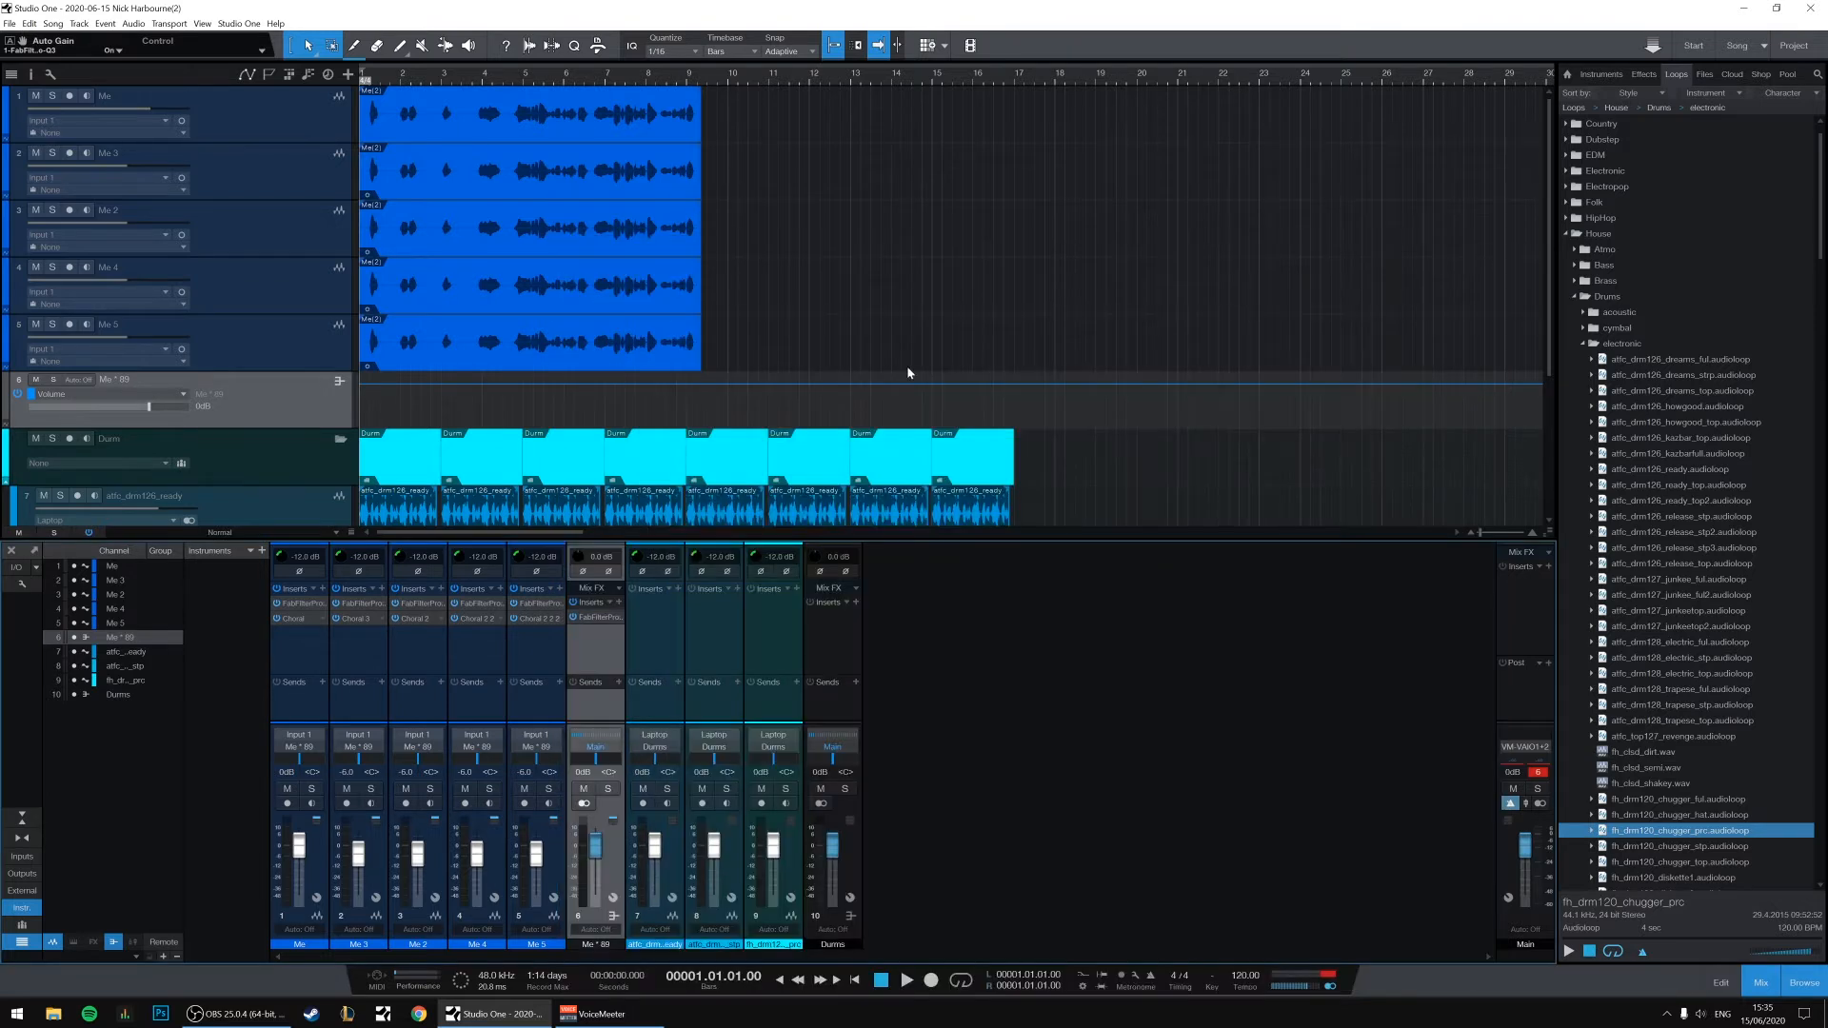
click(619, 603)
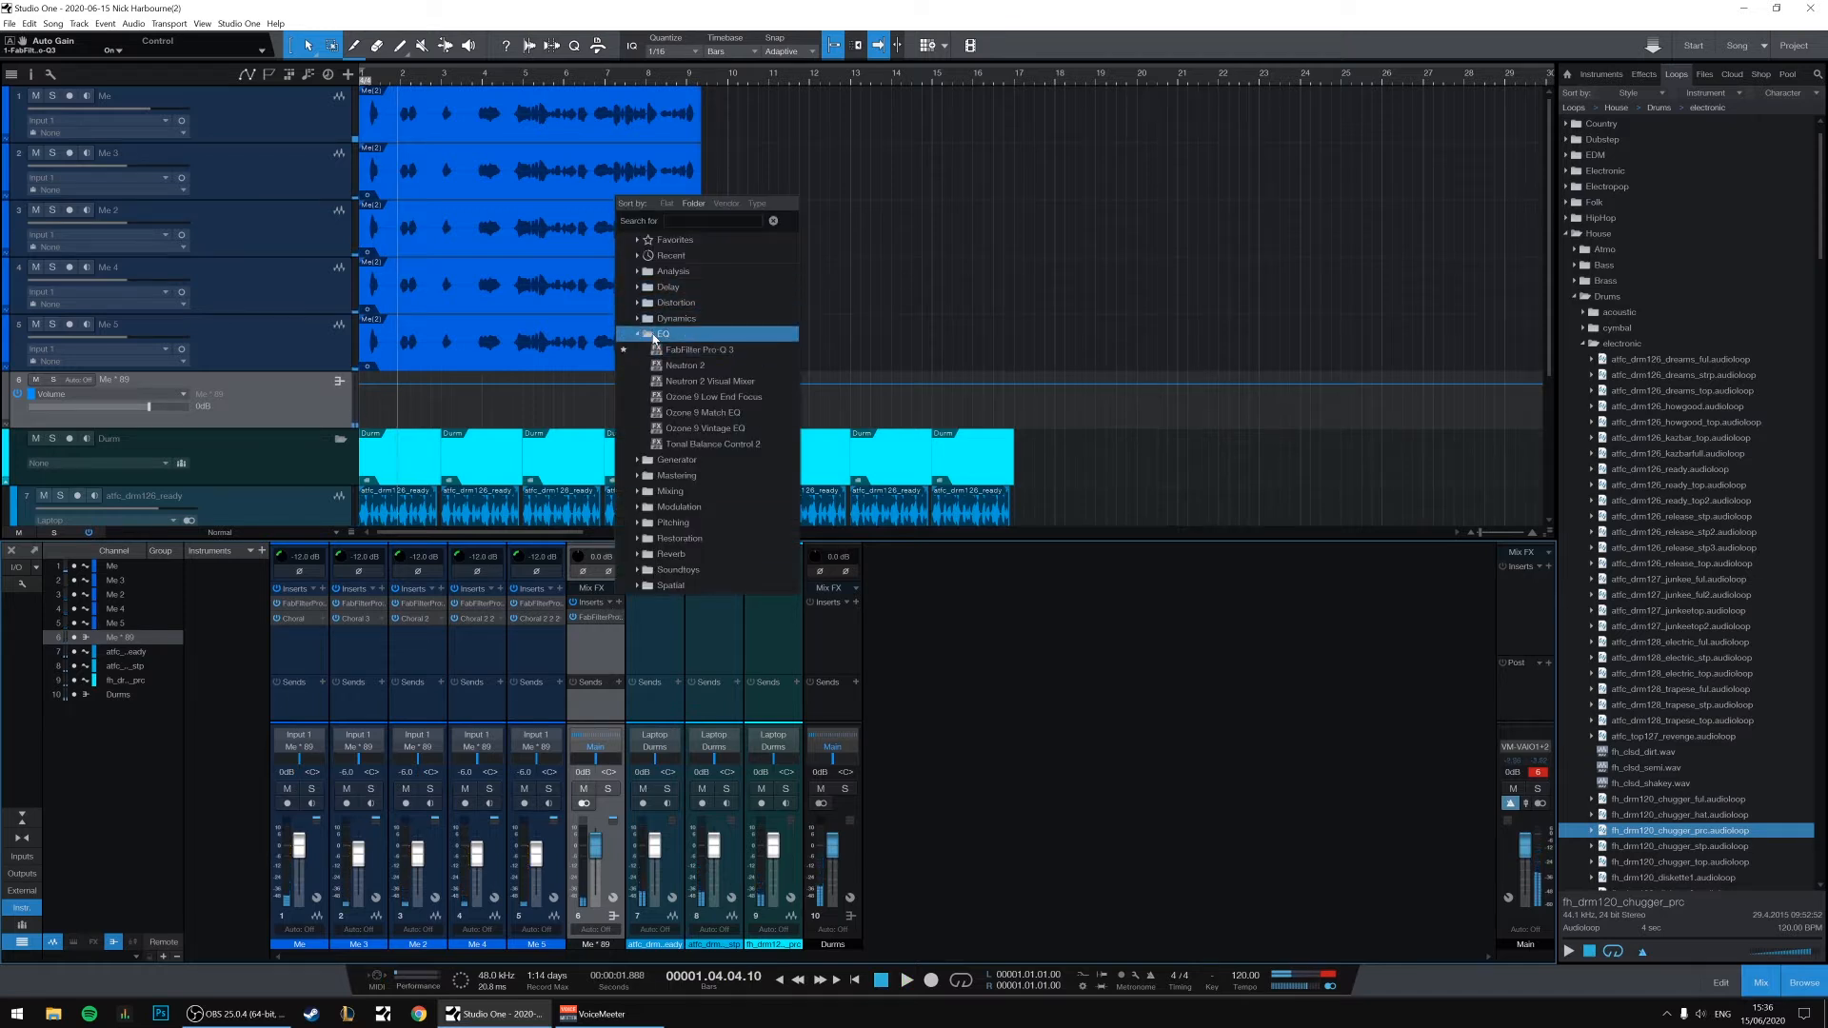
click(637, 333)
click(1078, 202)
Extend all five voice tracks to about bar 19.4 with duplicated clips, trimming the first set of copies at about bar 12.7.
drag(870, 300, 473, 126)
drag(809, 335, 502, 135)
click(752, 310)
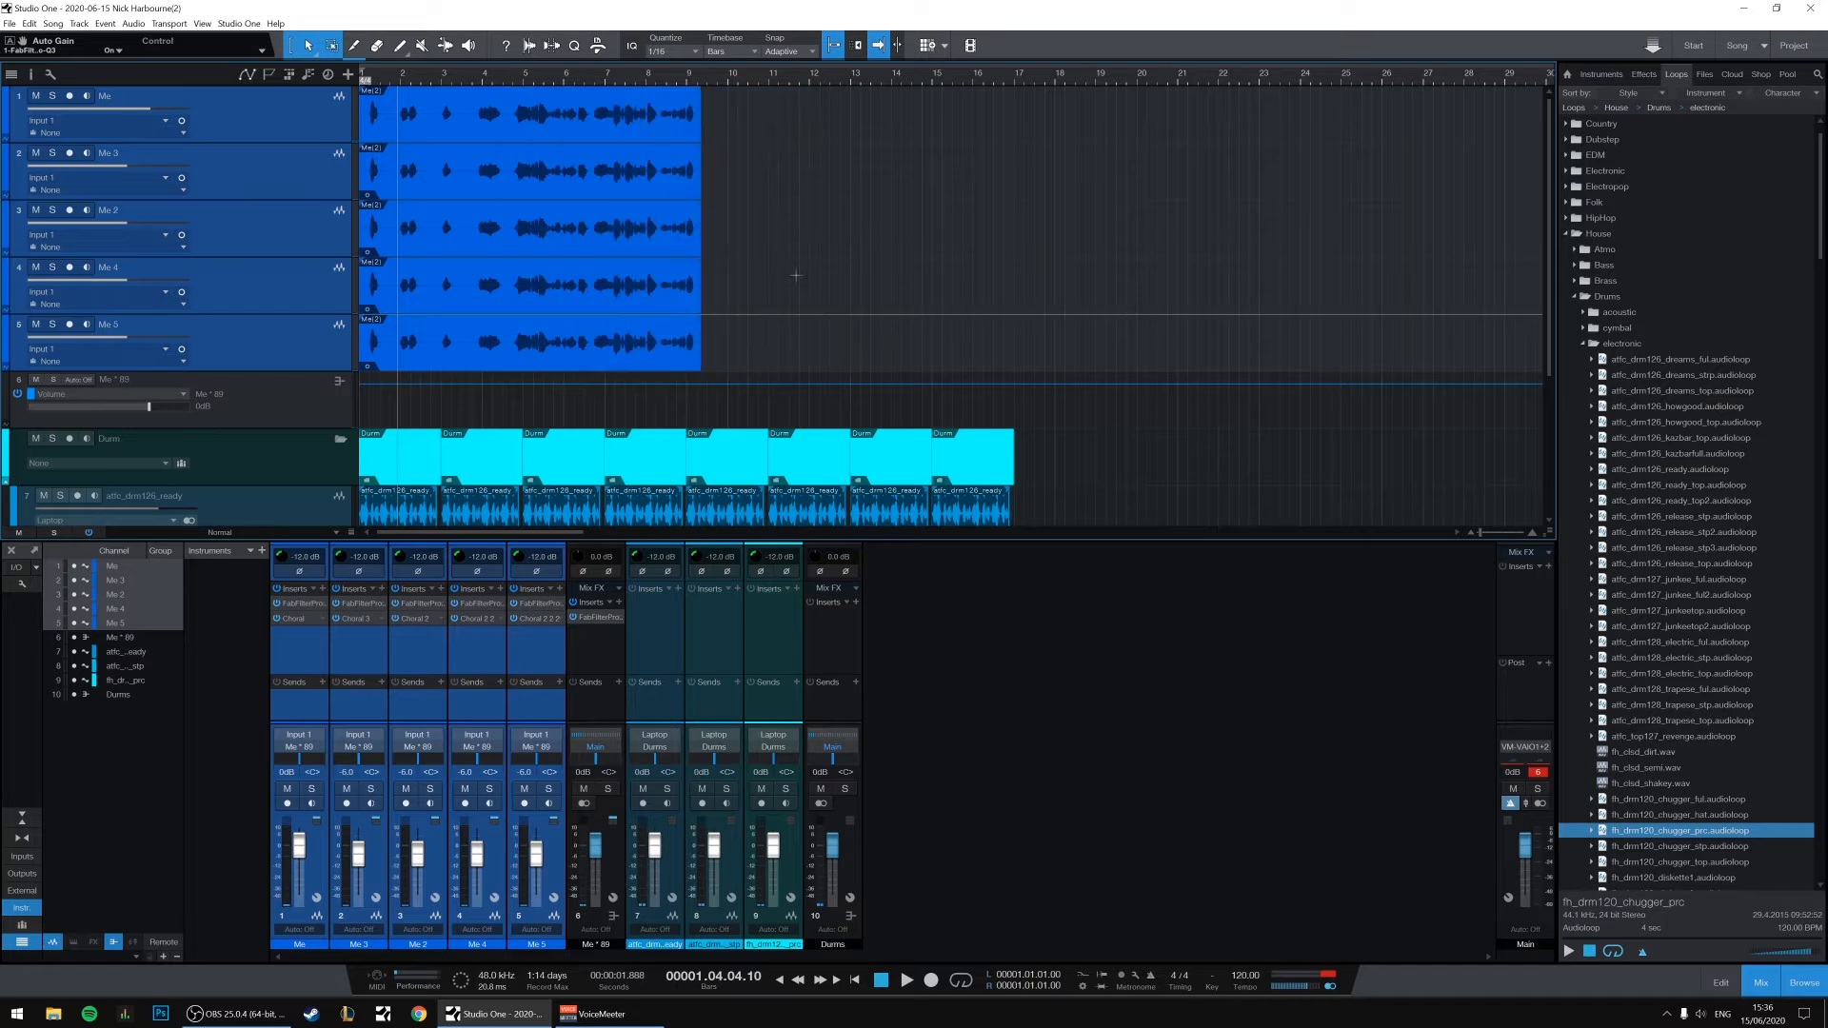
drag(732, 370, 766, 138)
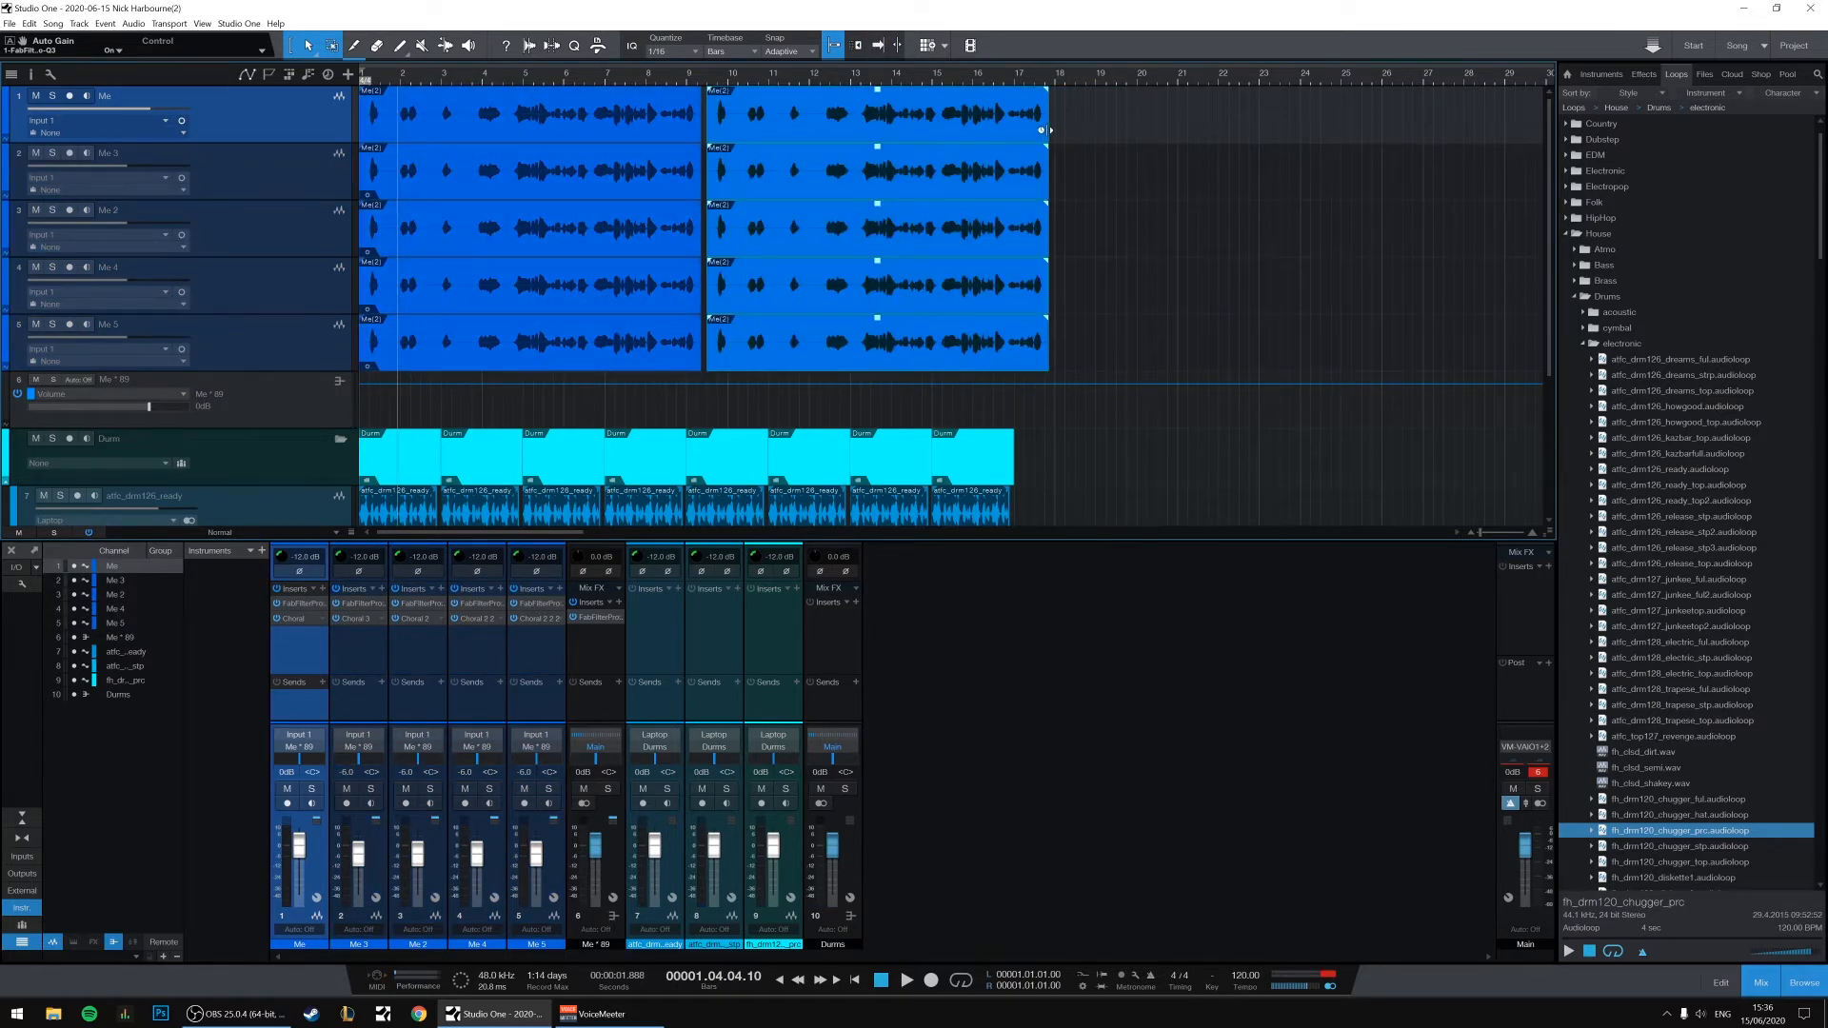
drag(1047, 129, 842, 118)
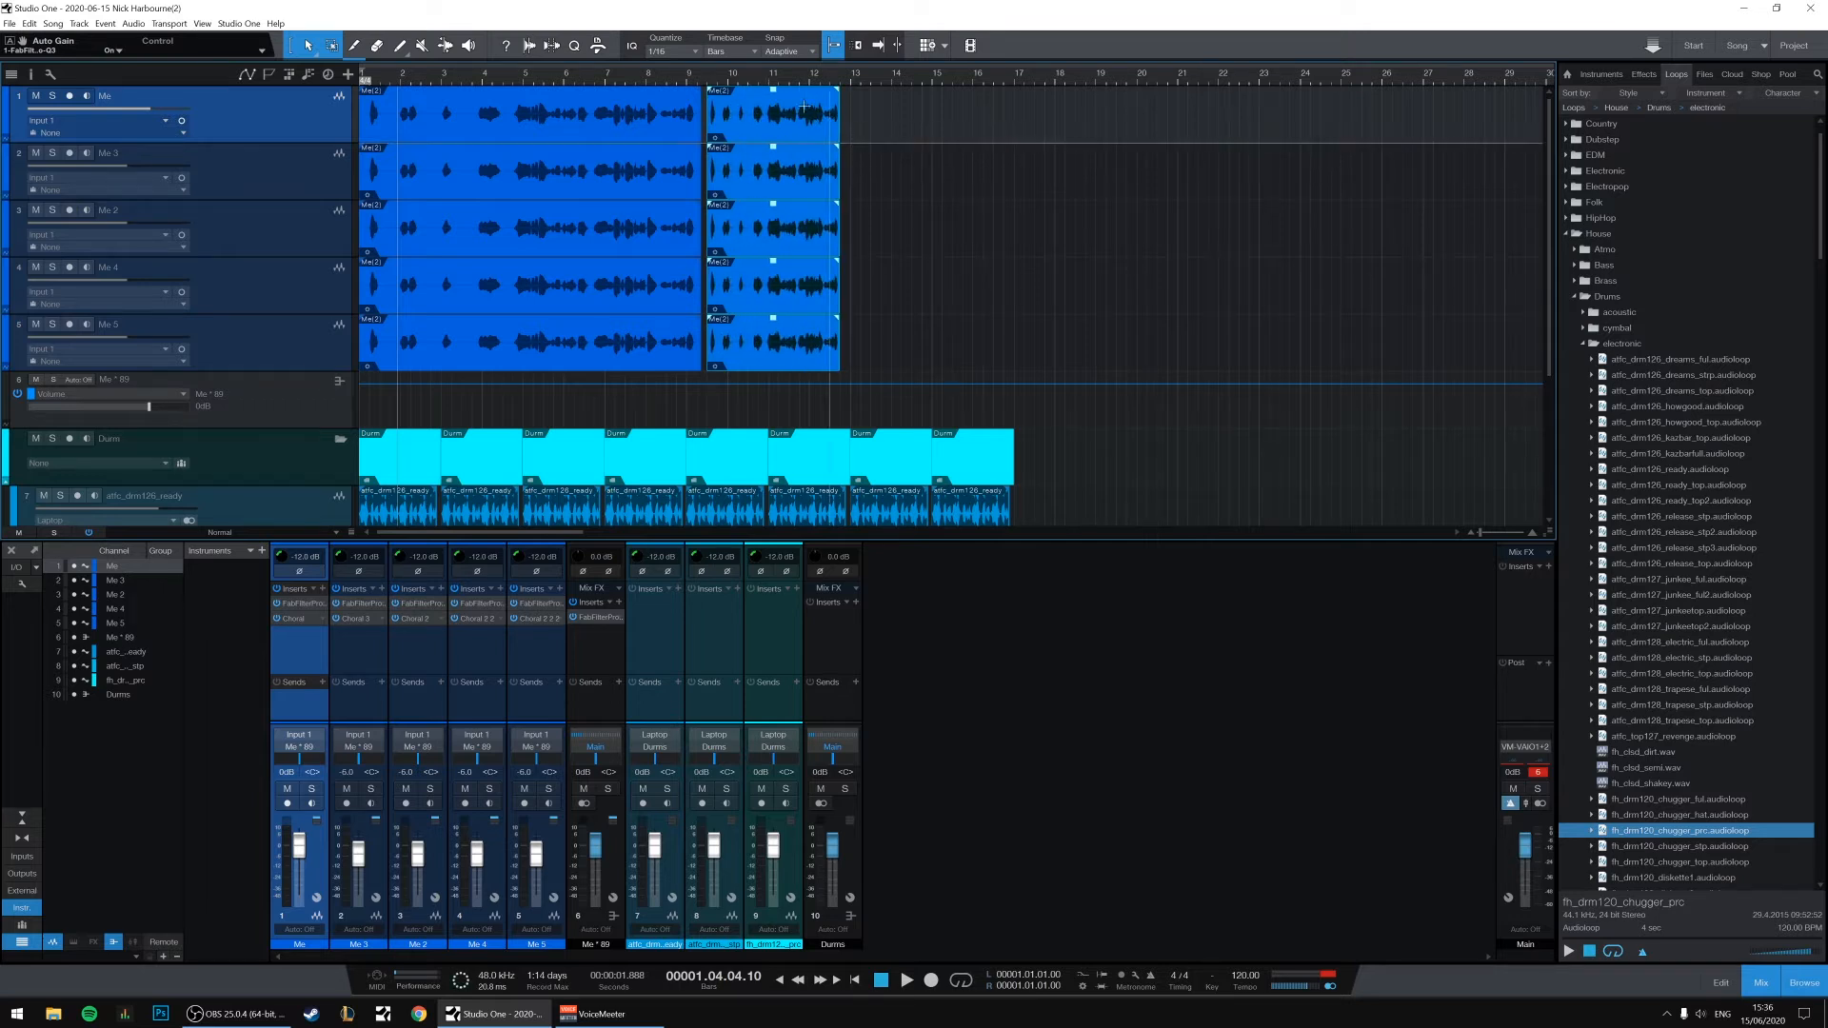
drag(837, 155, 1116, 128)
Duplicate the clips on the three drum loop tracks past bar 29, then play the song from the start.
scroll(1138, 400, down, 3)
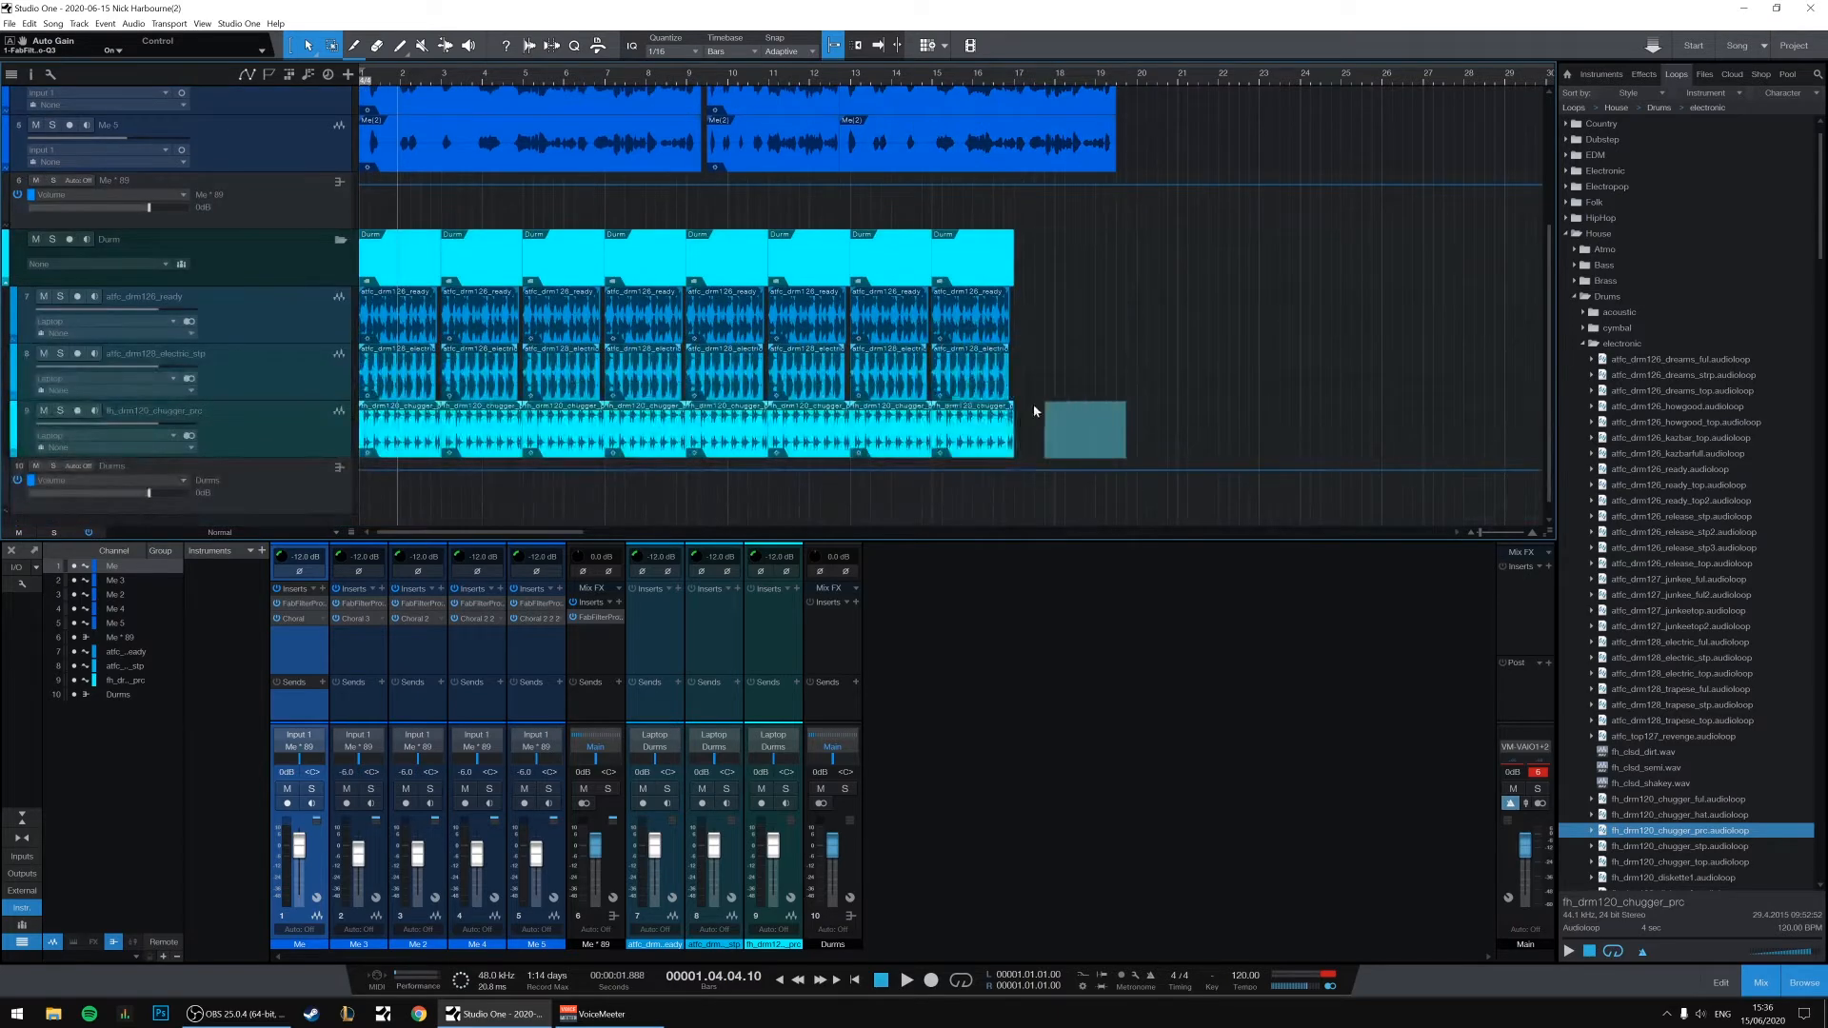
drag(1032, 404, 1039, 336)
drag(1195, 330, 1149, 421)
key(comma)
key(space)
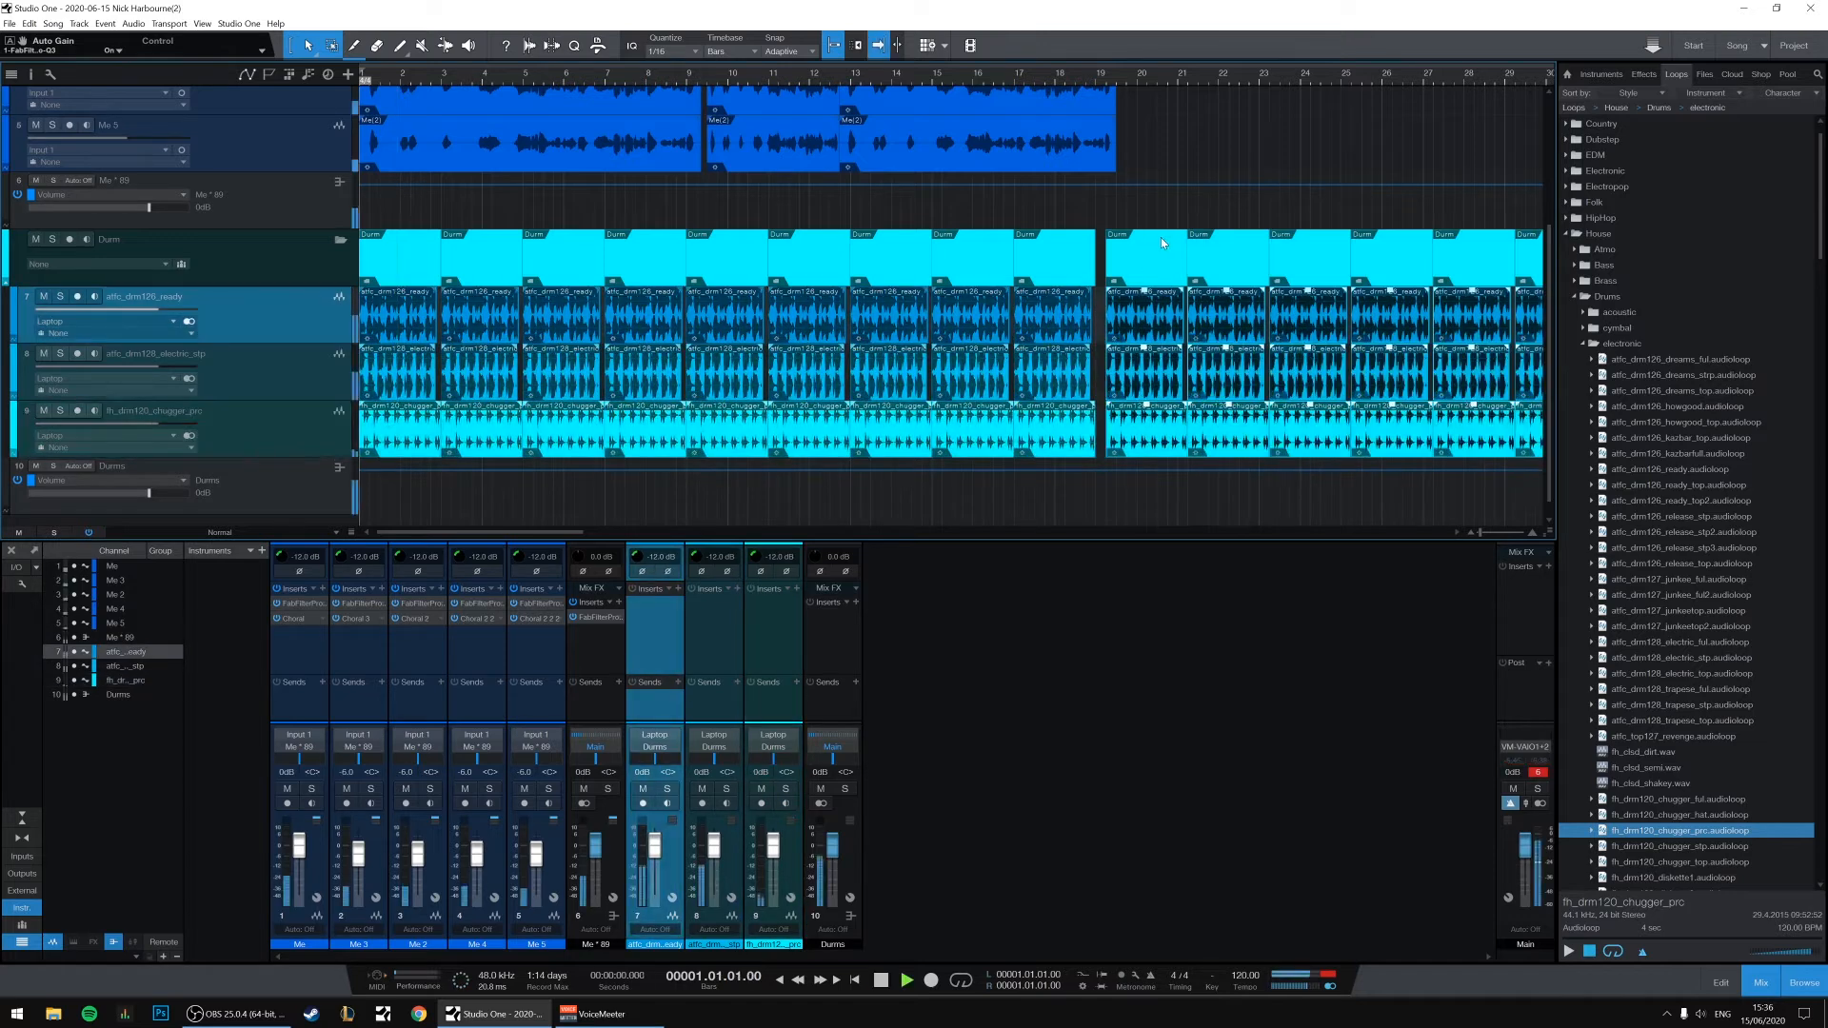
scroll(859, 328, up, 3)
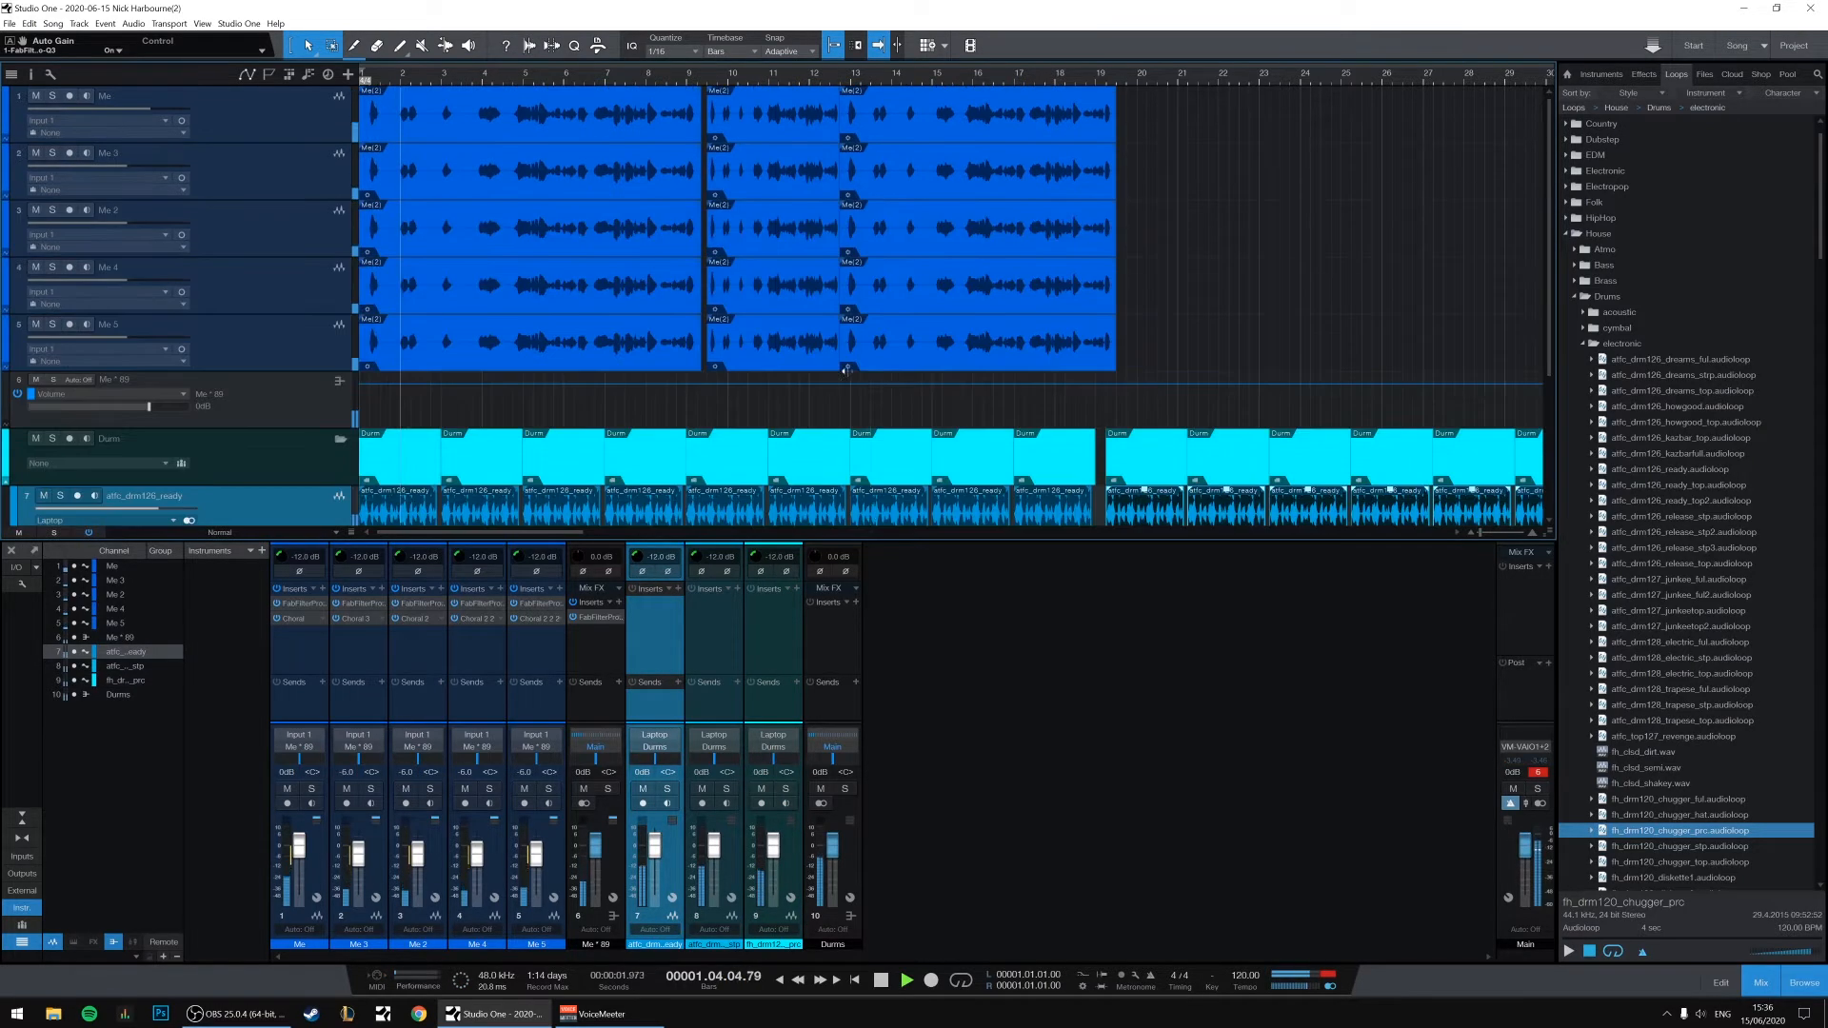
click(845, 698)
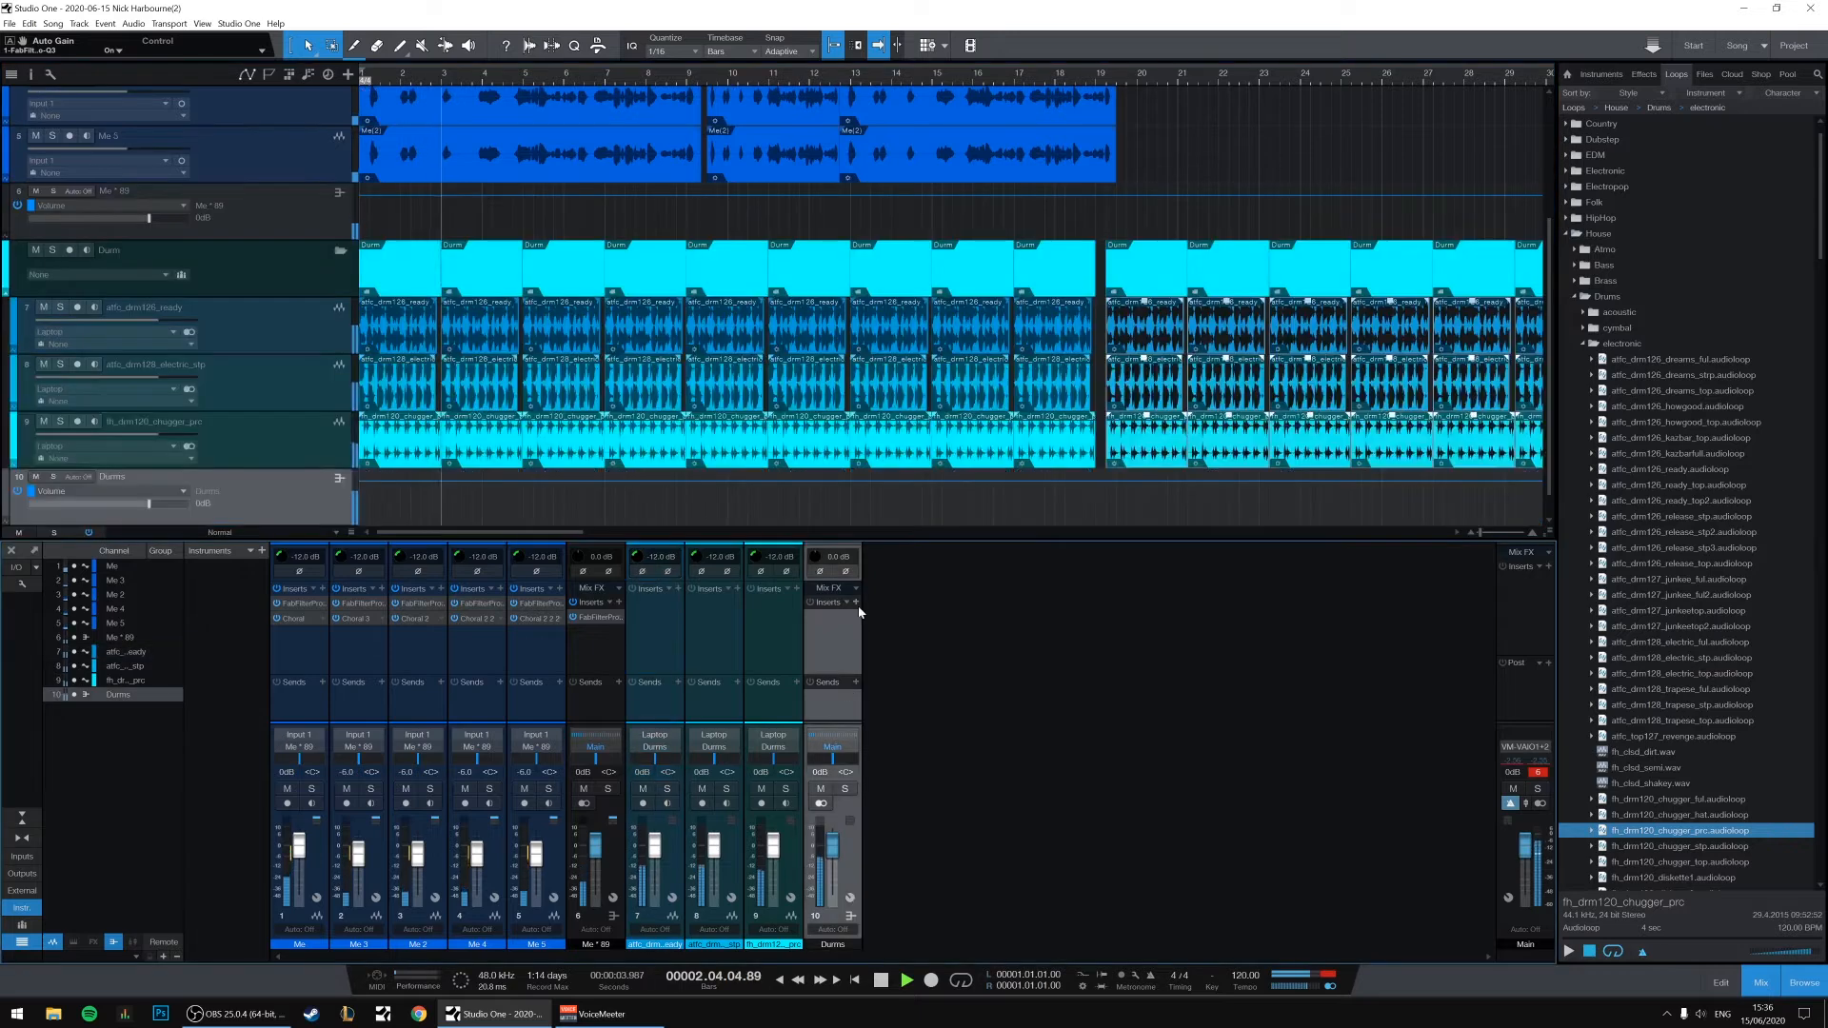
click(856, 601)
click(943, 677)
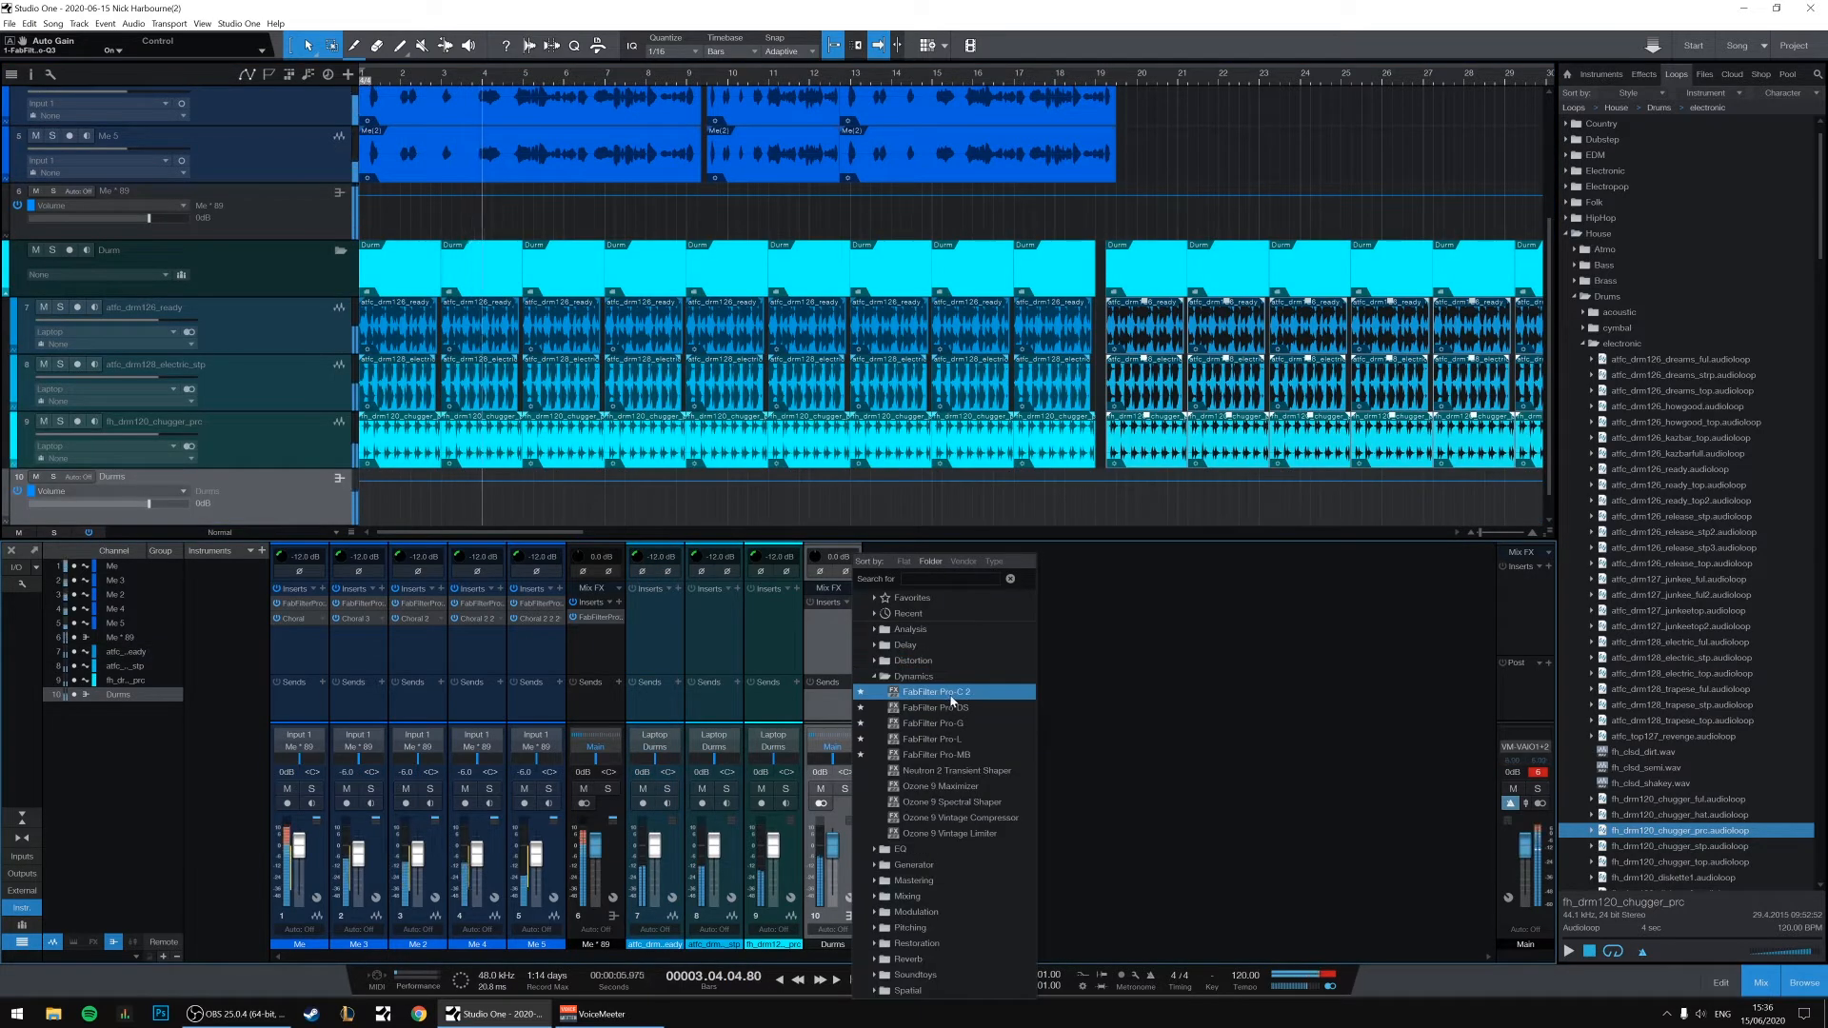
click(1158, 625)
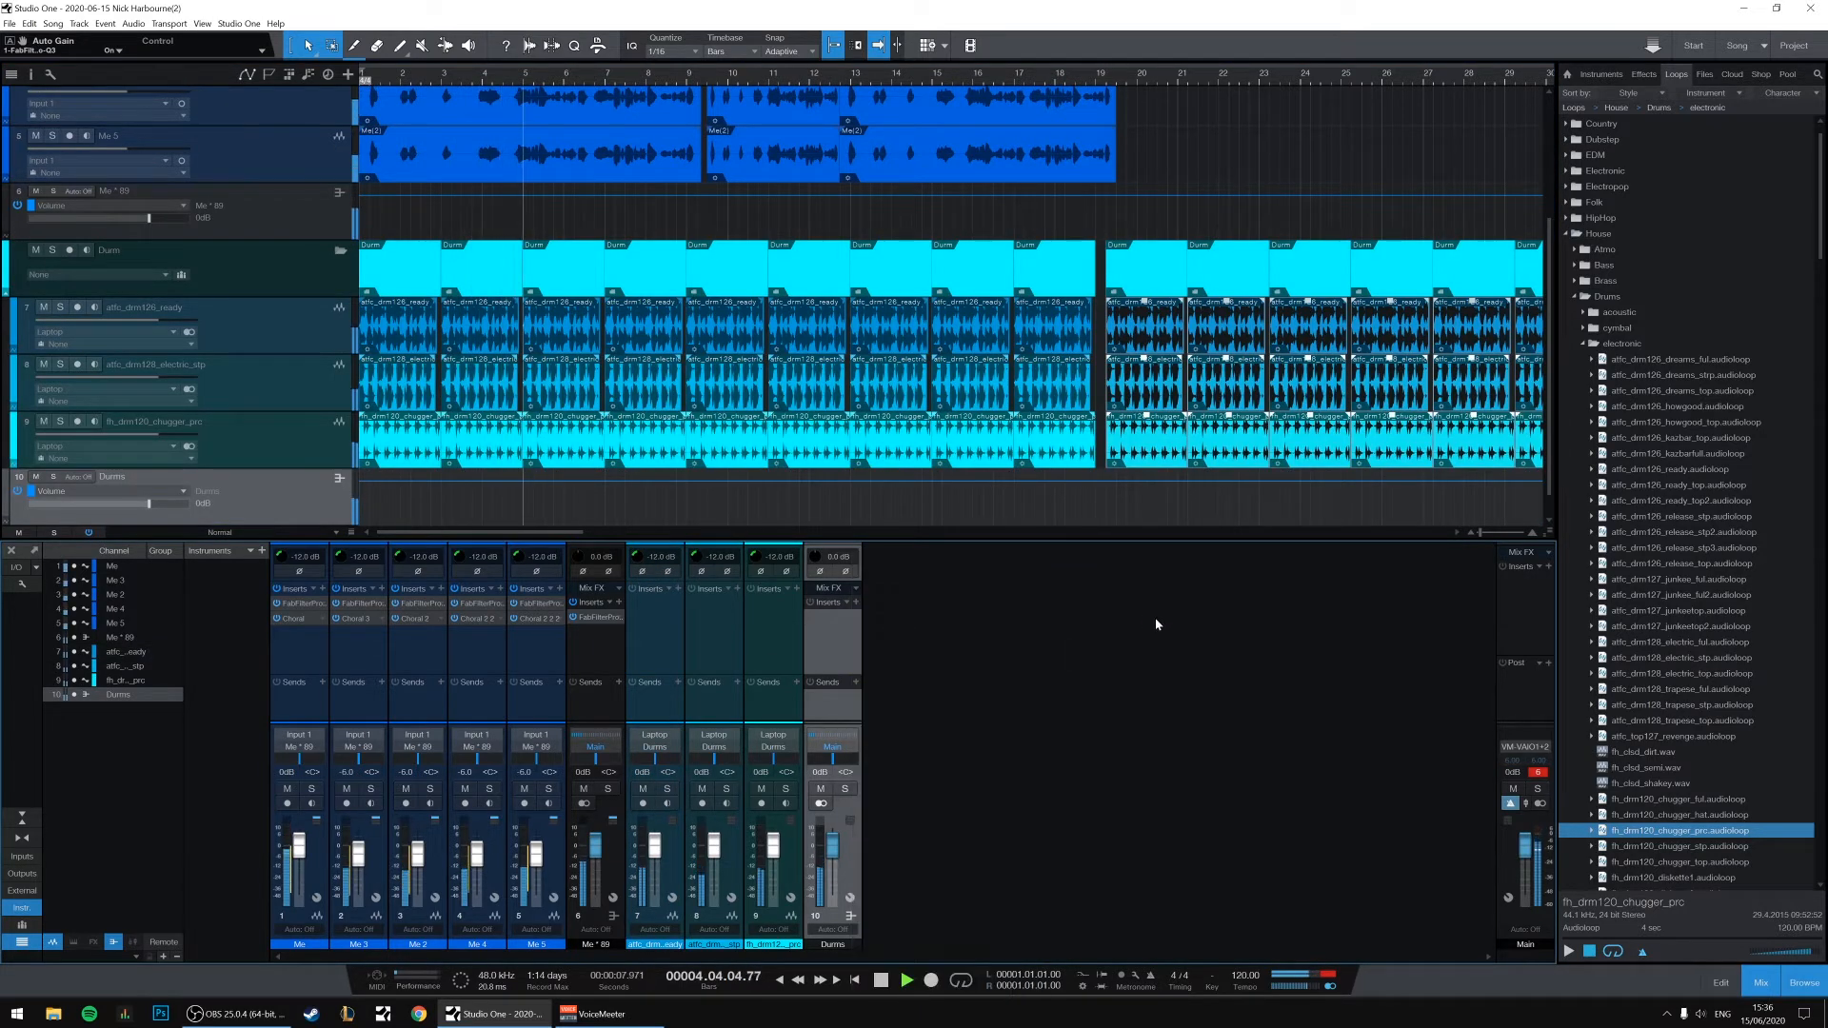
Insert FabFilter Pro-C 2 on the voice bus, set its threshold to about -13.2 dB and feed its sidechain from the Durms bus.
click(579, 663)
click(619, 602)
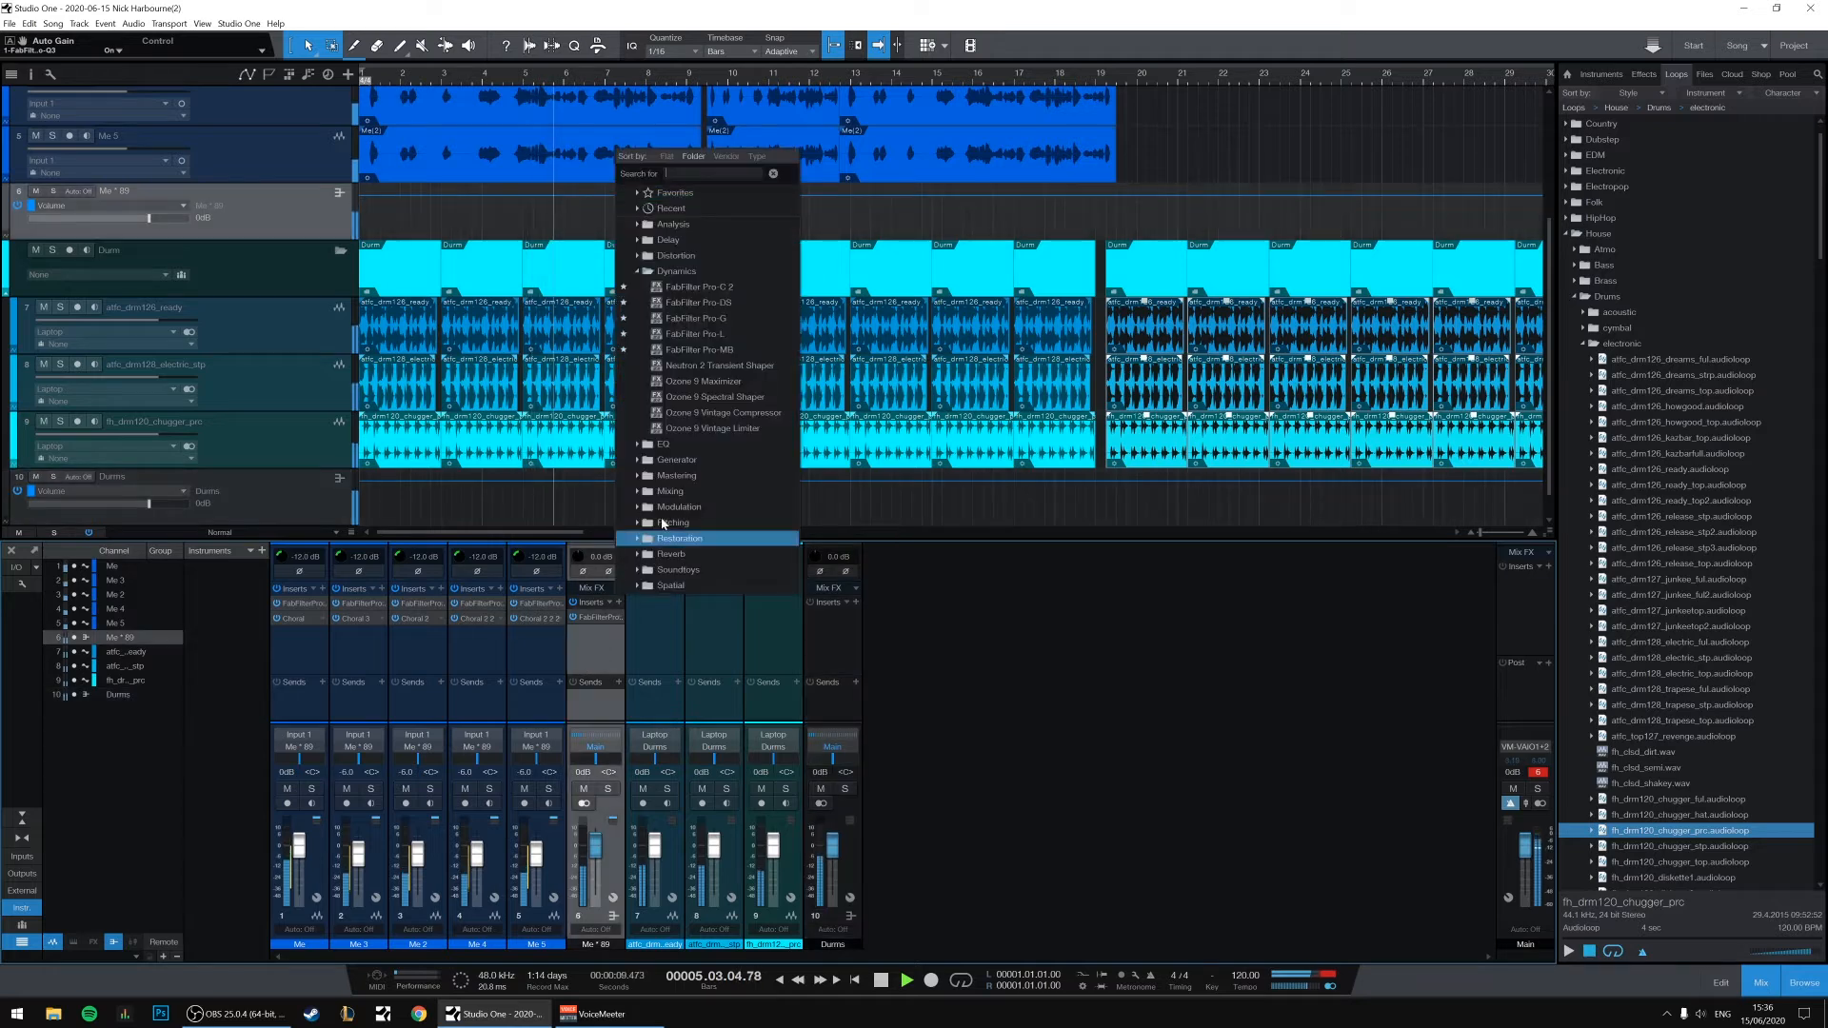
click(735, 286)
key(space)
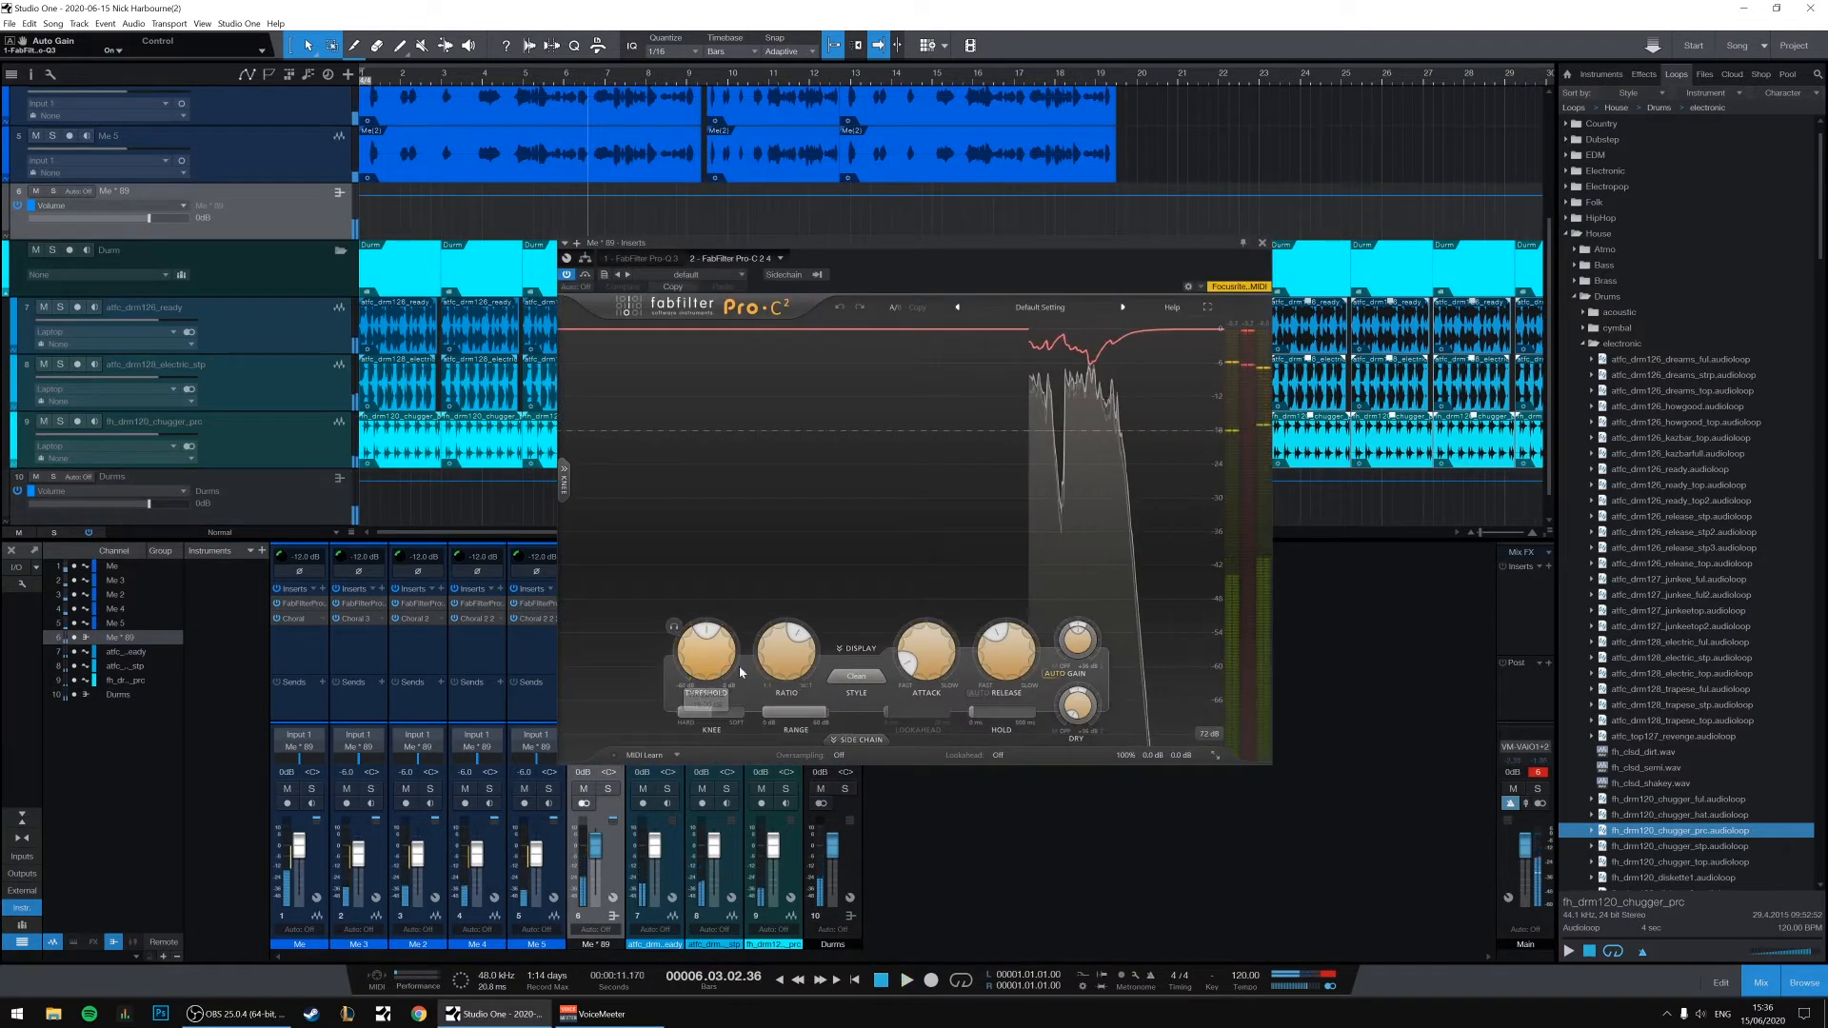
drag(926, 431, 905, 403)
click(784, 274)
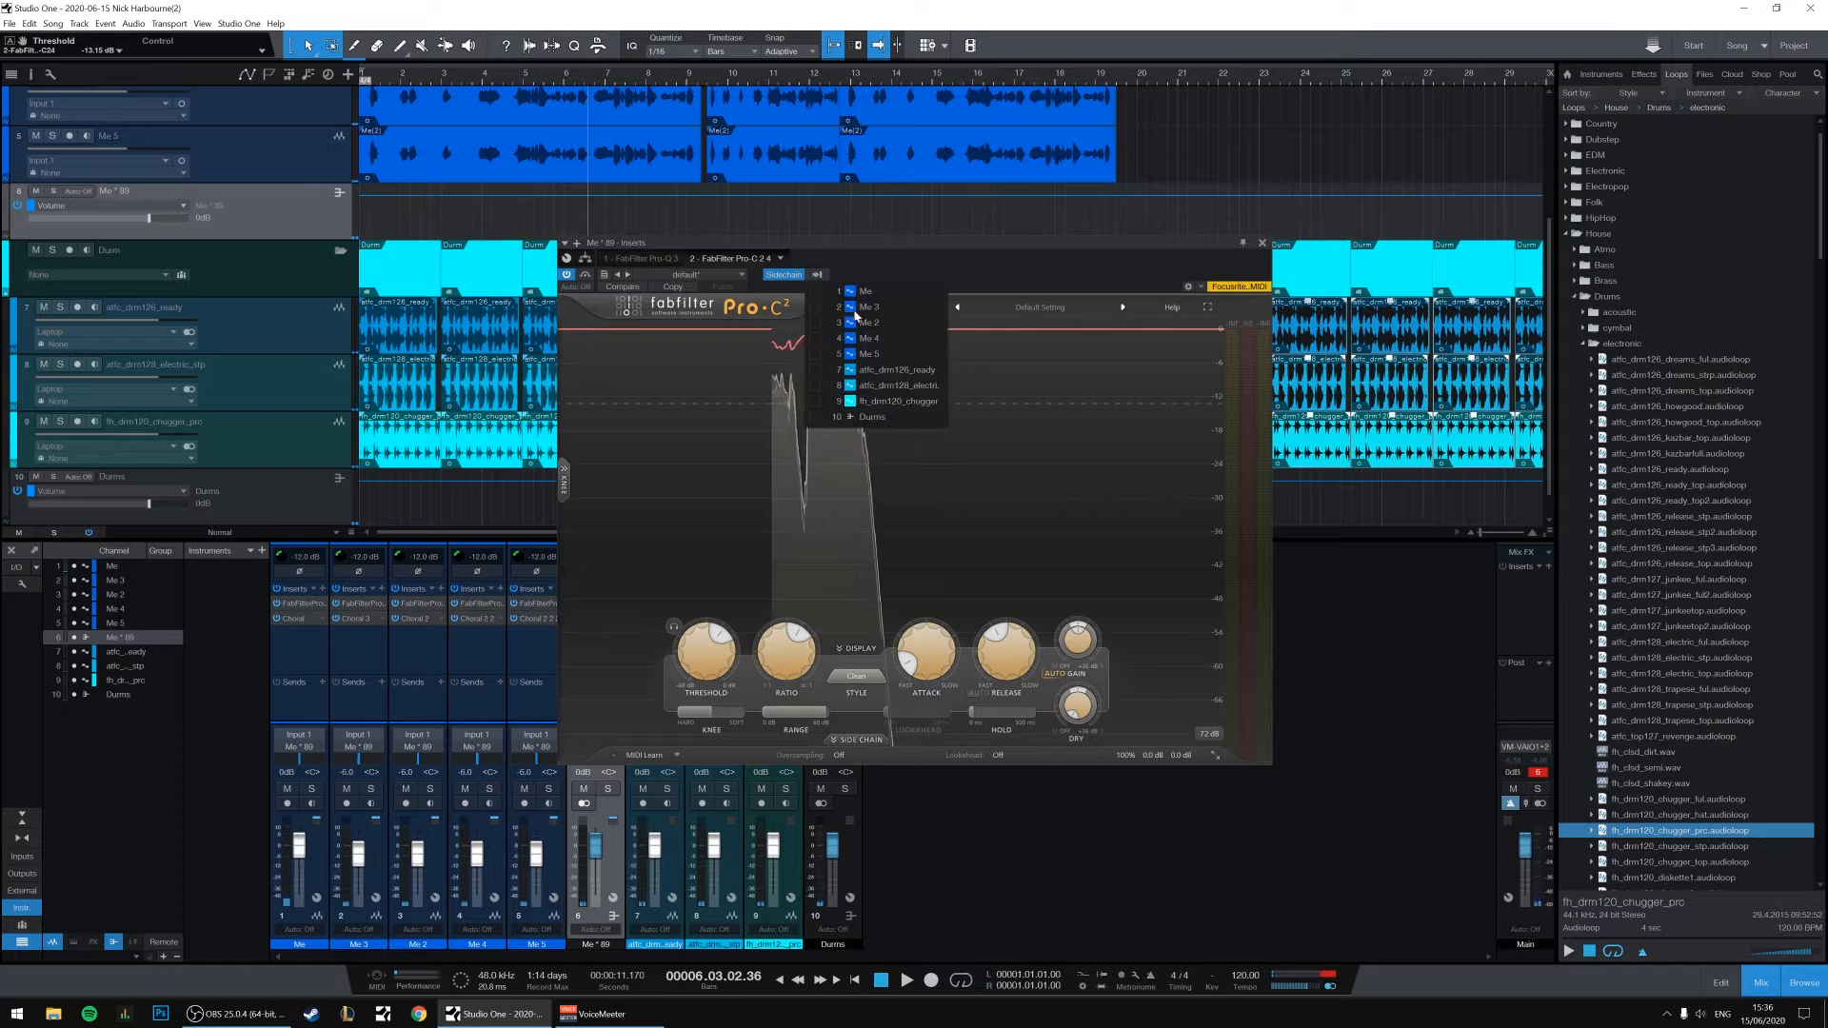
click(814, 417)
click(1021, 245)
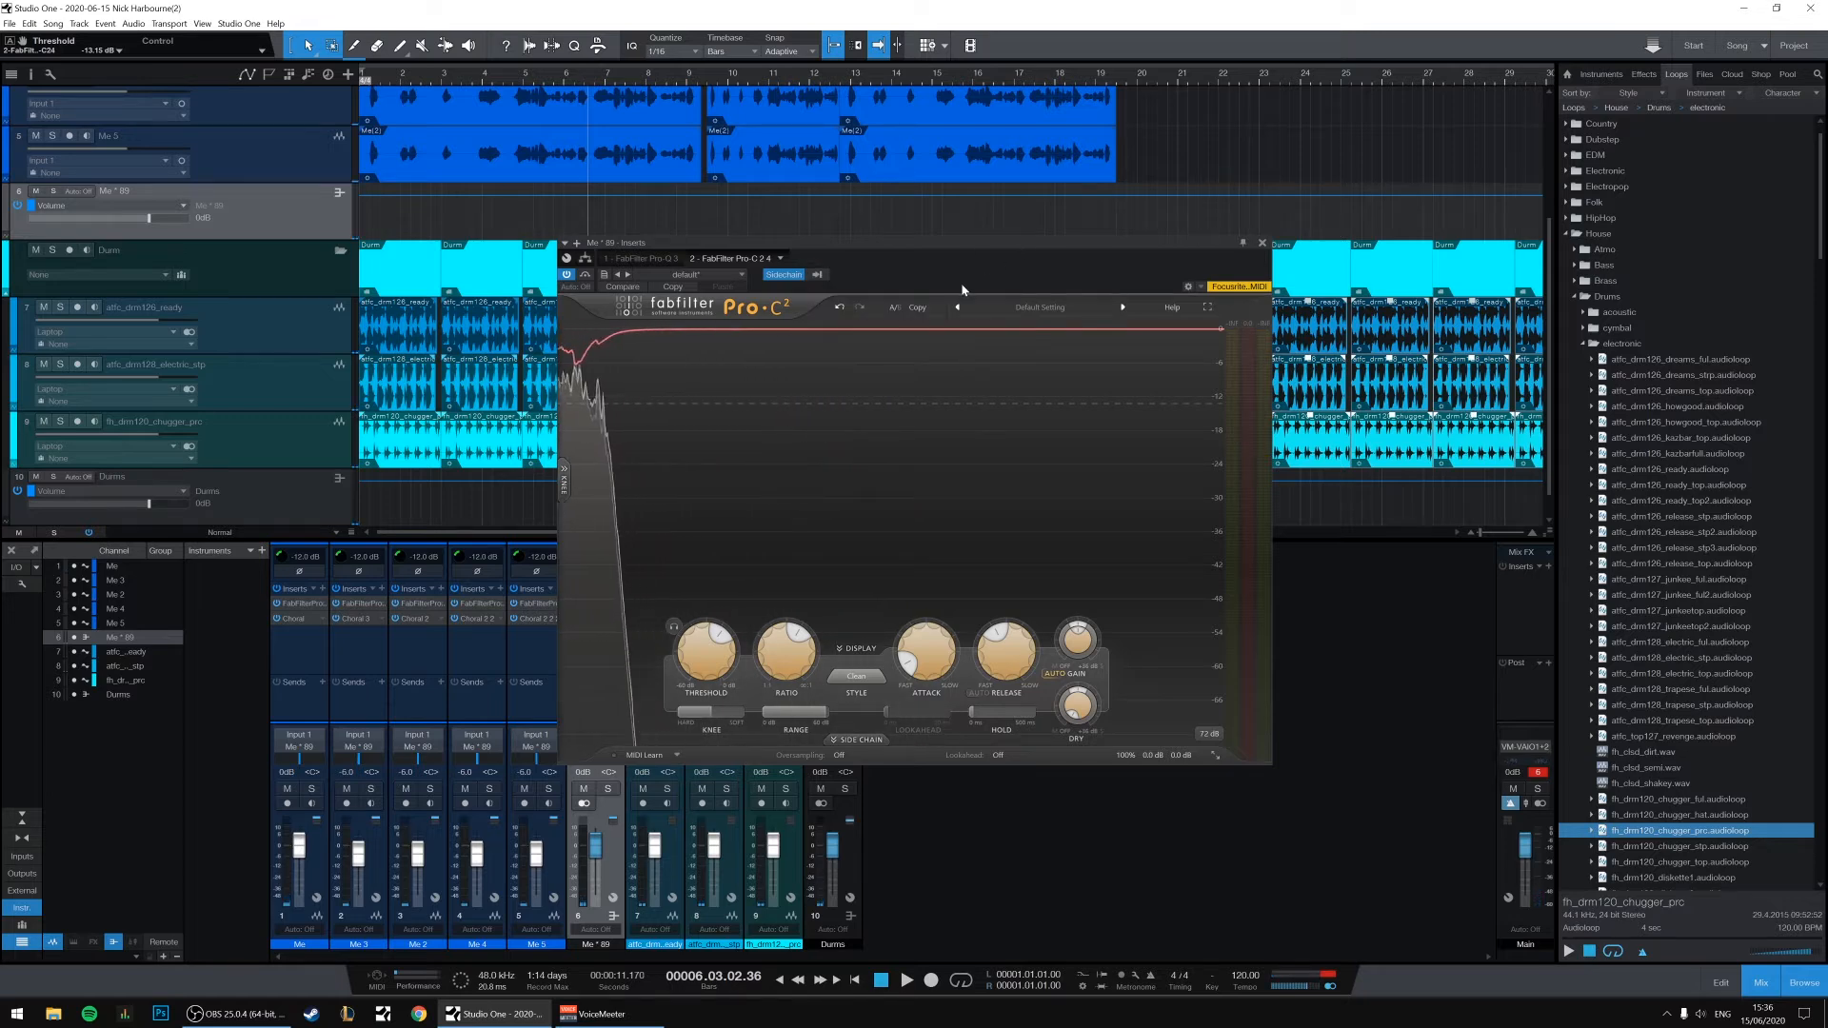
With the song playing from the start, set Pro-C 2's release to about 16 ms, raise its ratio and set the threshold to about -19.2 dB.
drag(736, 752, 692, 523)
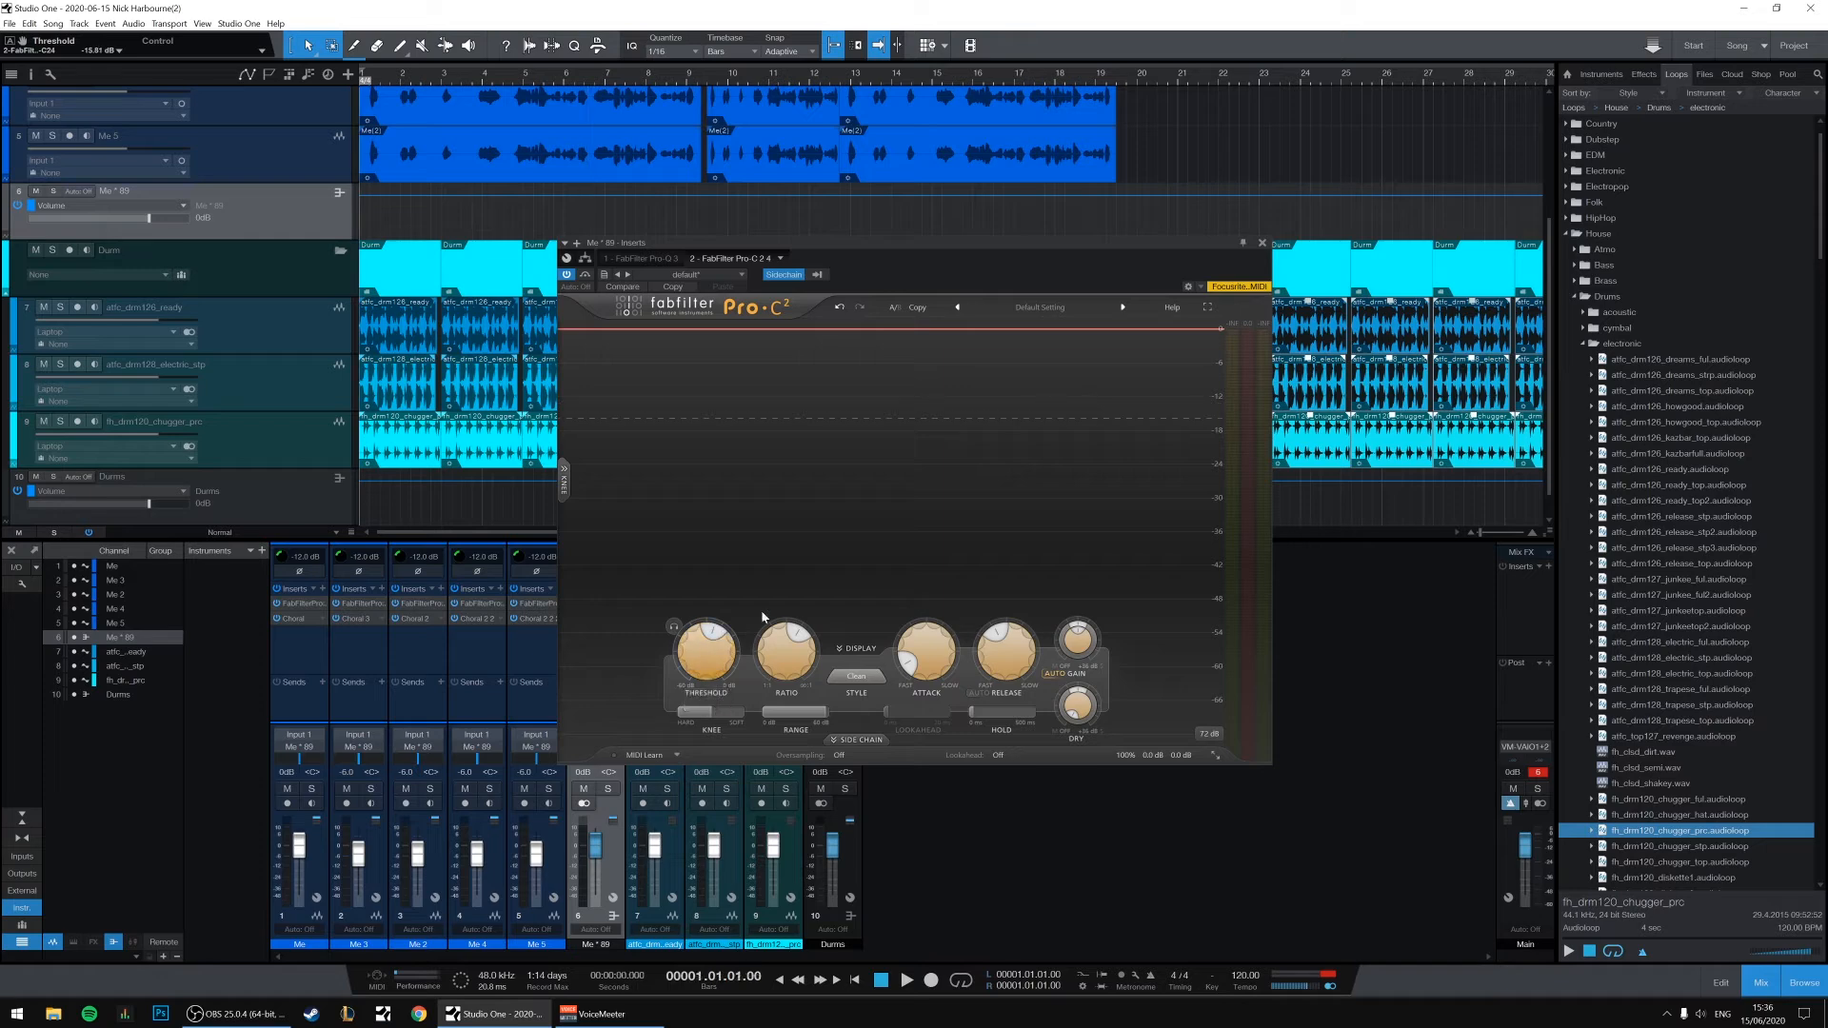
key(space)
drag(1011, 664, 1007, 762)
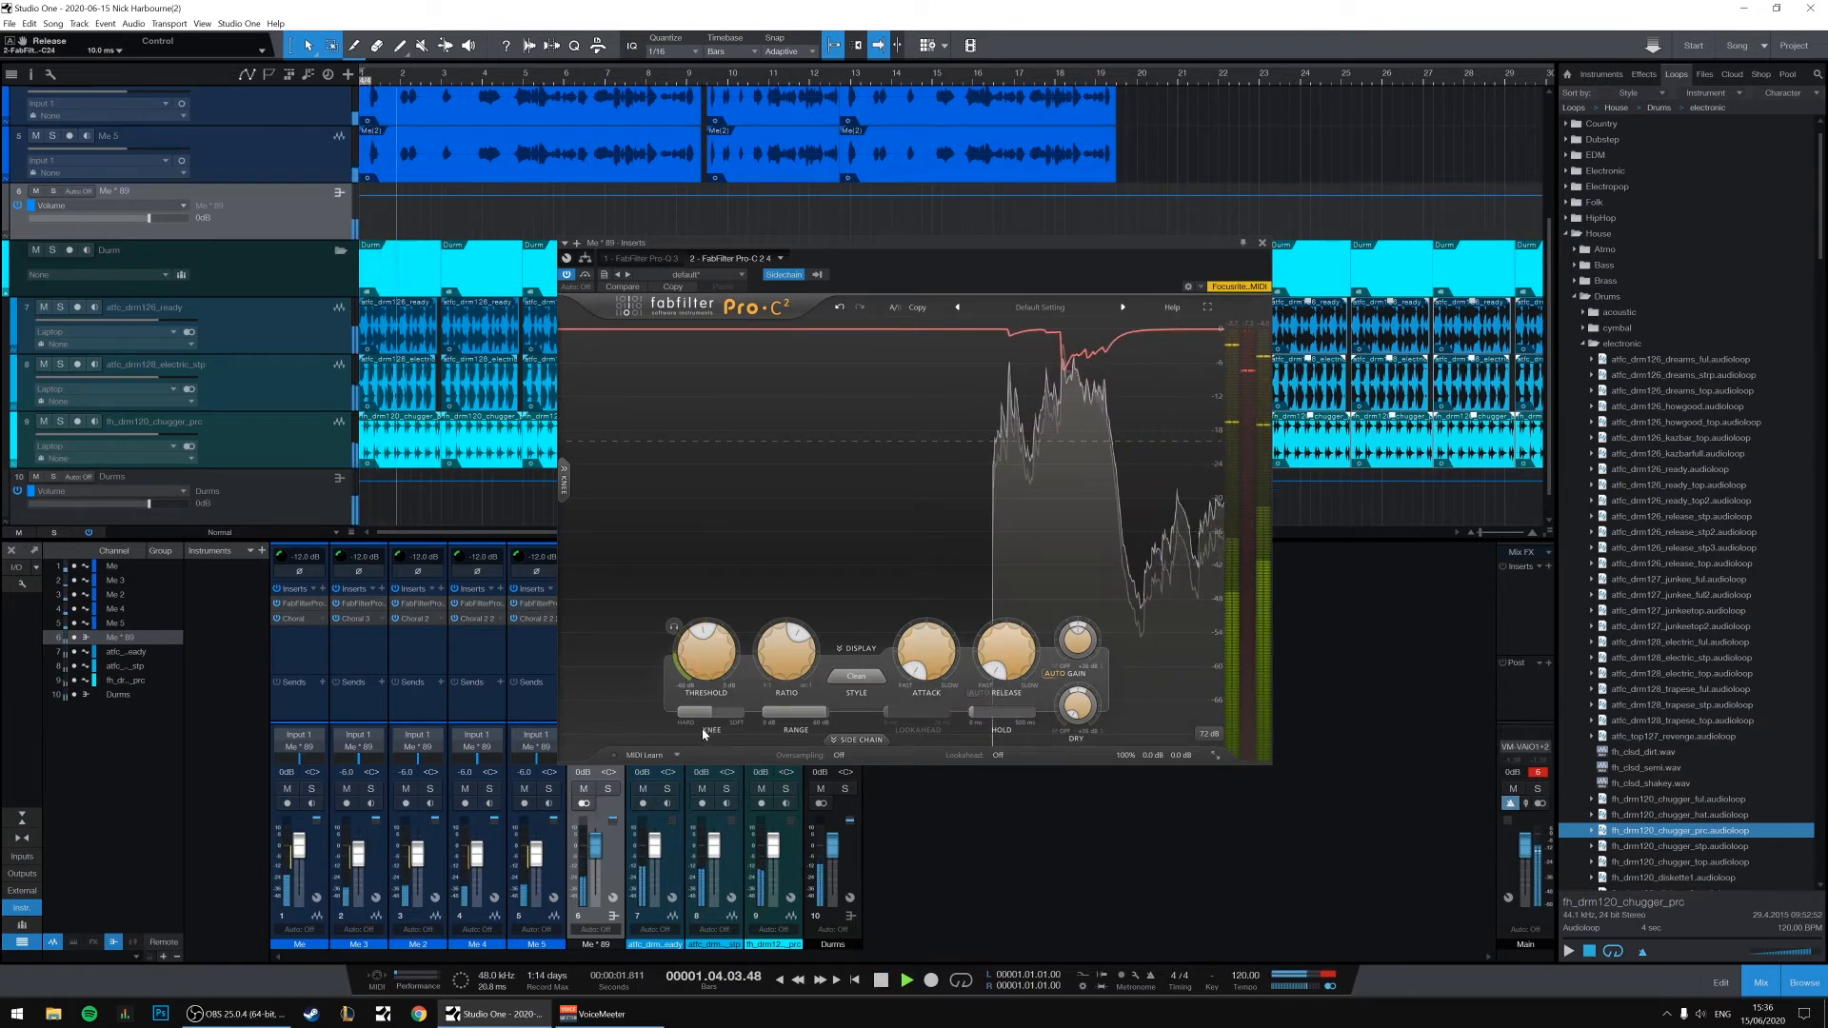
drag(707, 666, 788, 611)
scroll(716, 676, down, 10)
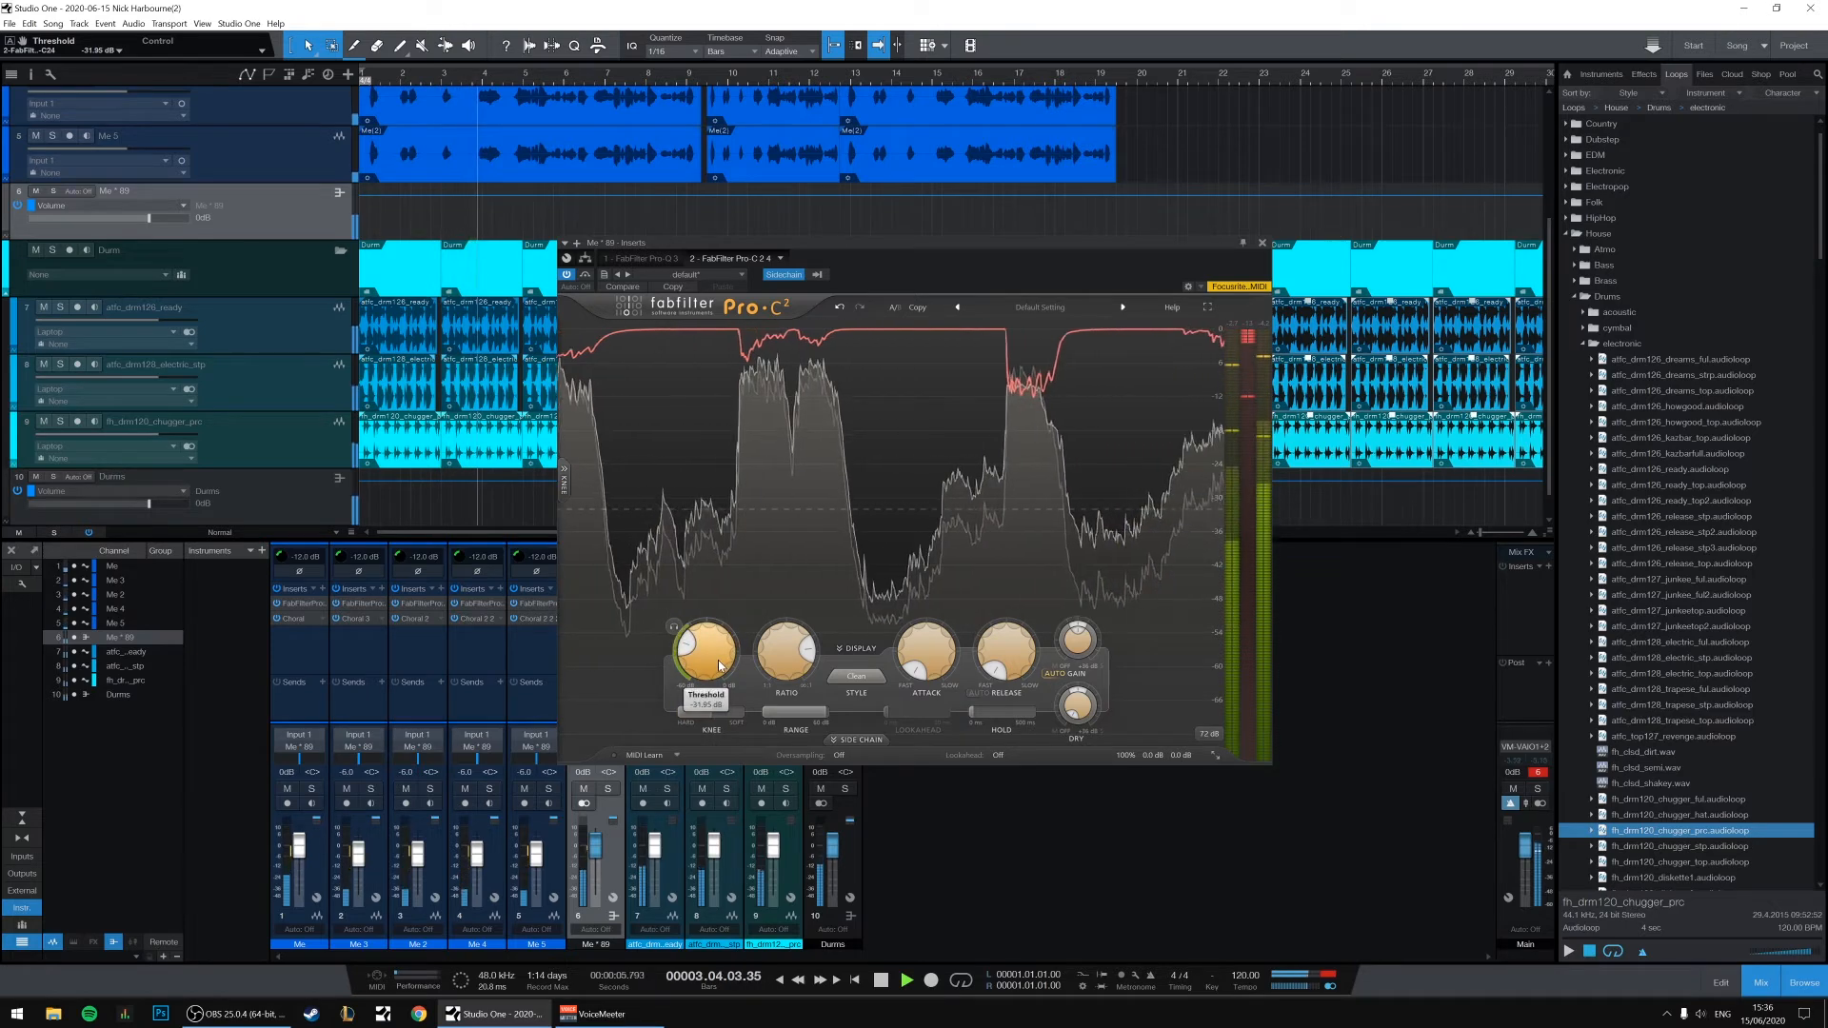
drag(730, 649, 741, 607)
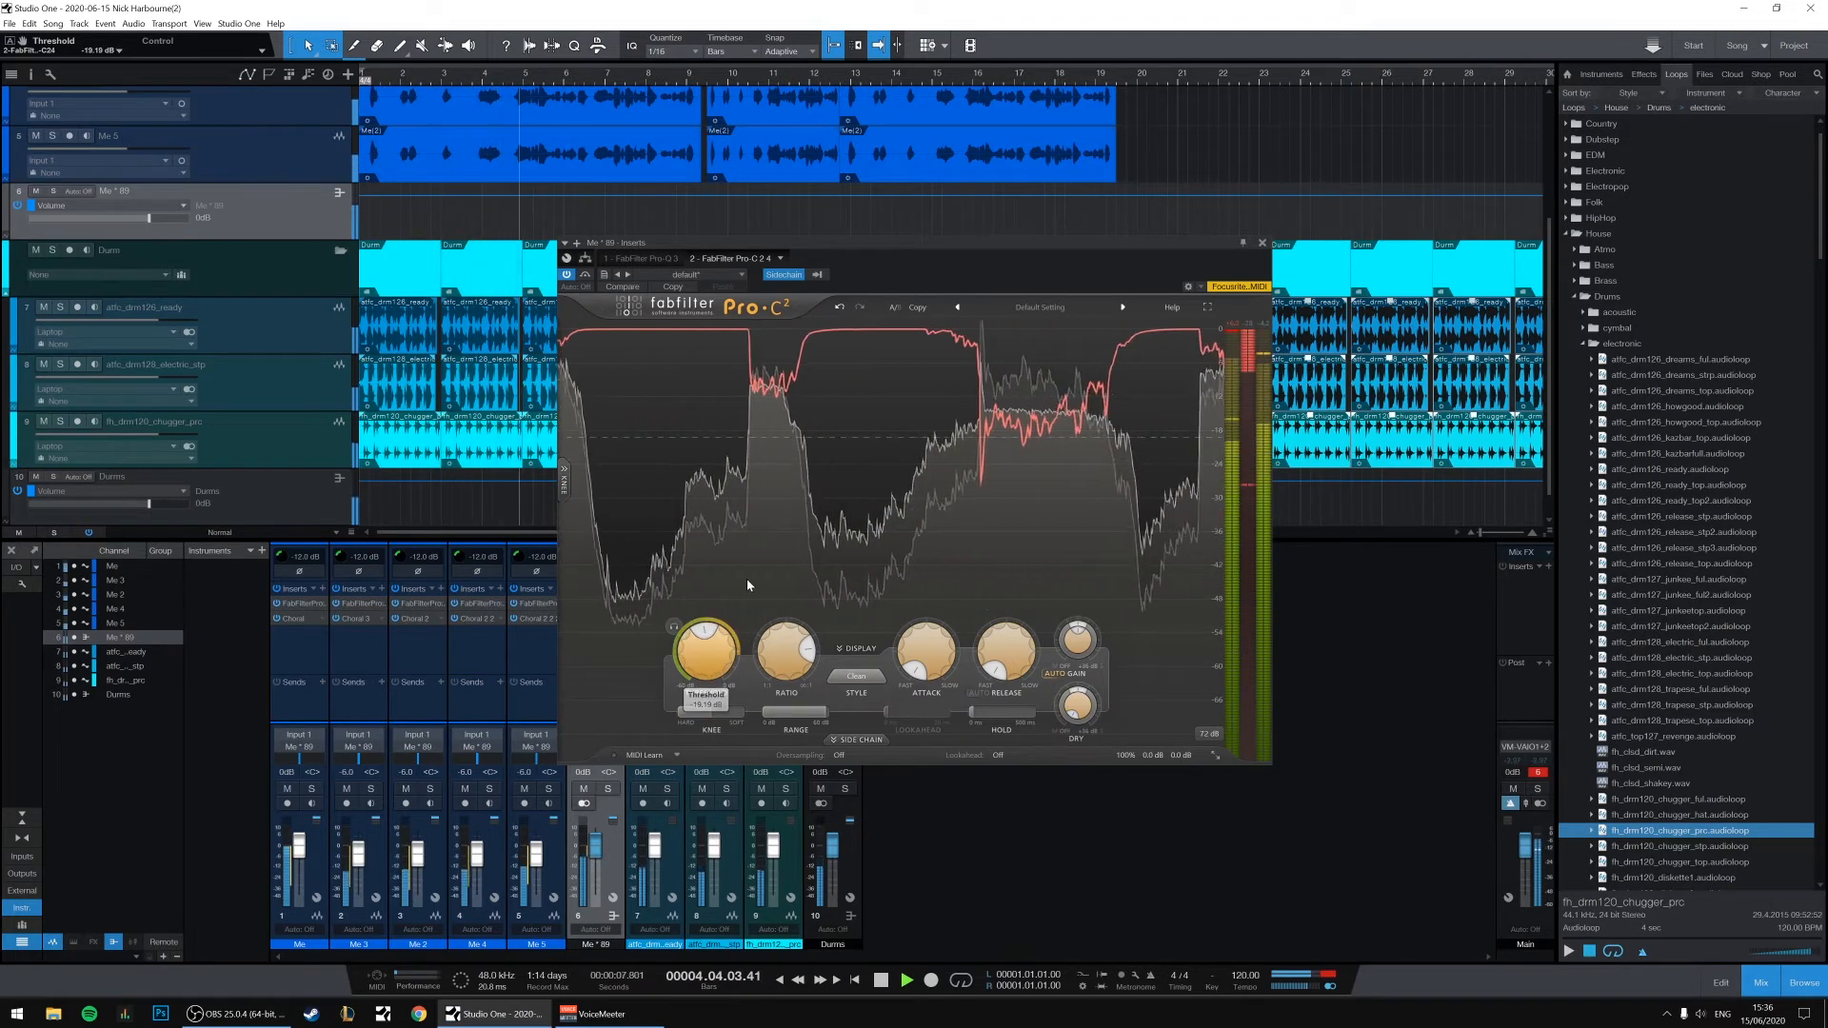
Switch Pro-C 2's side chain to the external input, set its threshold to about -14.2 dB, then stop playback and close the plug-in.
click(860, 740)
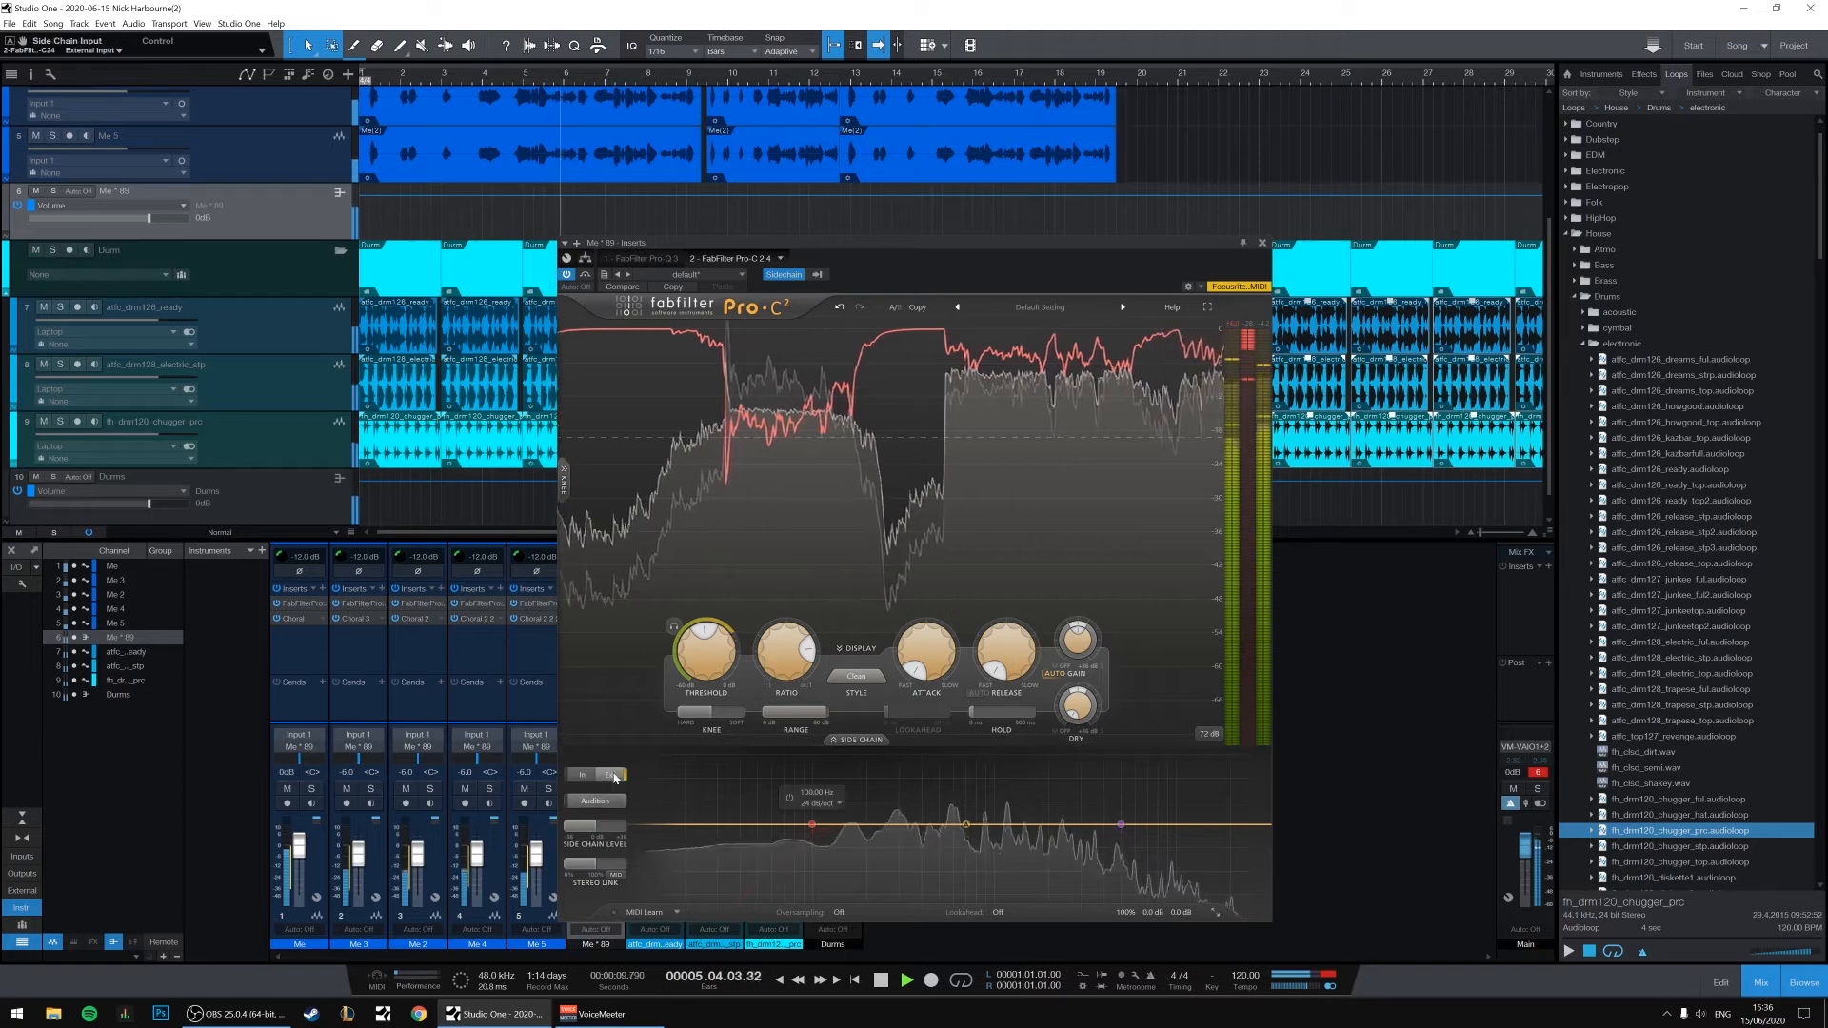
scroll(710, 656, up, 5)
scroll(710, 657, up, 2)
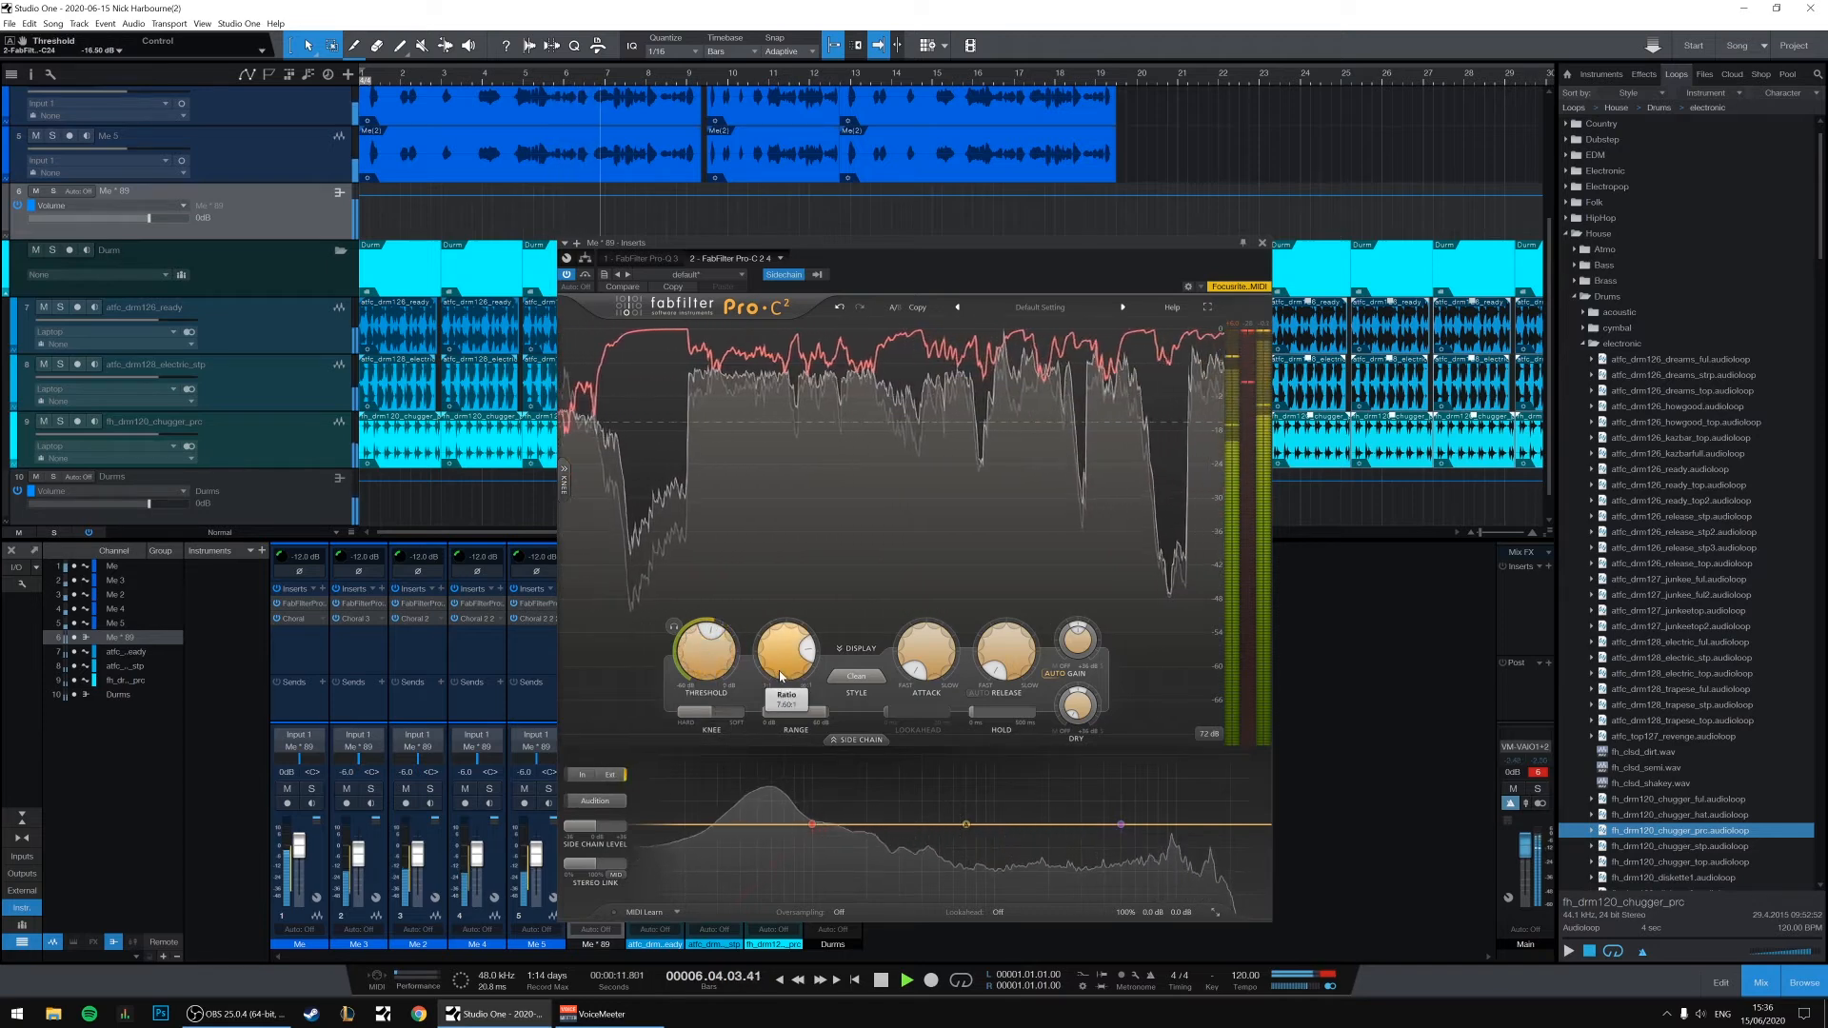
drag(700, 650, 700, 652)
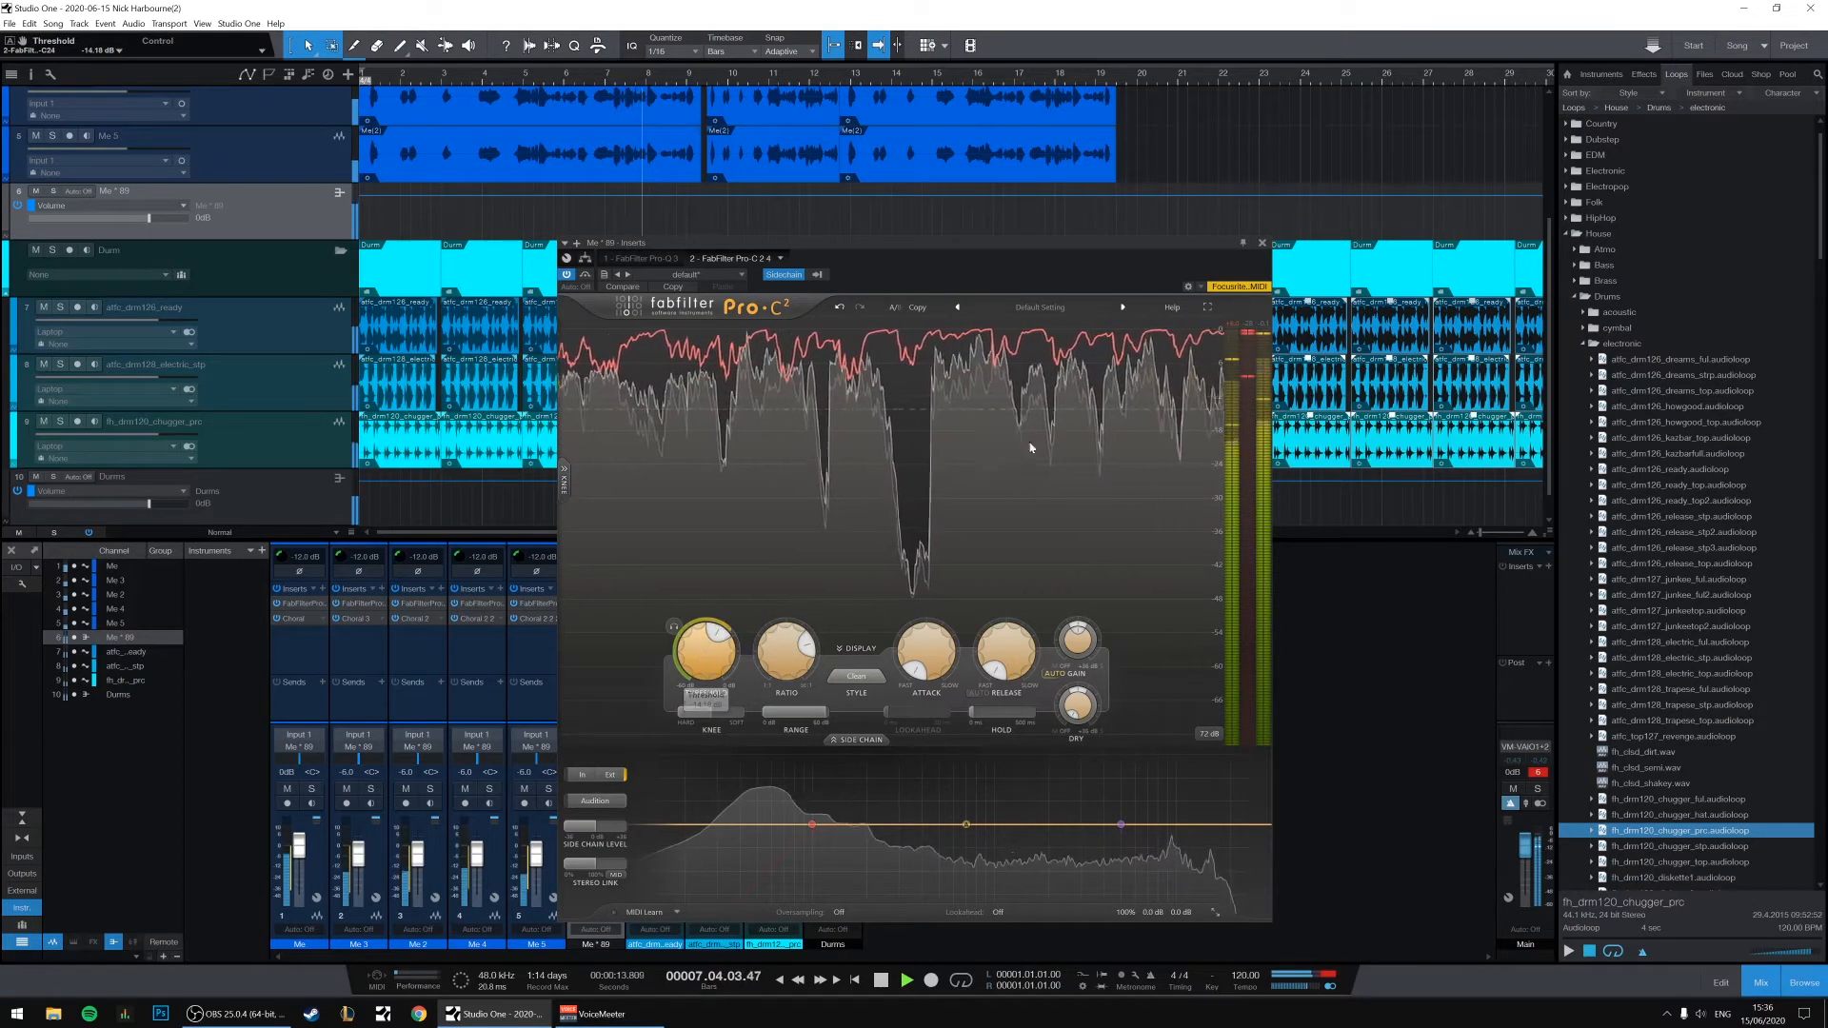
key(space)
key(Escape)
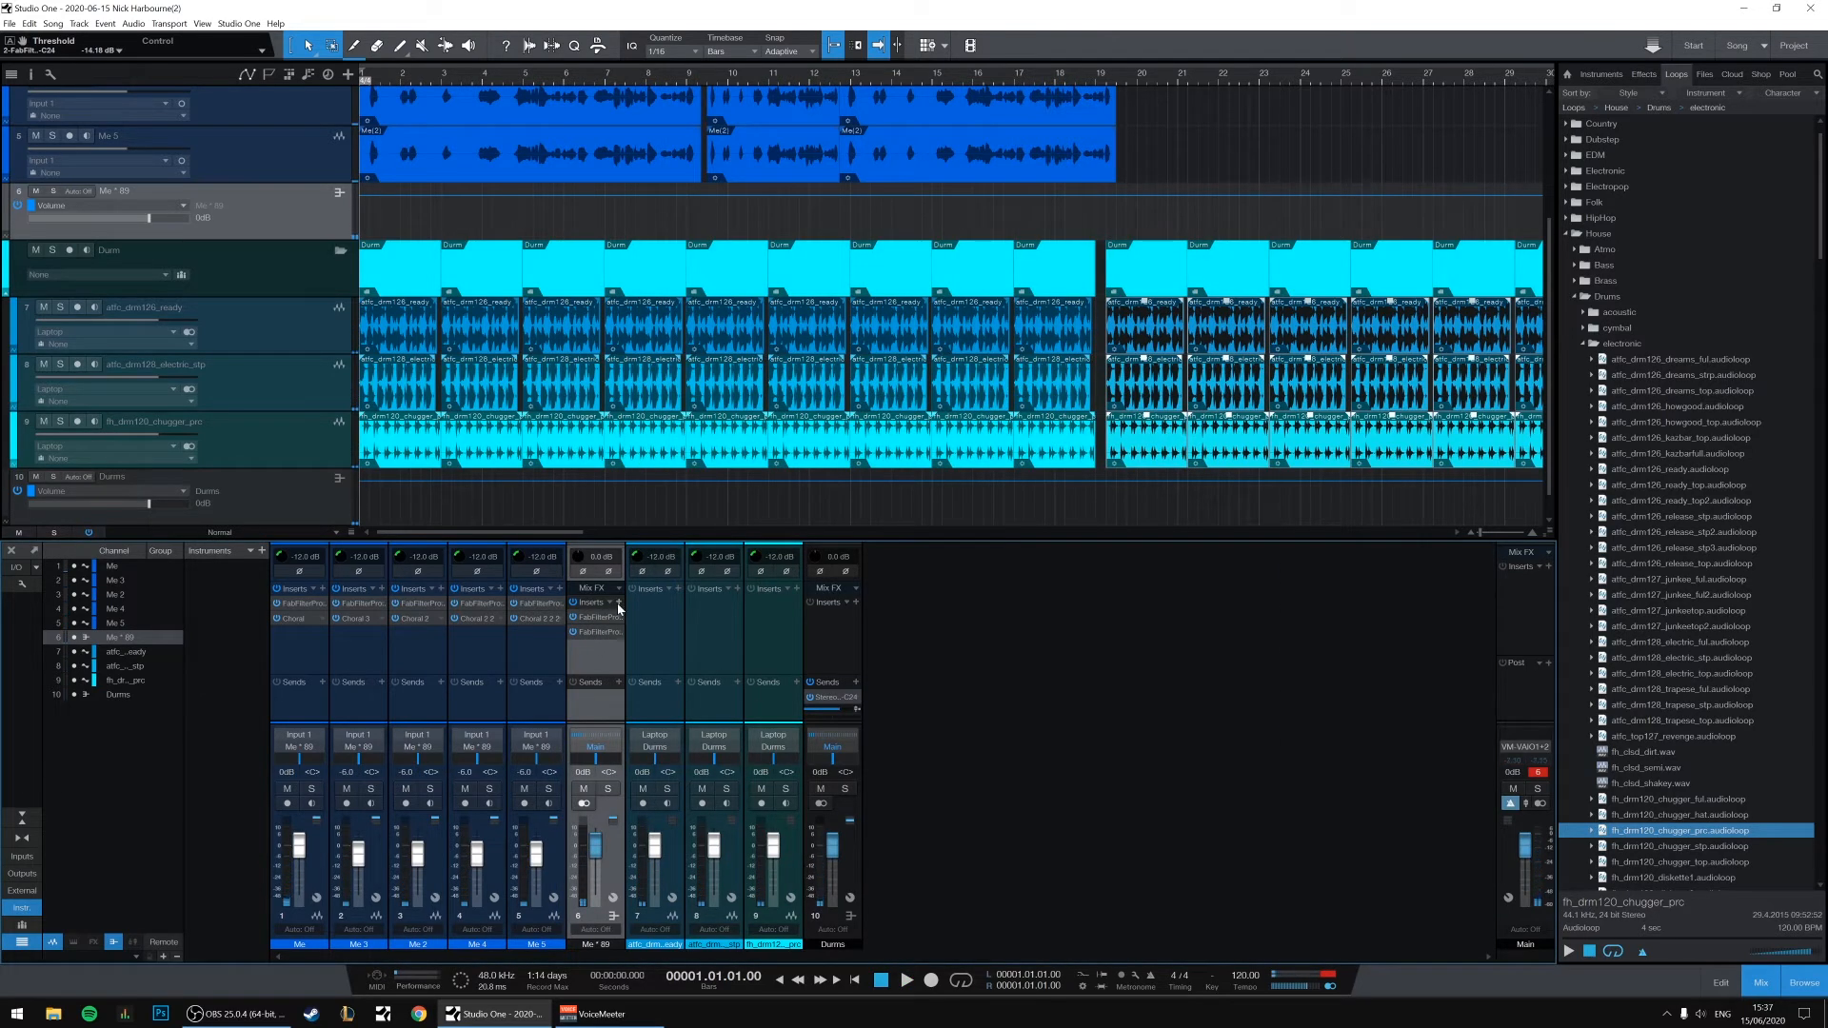
Insert FabFilter Pro-G on the Durms bus and feed its sidechain from all five voice channels.
click(856, 603)
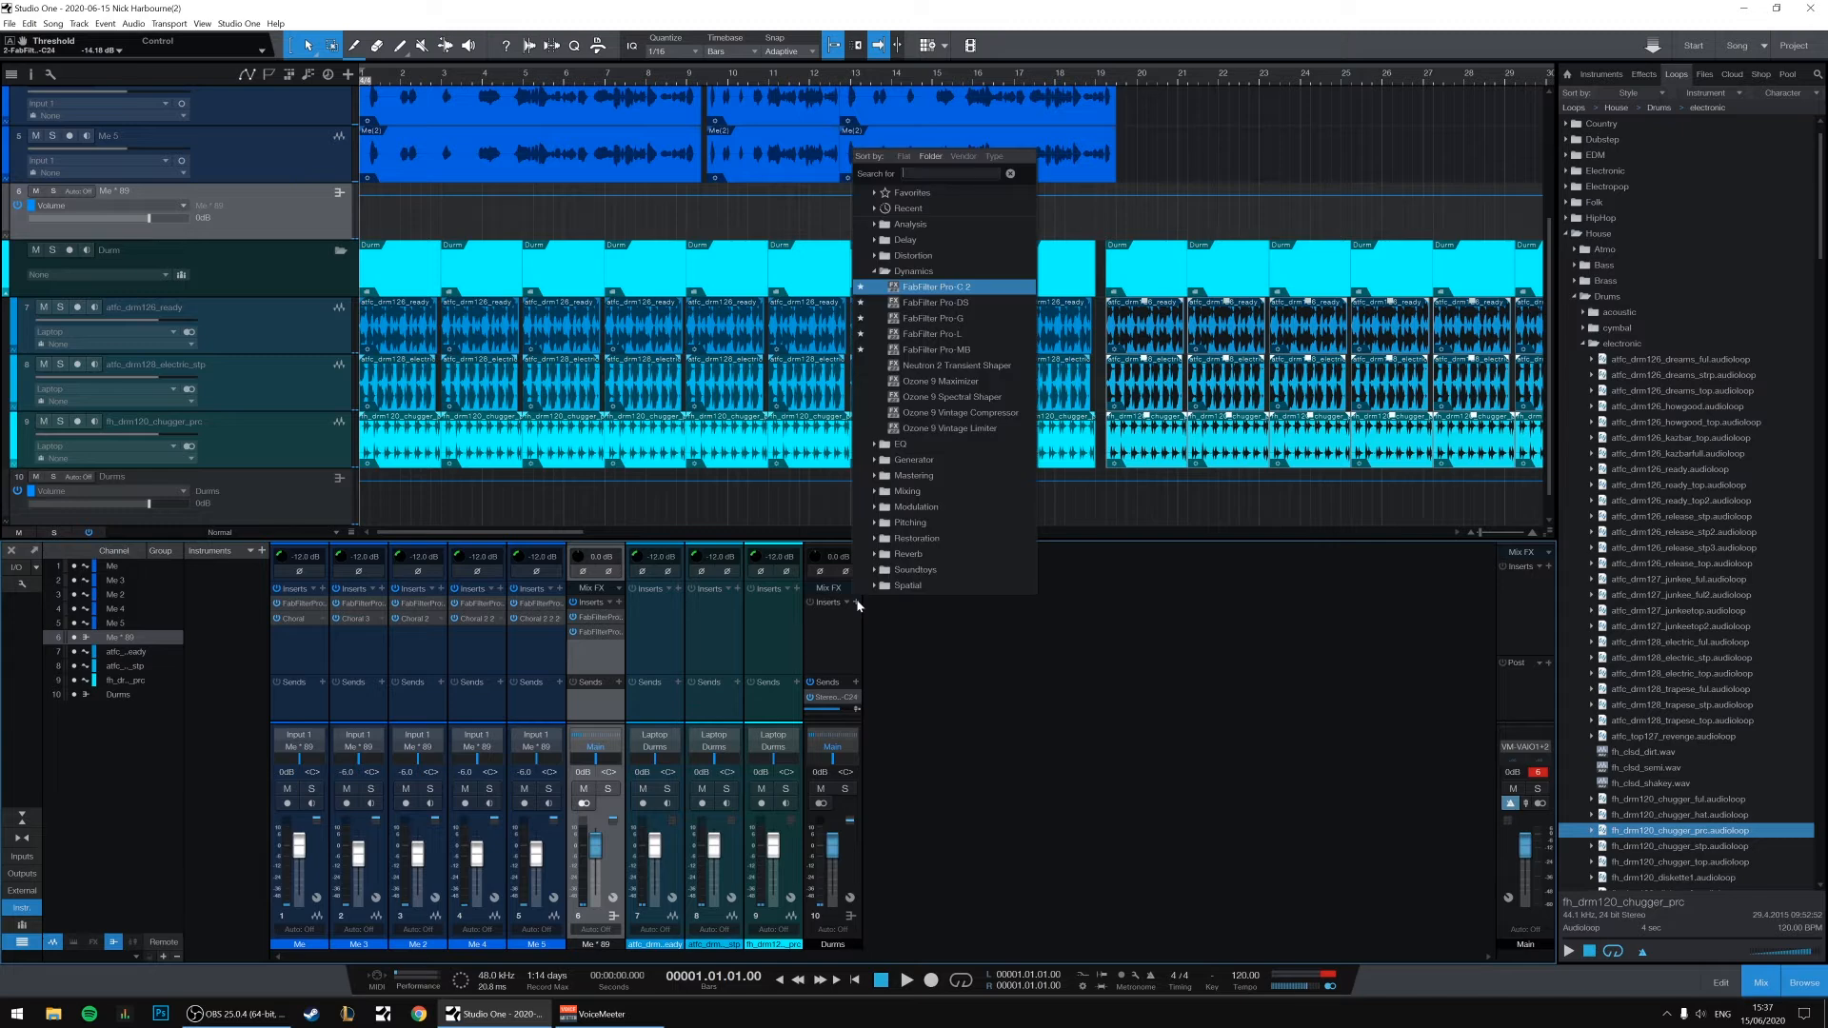
click(928, 318)
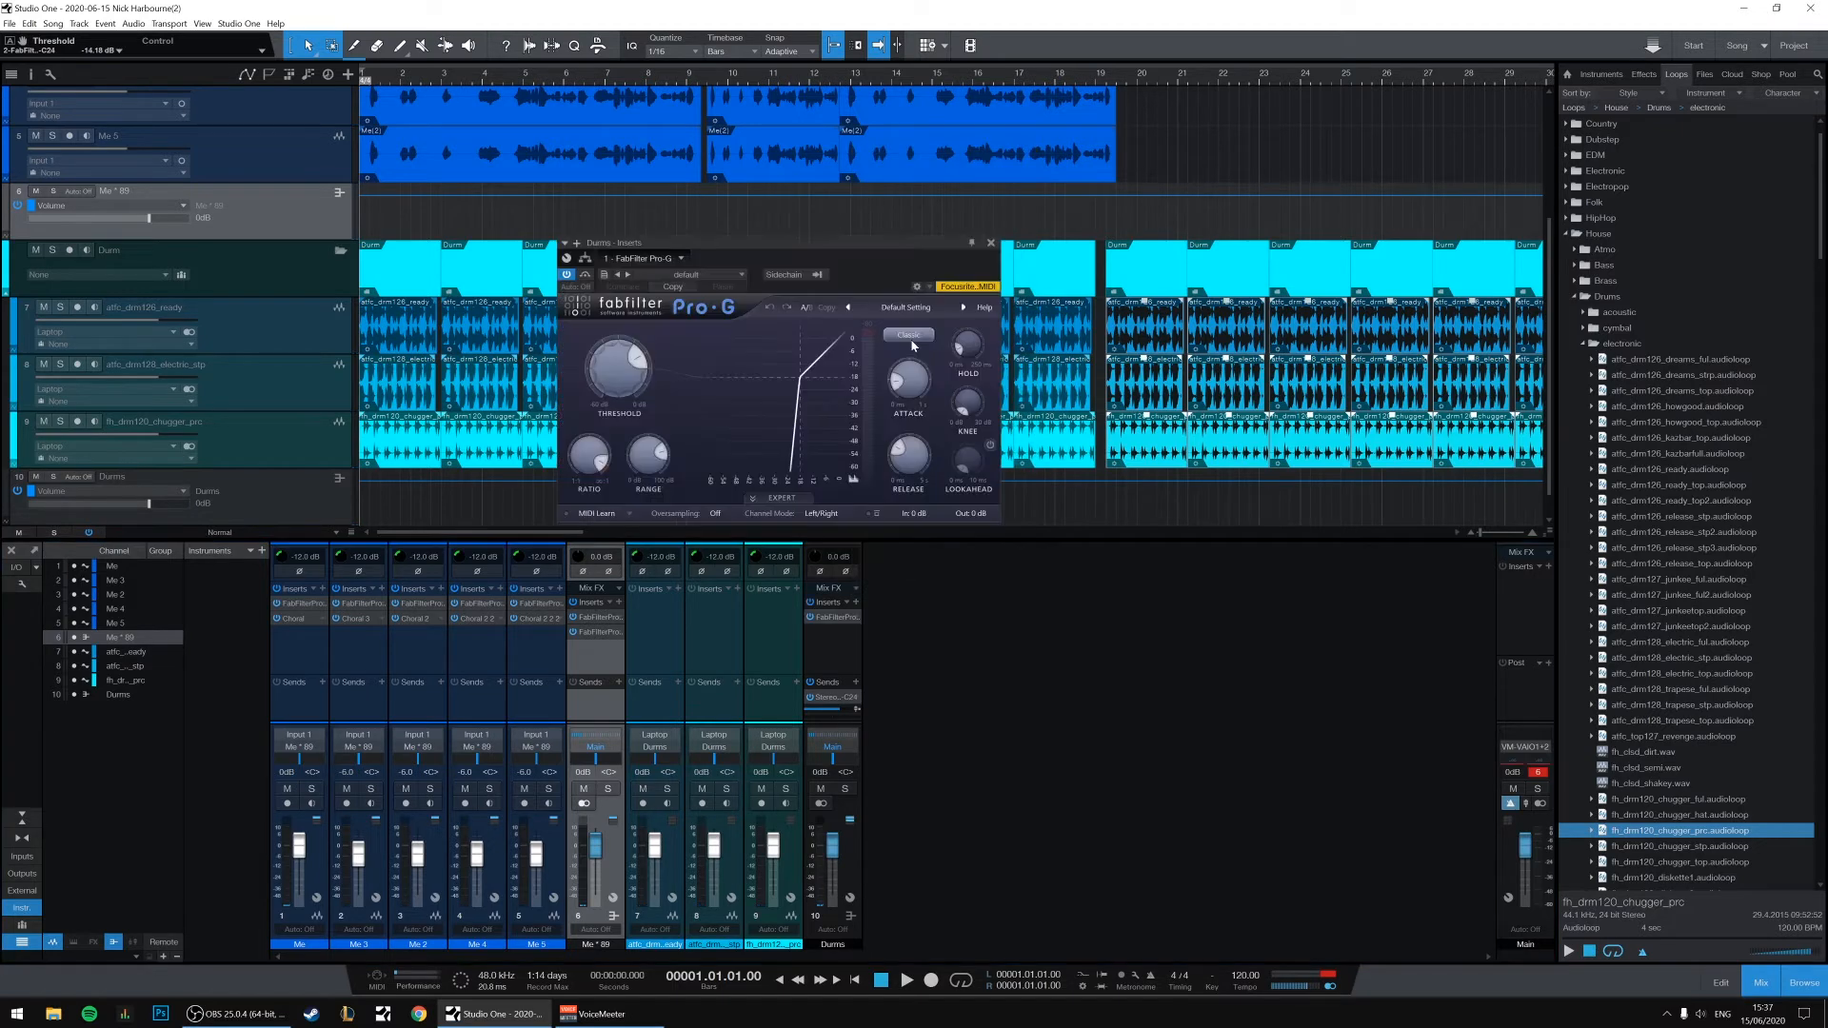
click(784, 274)
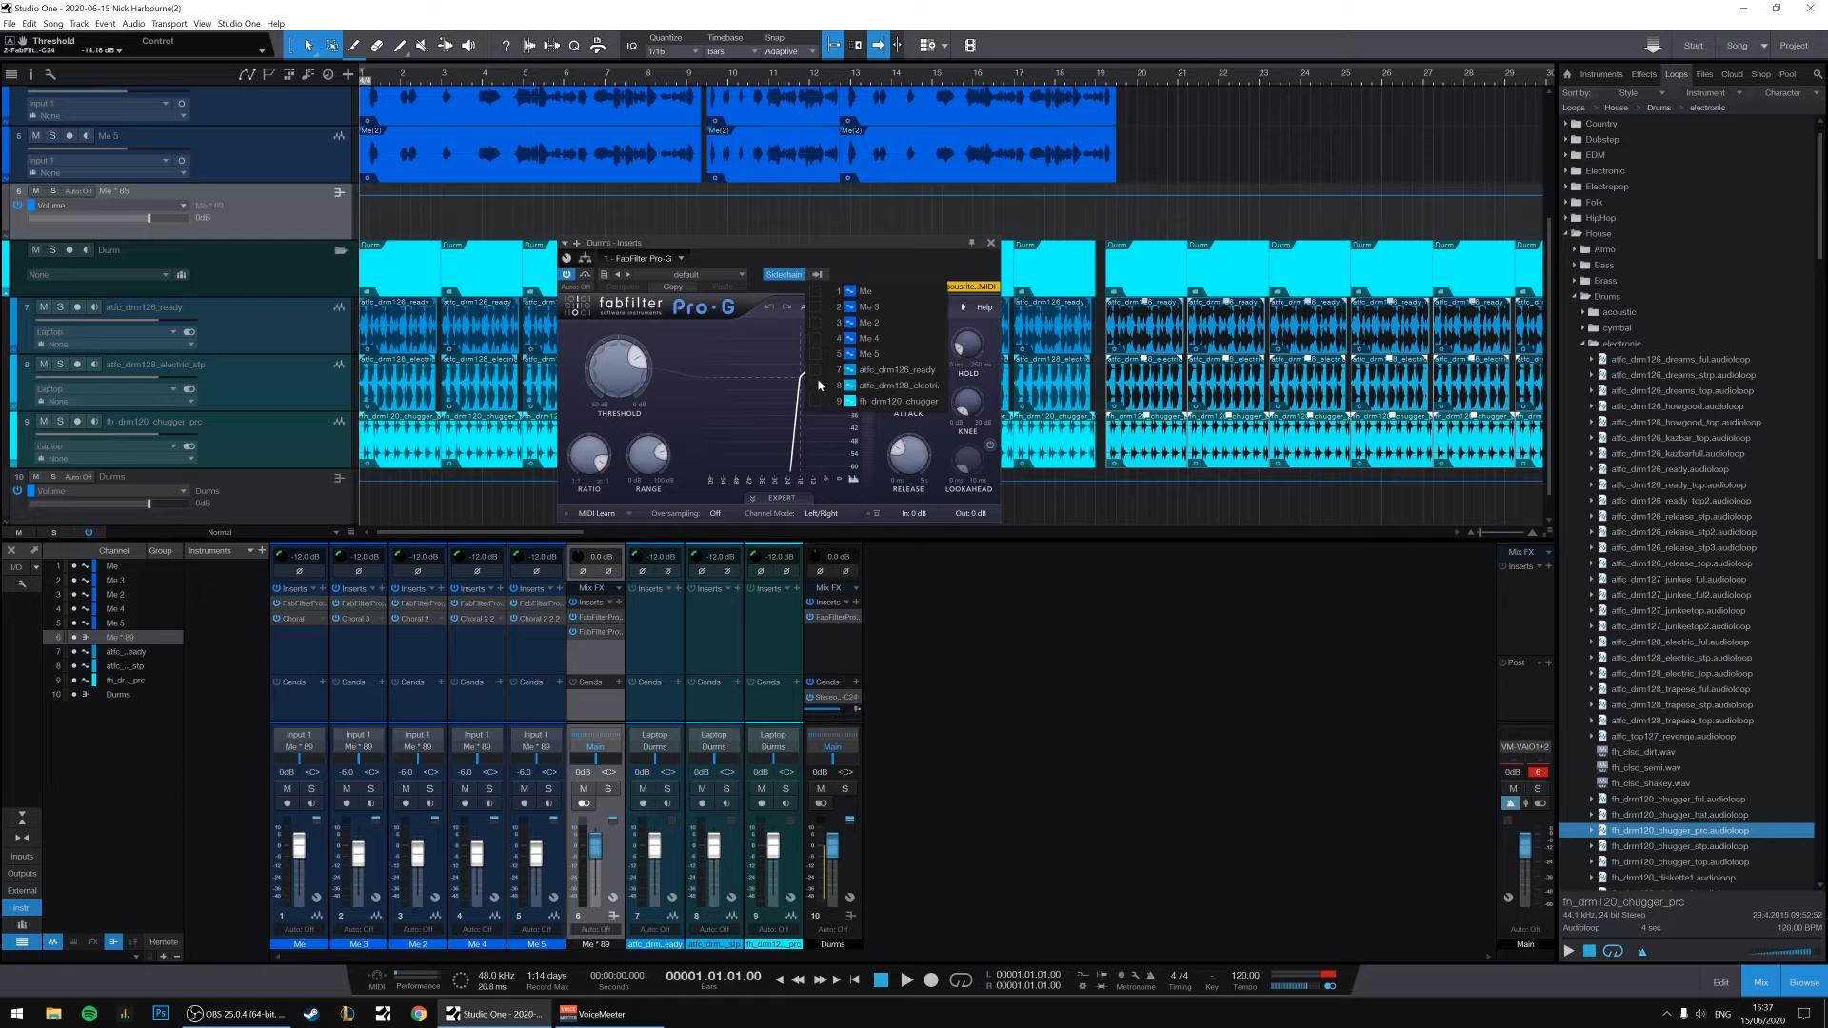
click(851, 276)
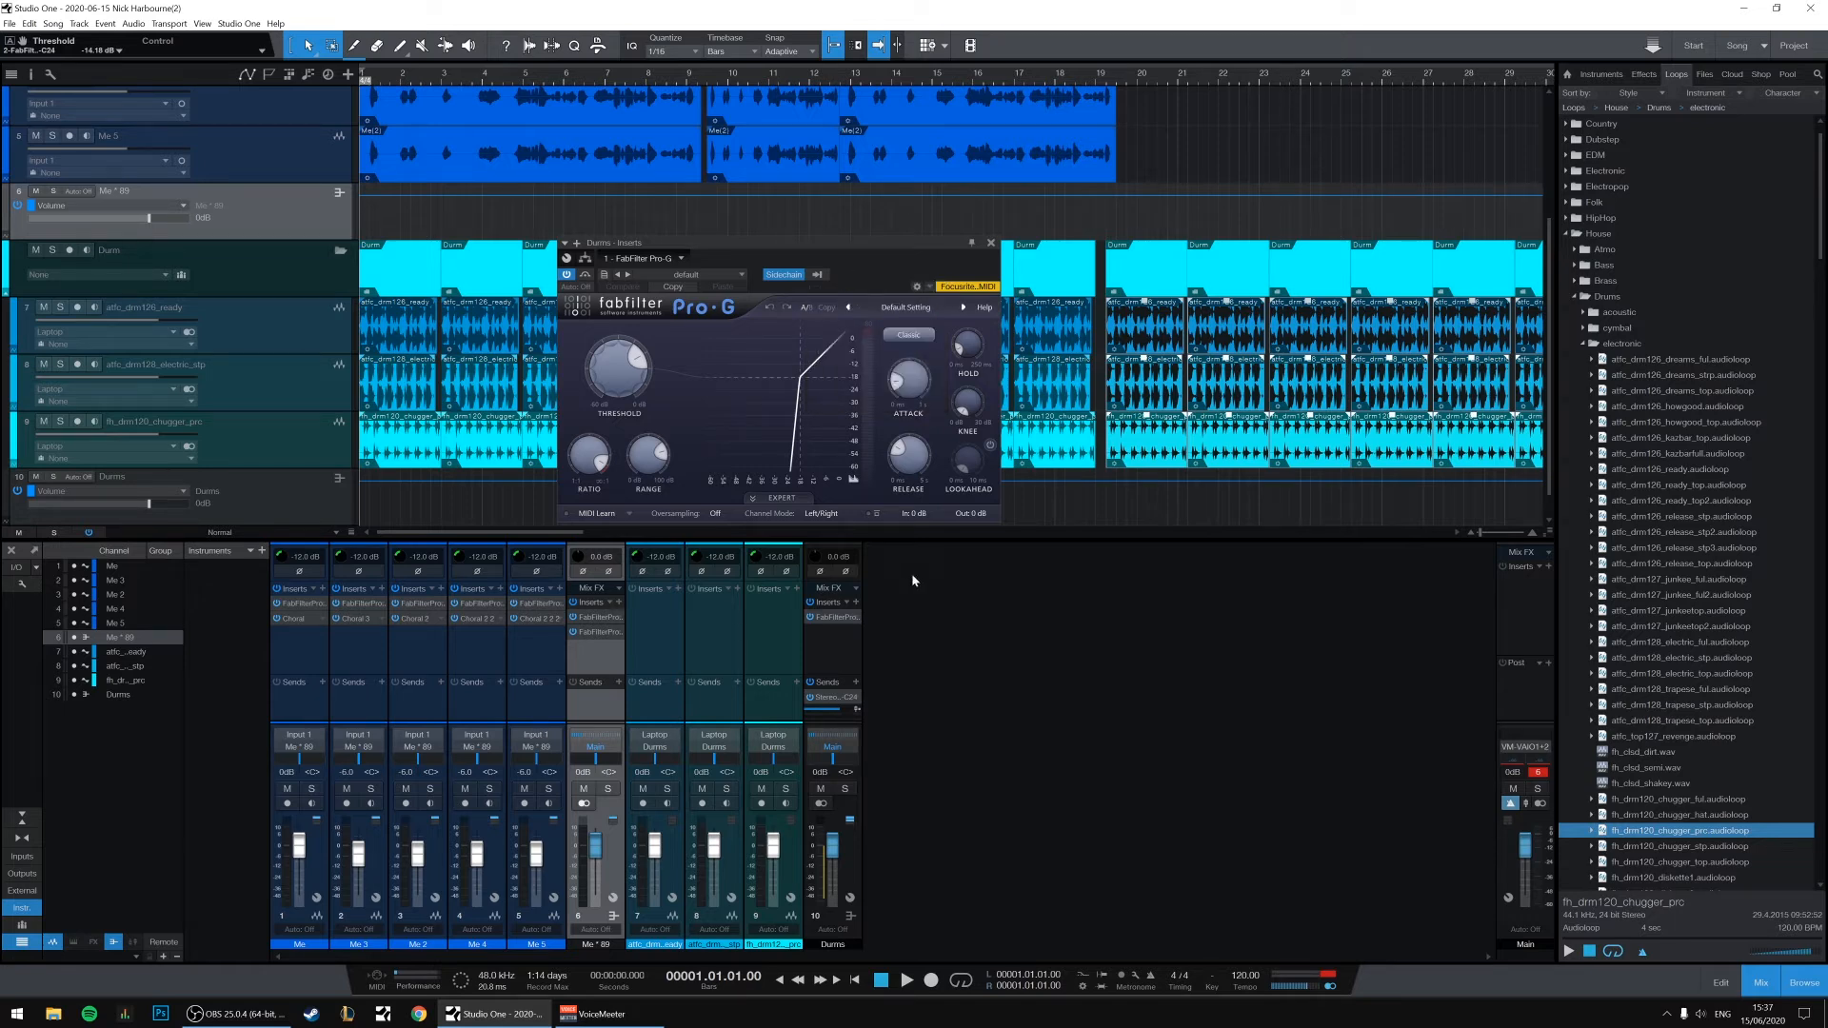
click(839, 709)
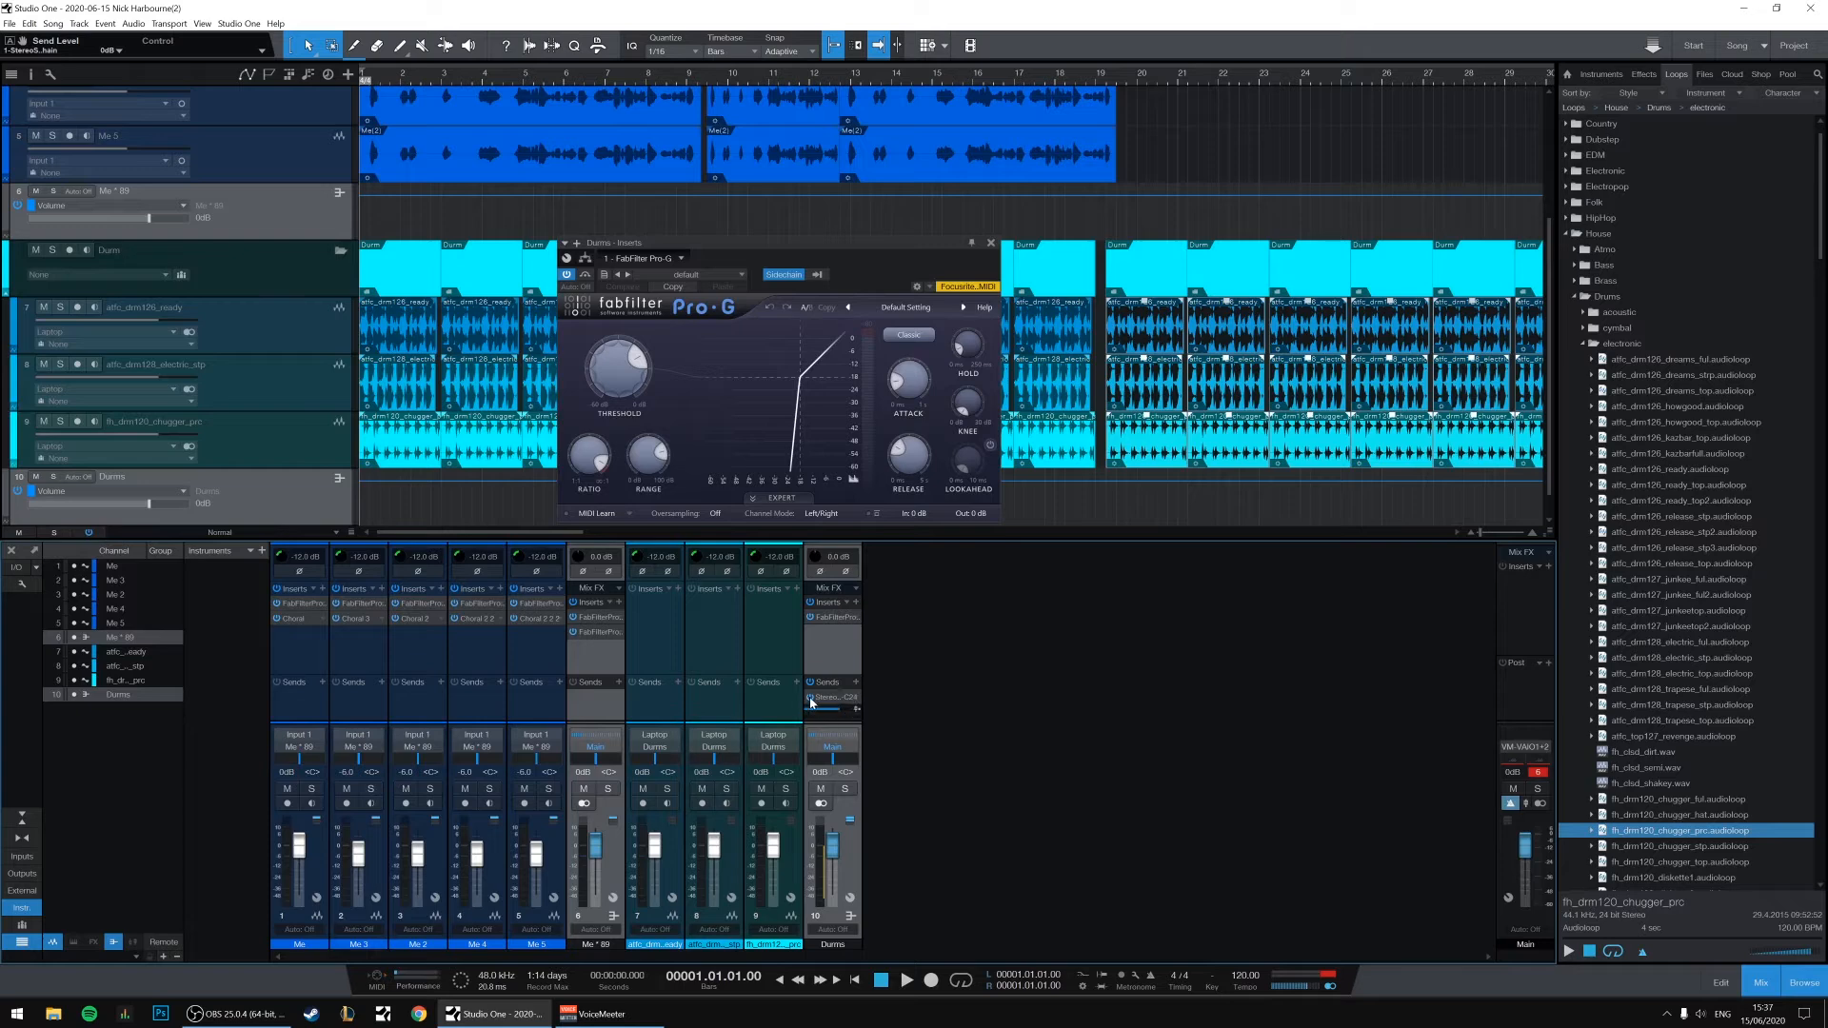
click(816, 275)
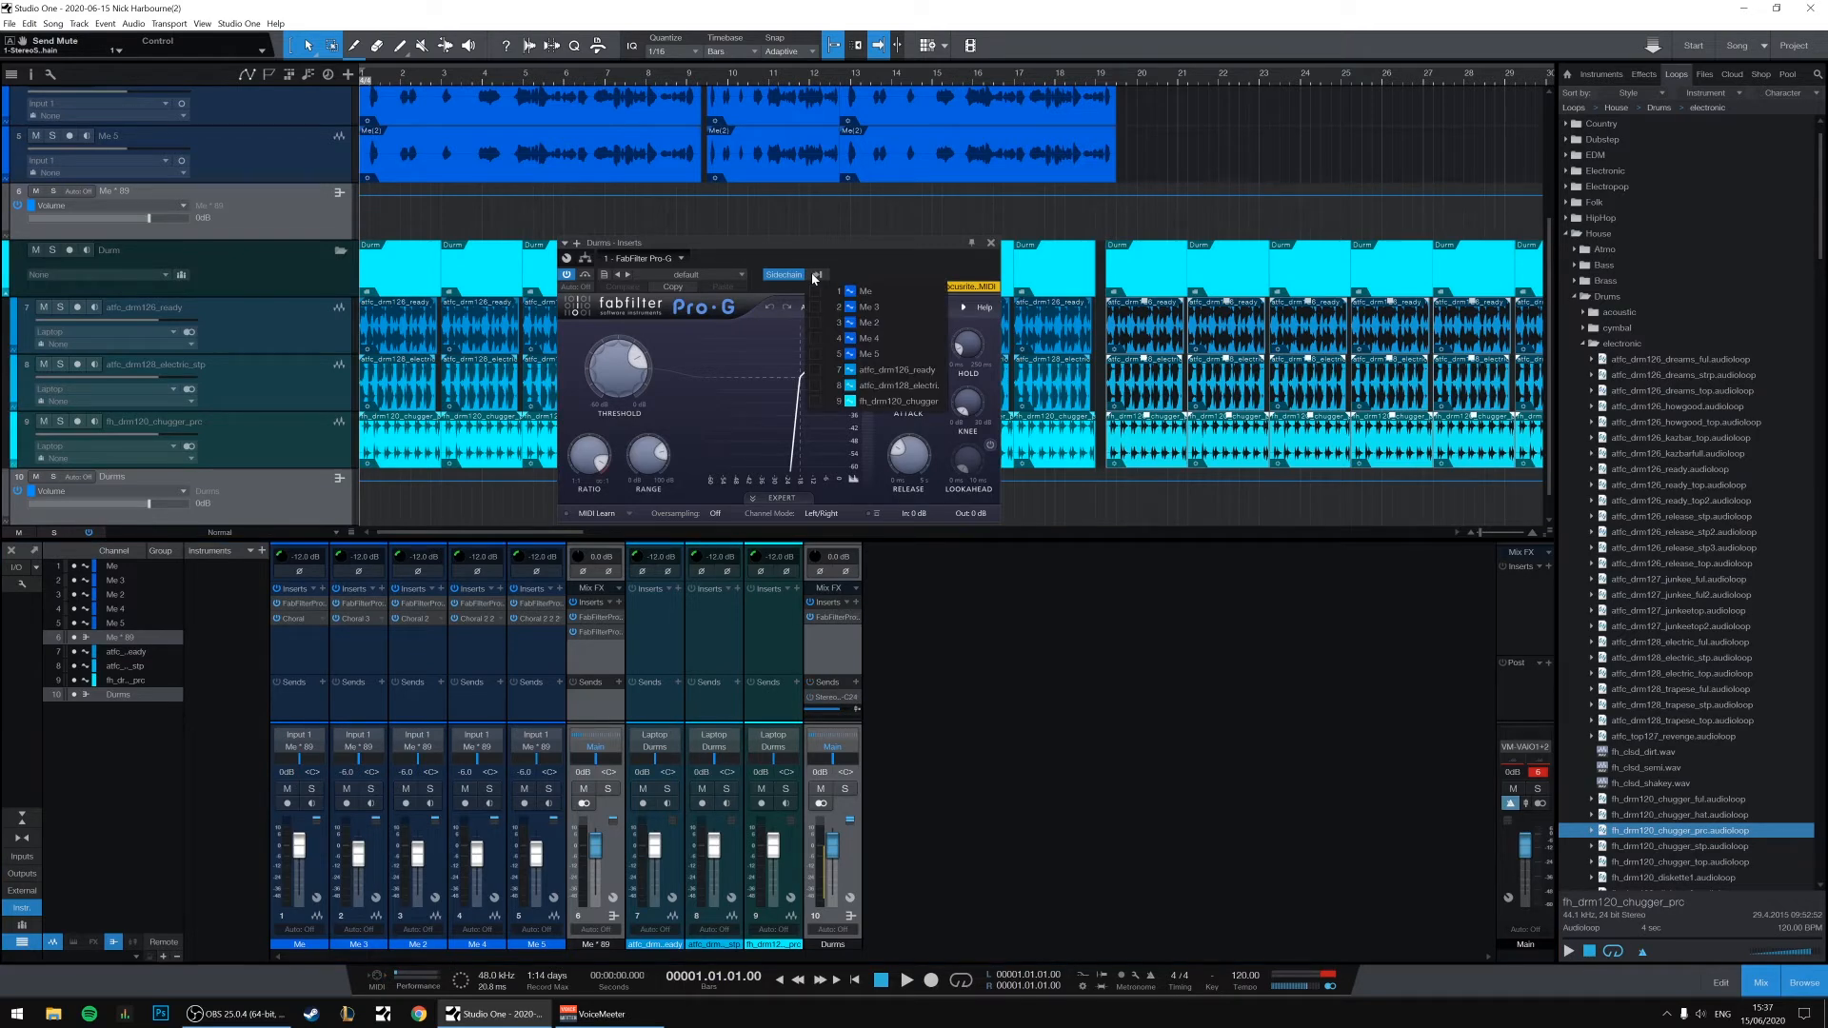
click(852, 275)
click(817, 275)
click(869, 255)
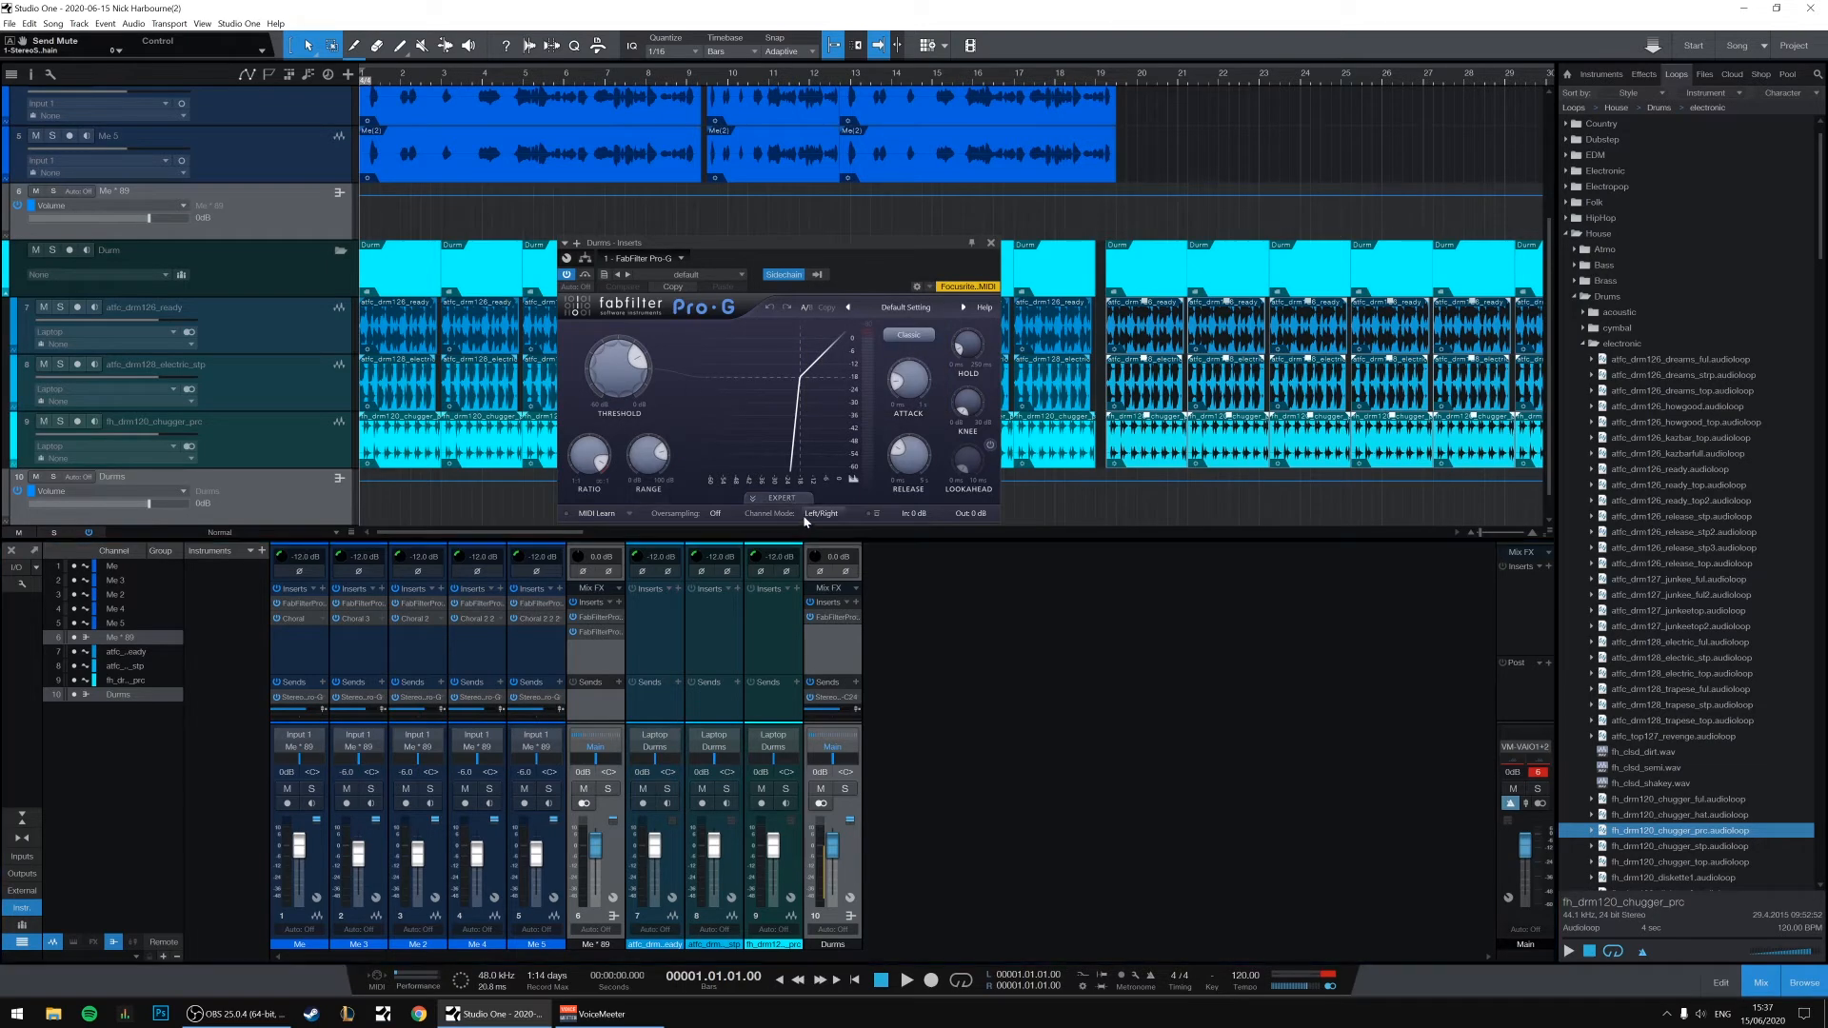
Switch Pro-G's side chain to the external input, adjust its range, ratio and threshold, and set the release to 0 ms with the song playing.
click(781, 498)
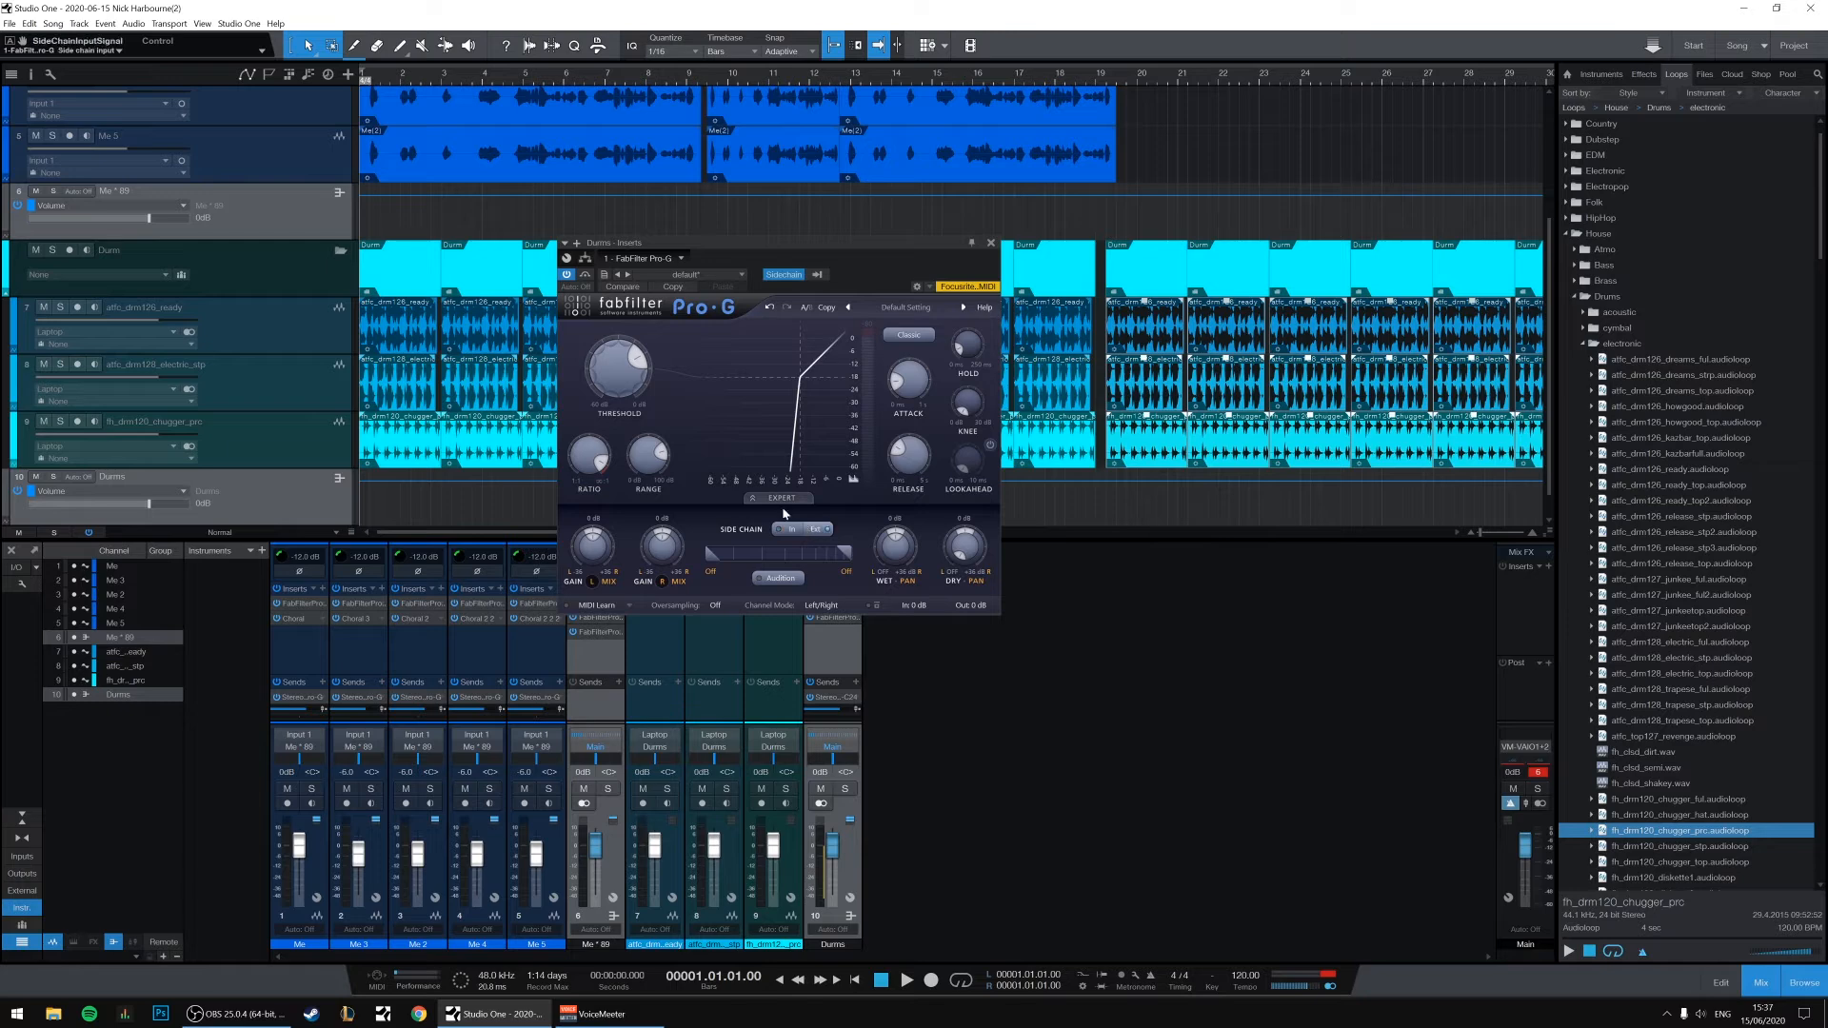
click(775, 499)
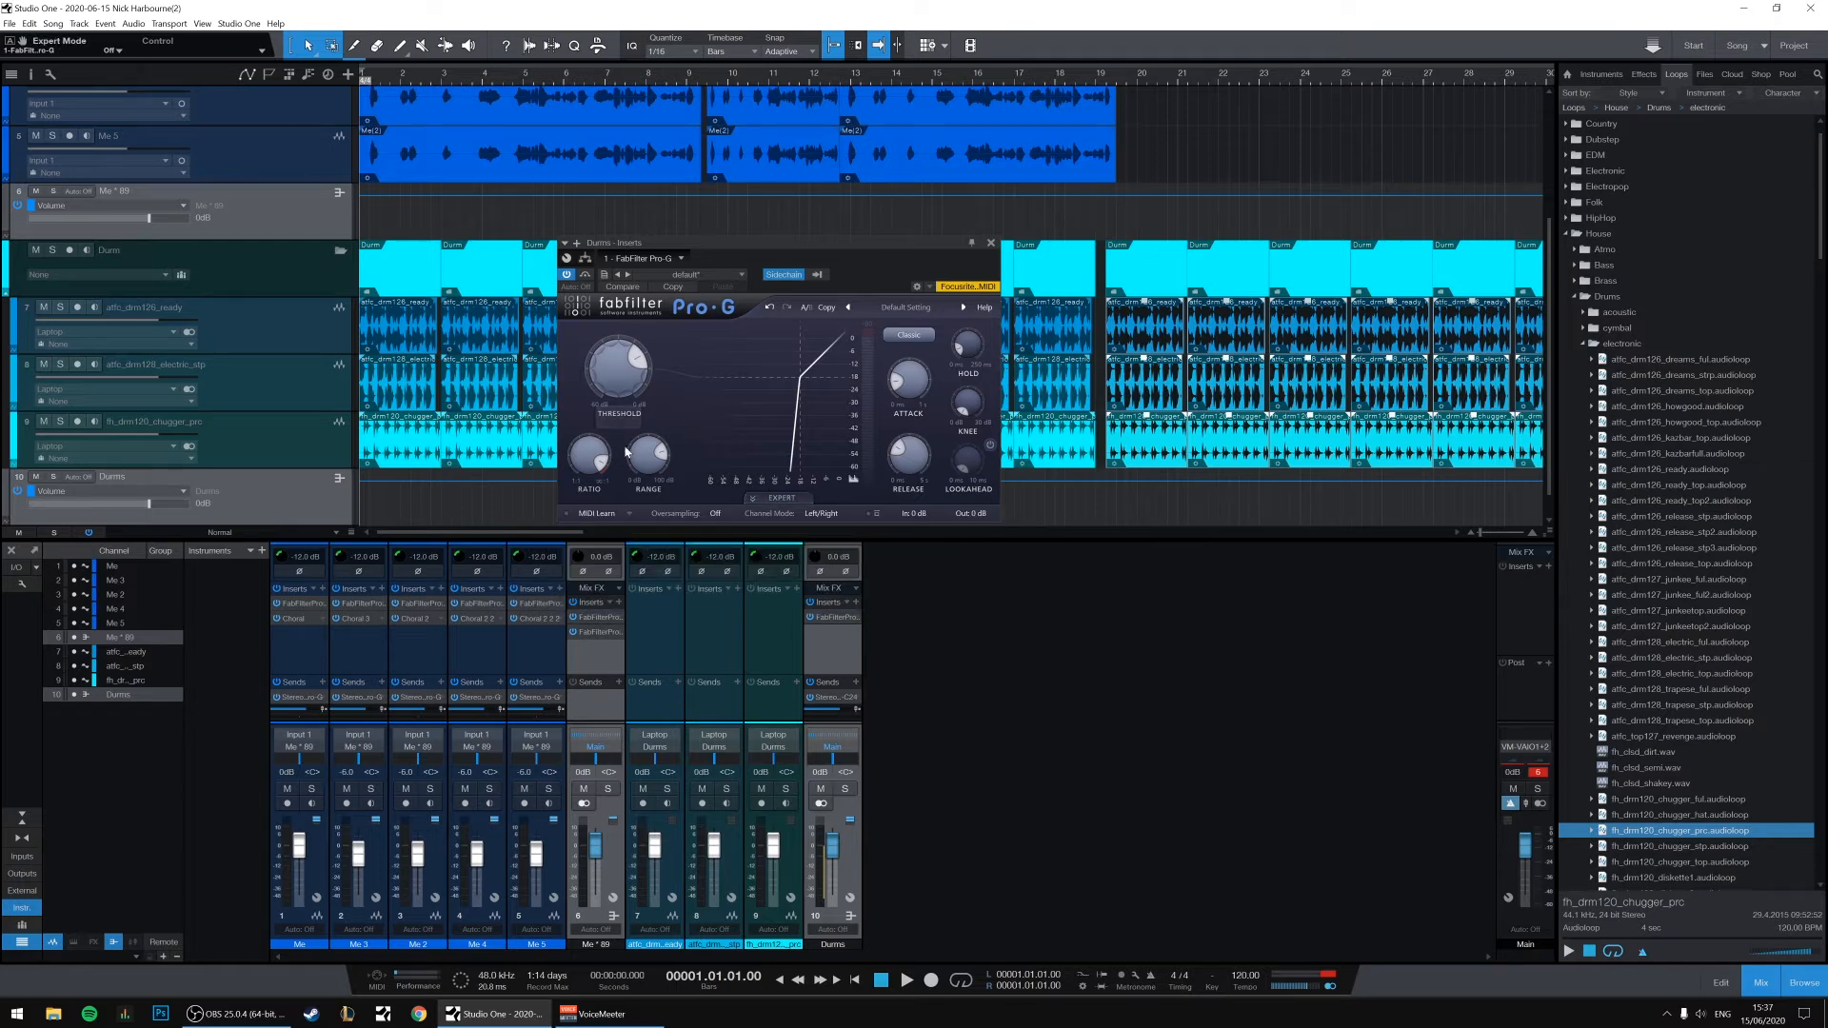
drag(649, 454, 655, 404)
drag(594, 456, 635, 350)
key(space)
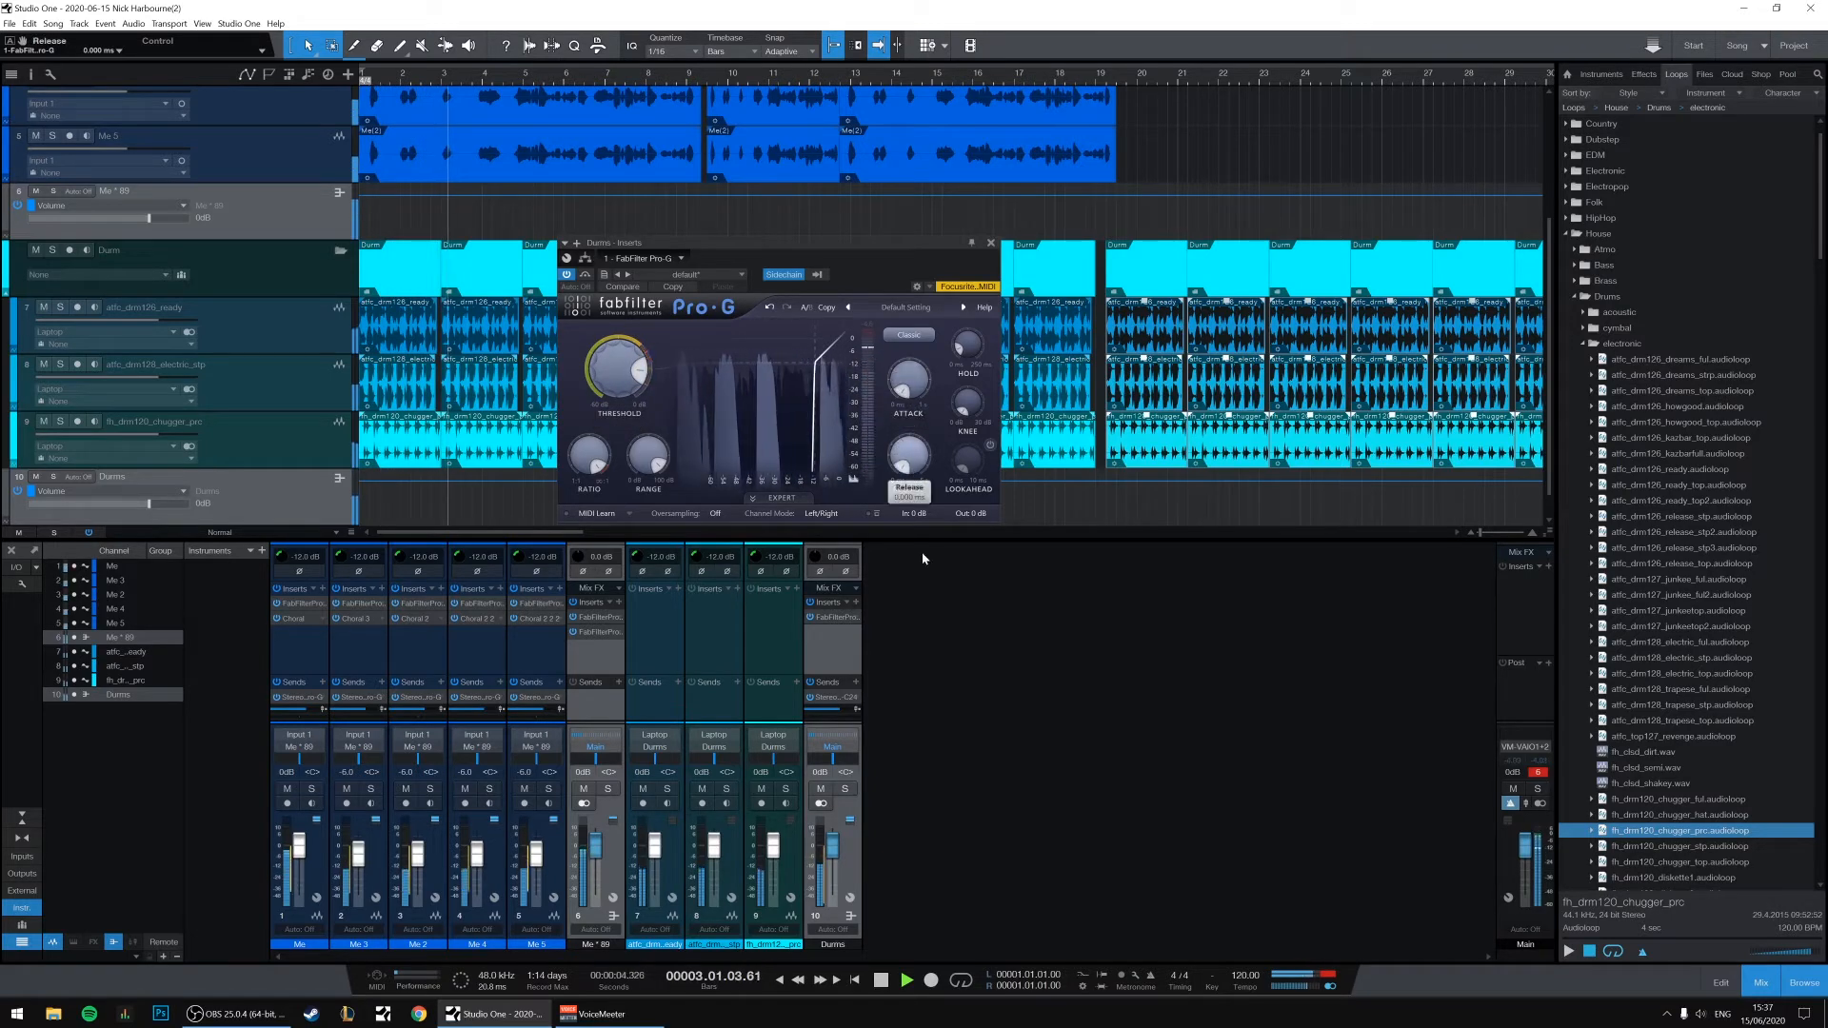
Fine-tune Pro-G's threshold to about -14.8 dB during playback, close the plug-in and stop the song.
drag(628, 399, 637, 358)
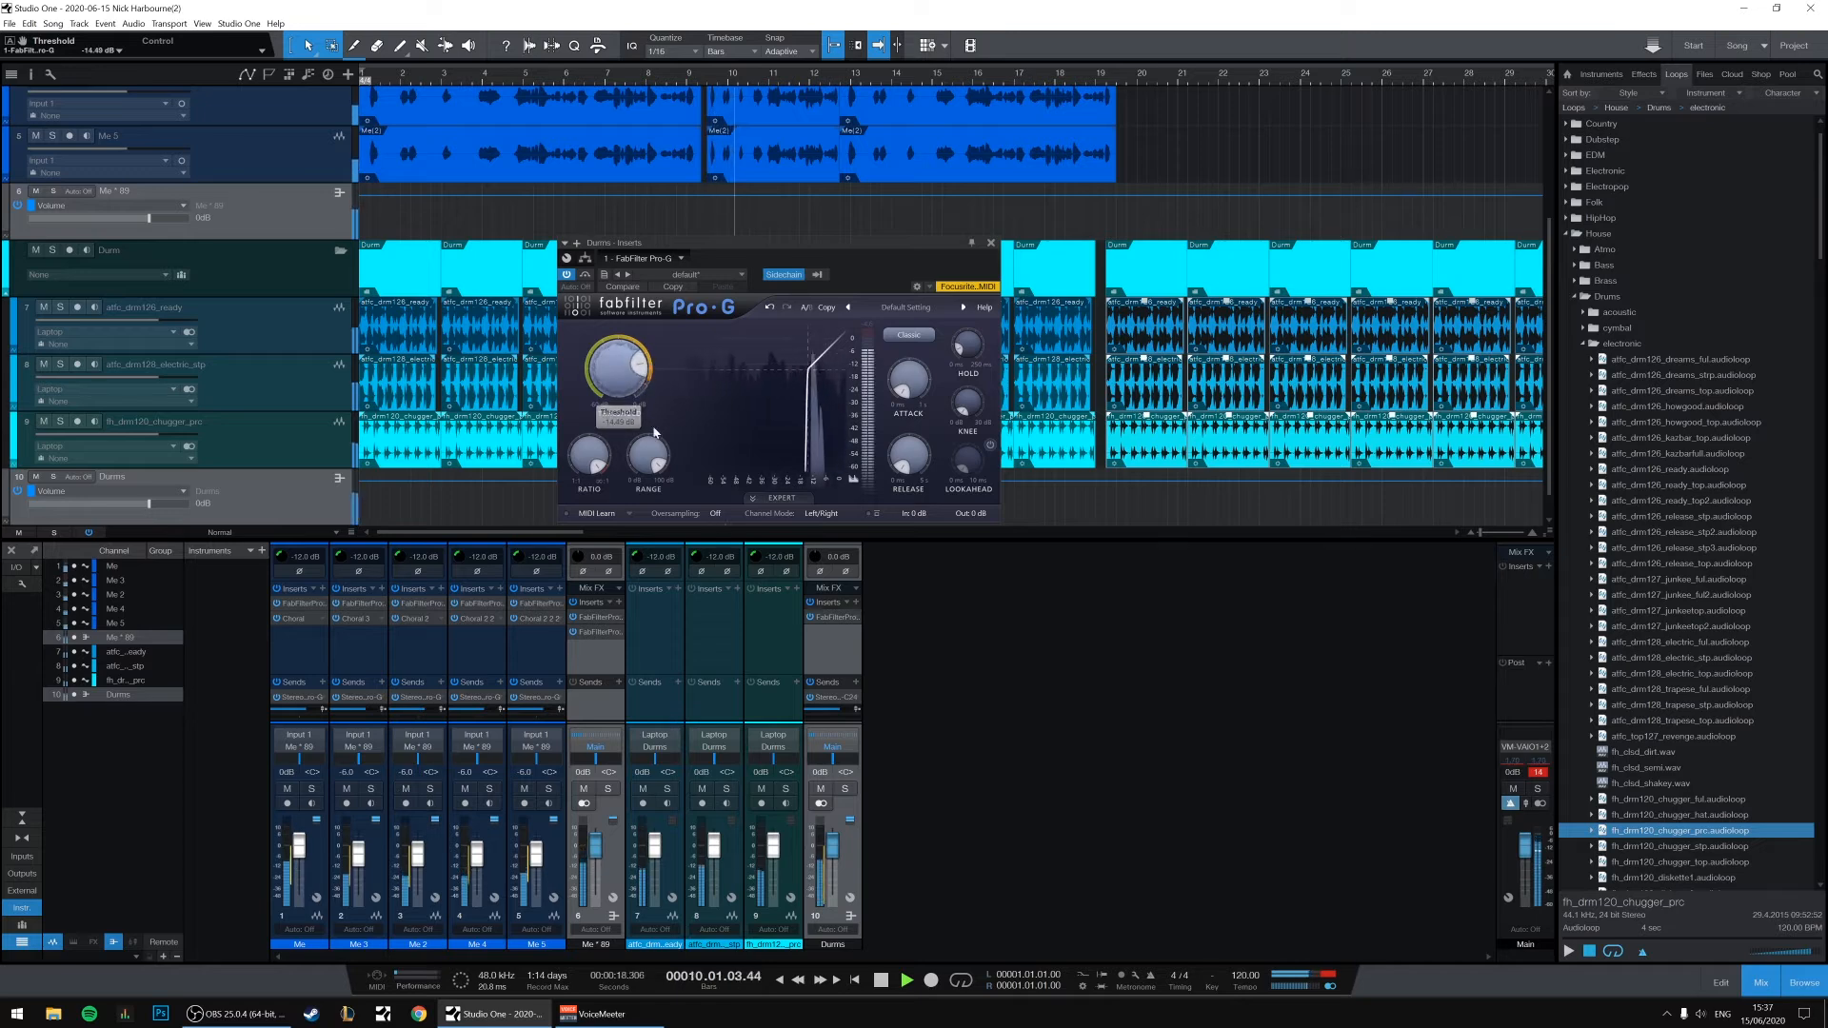
drag(639, 365, 650, 393)
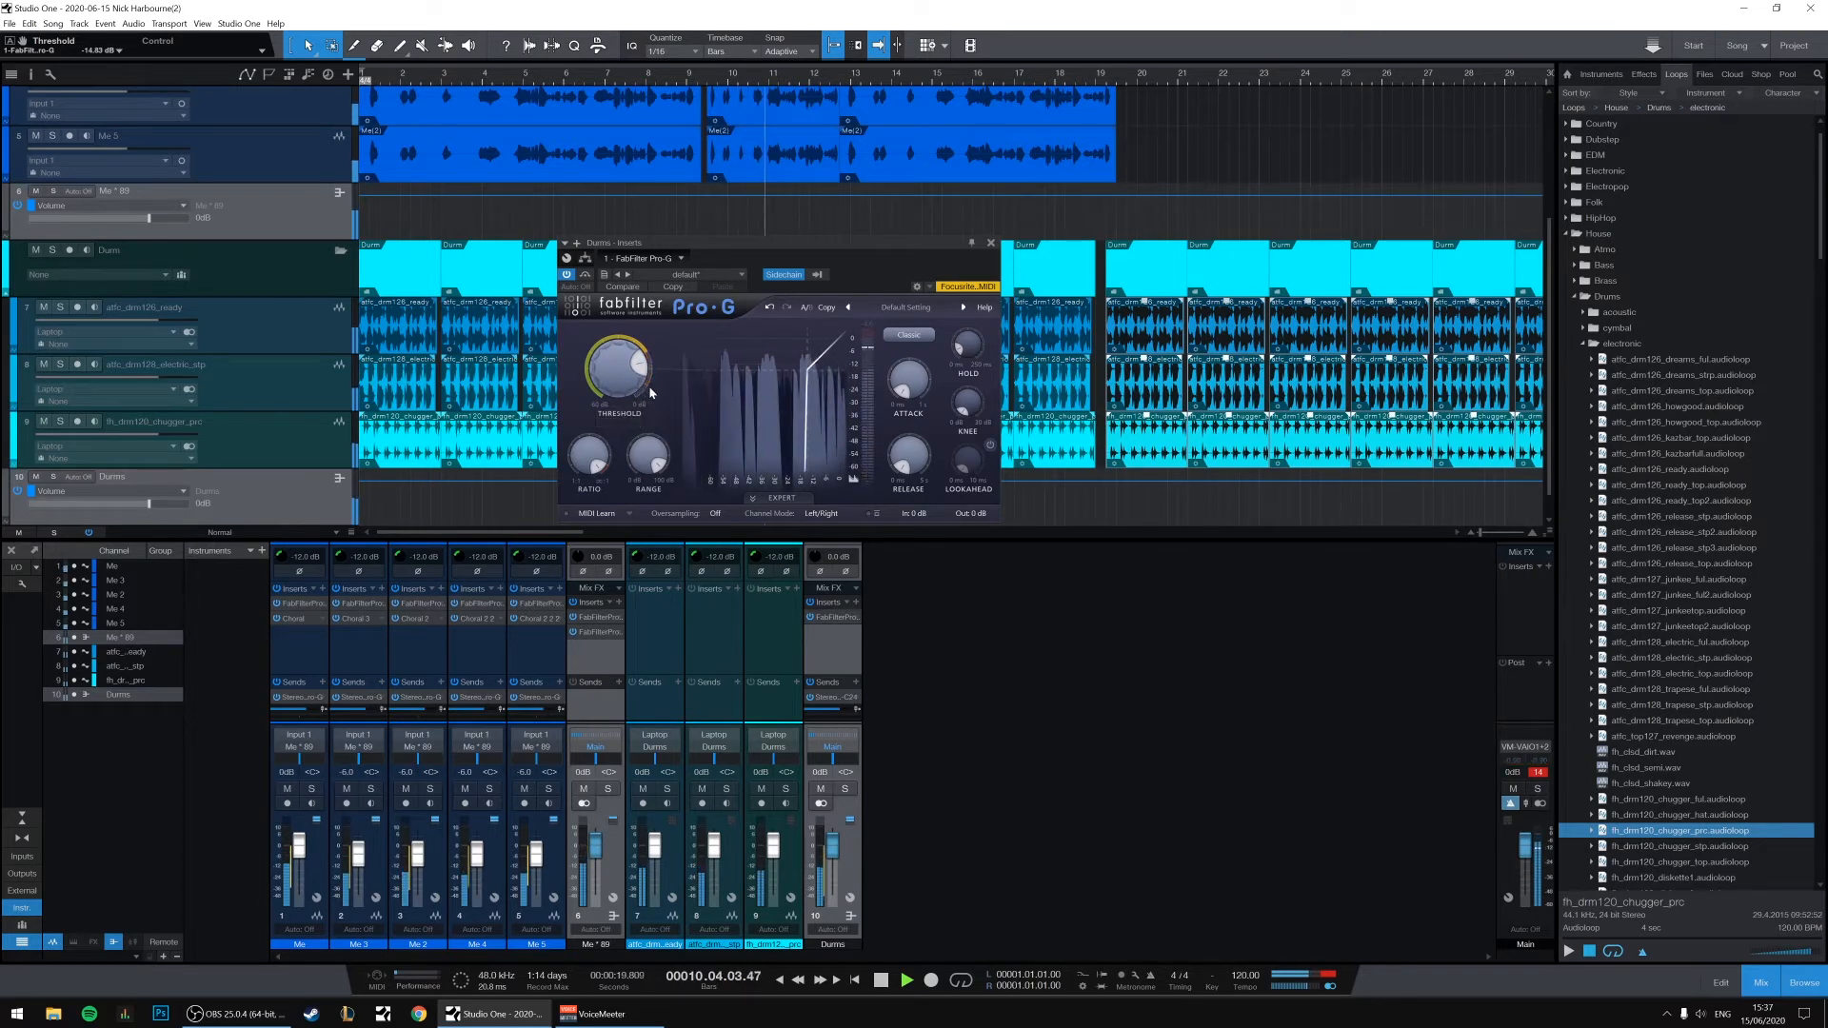
click(989, 245)
scroll(985, 243, up, 3)
key(space)
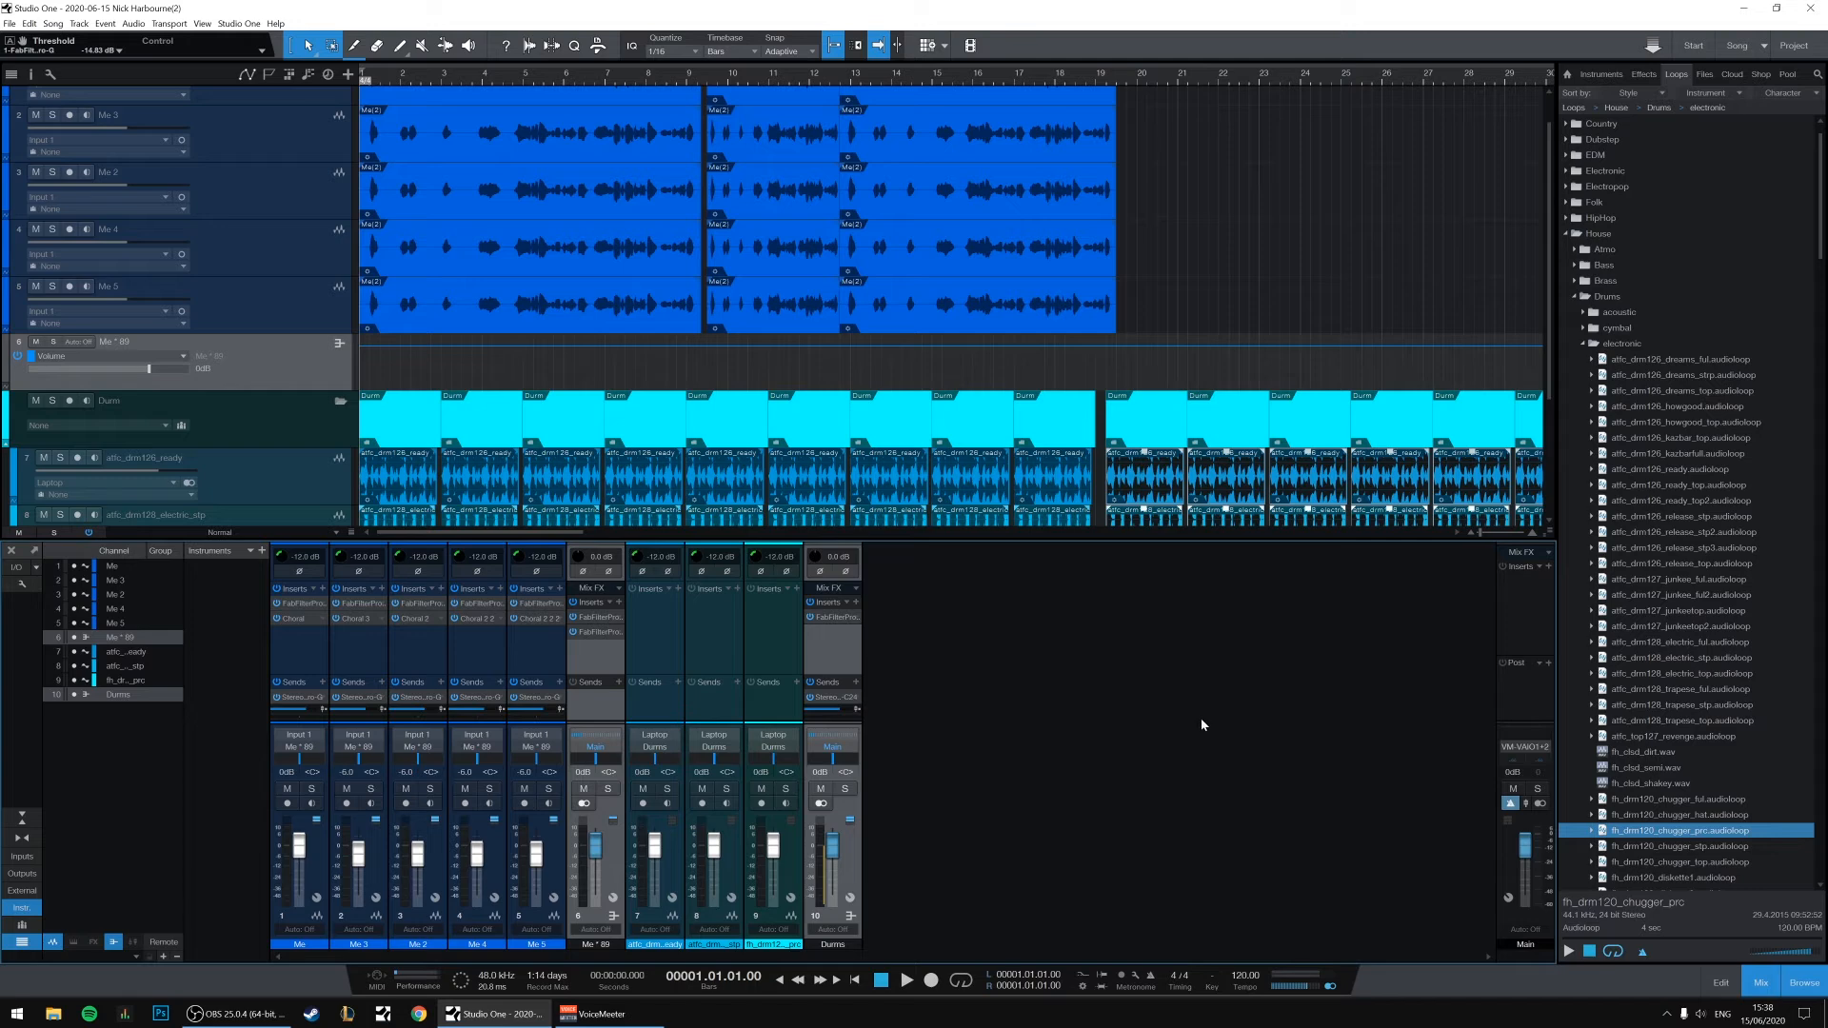
Insert the J37 Stereo tape plug-in on the Main output, set its saturation to about 12.9 during playback and save the song.
click(1541, 567)
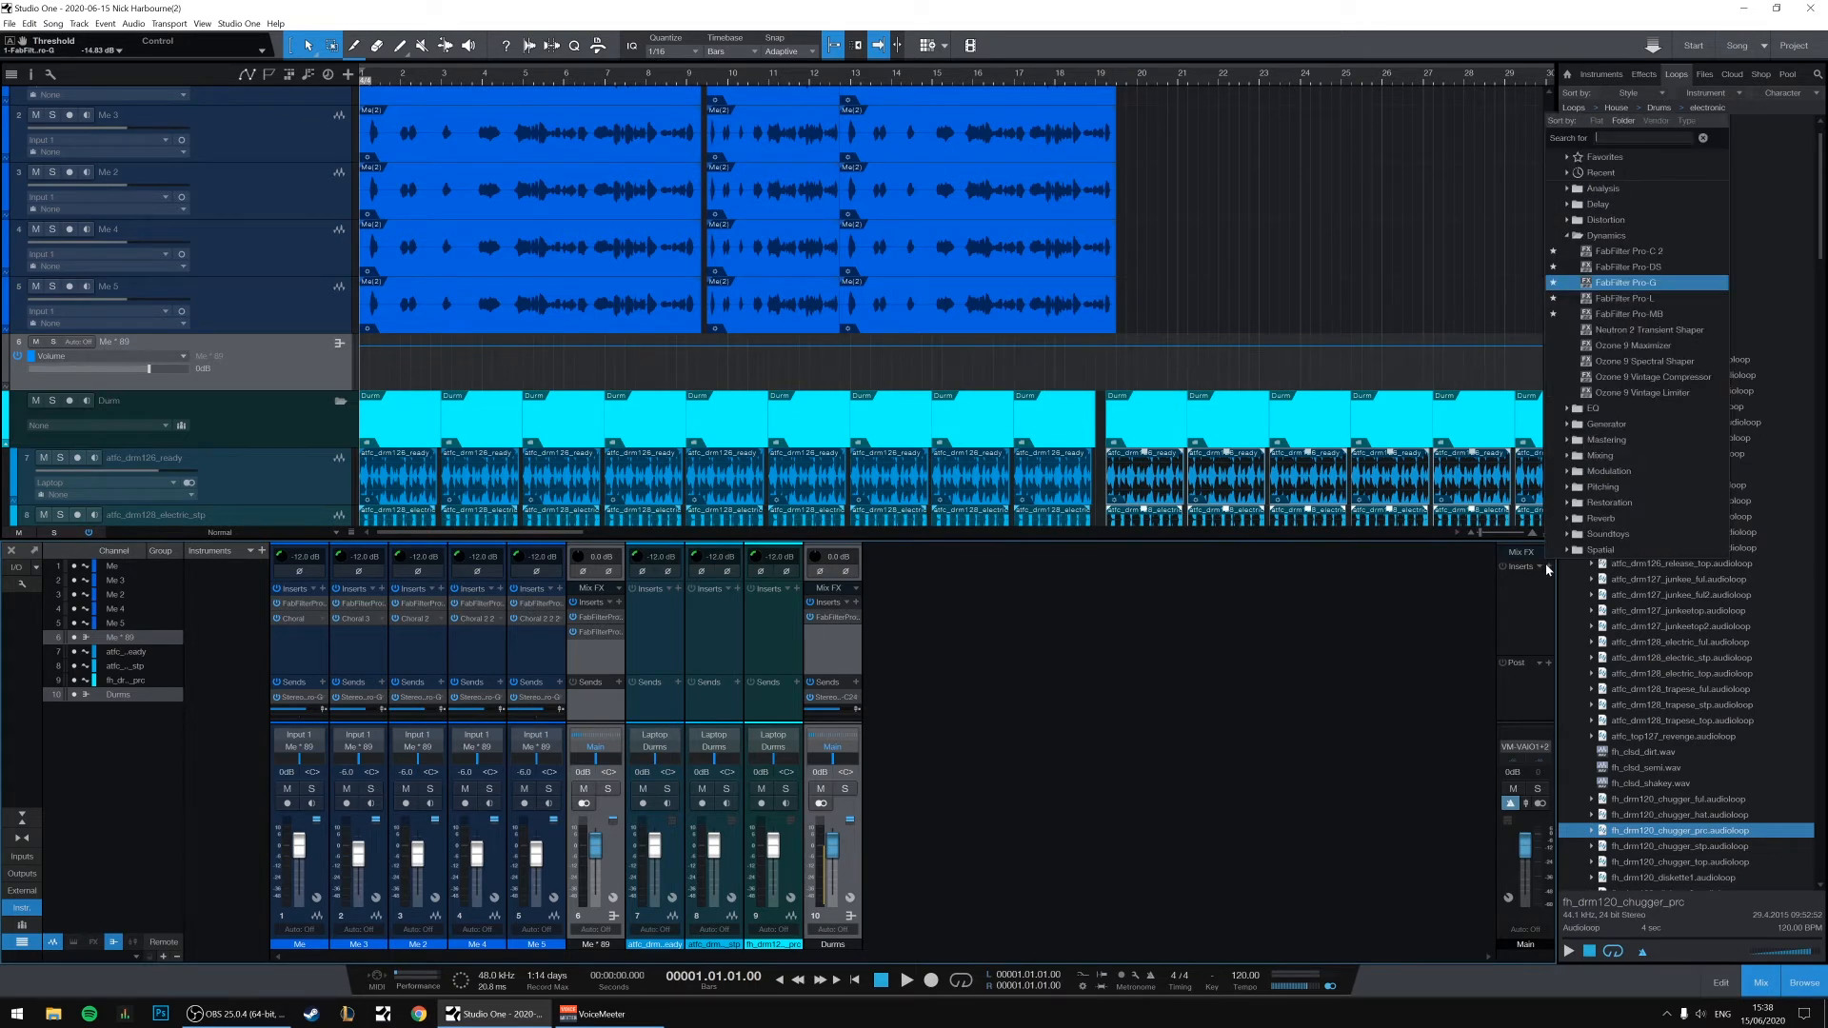
click(1603, 222)
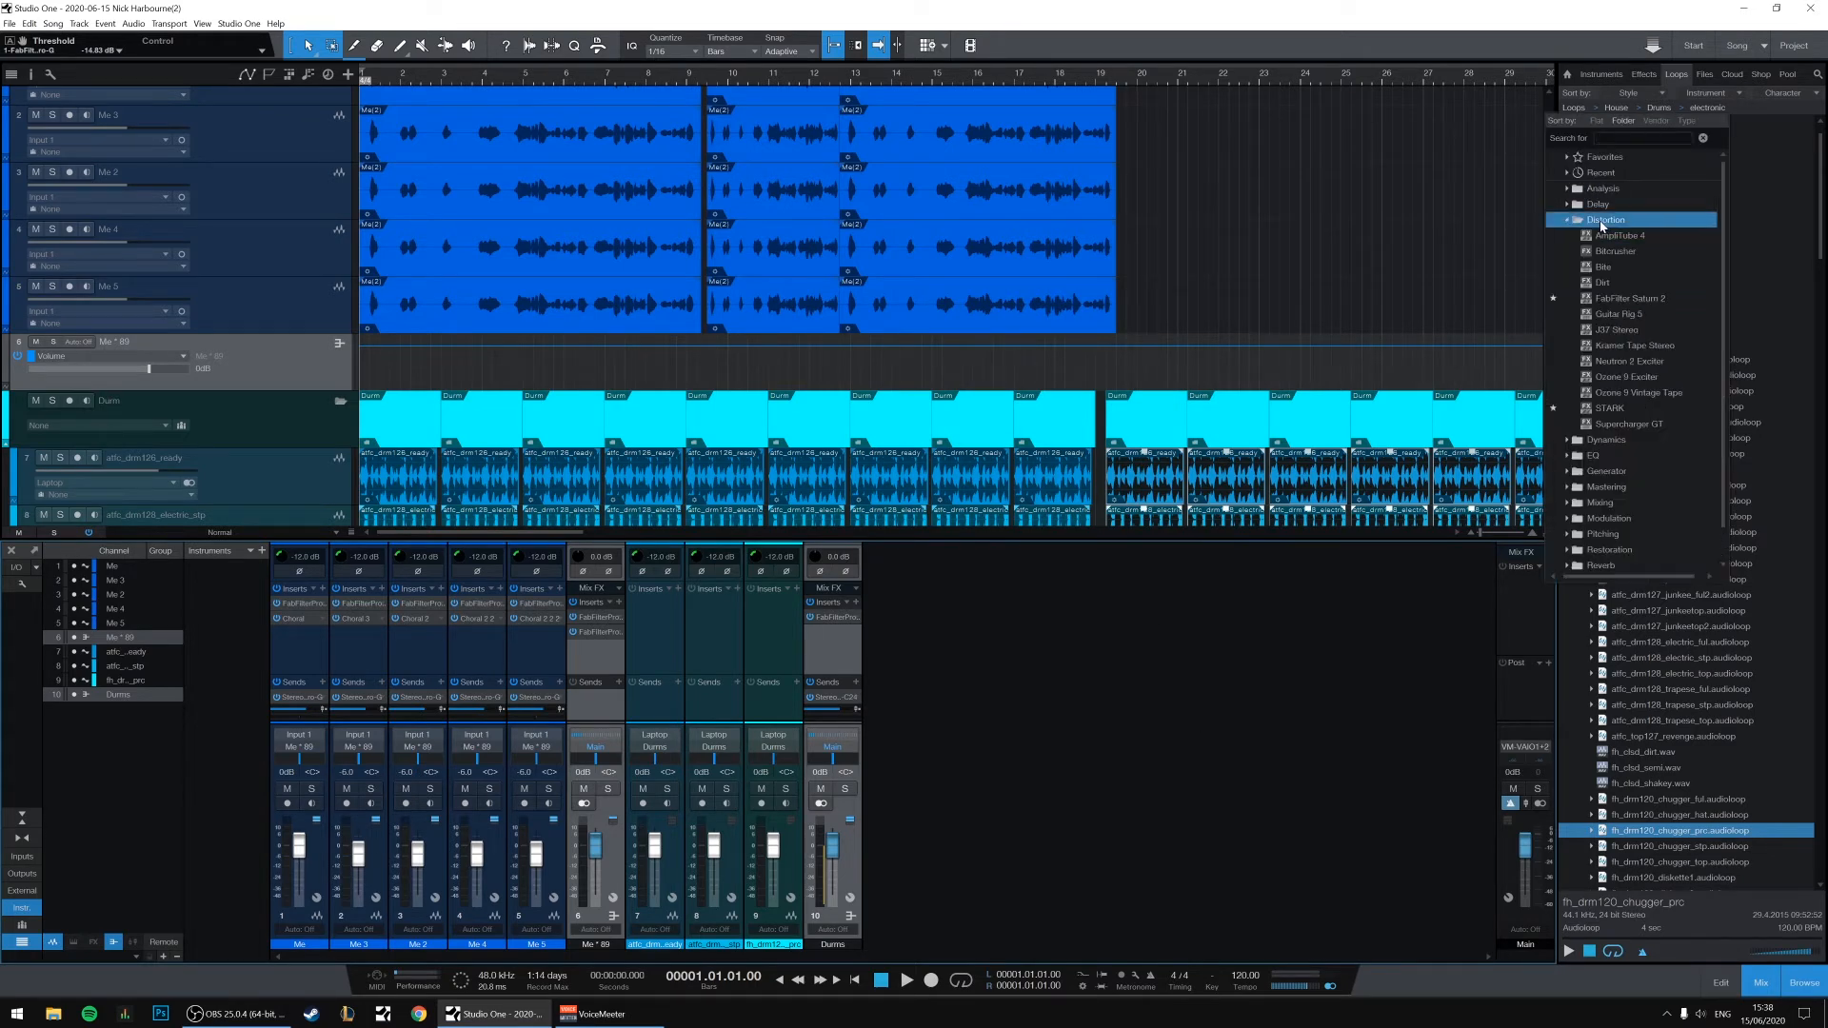
click(1647, 330)
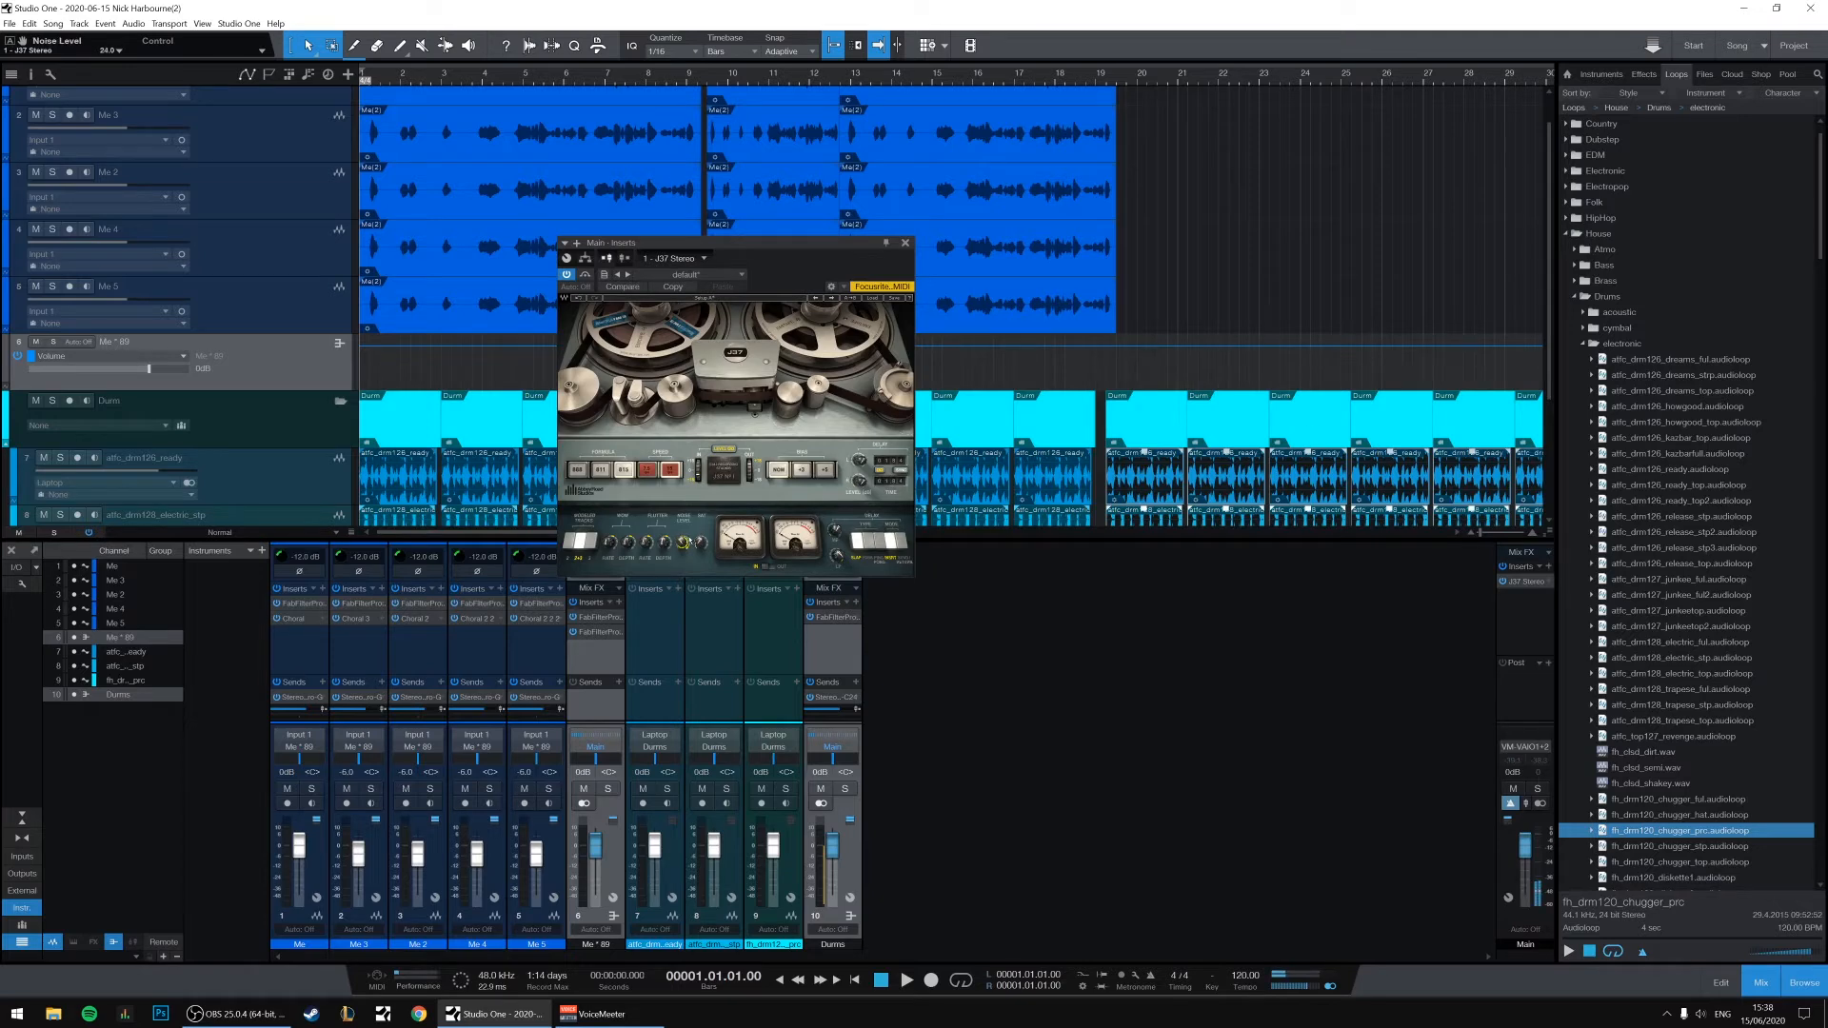
key(space)
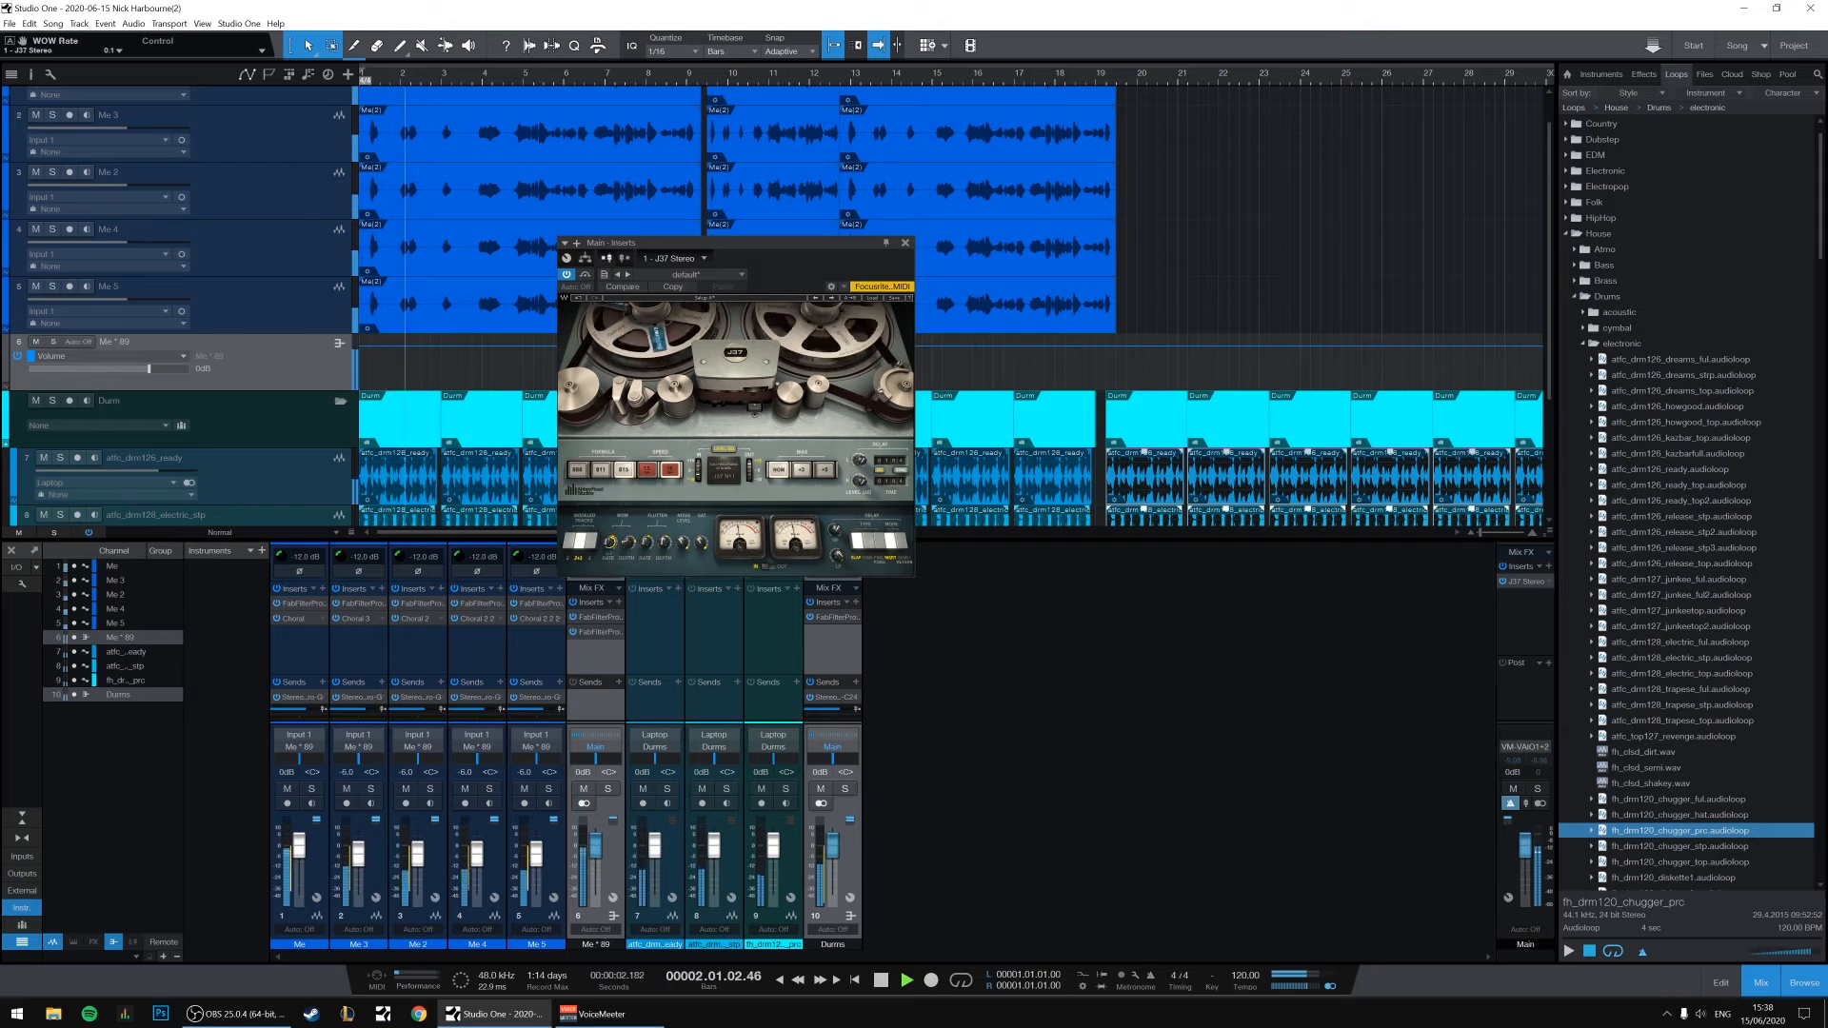
drag(674, 524, 674, 527)
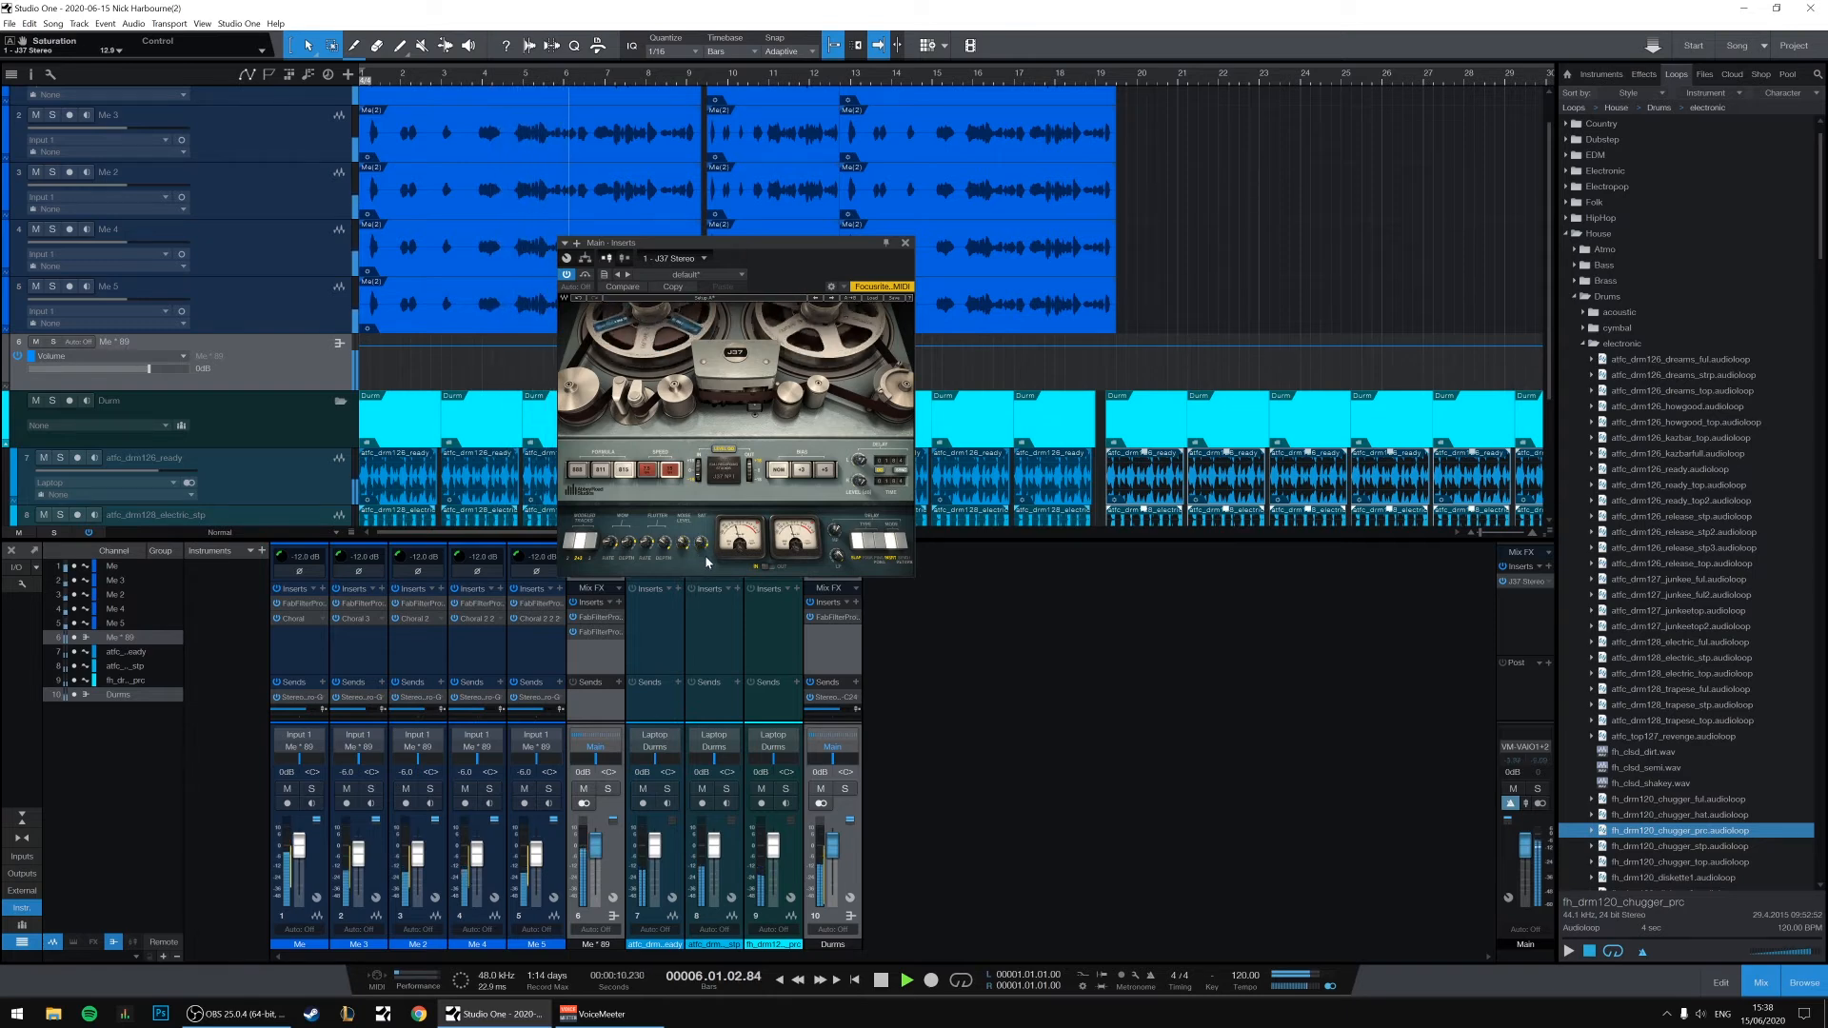
click(1021, 653)
key(ctrl+s)
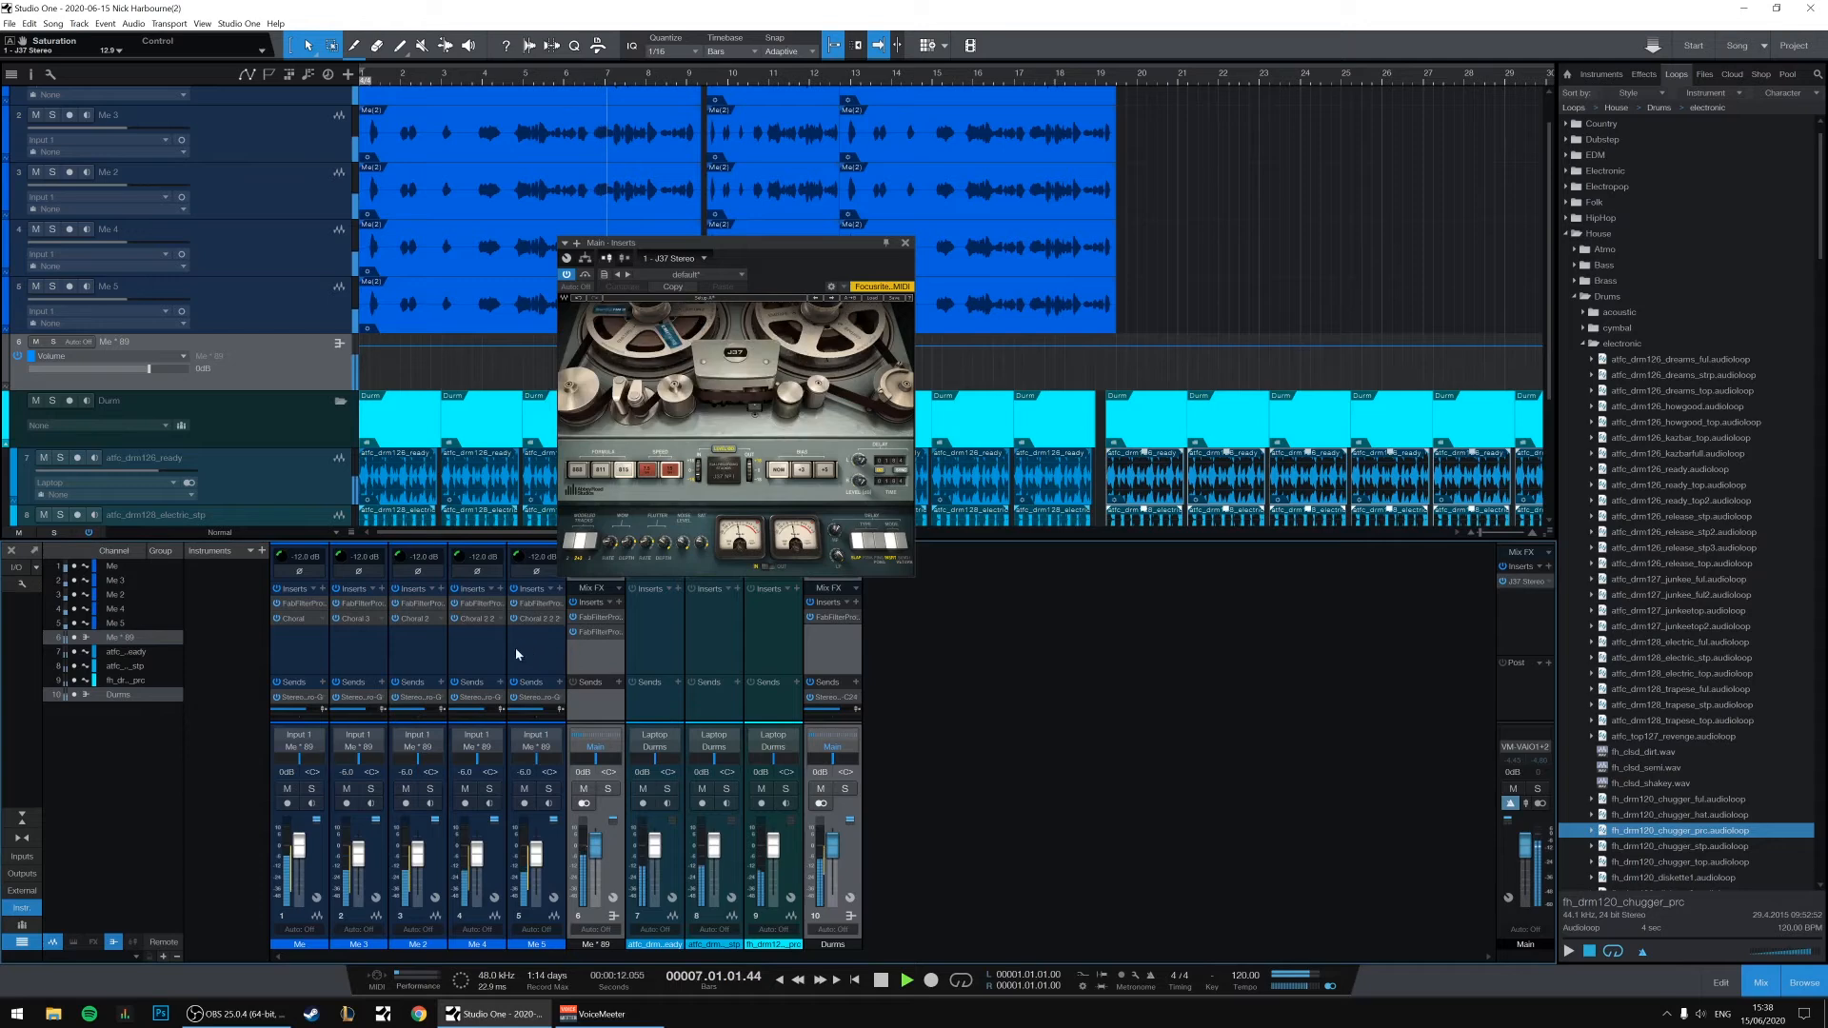
Check the Pro-C 2 settings on the first voice channel, close it, and select the drum loop clips at bar 11.
click(516, 647)
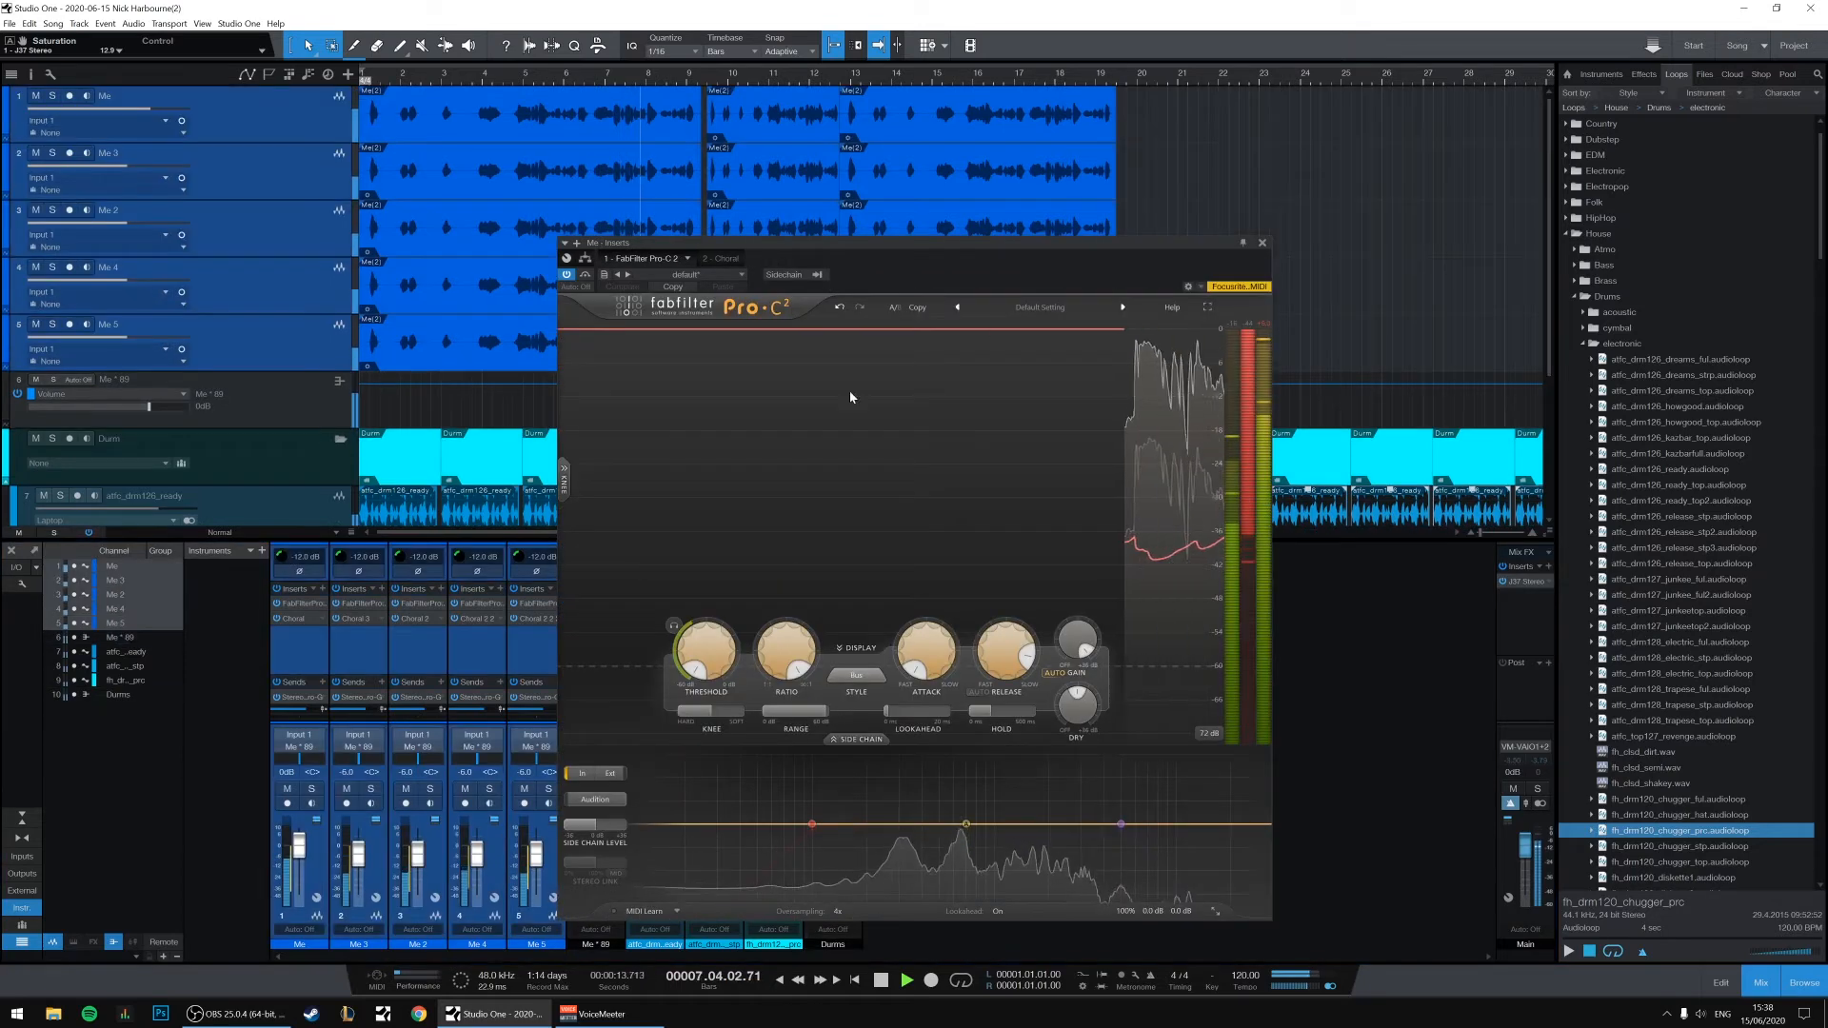
click(1262, 243)
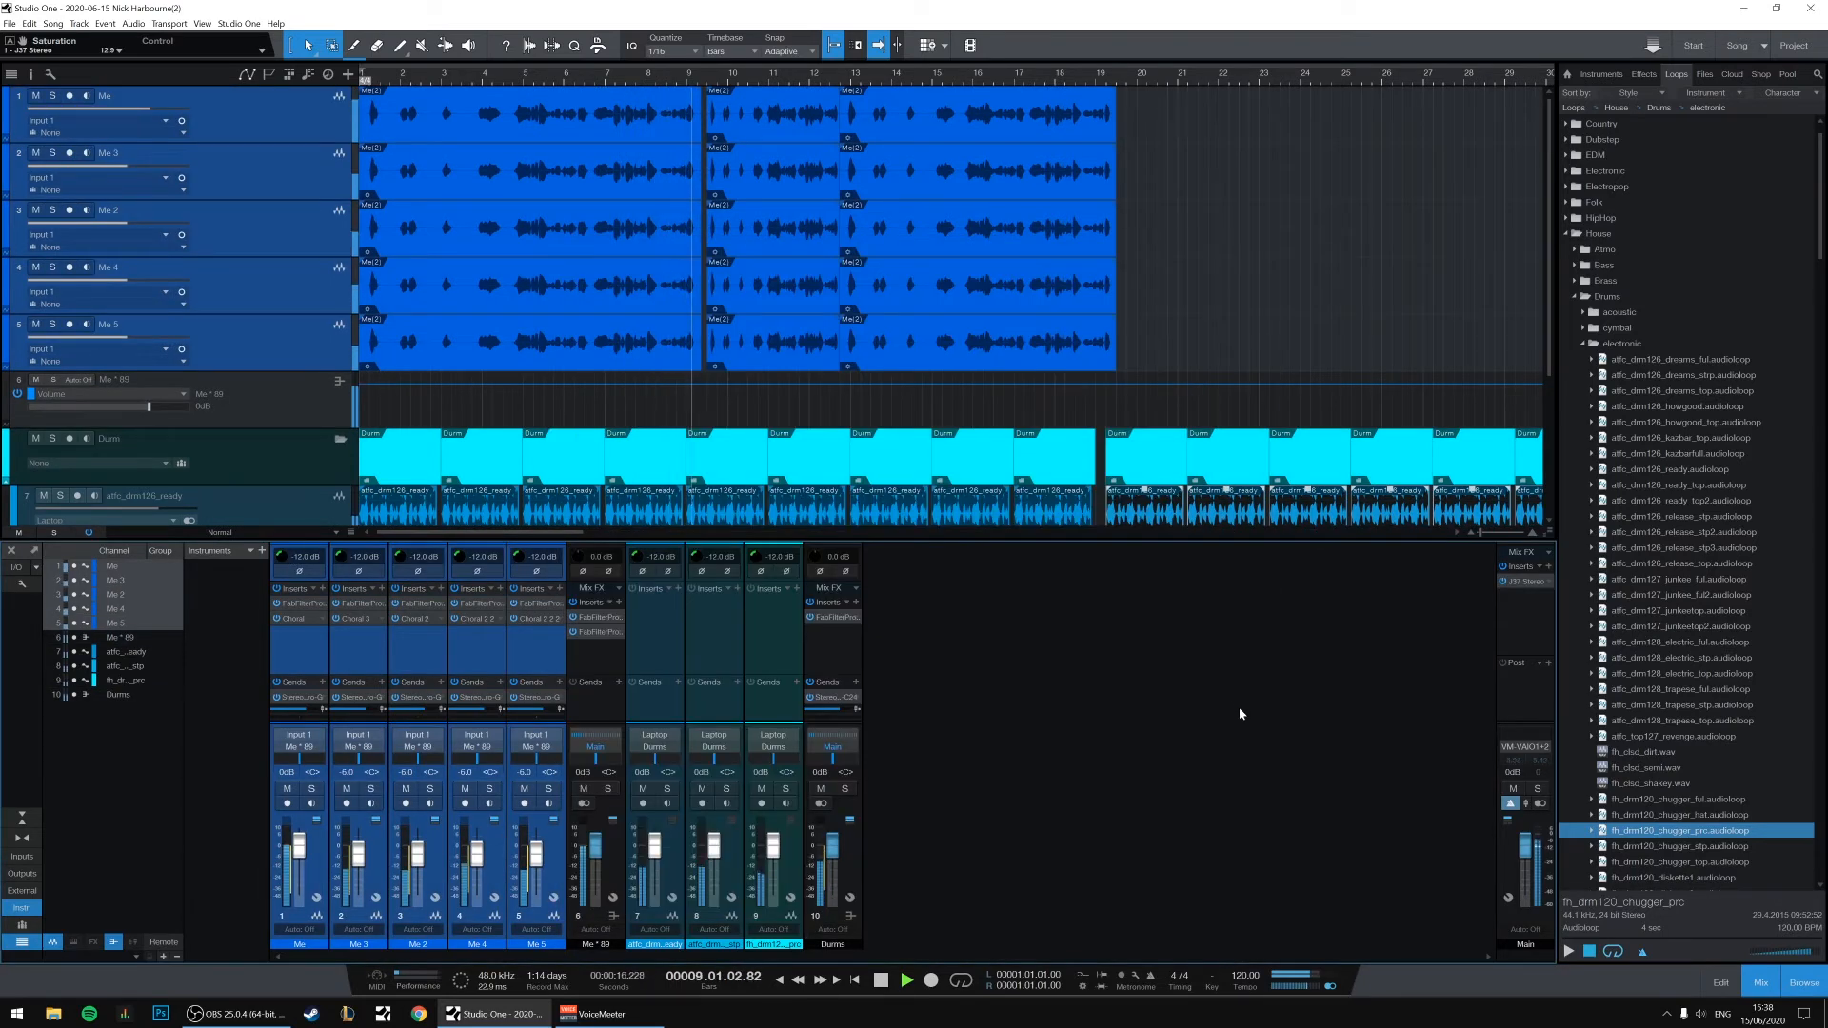
scroll(1159, 528, down, 3)
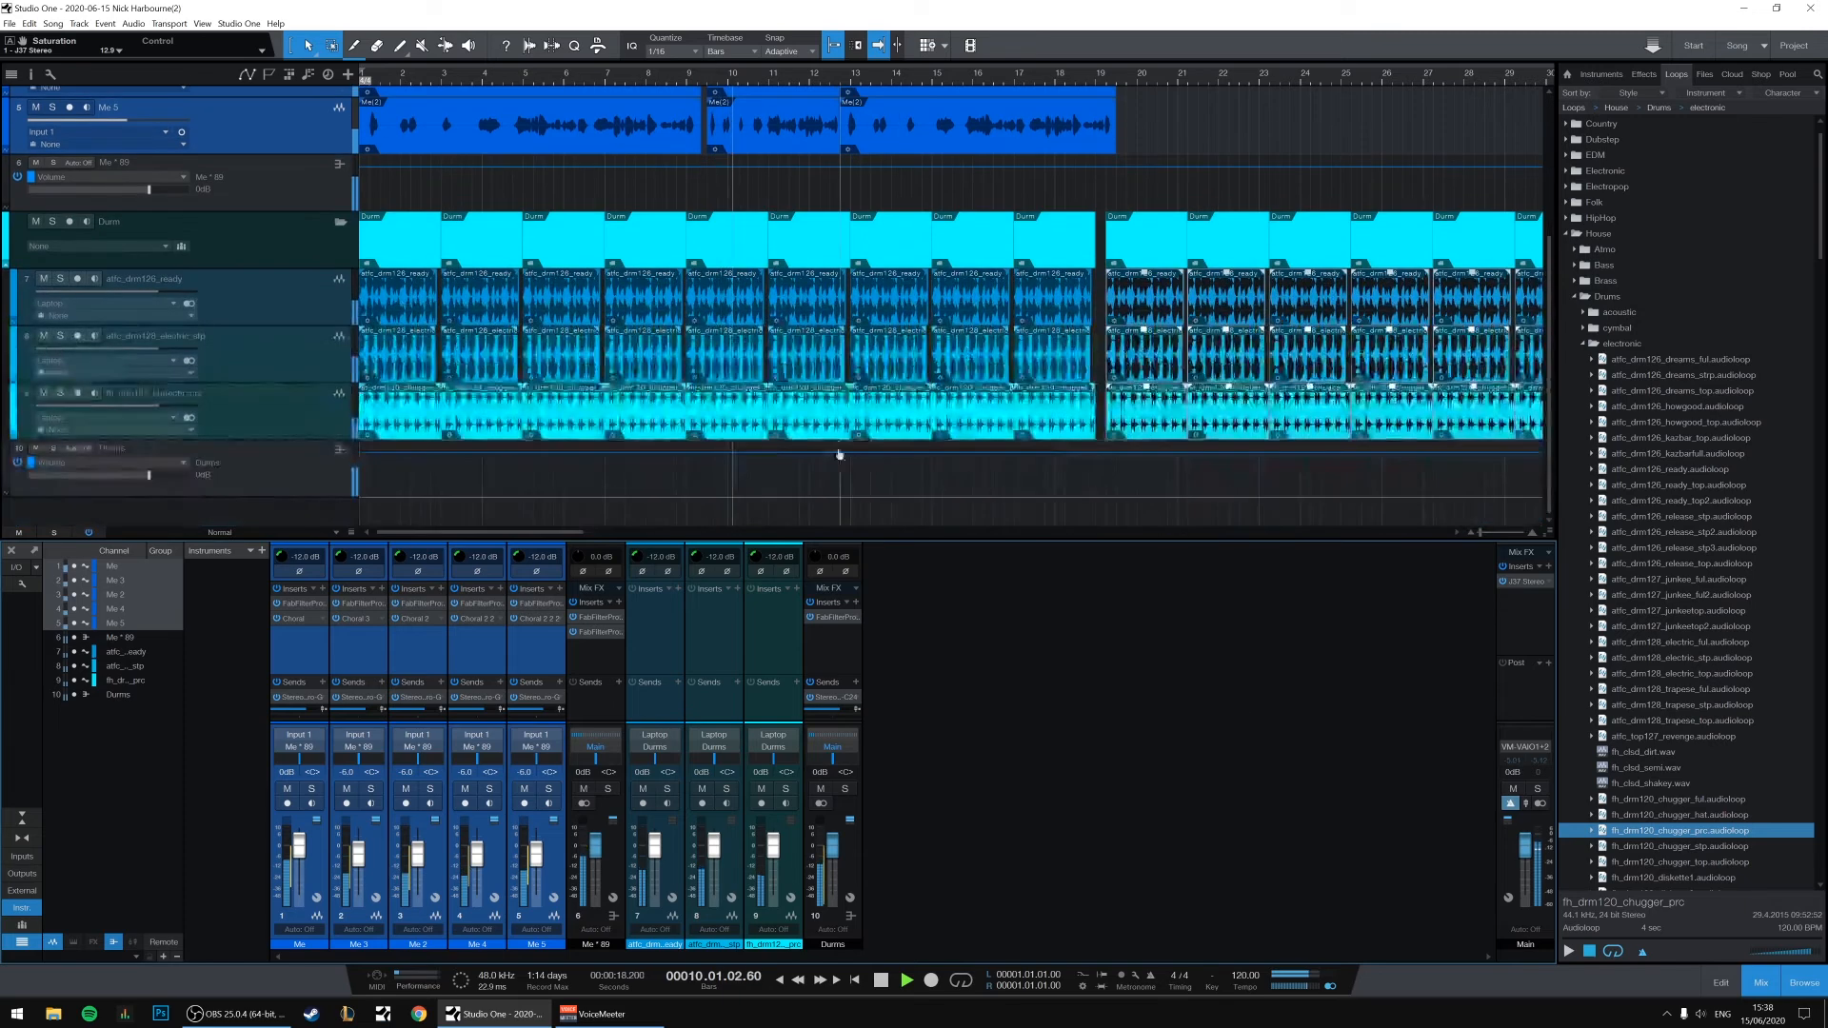
click(806, 302)
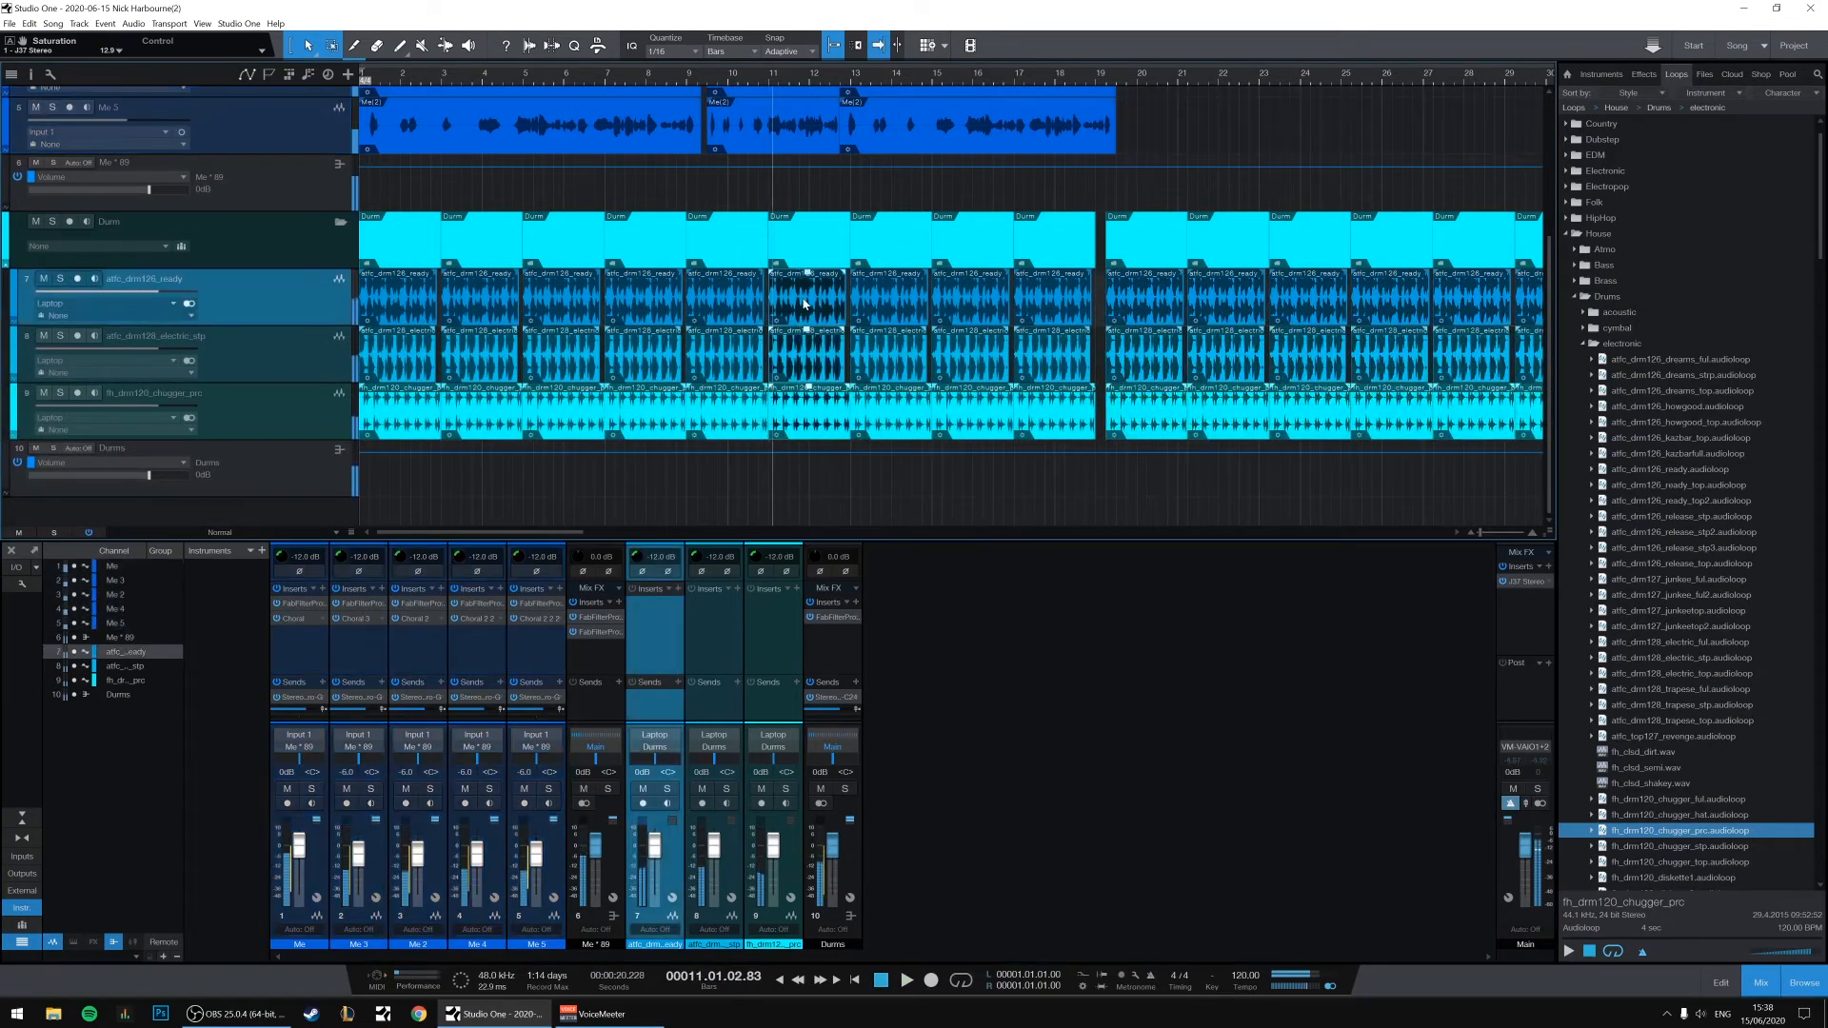
Enter transpose values for the drum loop clips at bar 11 and deselect them.
right_click(806, 302)
right_click(817, 349)
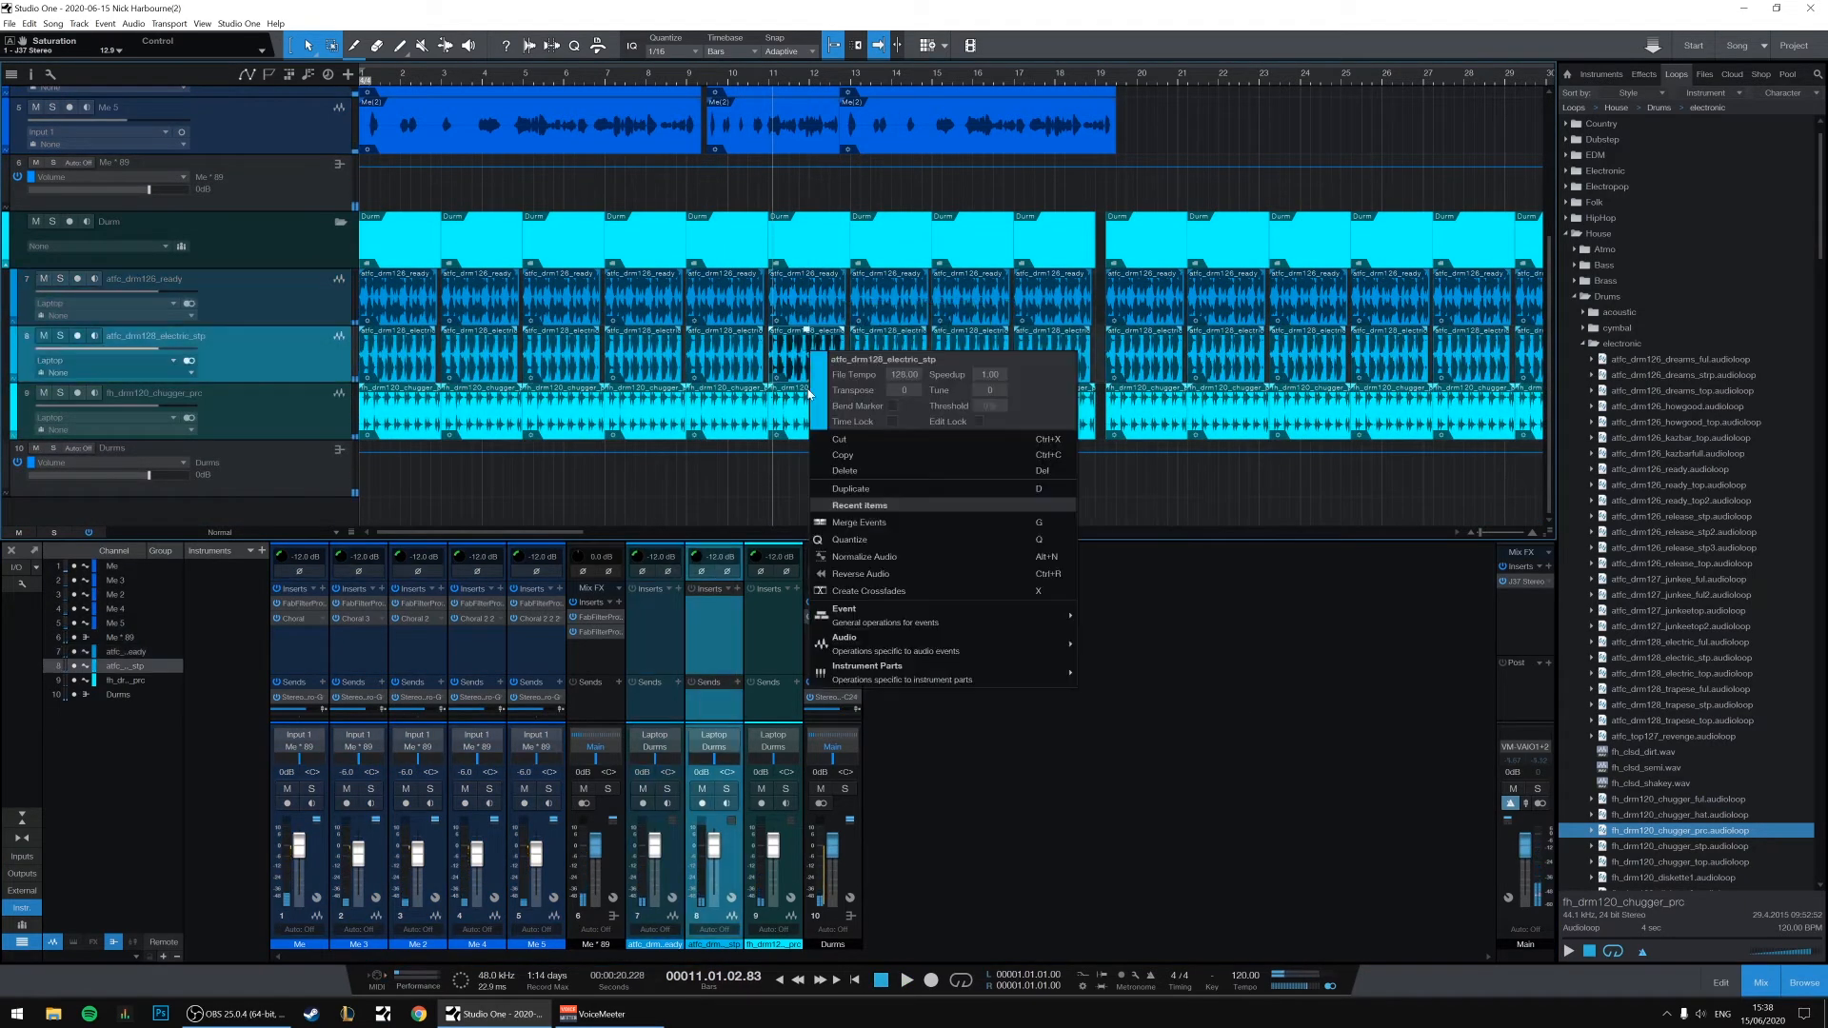
right_click(821, 419)
right_click(841, 354)
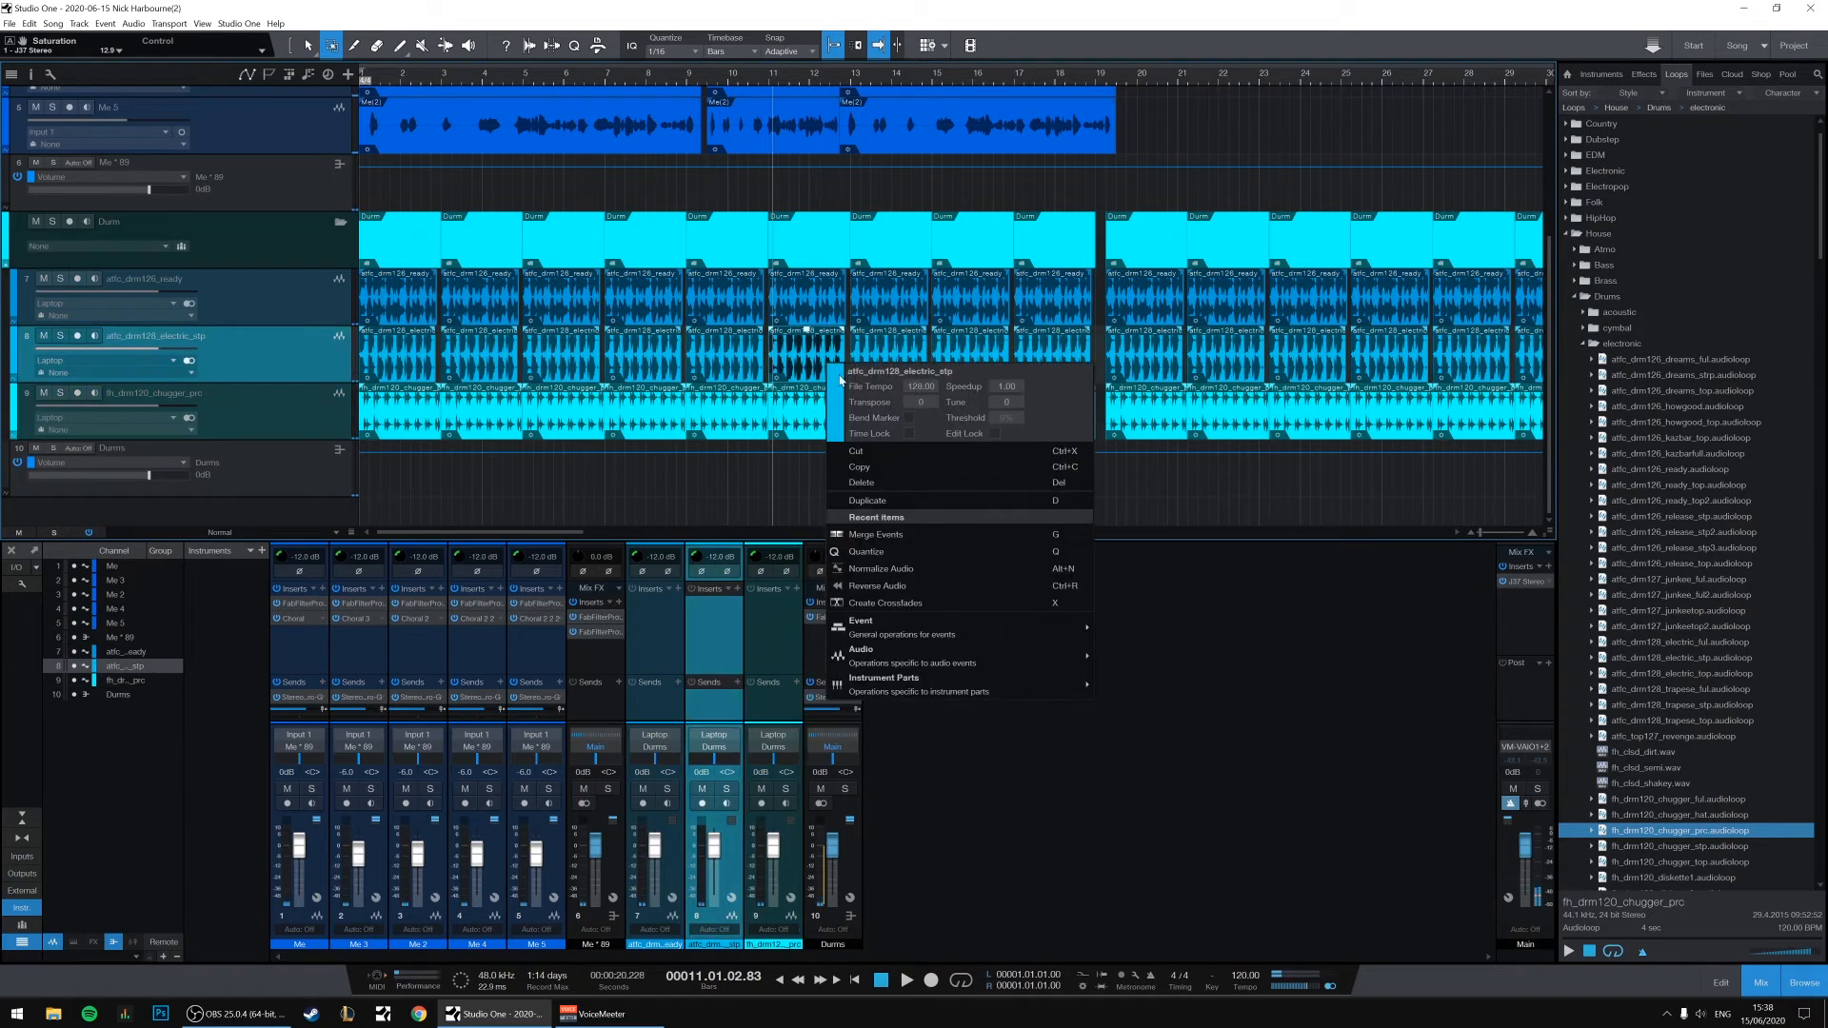
right_click(803, 412)
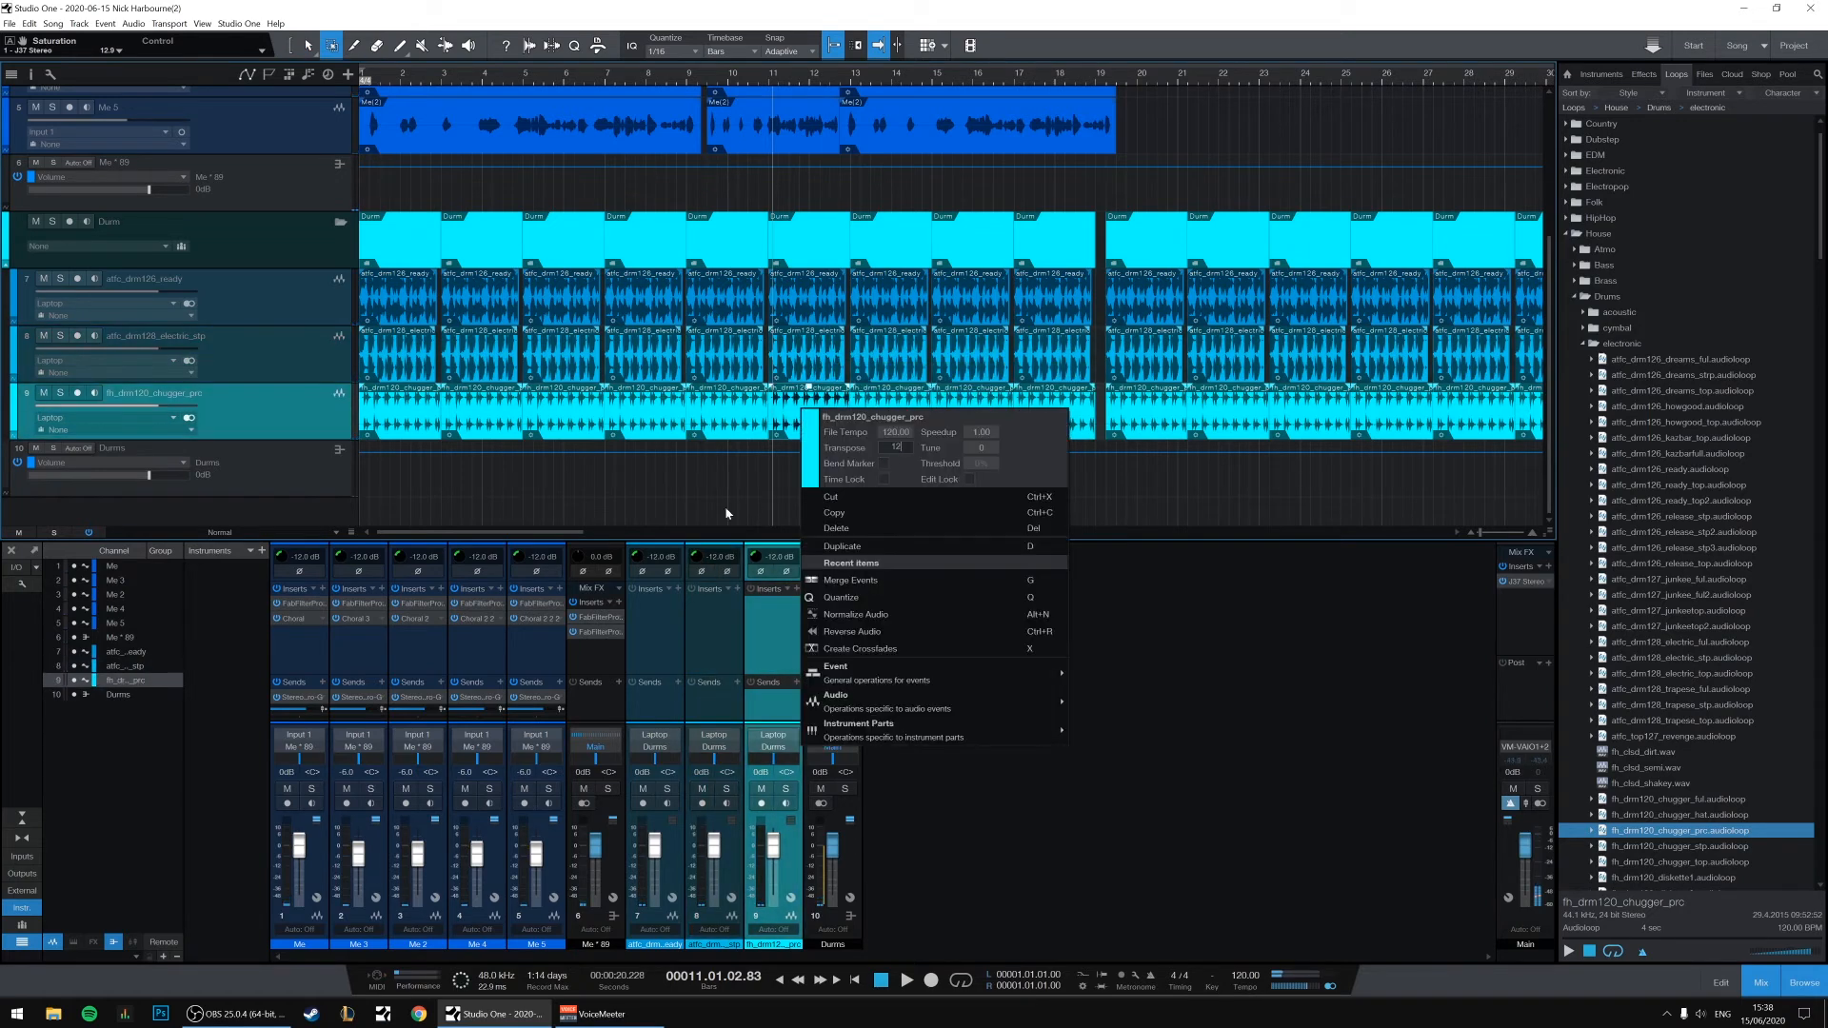
click(725, 514)
click(882, 496)
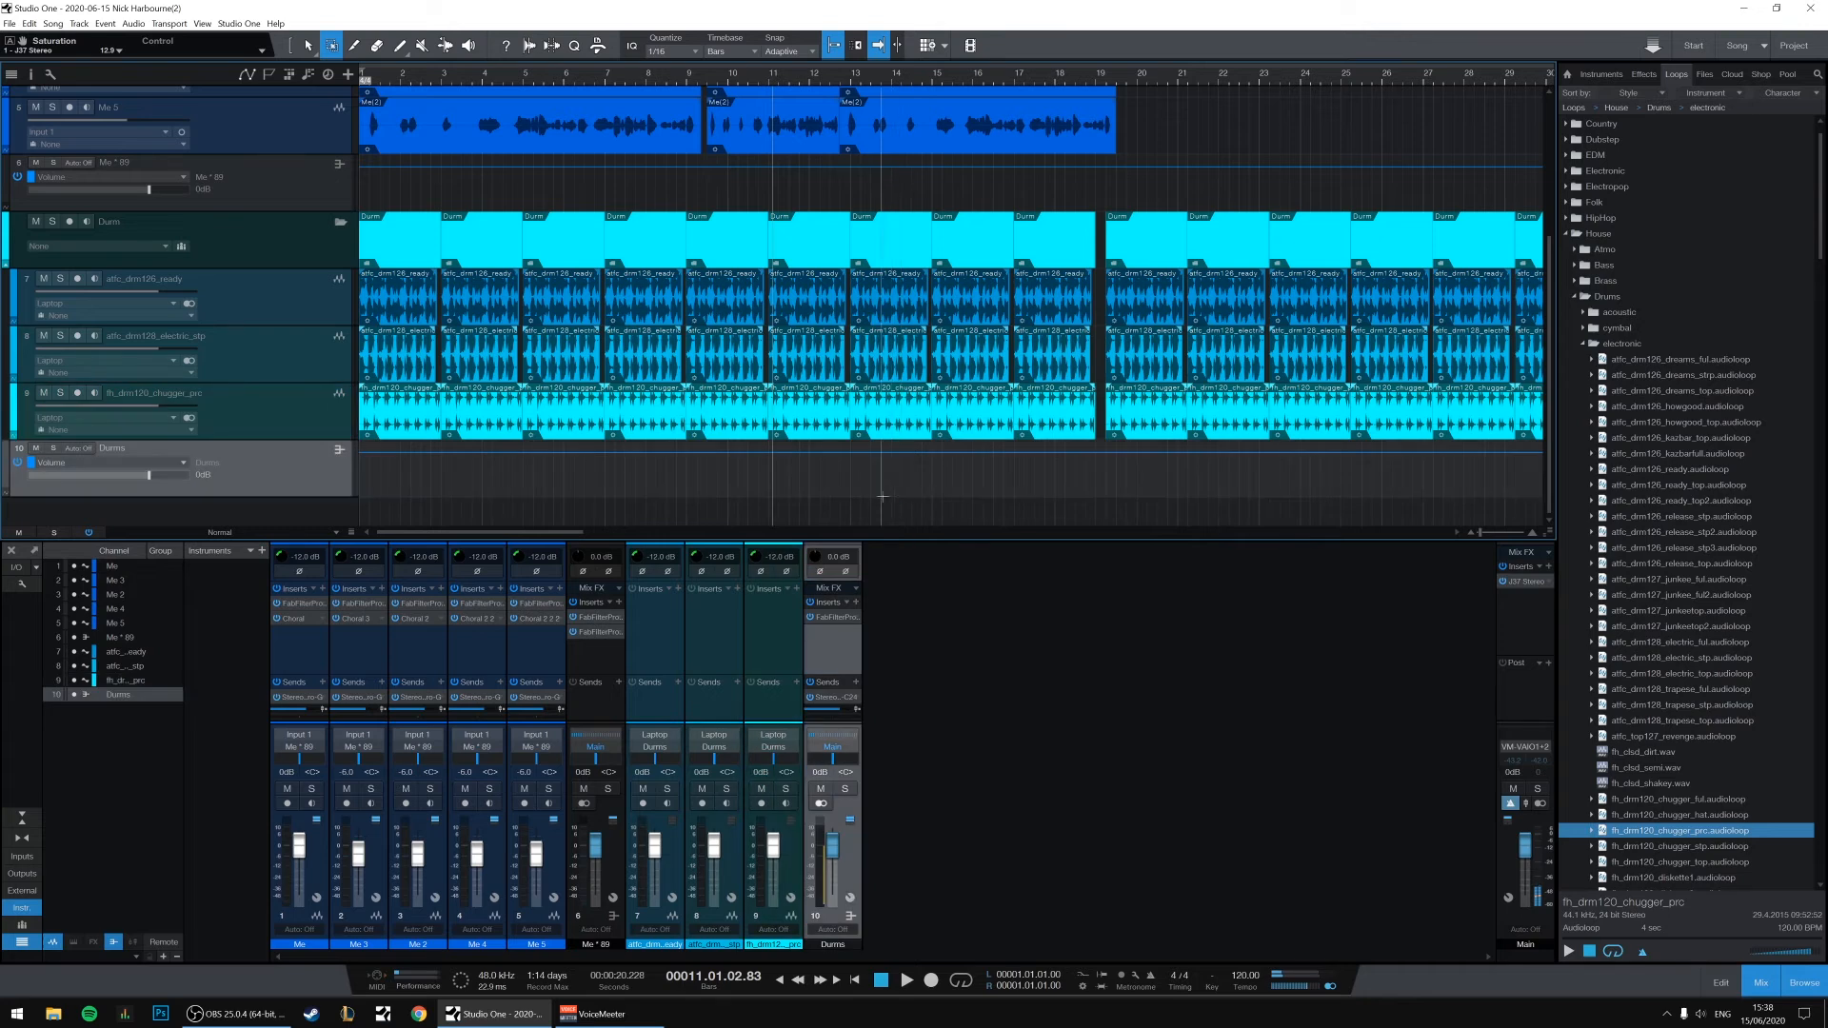
Split the drum loop clips near bar 14, shorten the pieces to leave small gaps before bars 14 and 15, and play the result.
drag(883, 496, 869, 303)
click(921, 464)
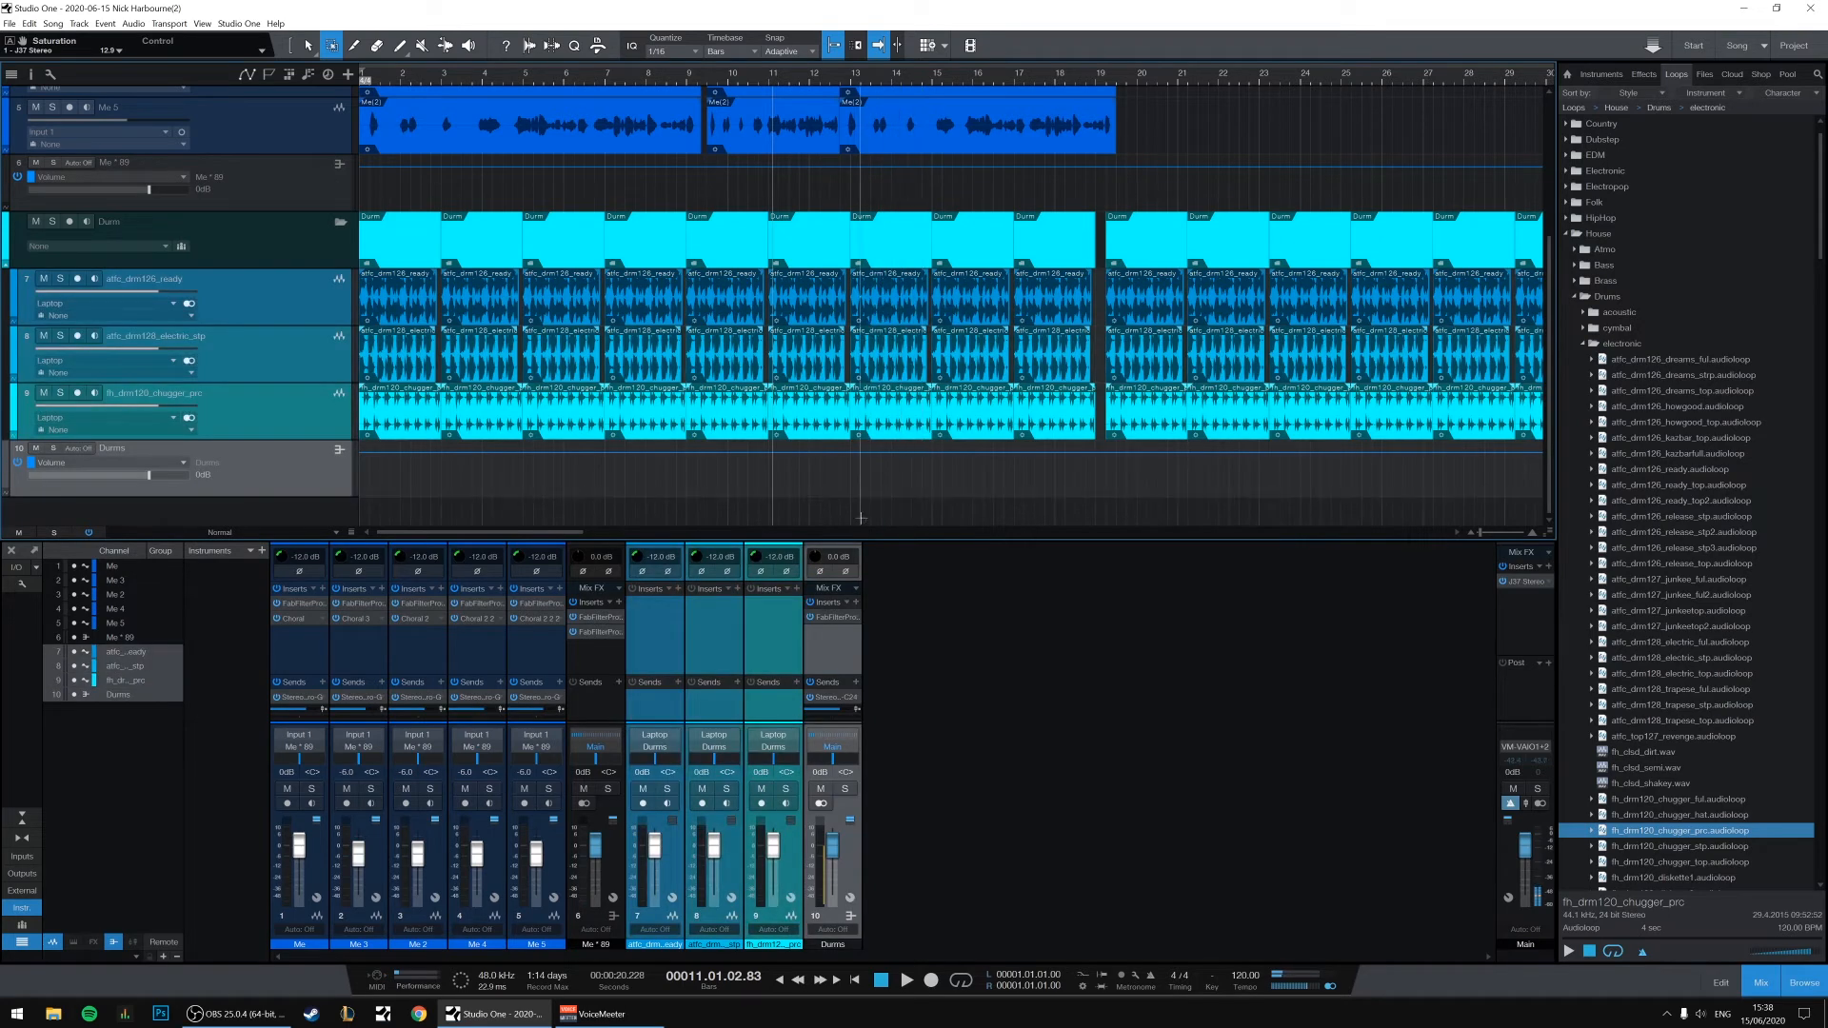
click(884, 425)
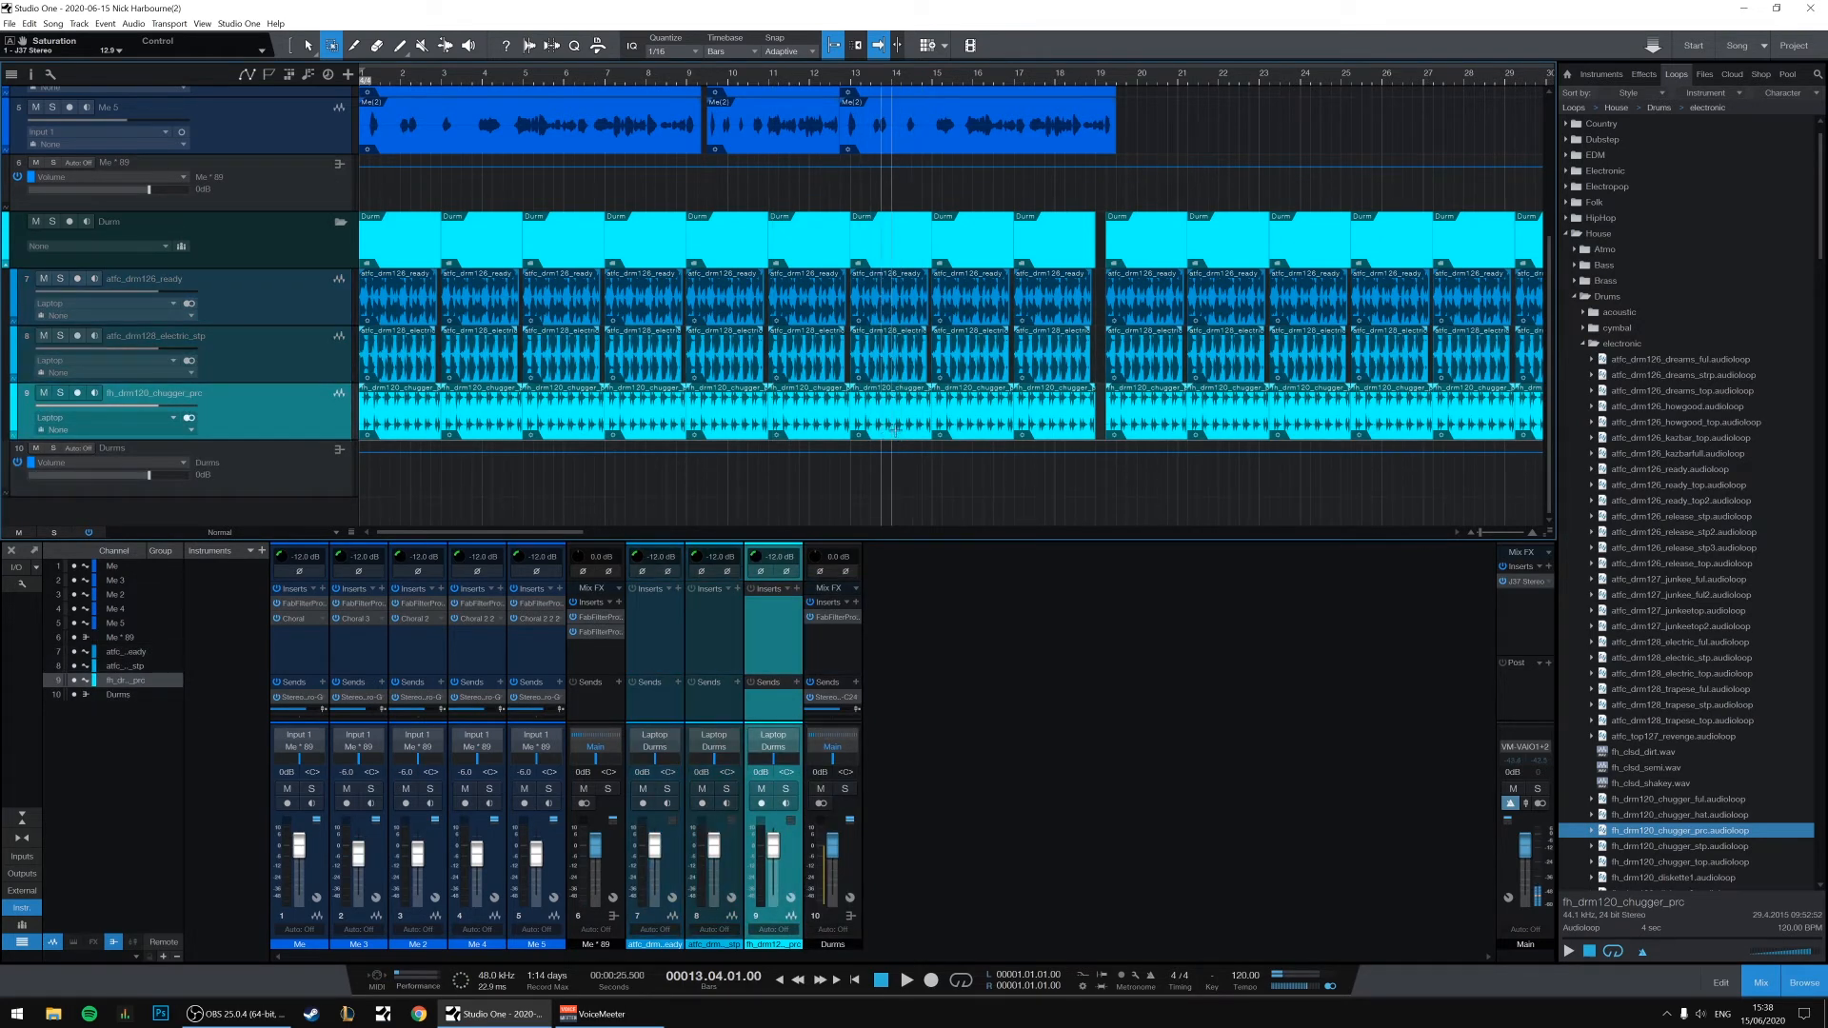
key(1)
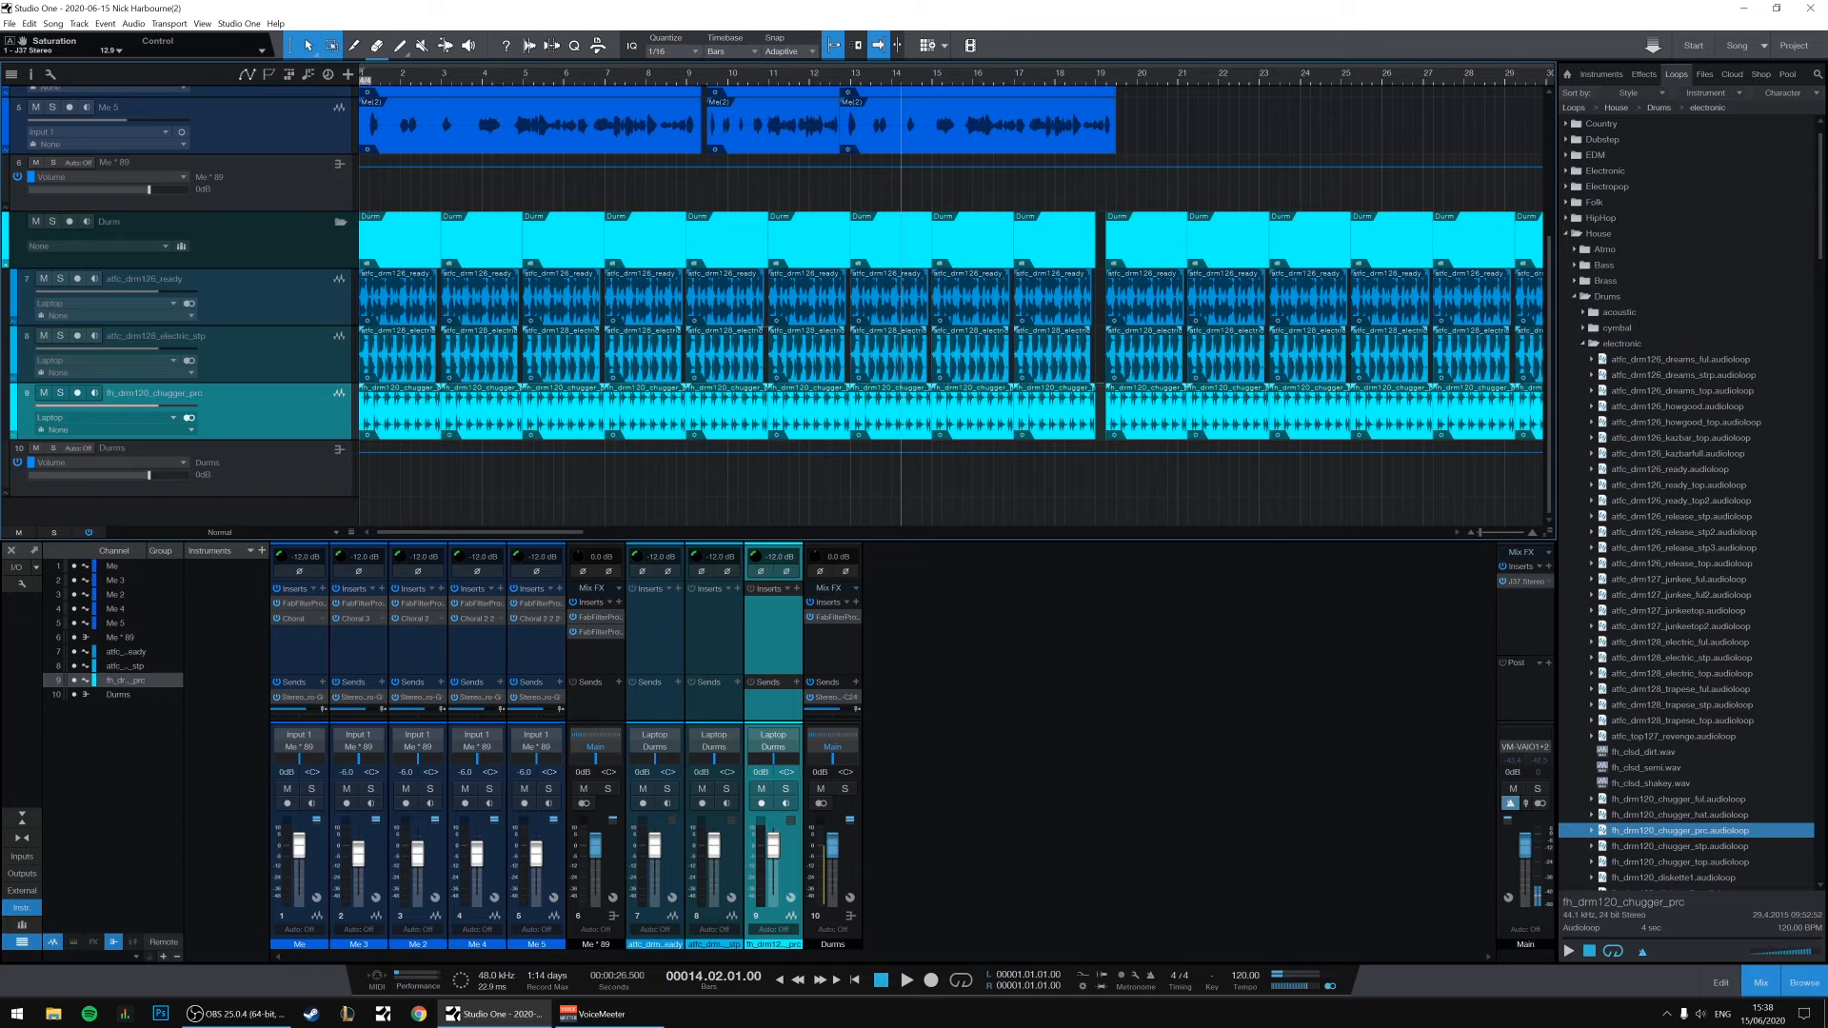
click(891, 357)
shift+click(894, 312)
mouse_move(926, 316)
mouse_down()
mouse_move(882, 312)
mouse_move(907, 308)
mouse_up()
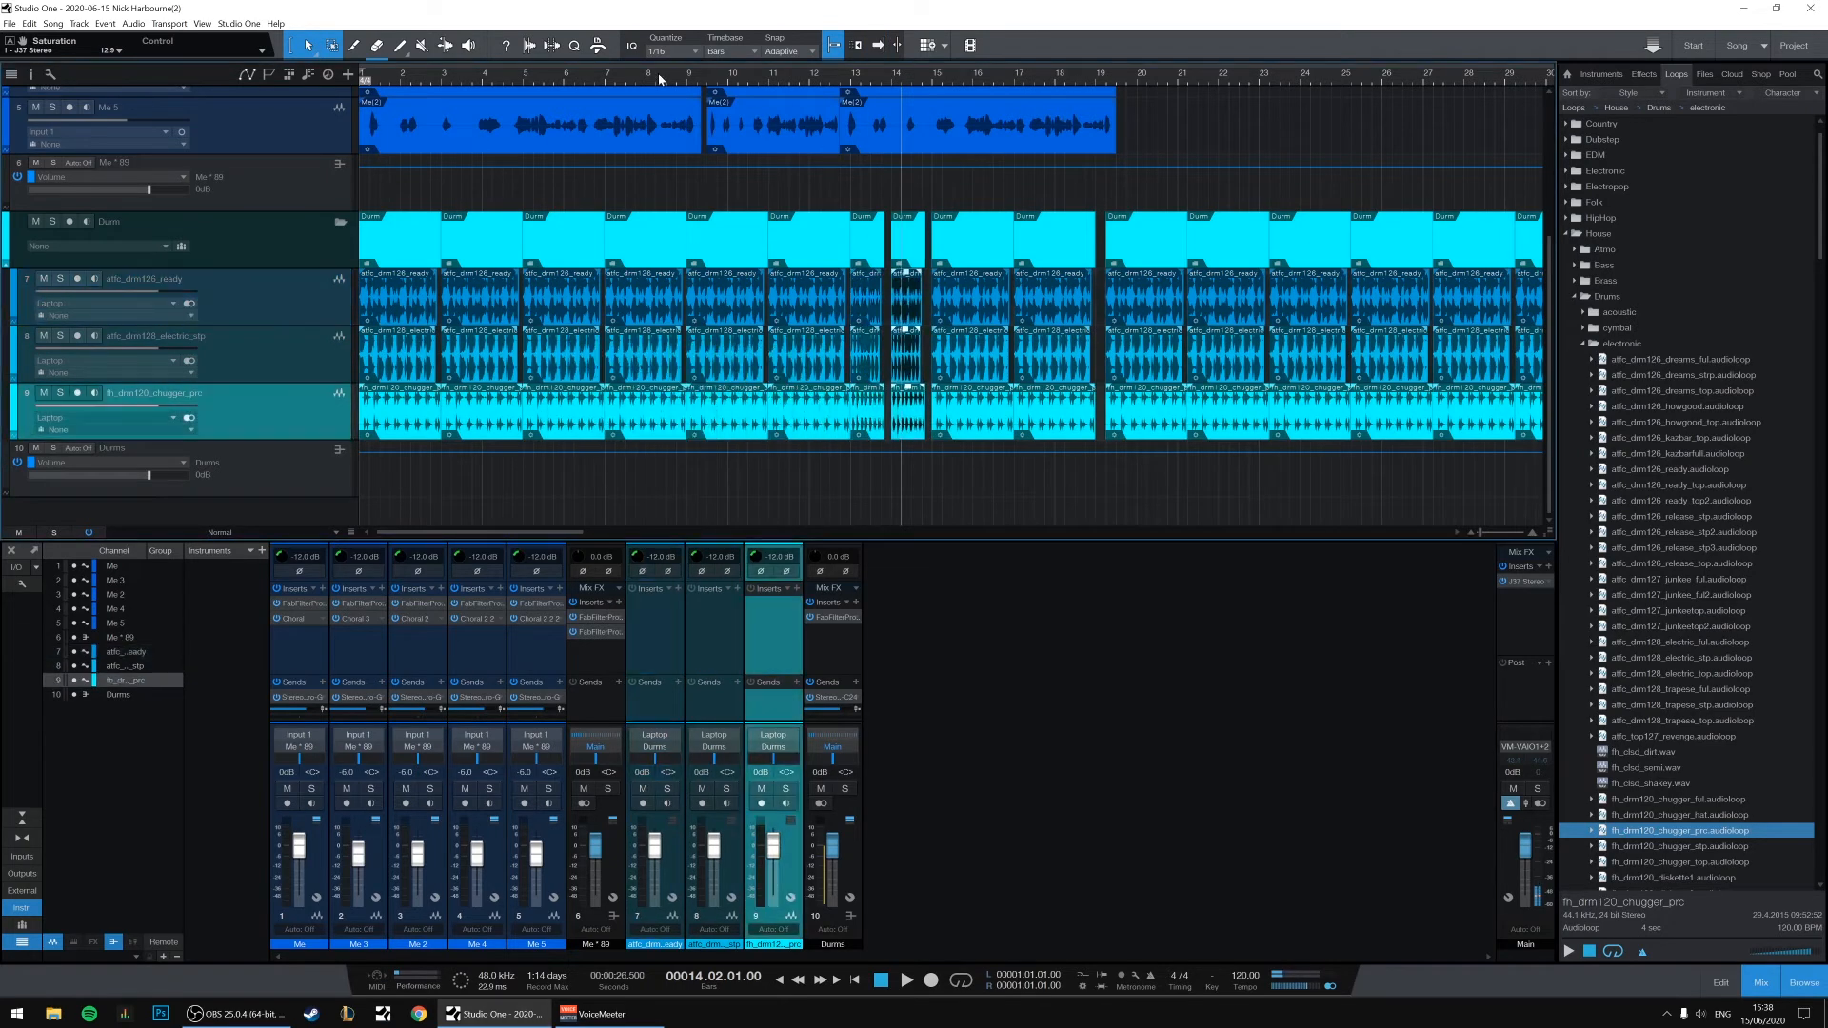
key(space)
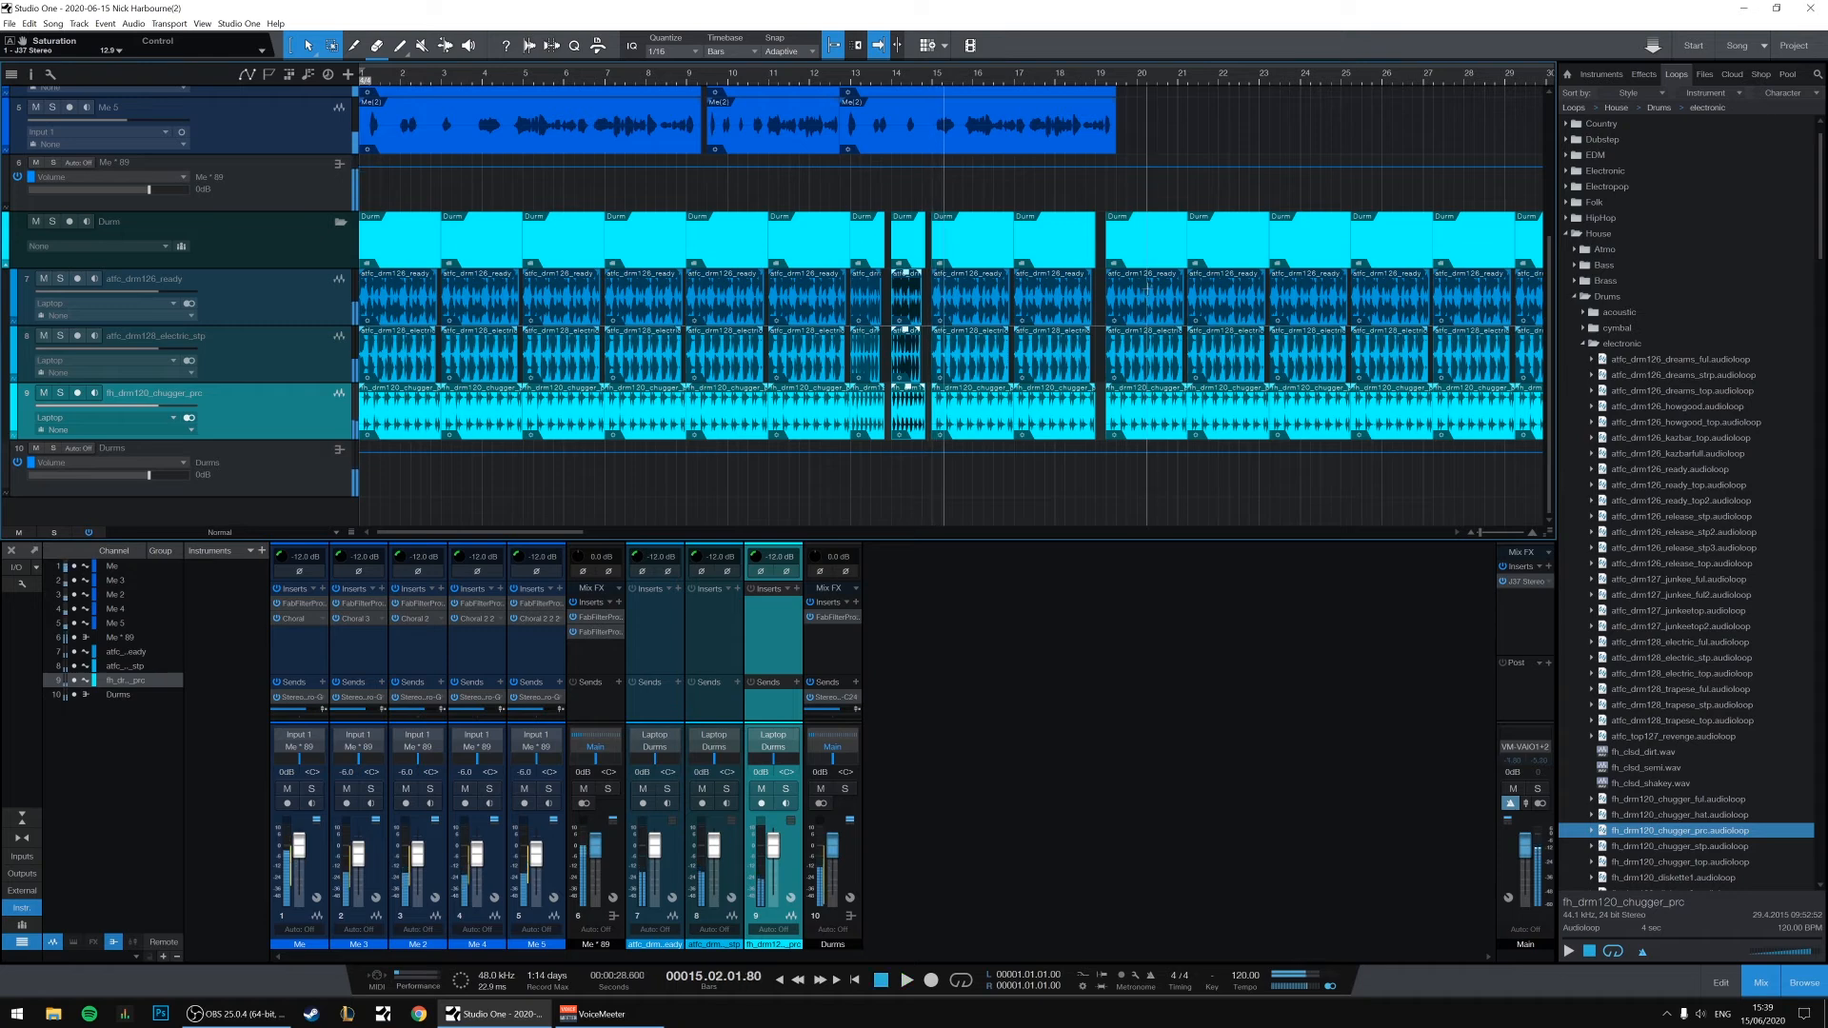
Delete the chugger percussion clip at bar 17.
scroll(1134, 254, up, 3)
scroll(1073, 428, down, 3)
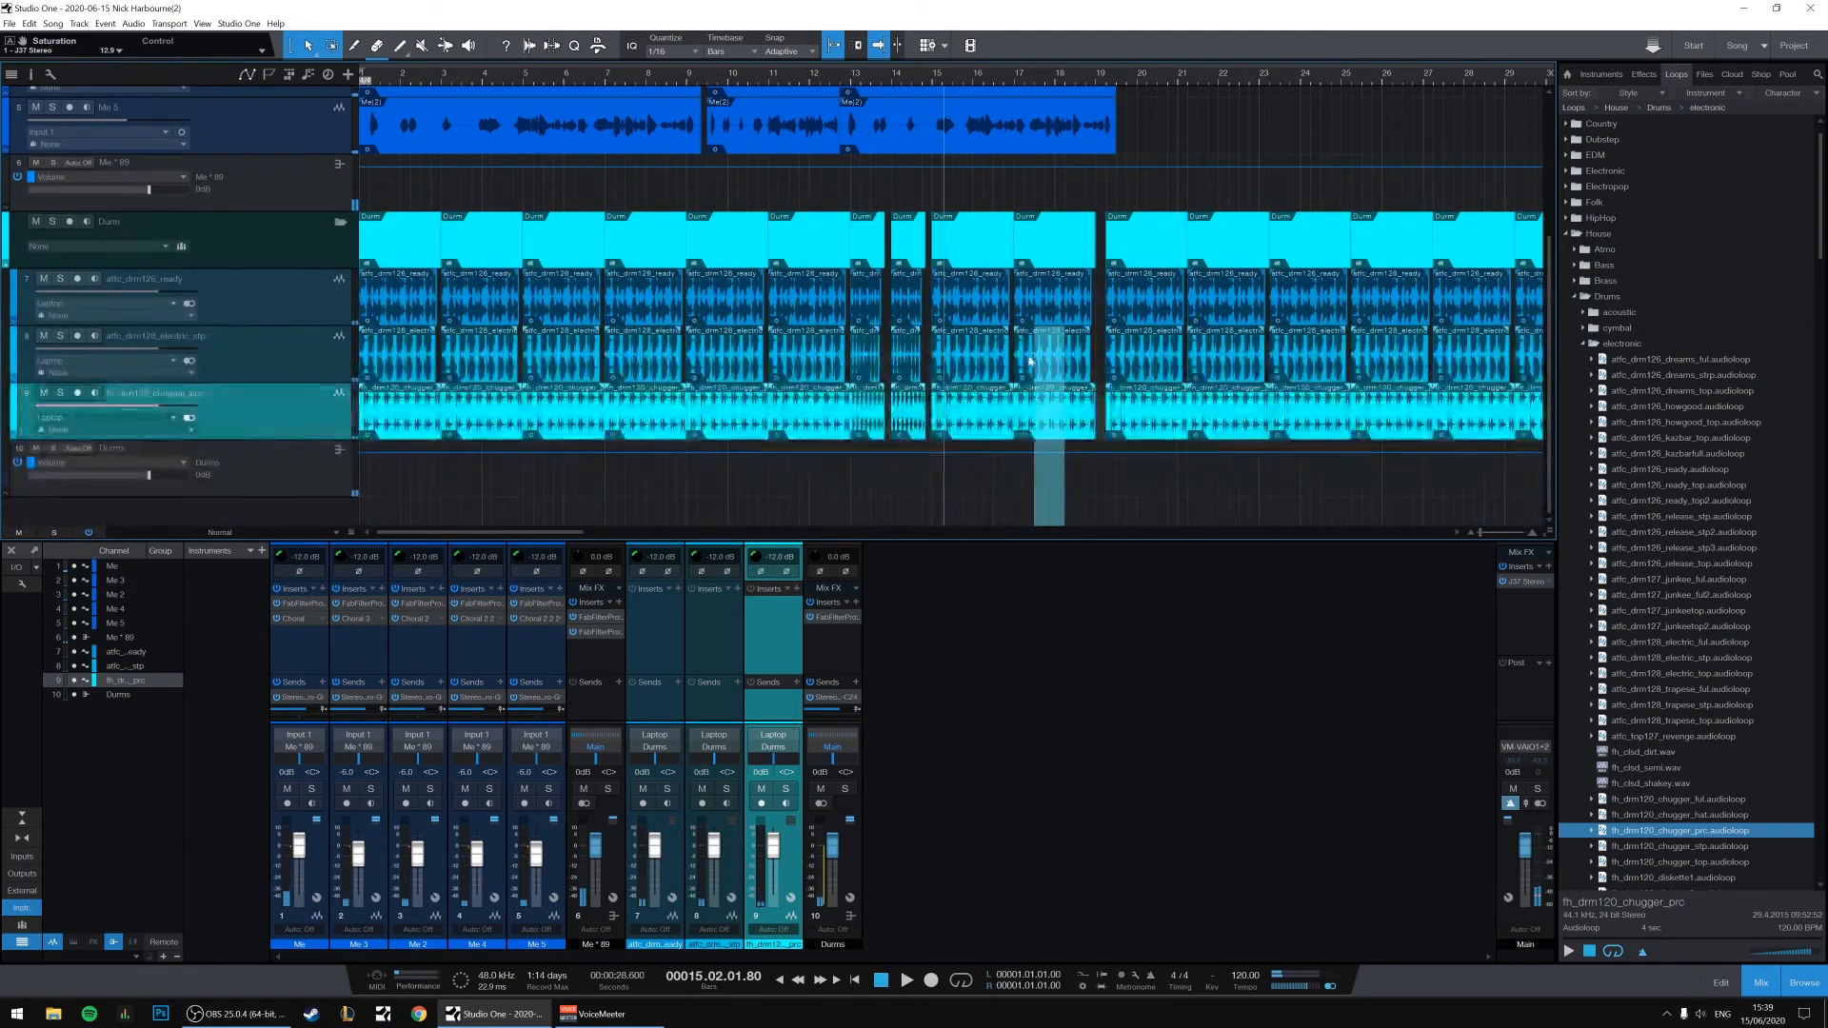
key(Delete)
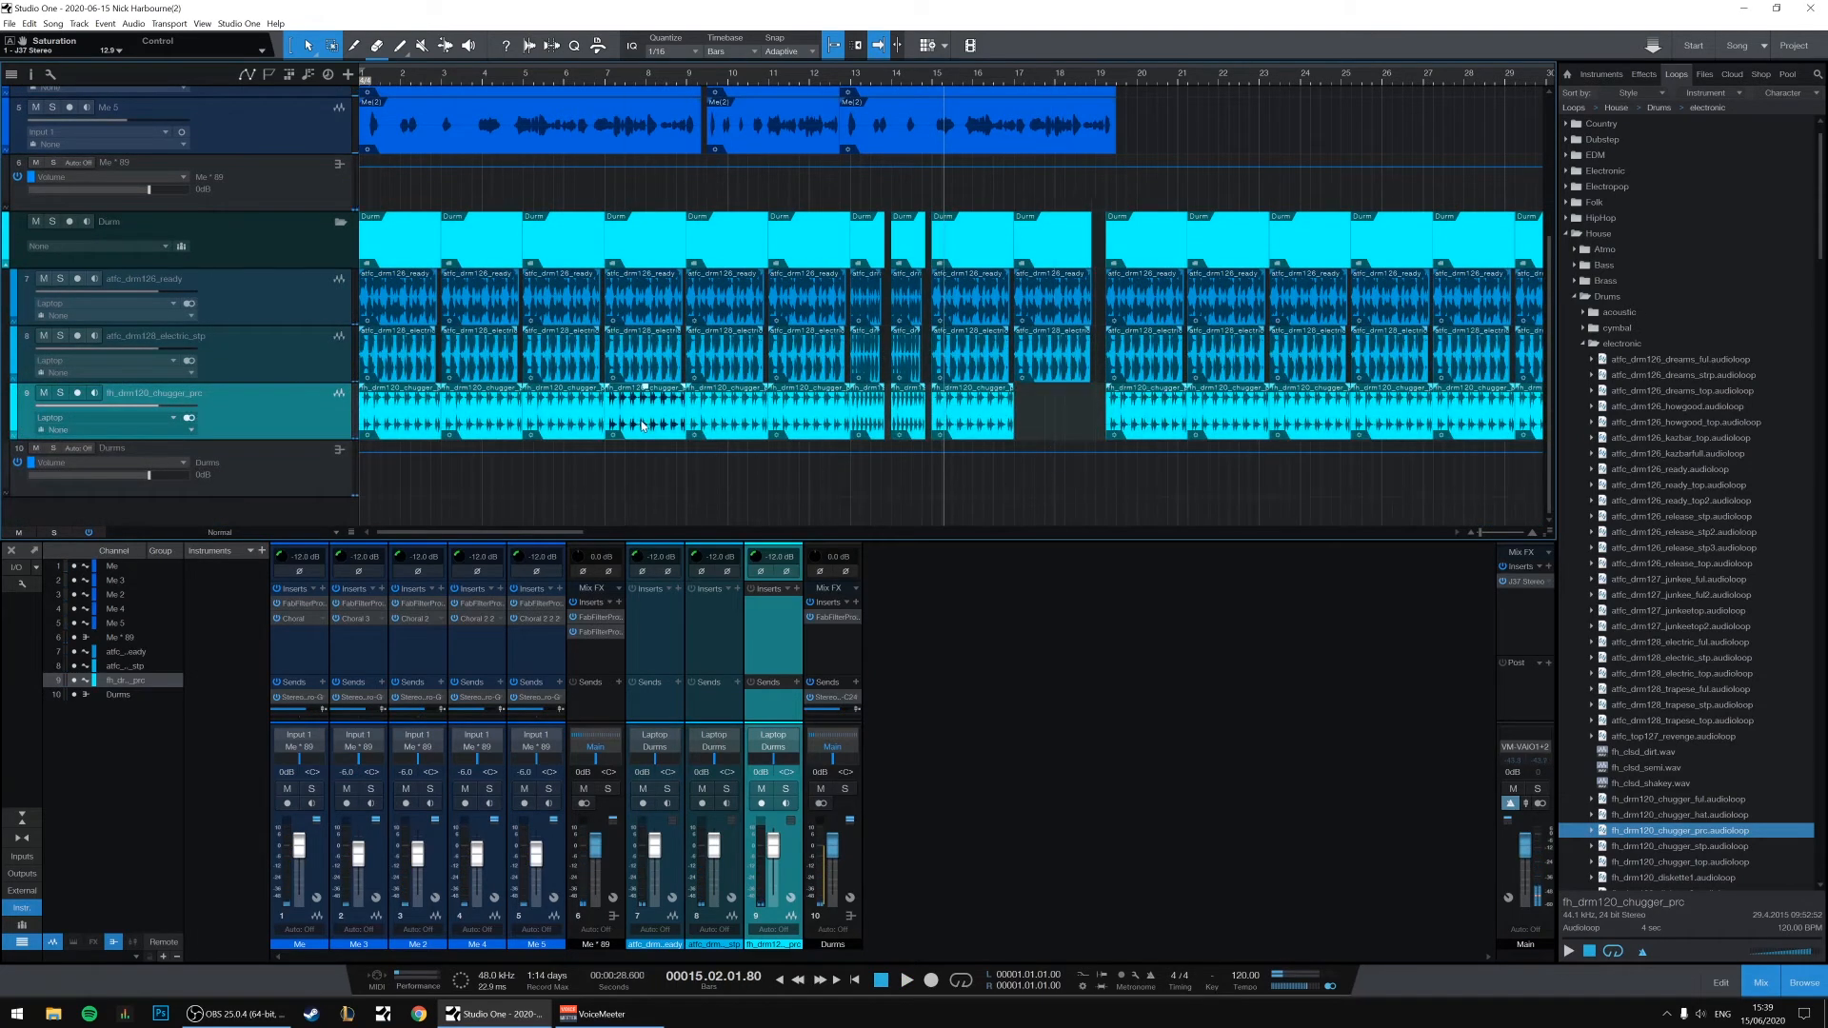
Move the electric_stp loop clip from bar 5 to around bar 21, and give the ready loop clip at bar 5 a fade-in.
drag(566, 358, 1209, 360)
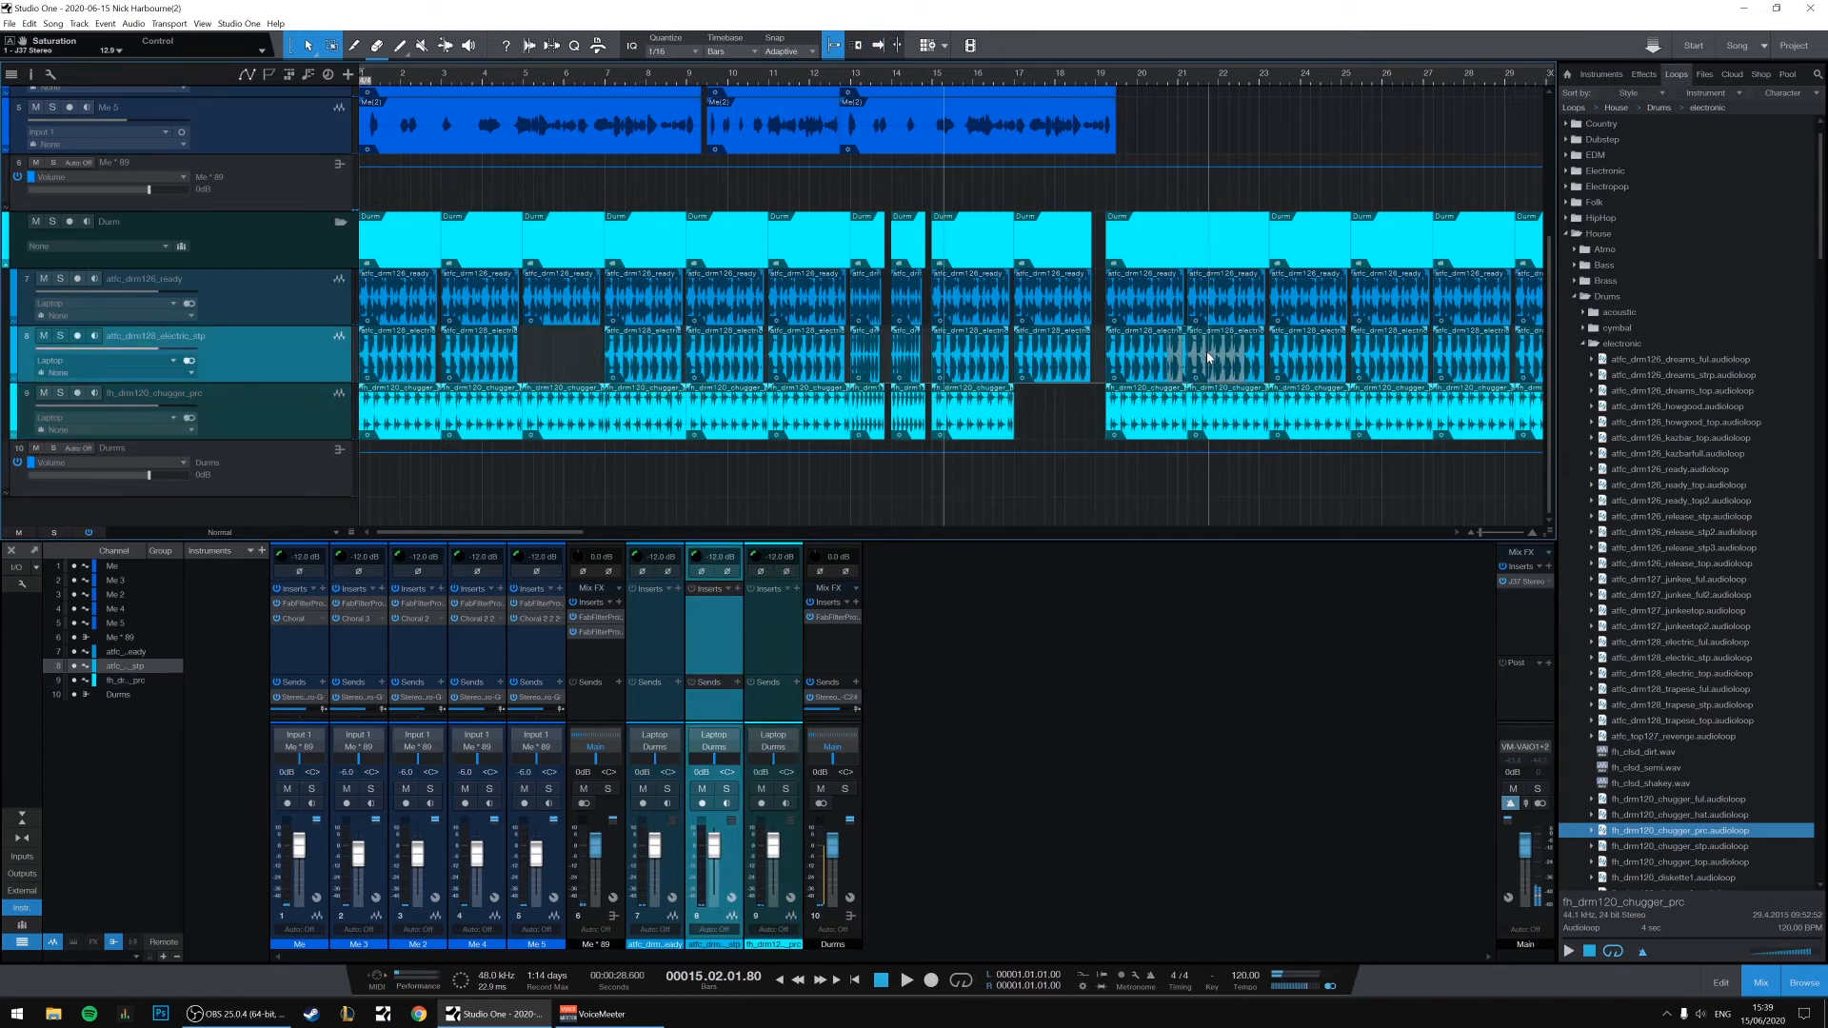
click(563, 286)
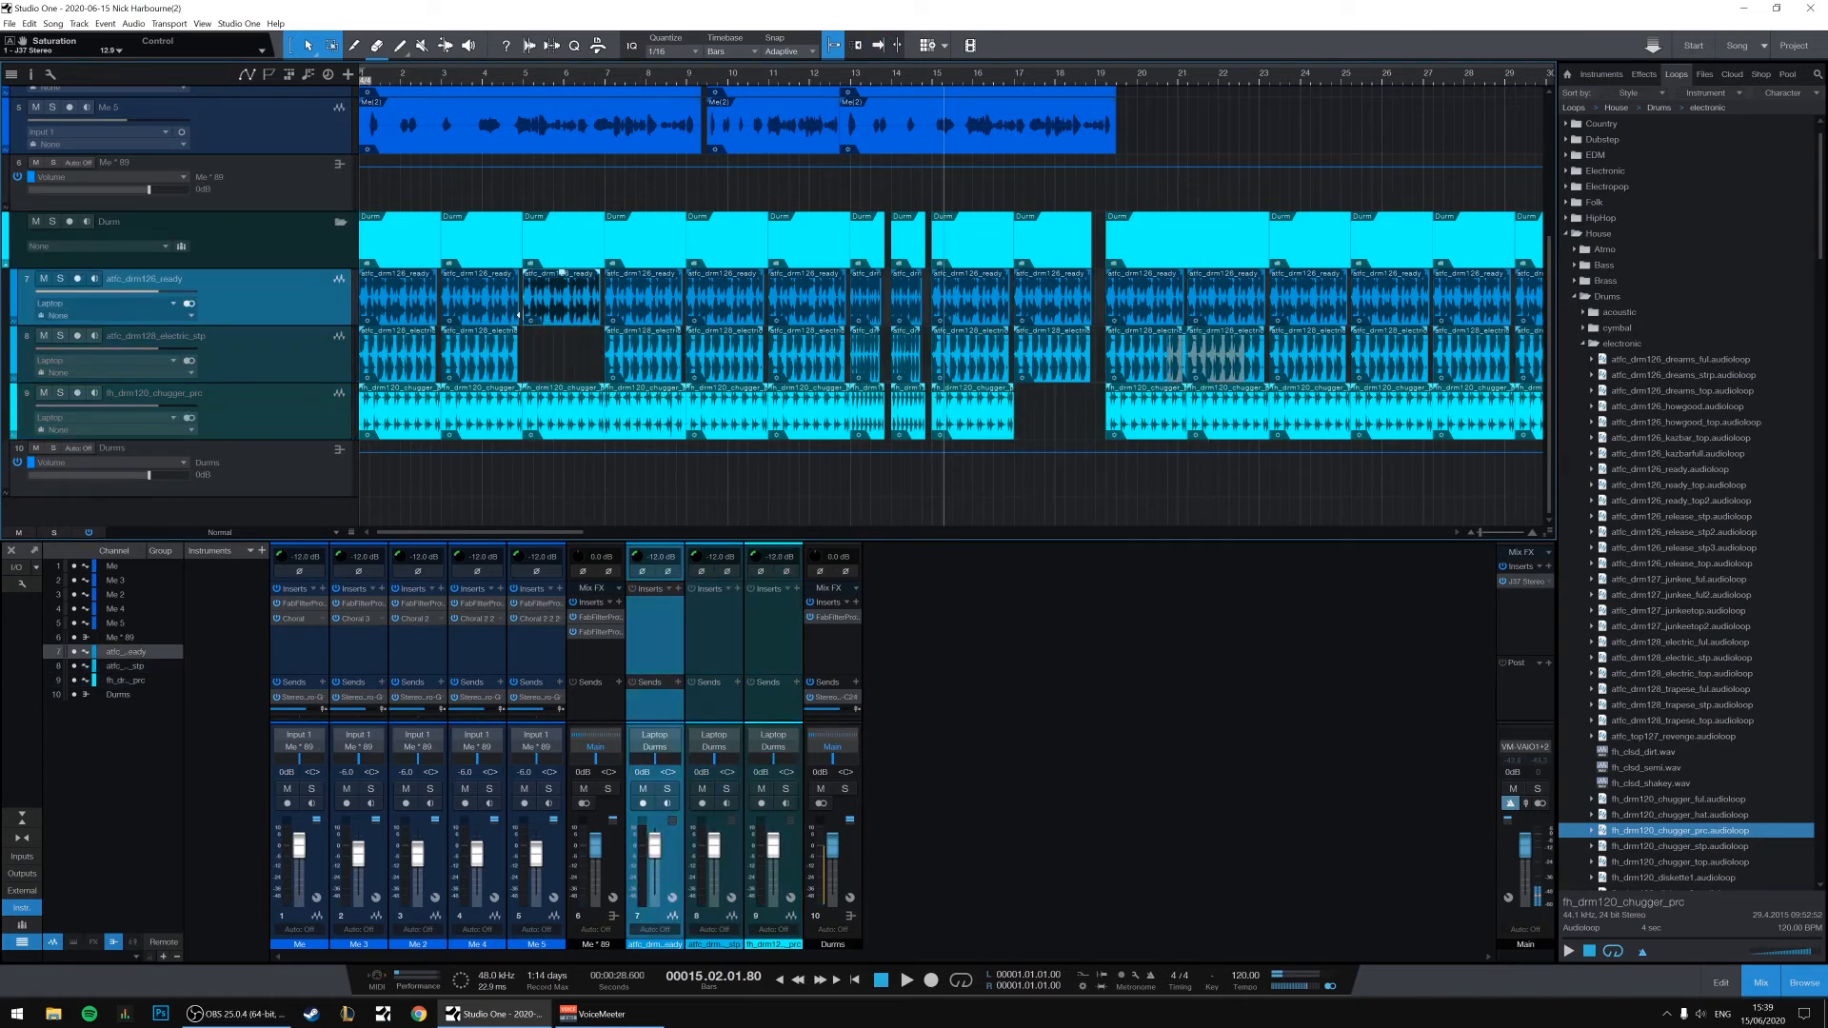
drag(529, 279, 575, 280)
Select the clip around bar 9 on the fourth voice track and return the playhead to the song start.
scroll(566, 352, up, 4)
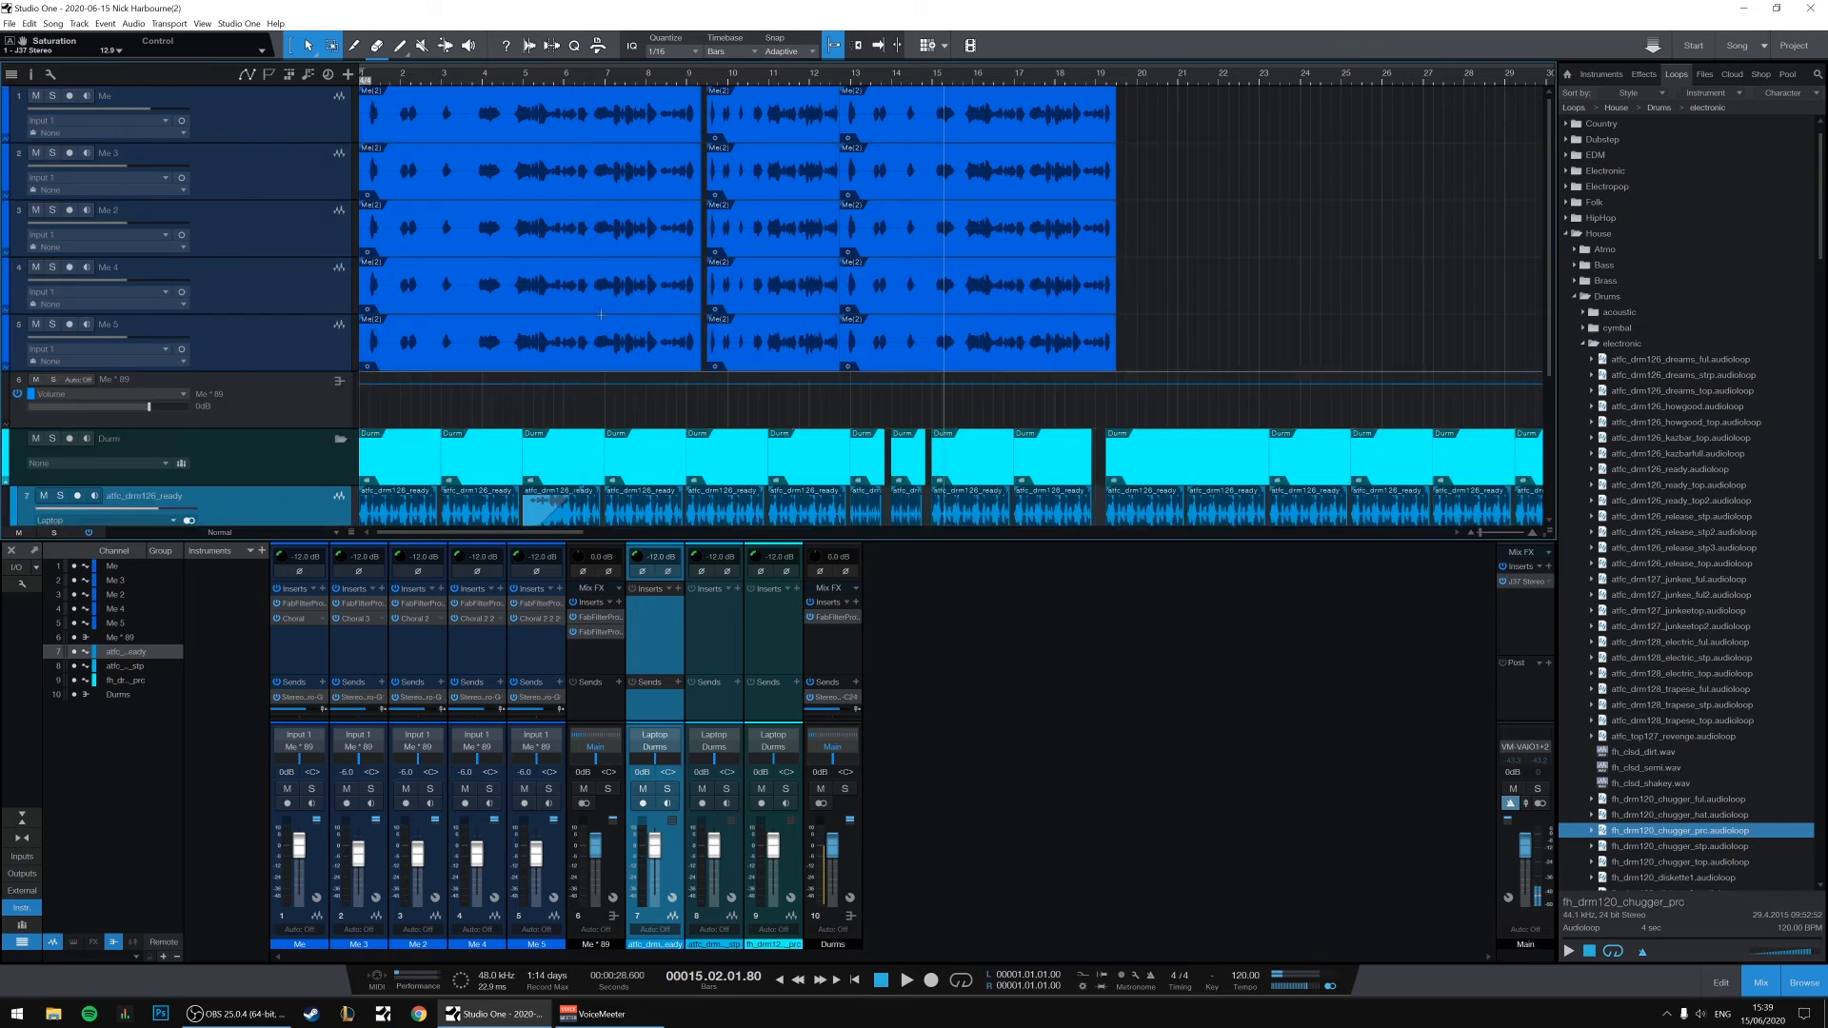
click(604, 286)
click(504, 297)
click(750, 311)
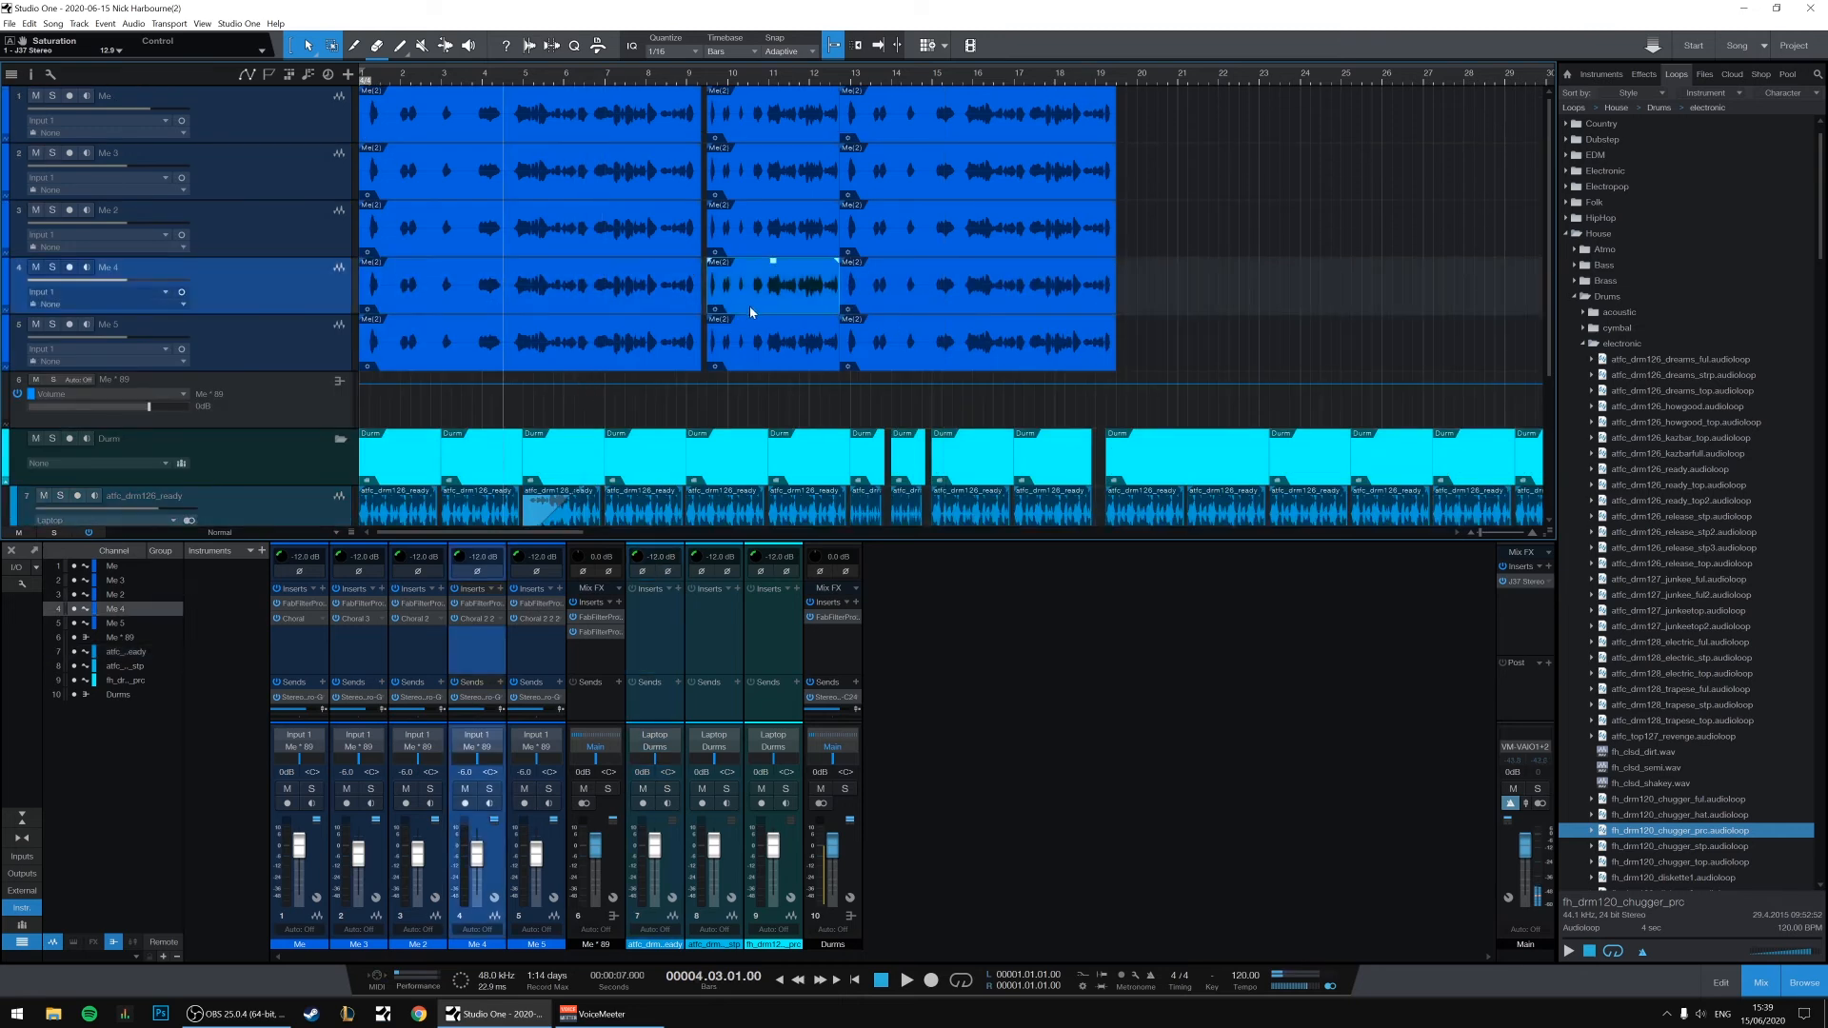
click(1277, 243)
key(comma)
Try a Tone Generator in the Main output's post section at a level of about -45 dB, remove it and briefly play the song.
scroll(1352, 225, down, 4)
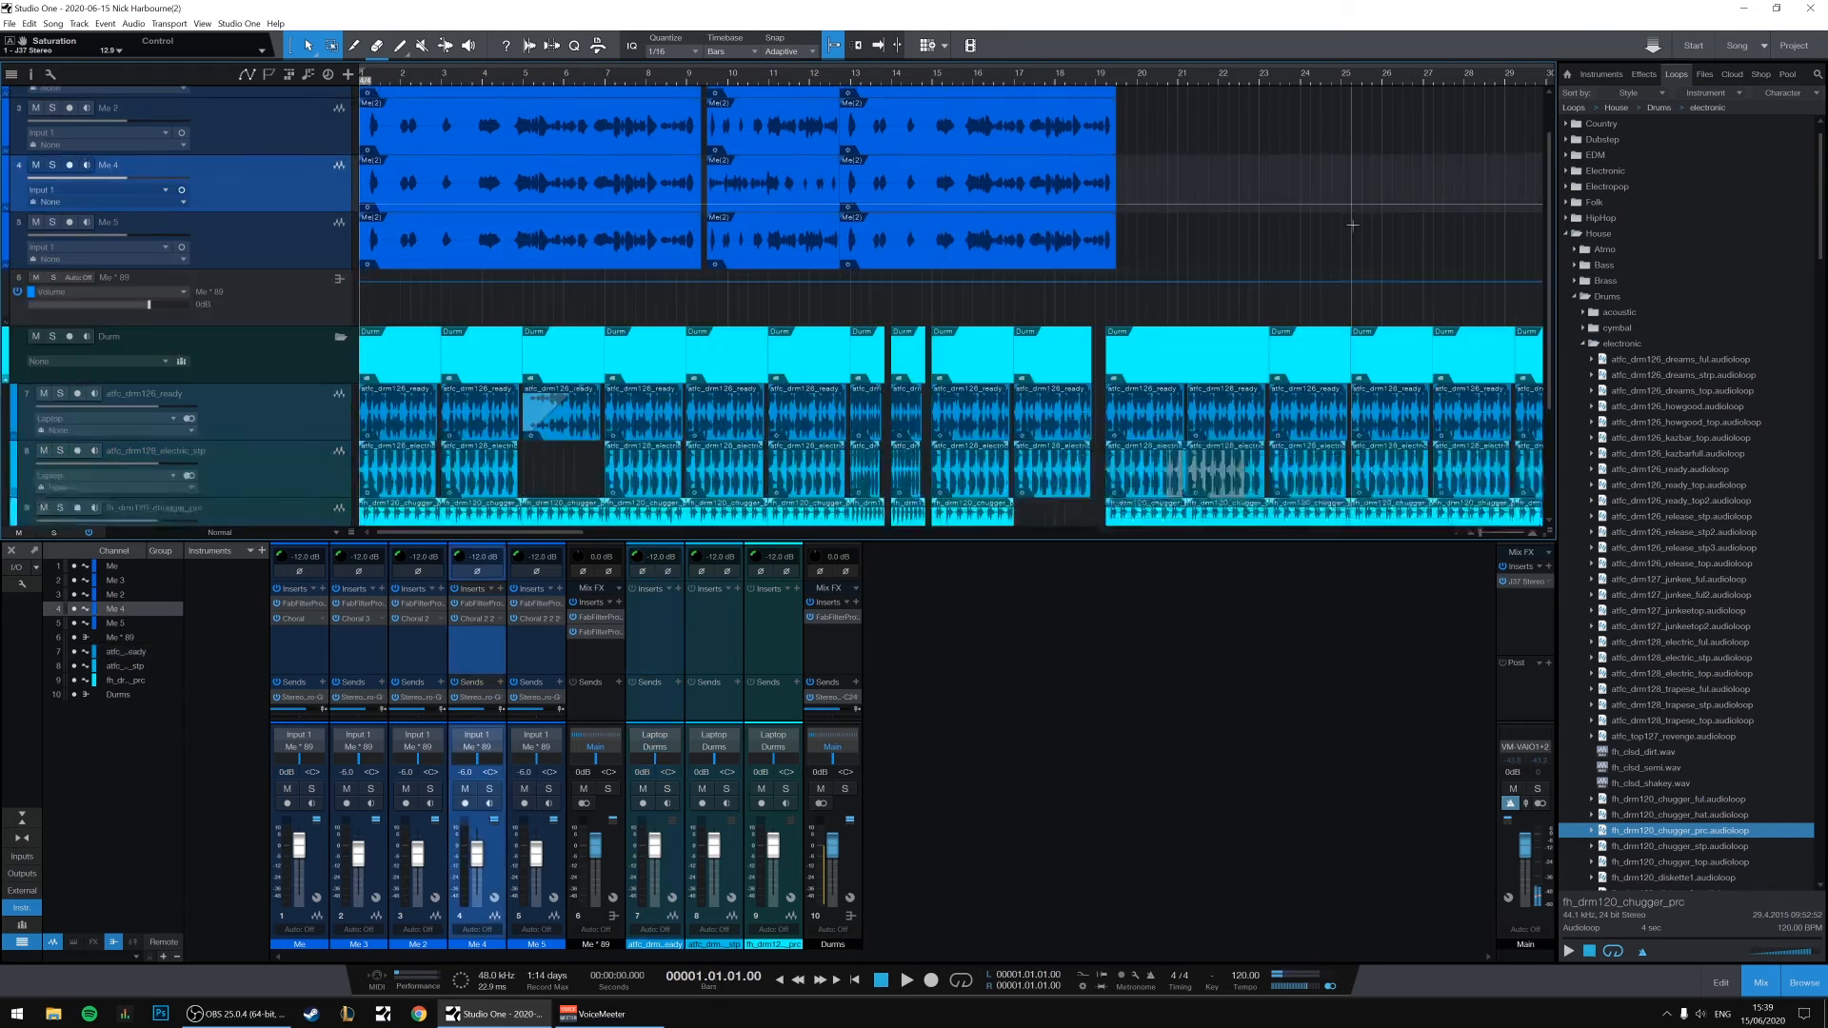
click(1549, 663)
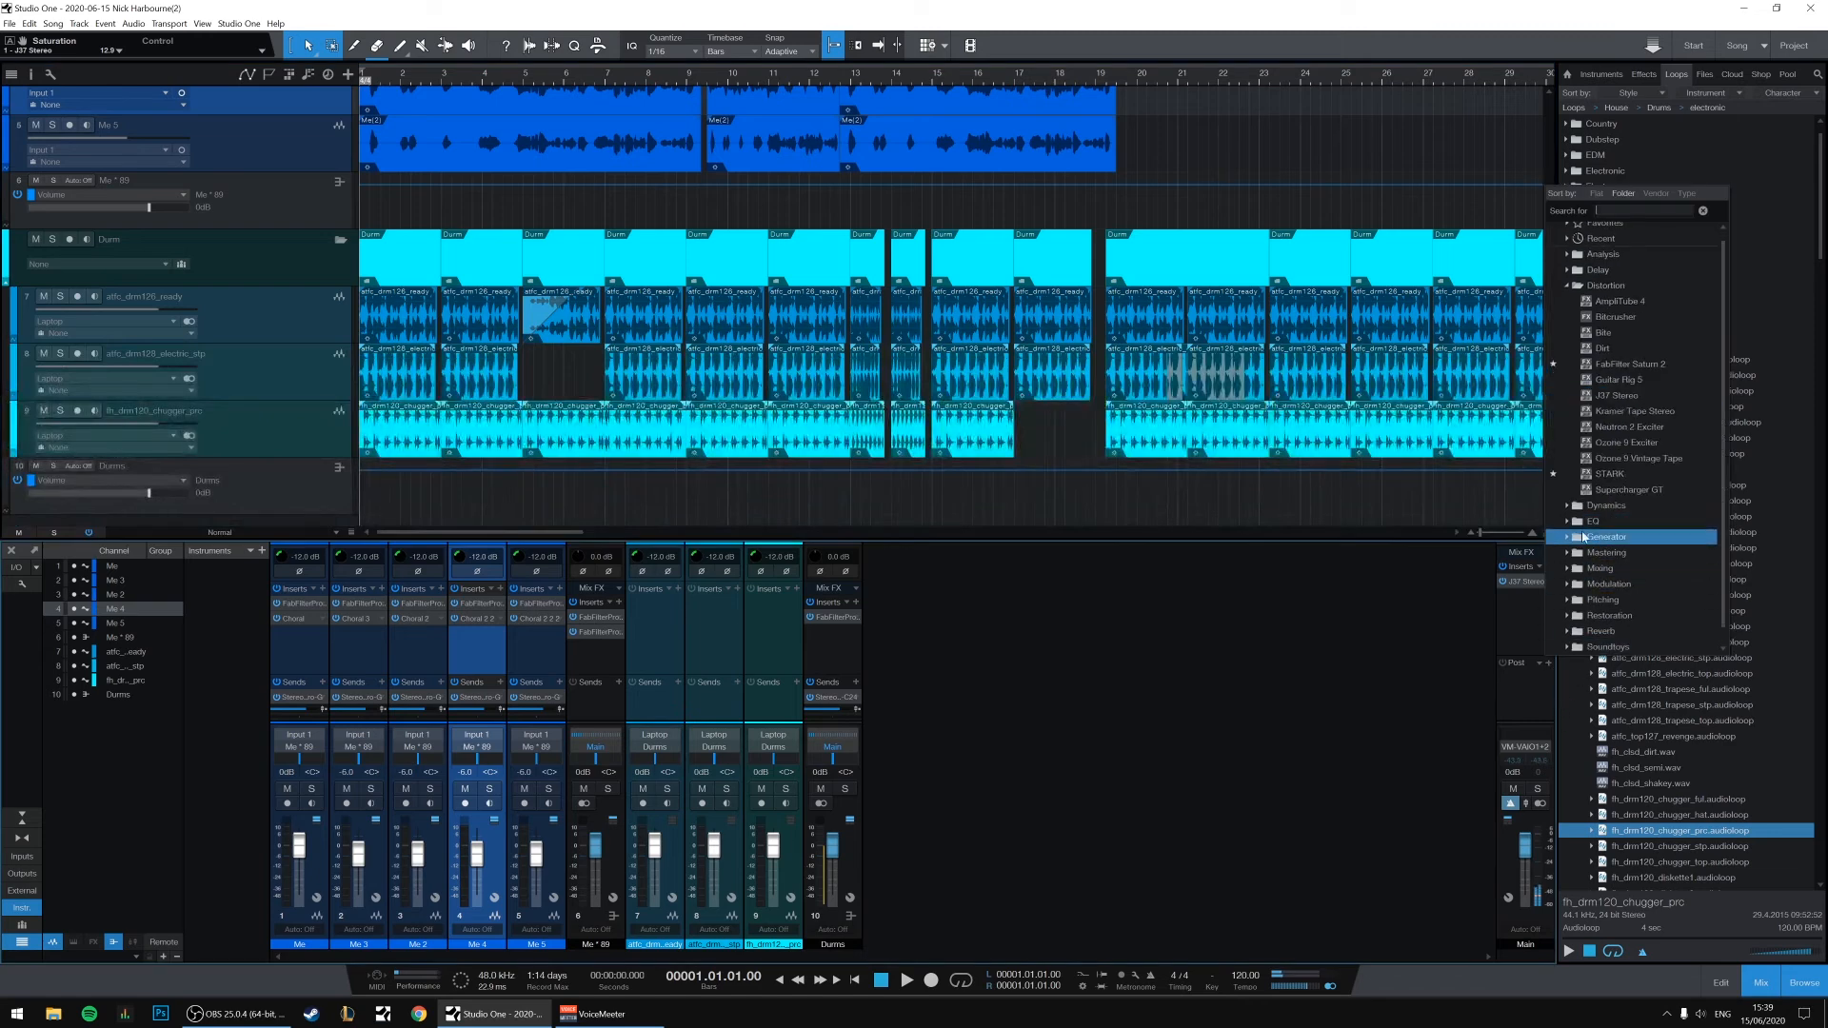
click(1601, 557)
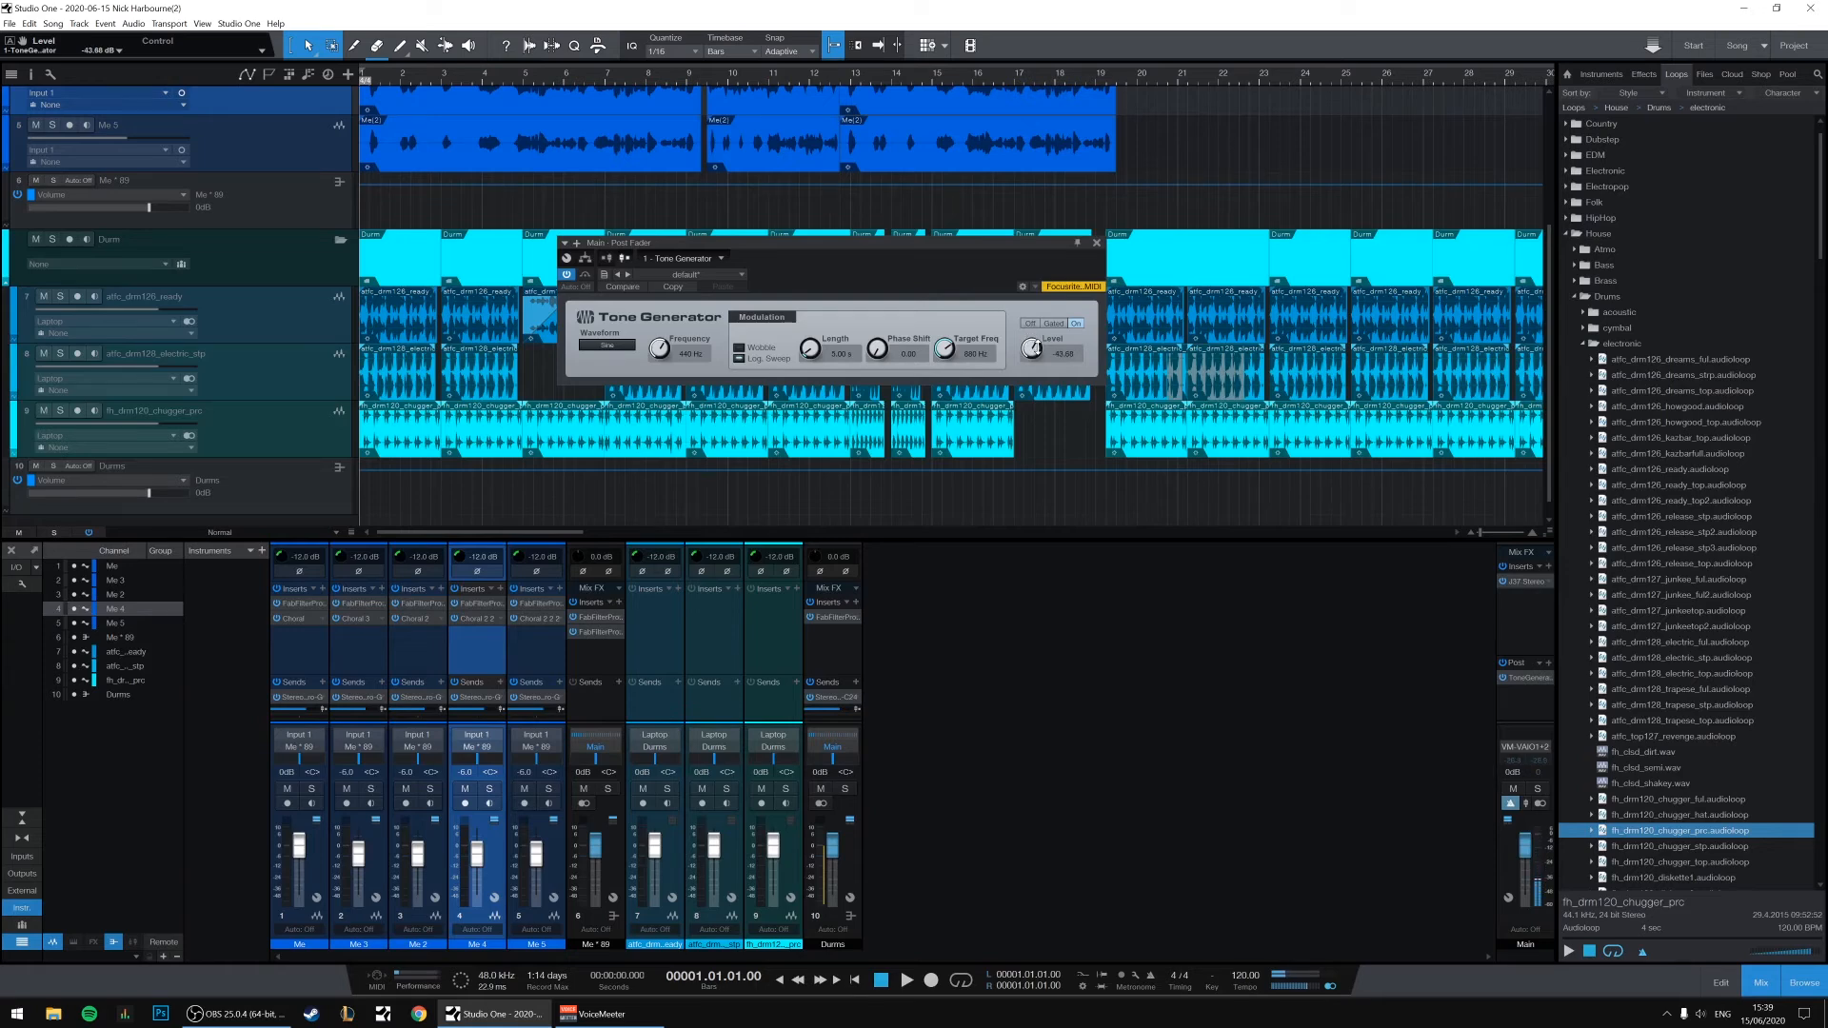
key(space)
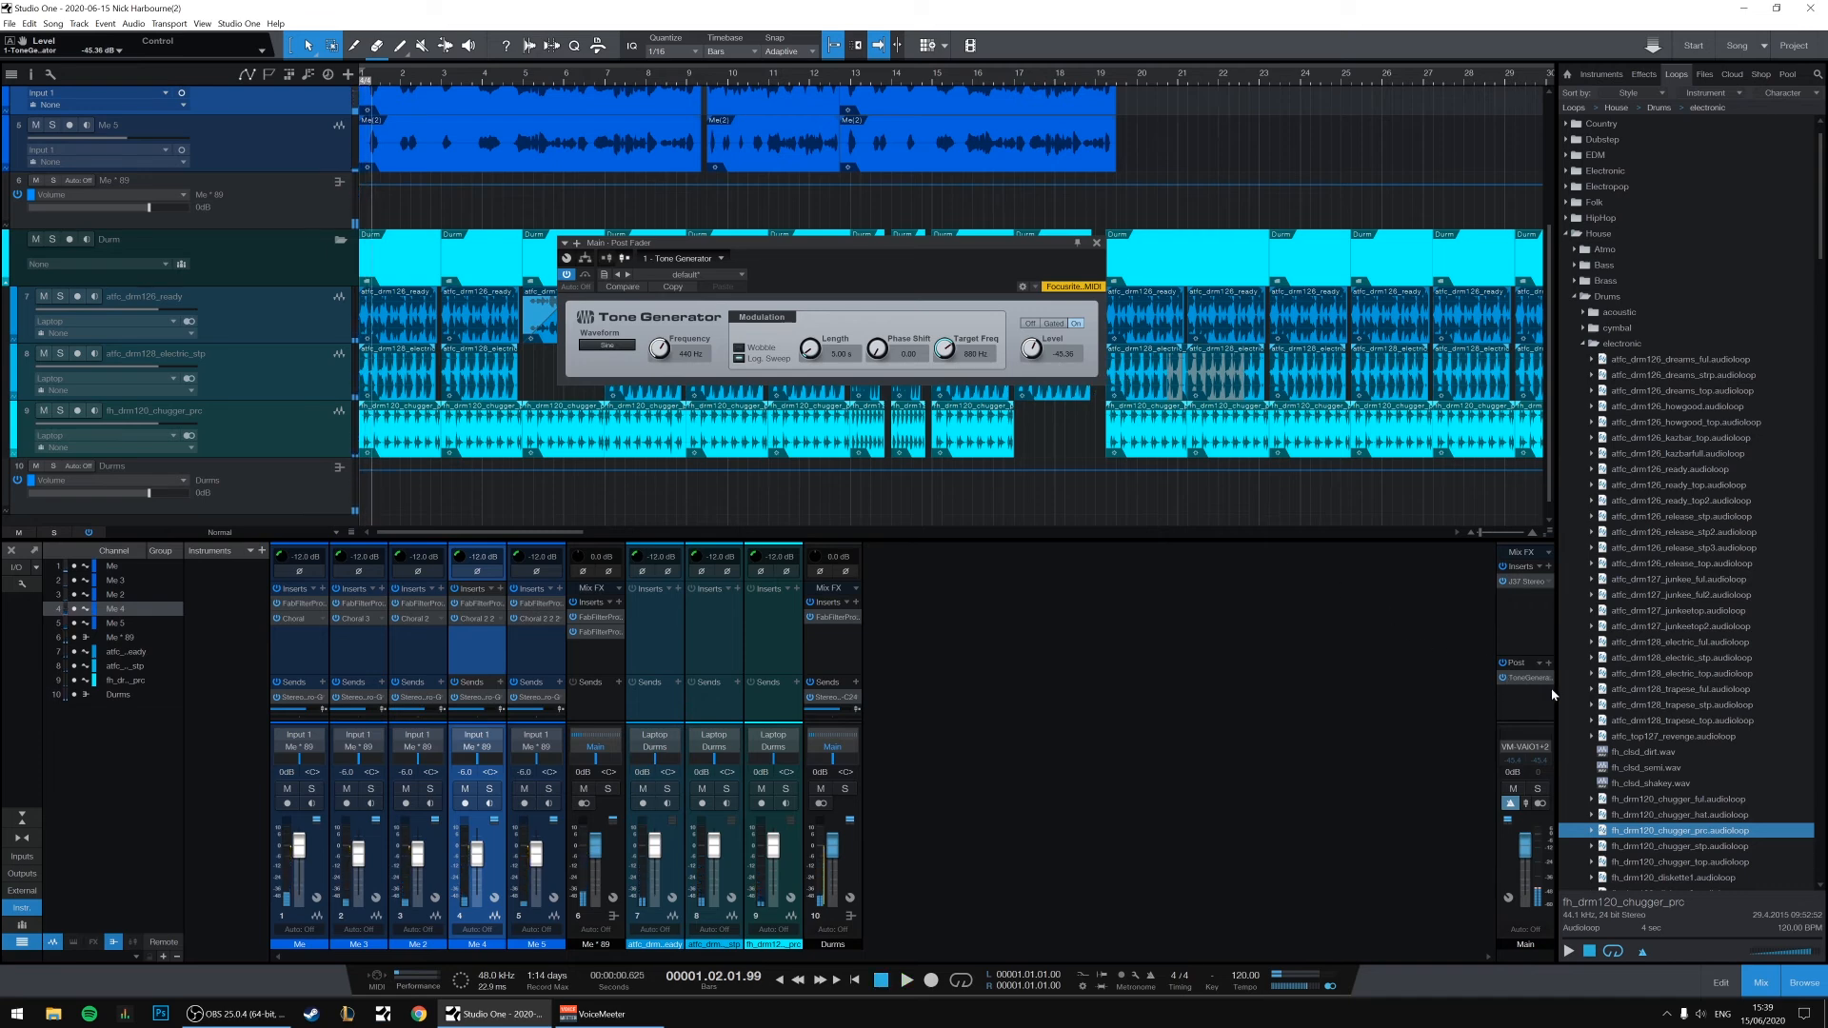
right_click(1552, 683)
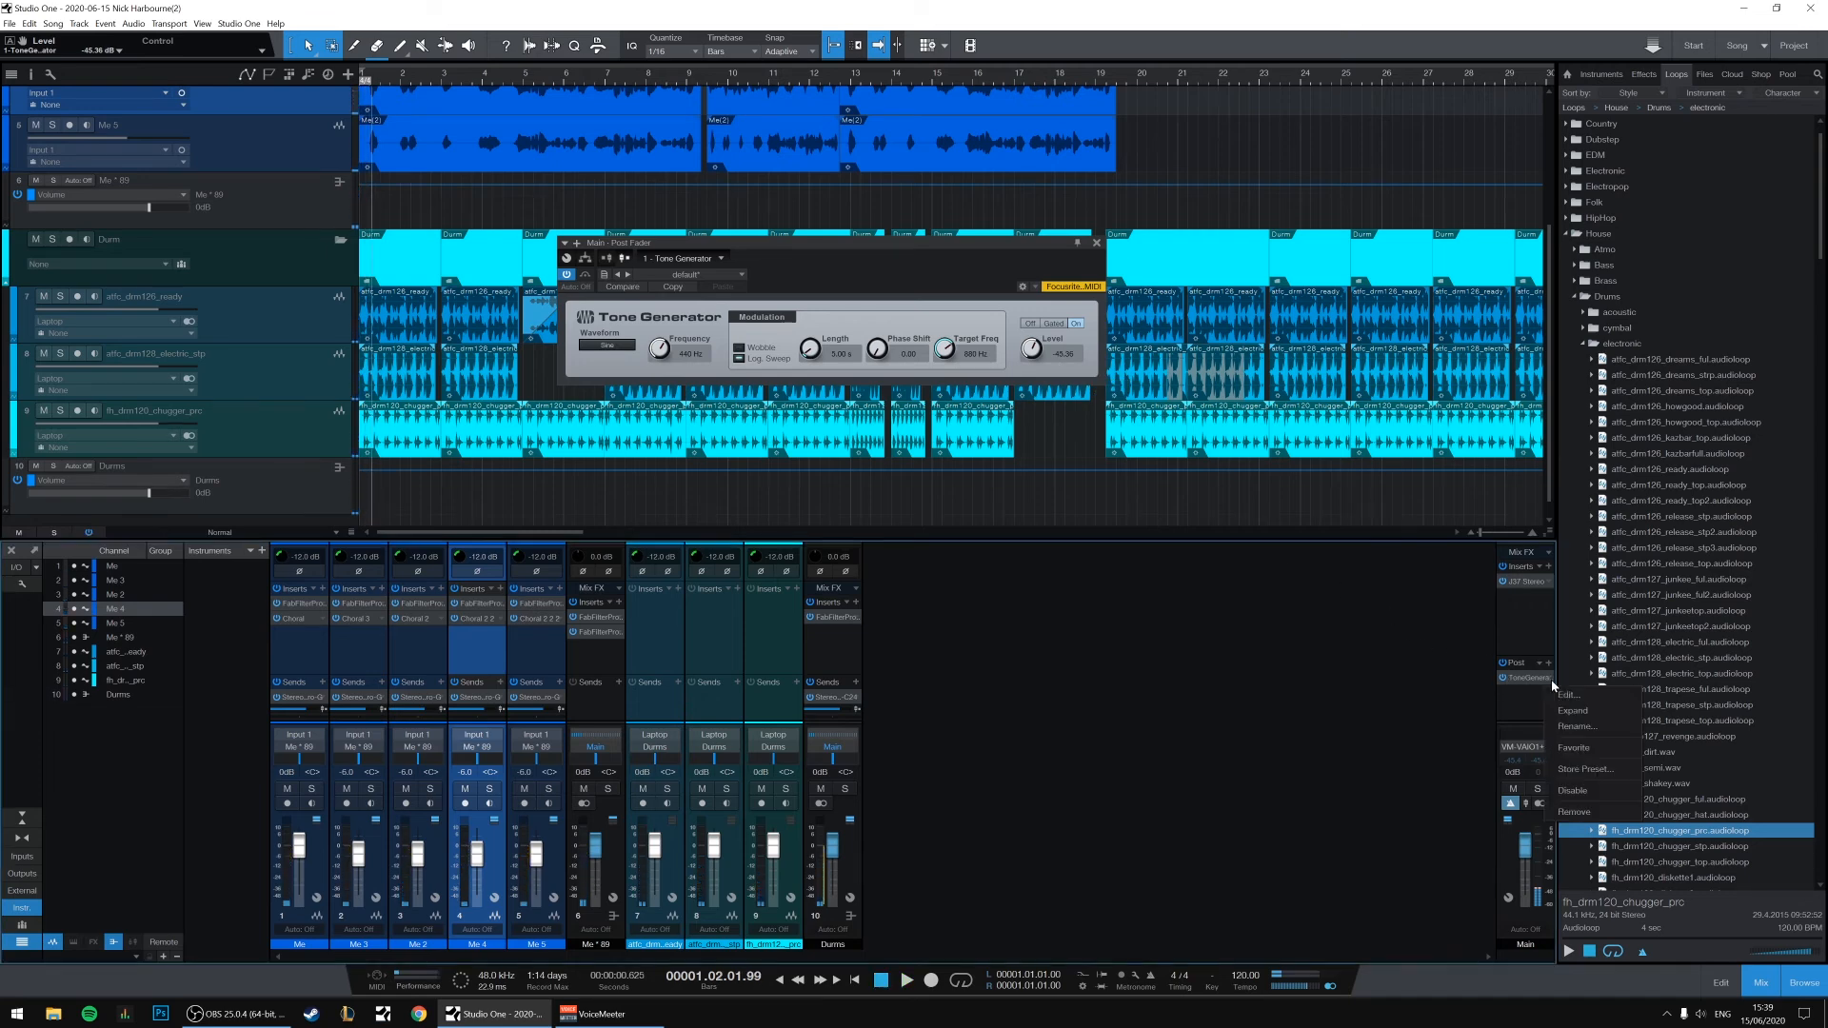
click(1572, 812)
key(space)
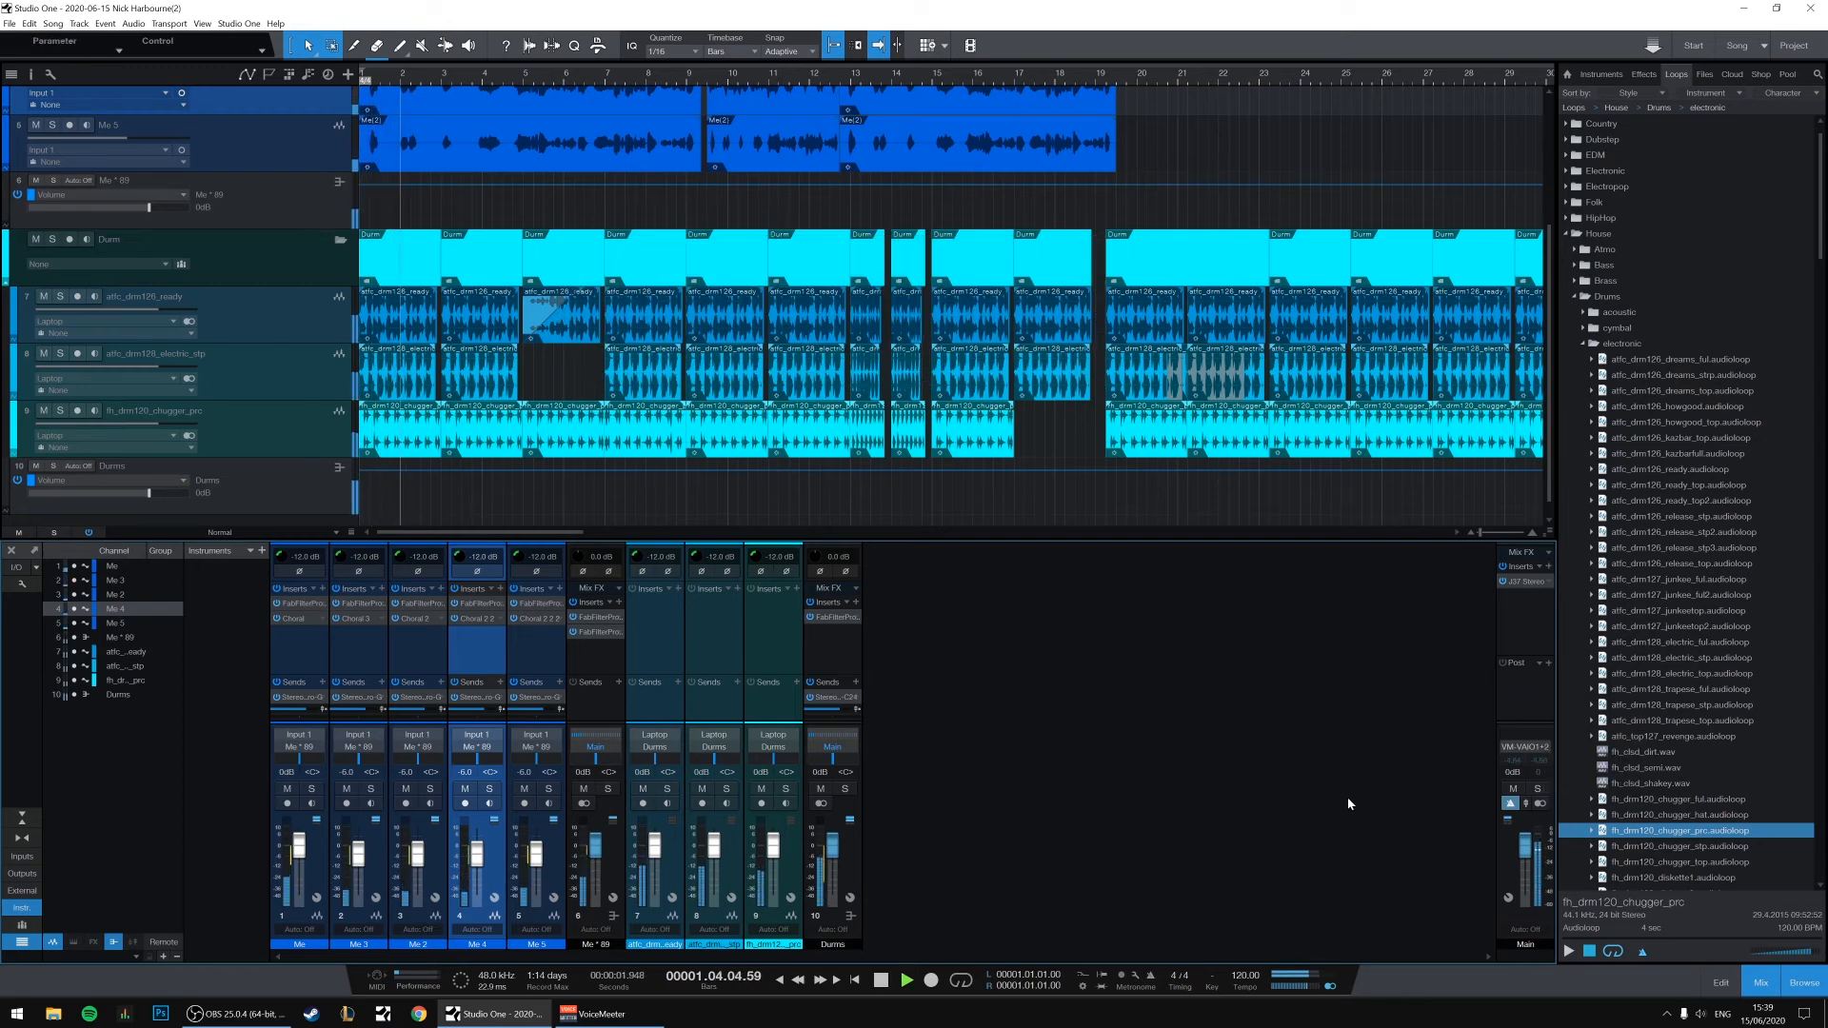
key(space)
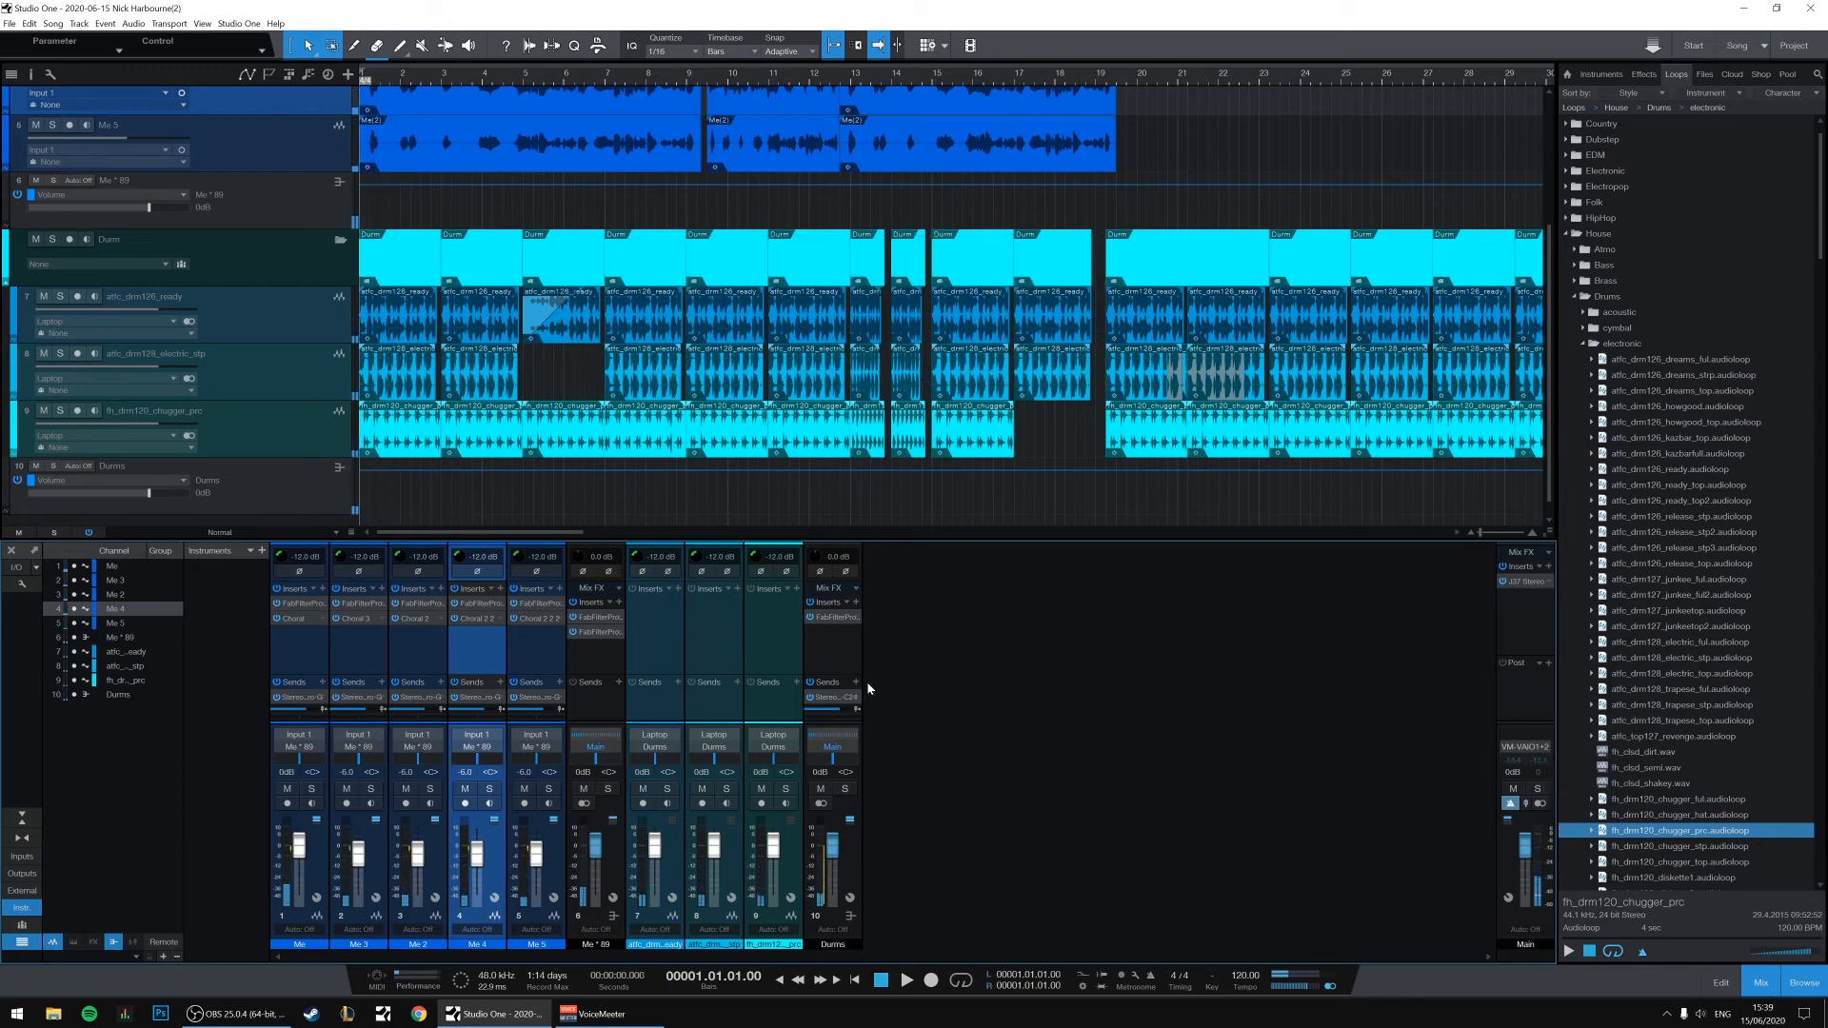
Insert the Cassette Transport plug-in on the drum bus after the existing FabFilter plug-in.
click(861, 608)
click(857, 603)
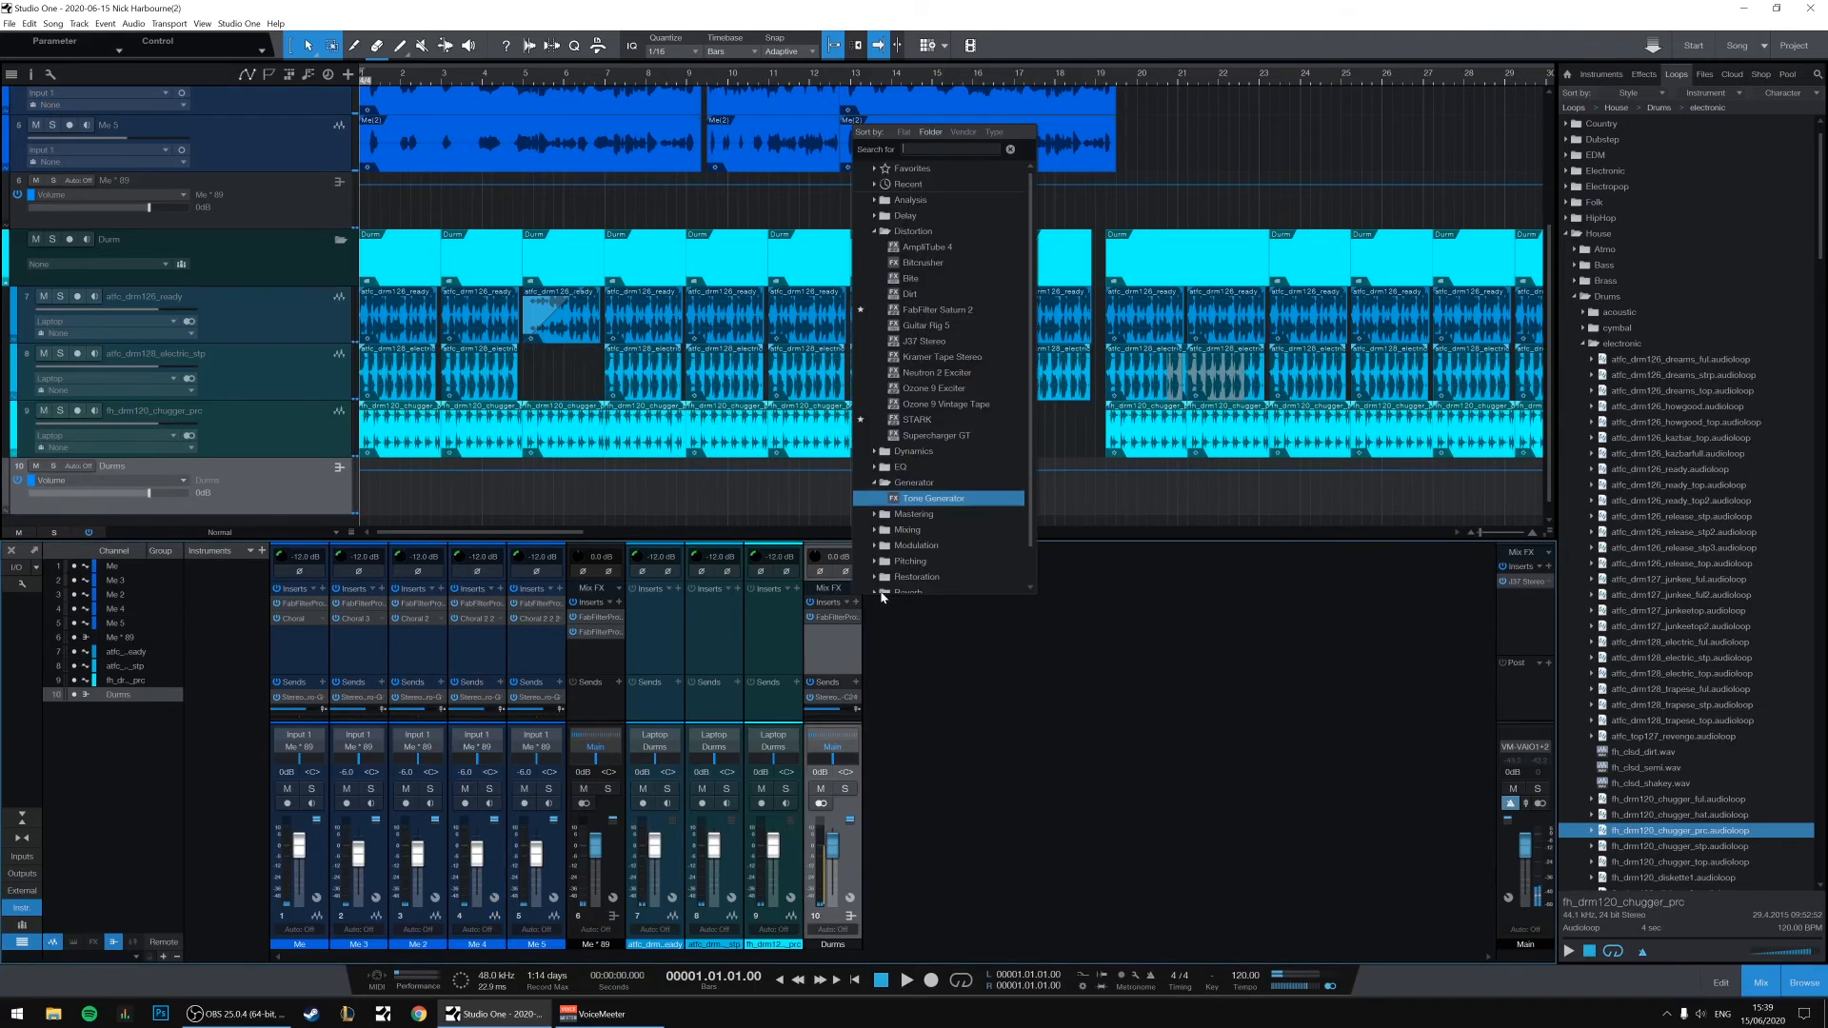
click(923, 530)
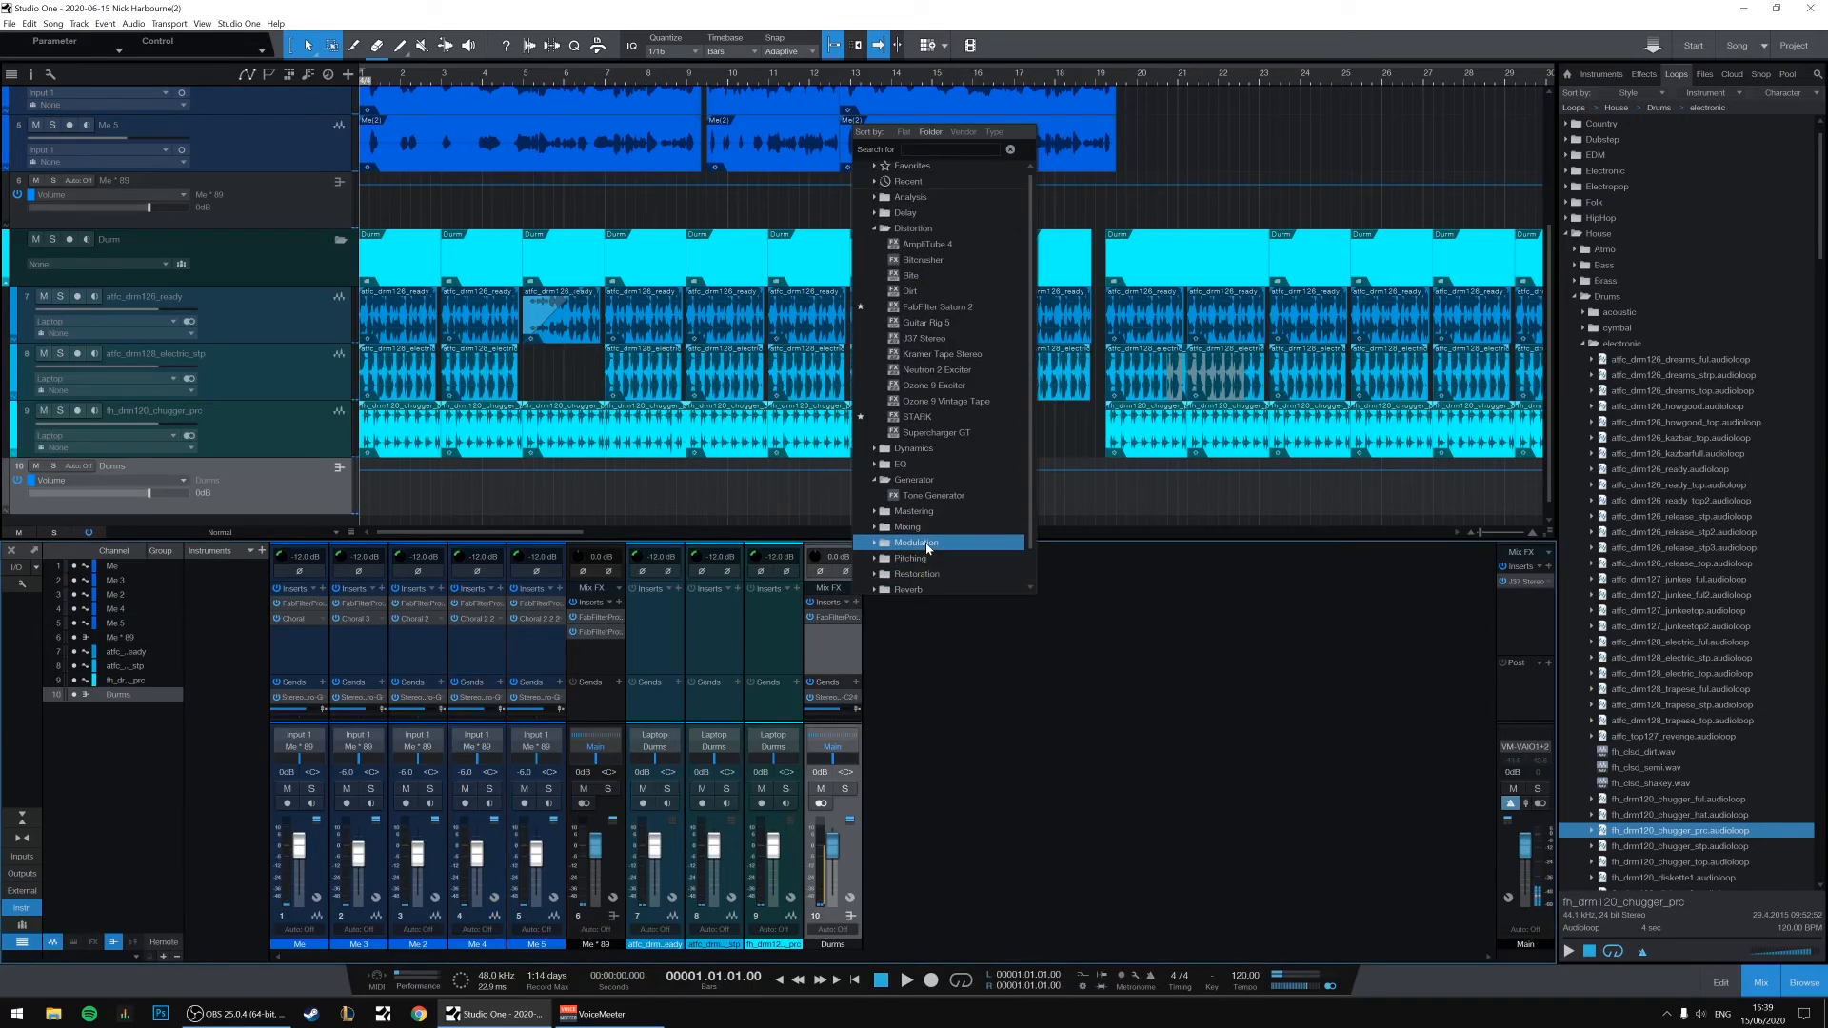
click(928, 544)
click(929, 543)
click(930, 543)
scroll(931, 543, down, 1)
click(939, 543)
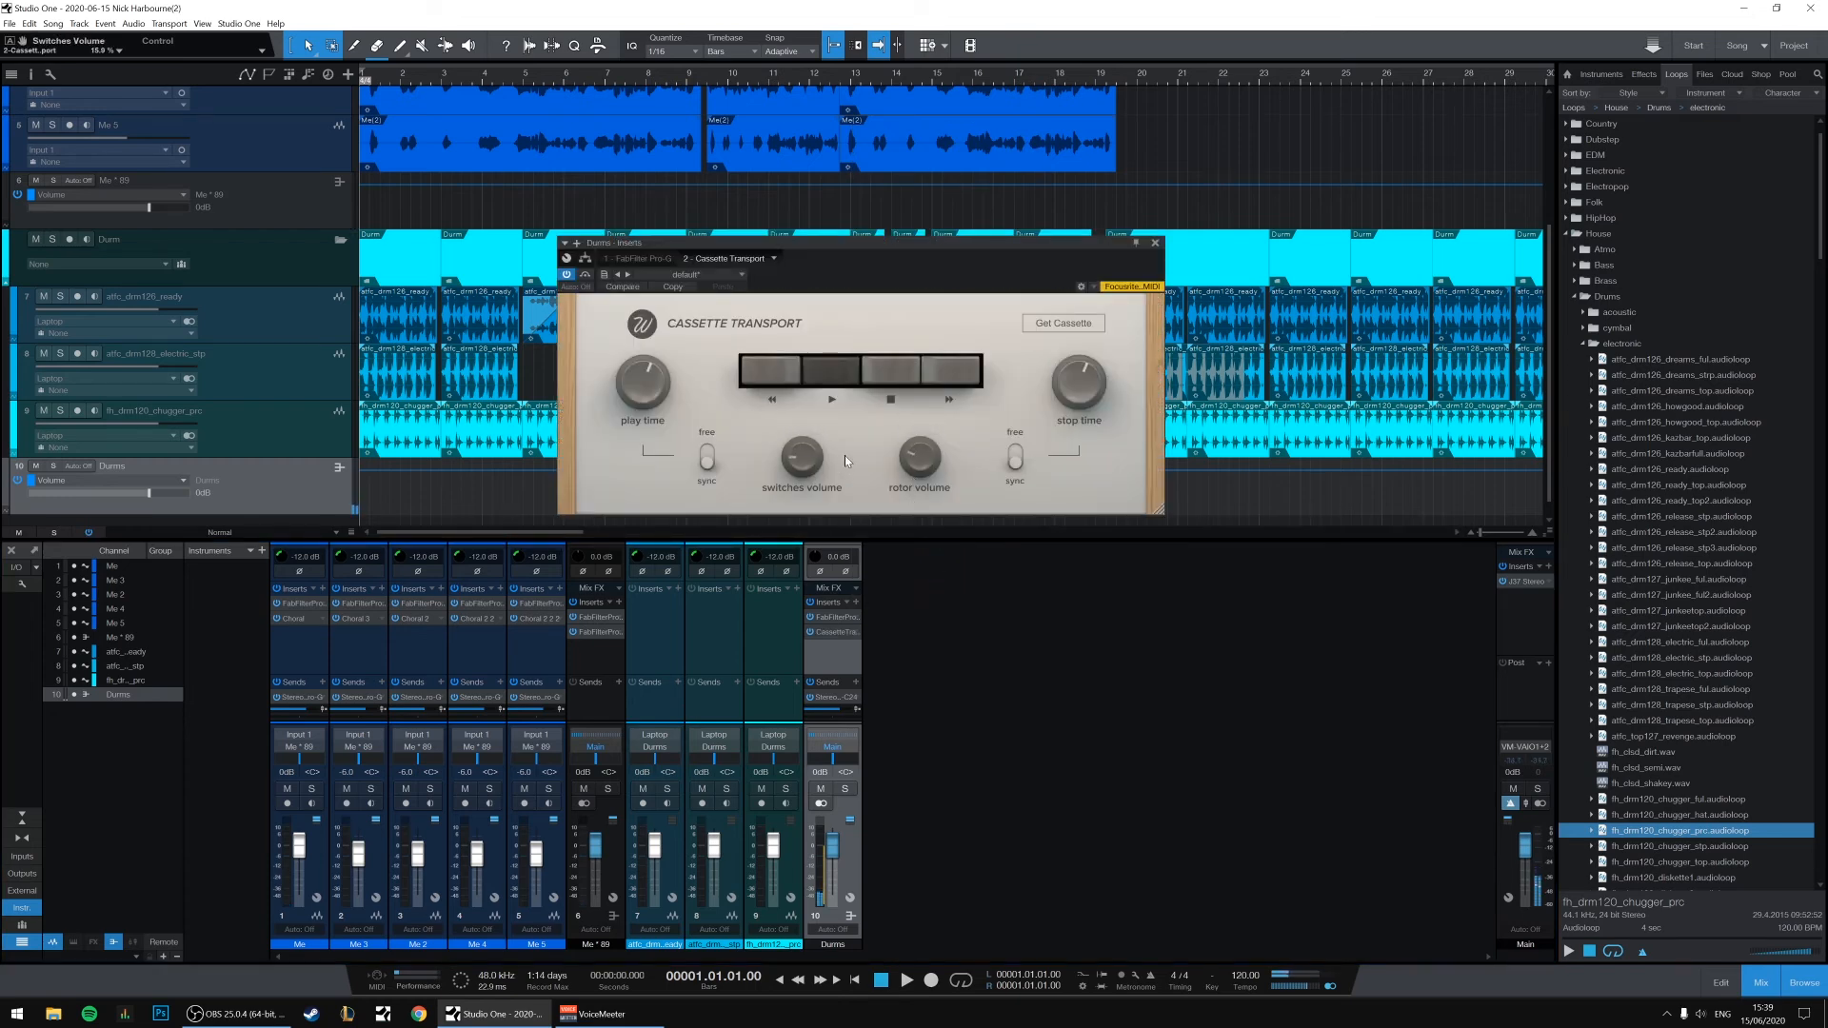
Play the song, set Cassette Transport's play time to 8000 ms, raise its stop time, and trigger its stop and play effects.
key(space)
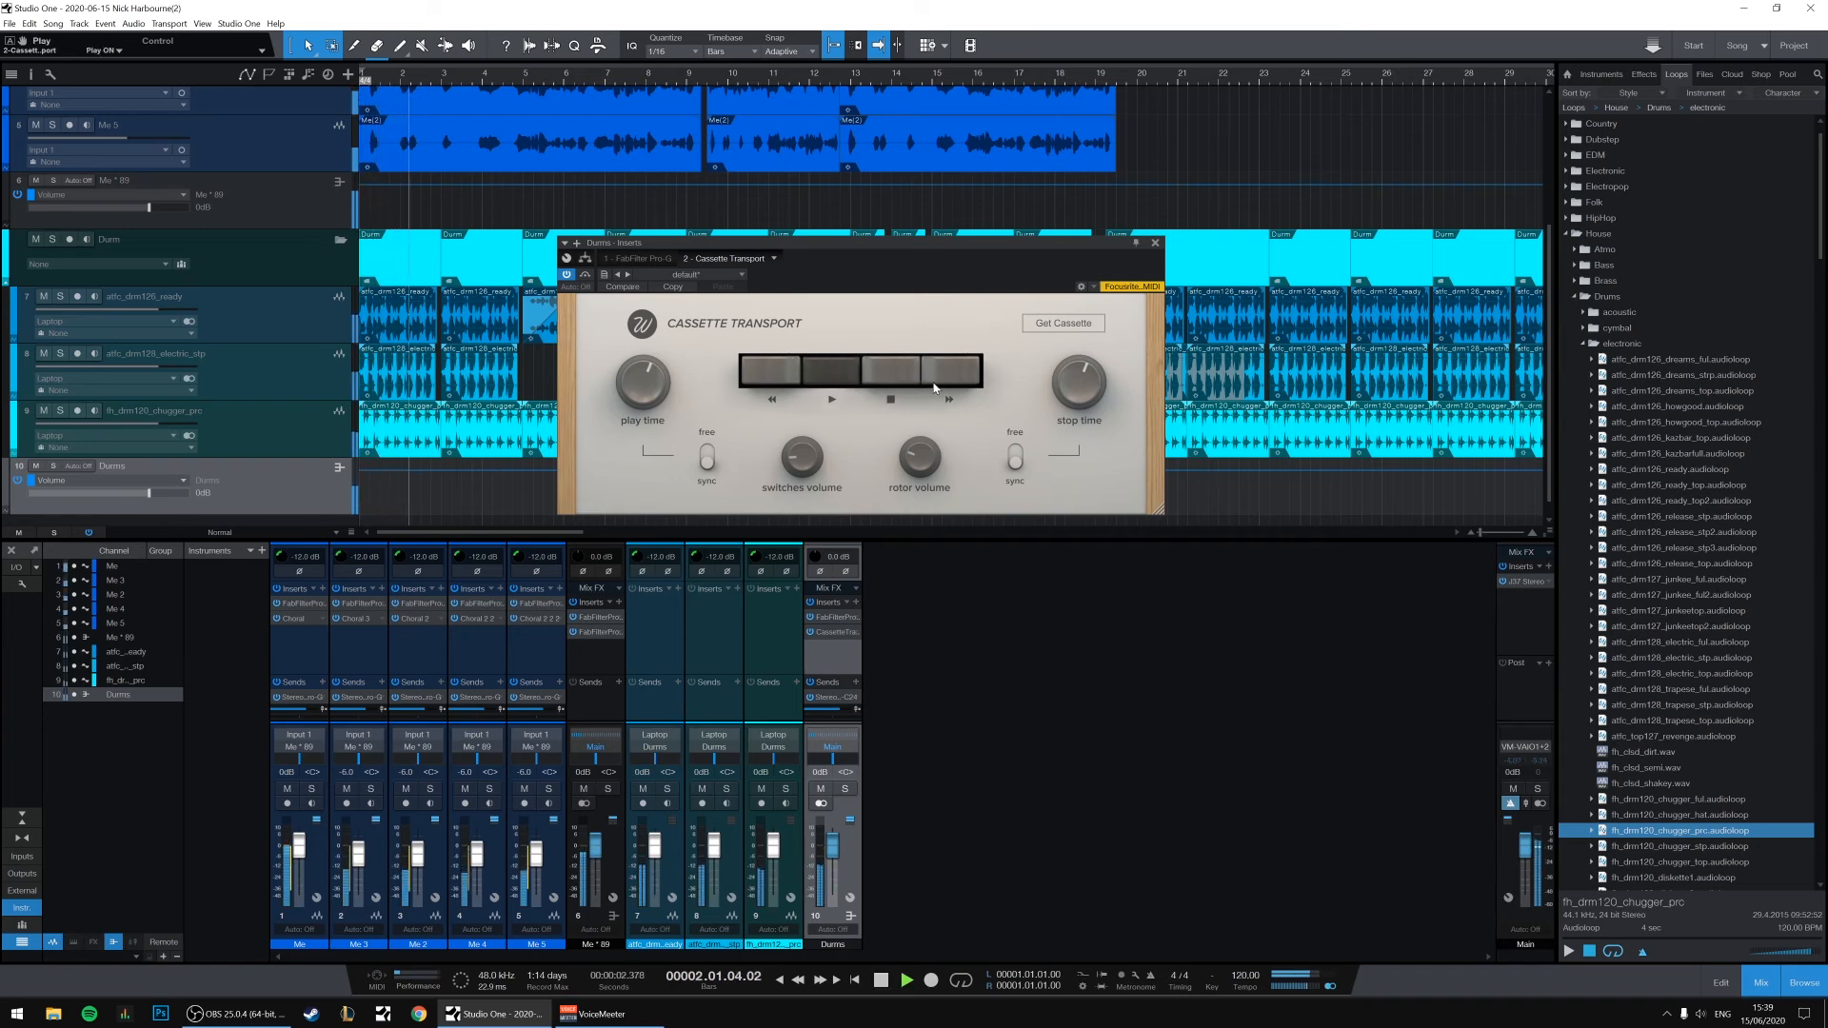
click(706, 456)
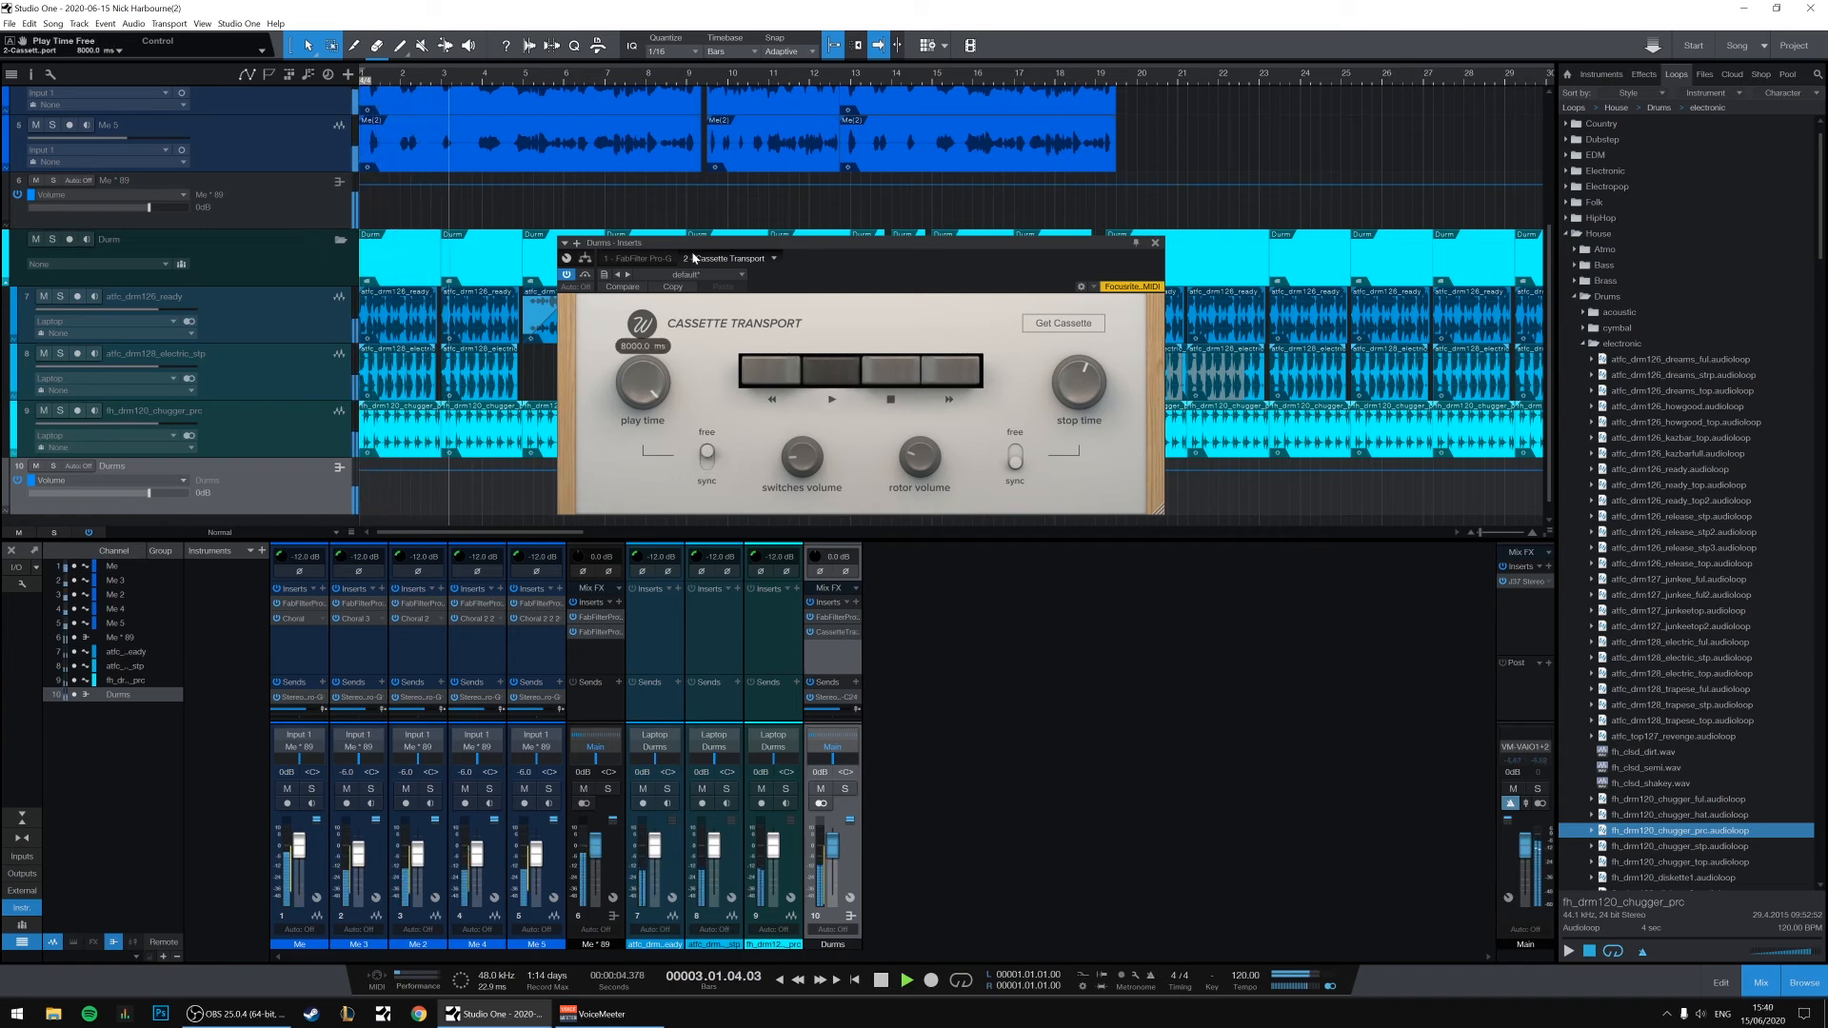
click(1014, 458)
click(891, 377)
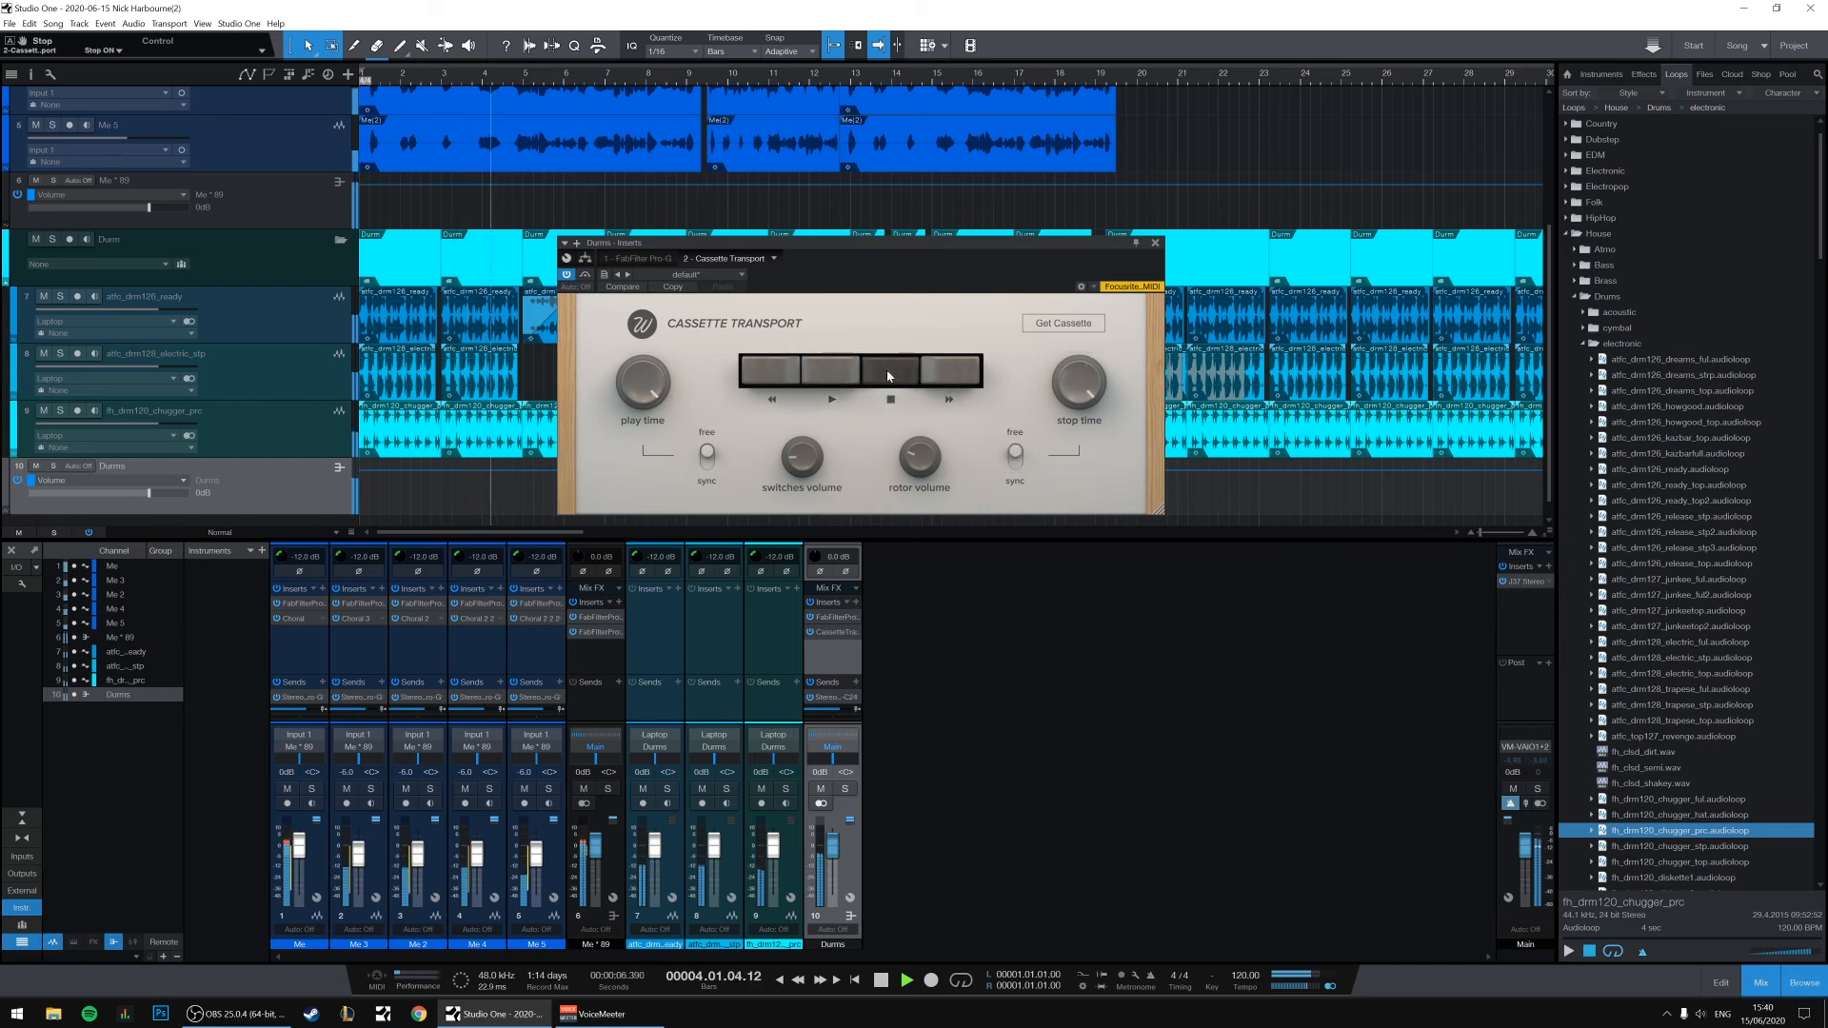
click(840, 378)
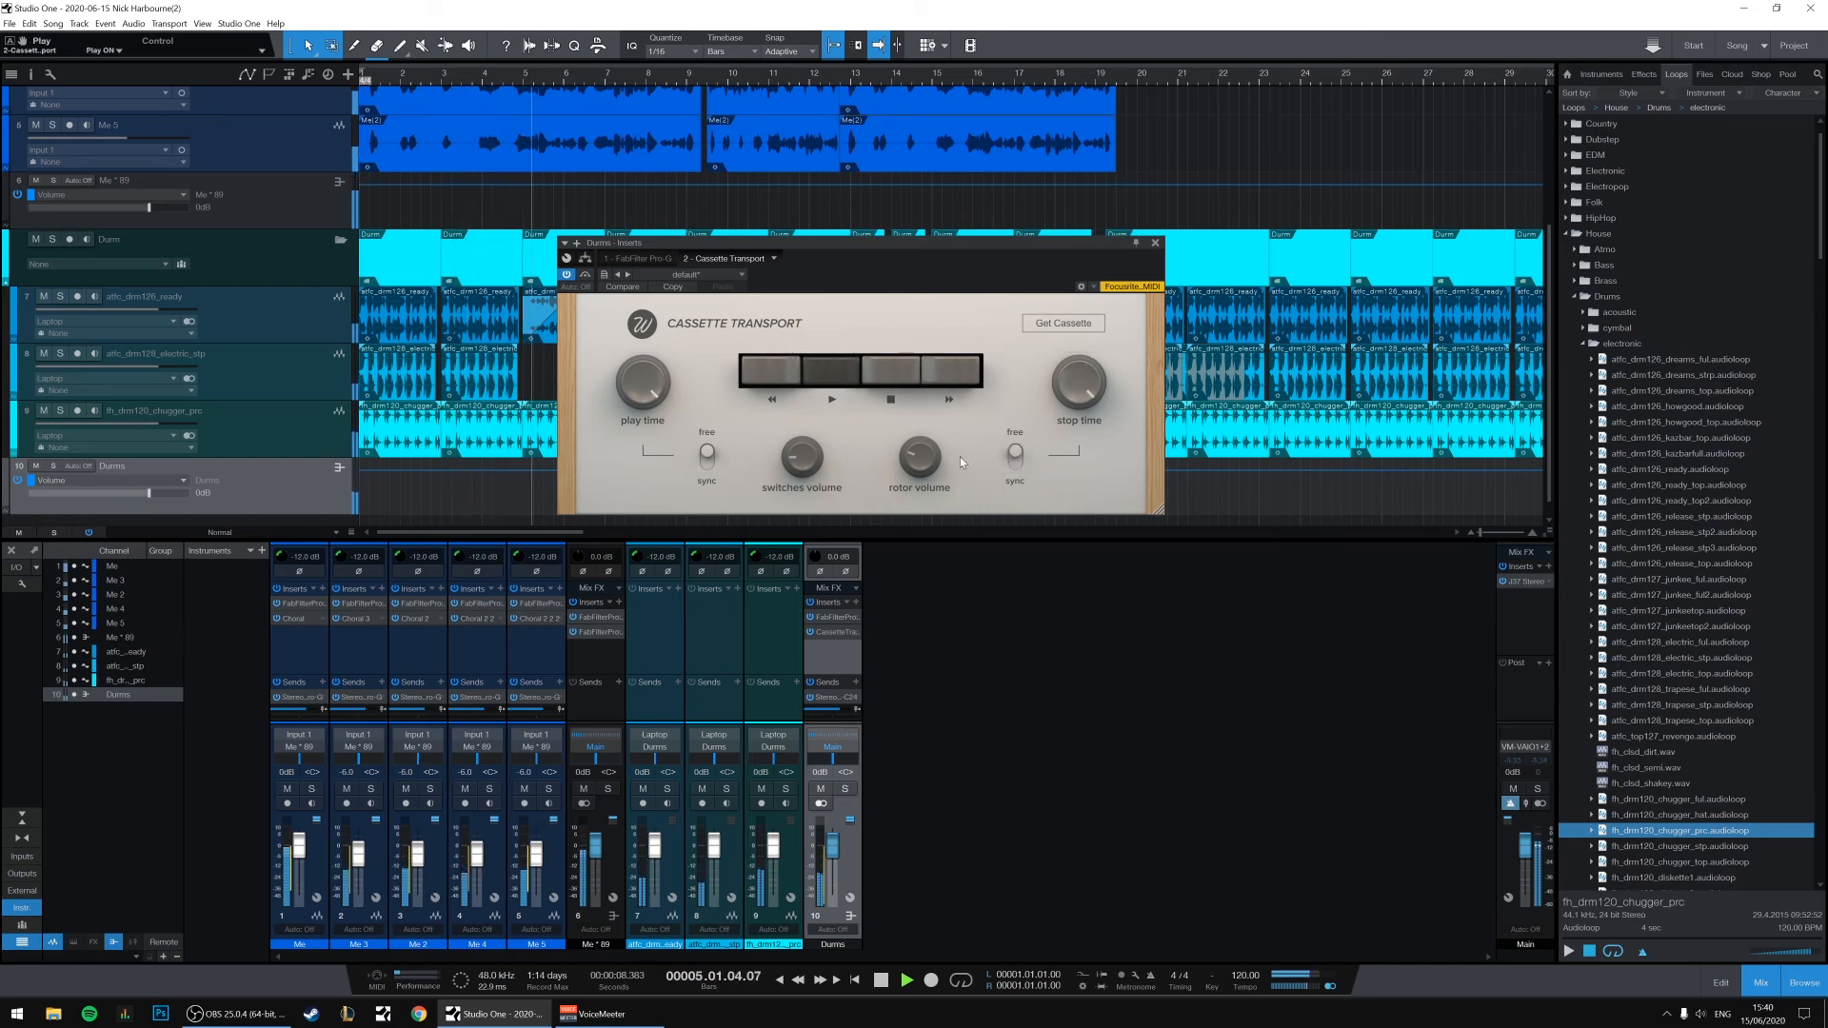
Raise Cassette Transport's rotor volume to about 99% and its switches volume to 100%, testing the stop and play effects.
click(1523, 570)
click(1231, 602)
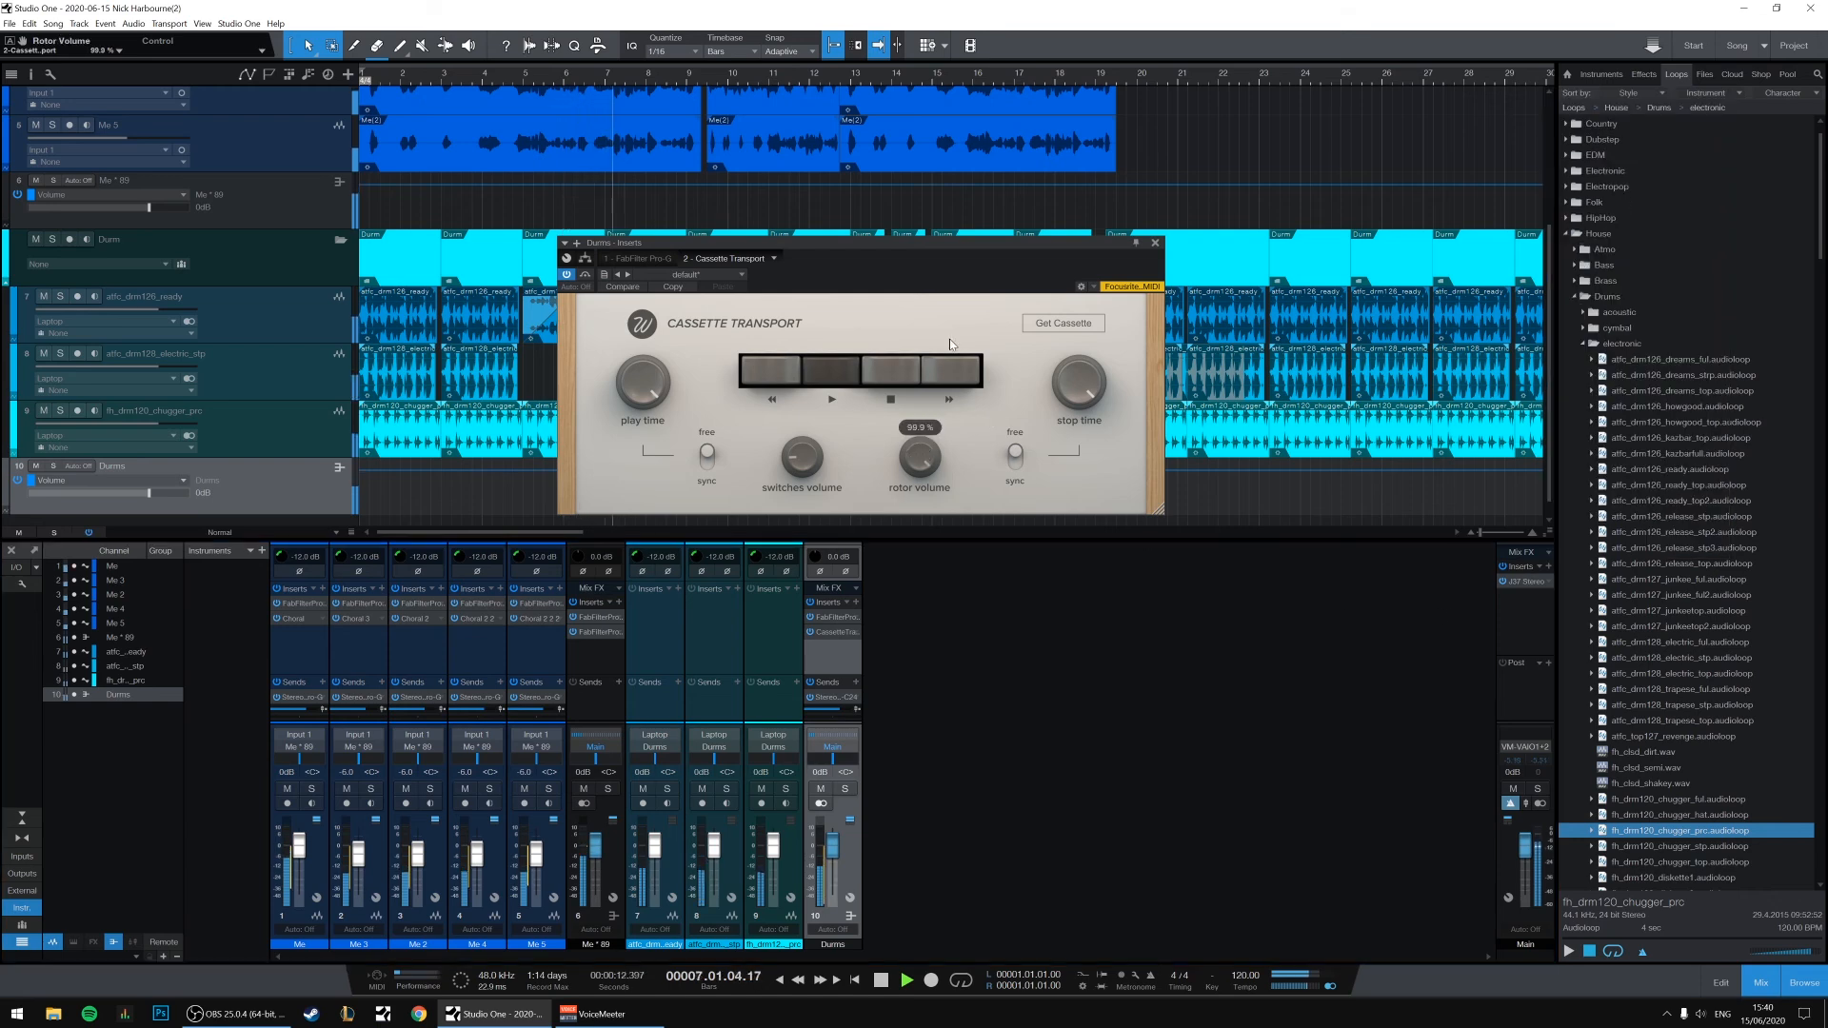
click(891, 384)
click(846, 379)
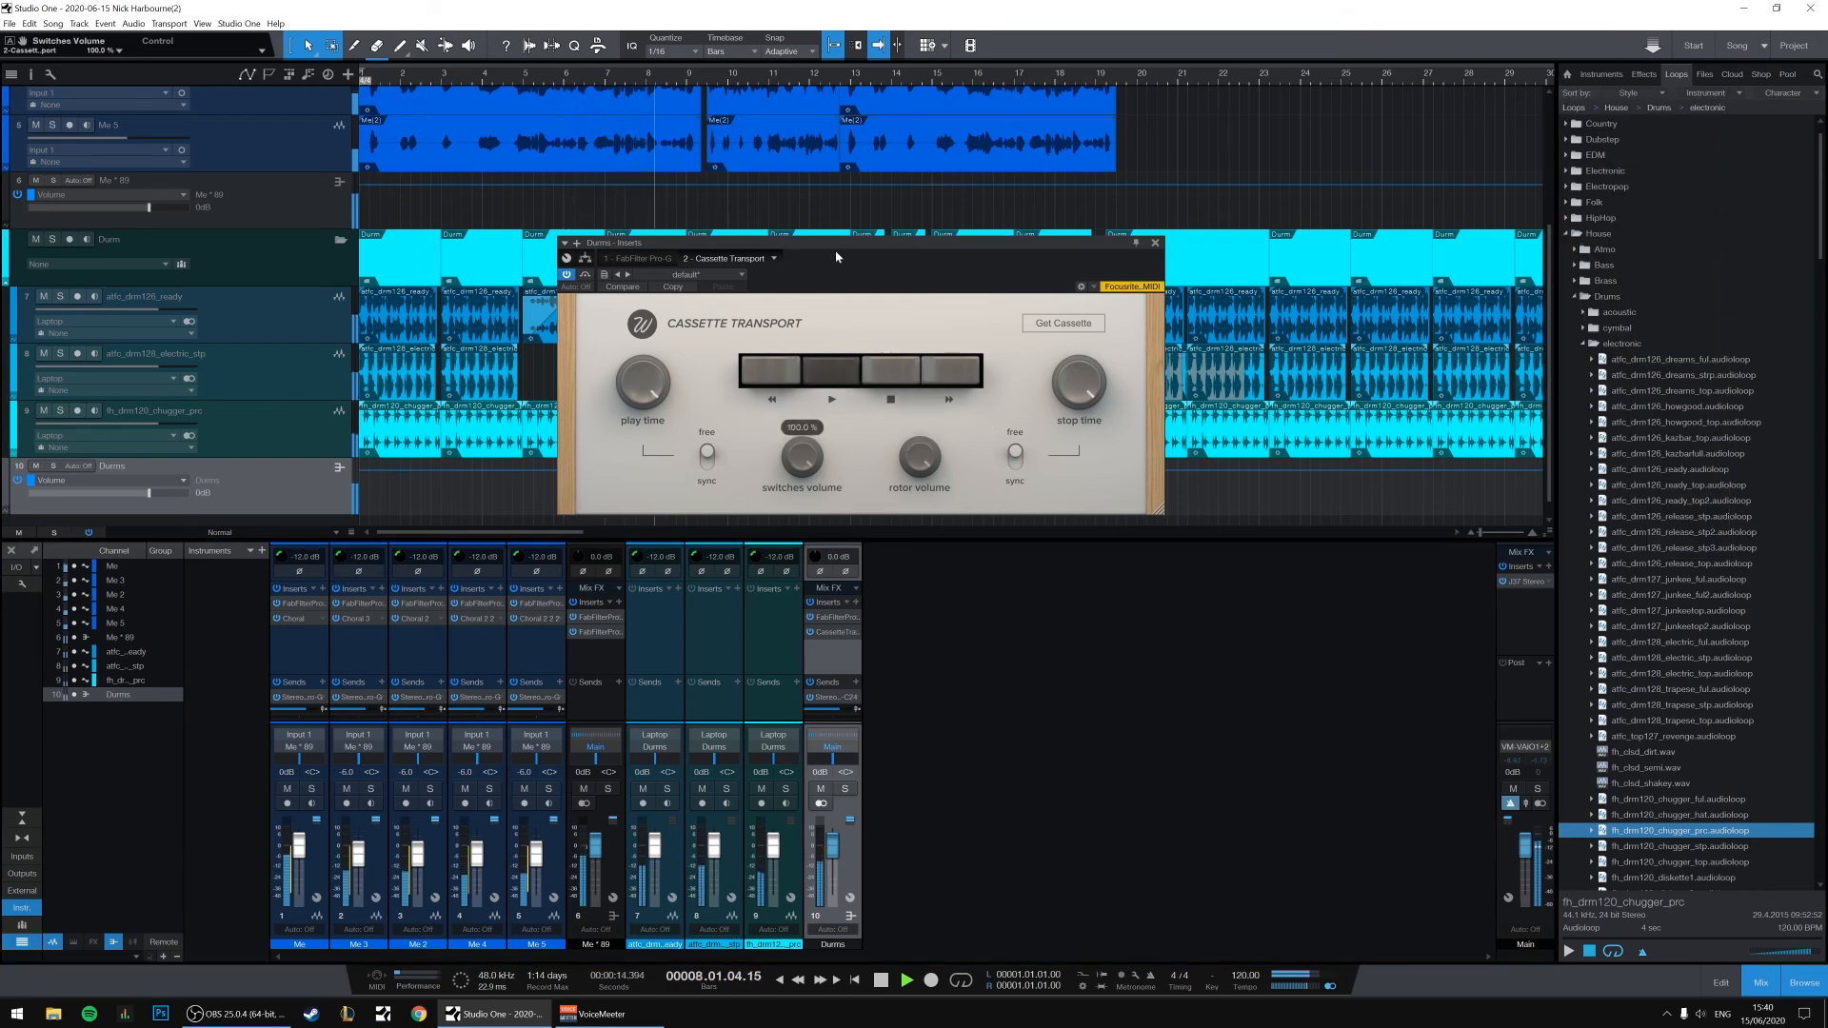
Audition Cassette Transport's stop, play and fast-forward effects during playback, leave it on play and close the plug-in.
click(879, 381)
click(846, 379)
click(903, 376)
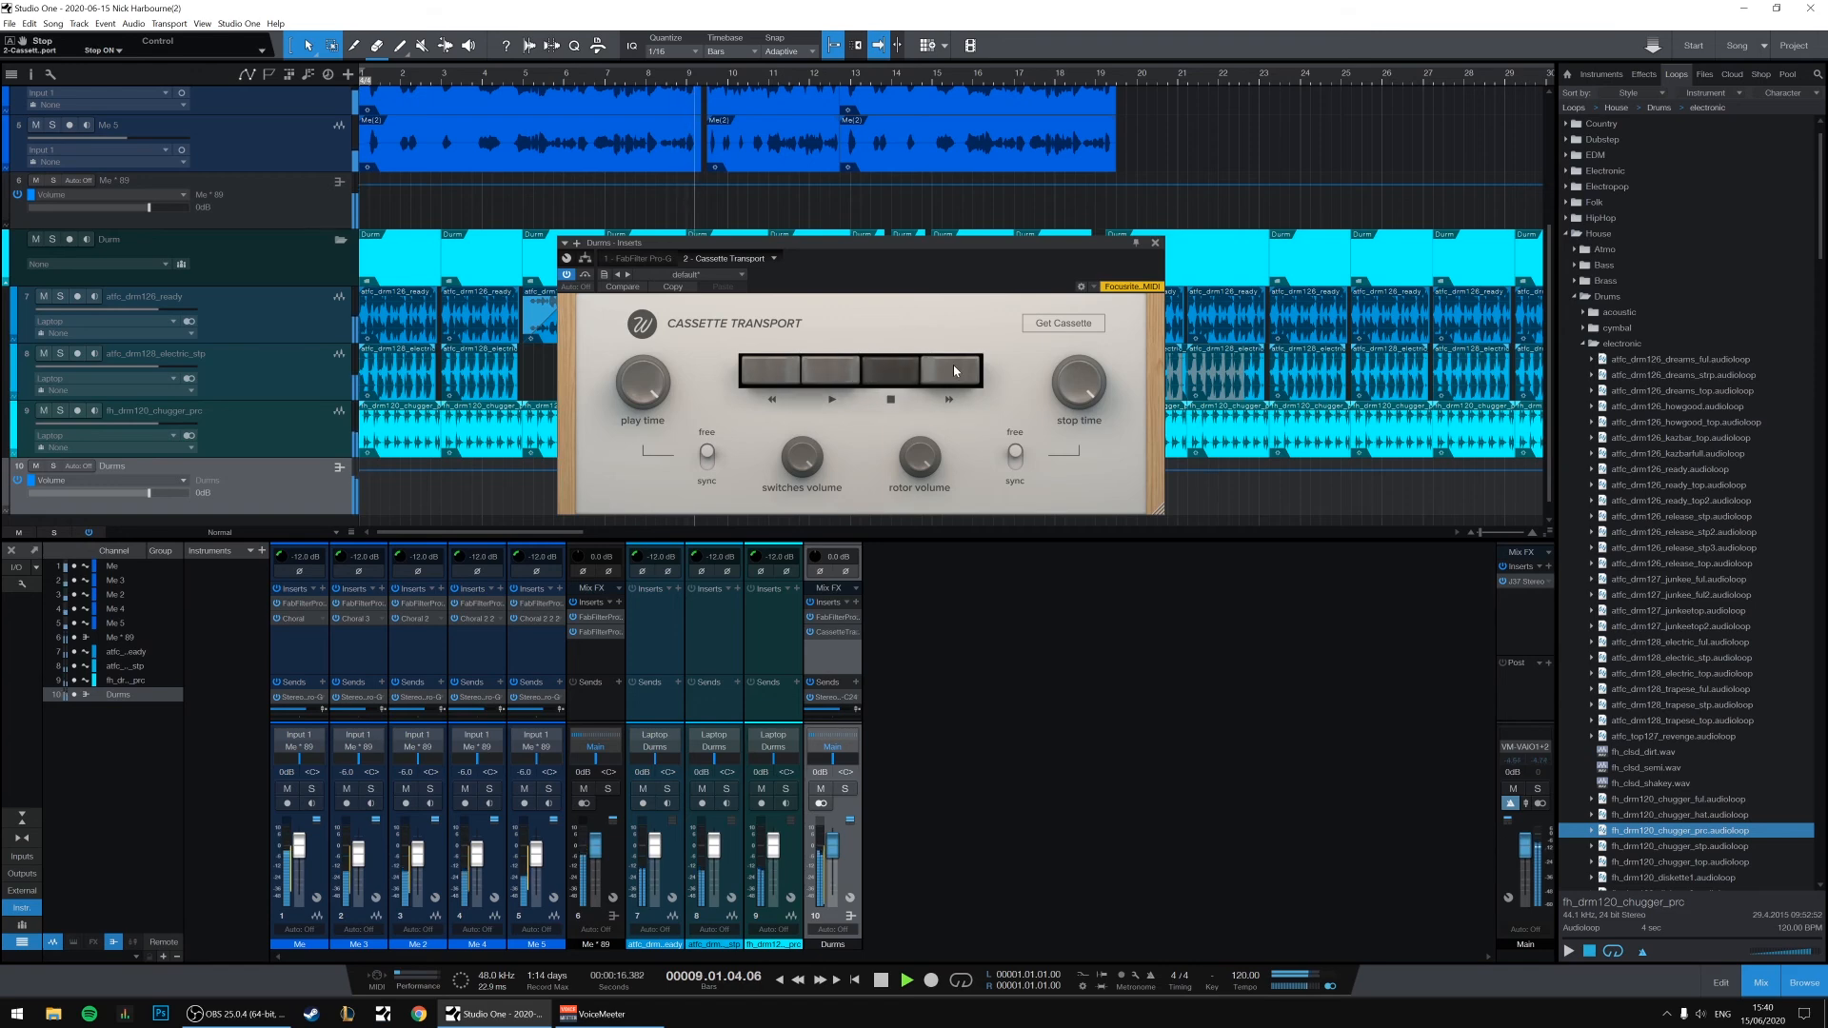
click(957, 371)
click(834, 367)
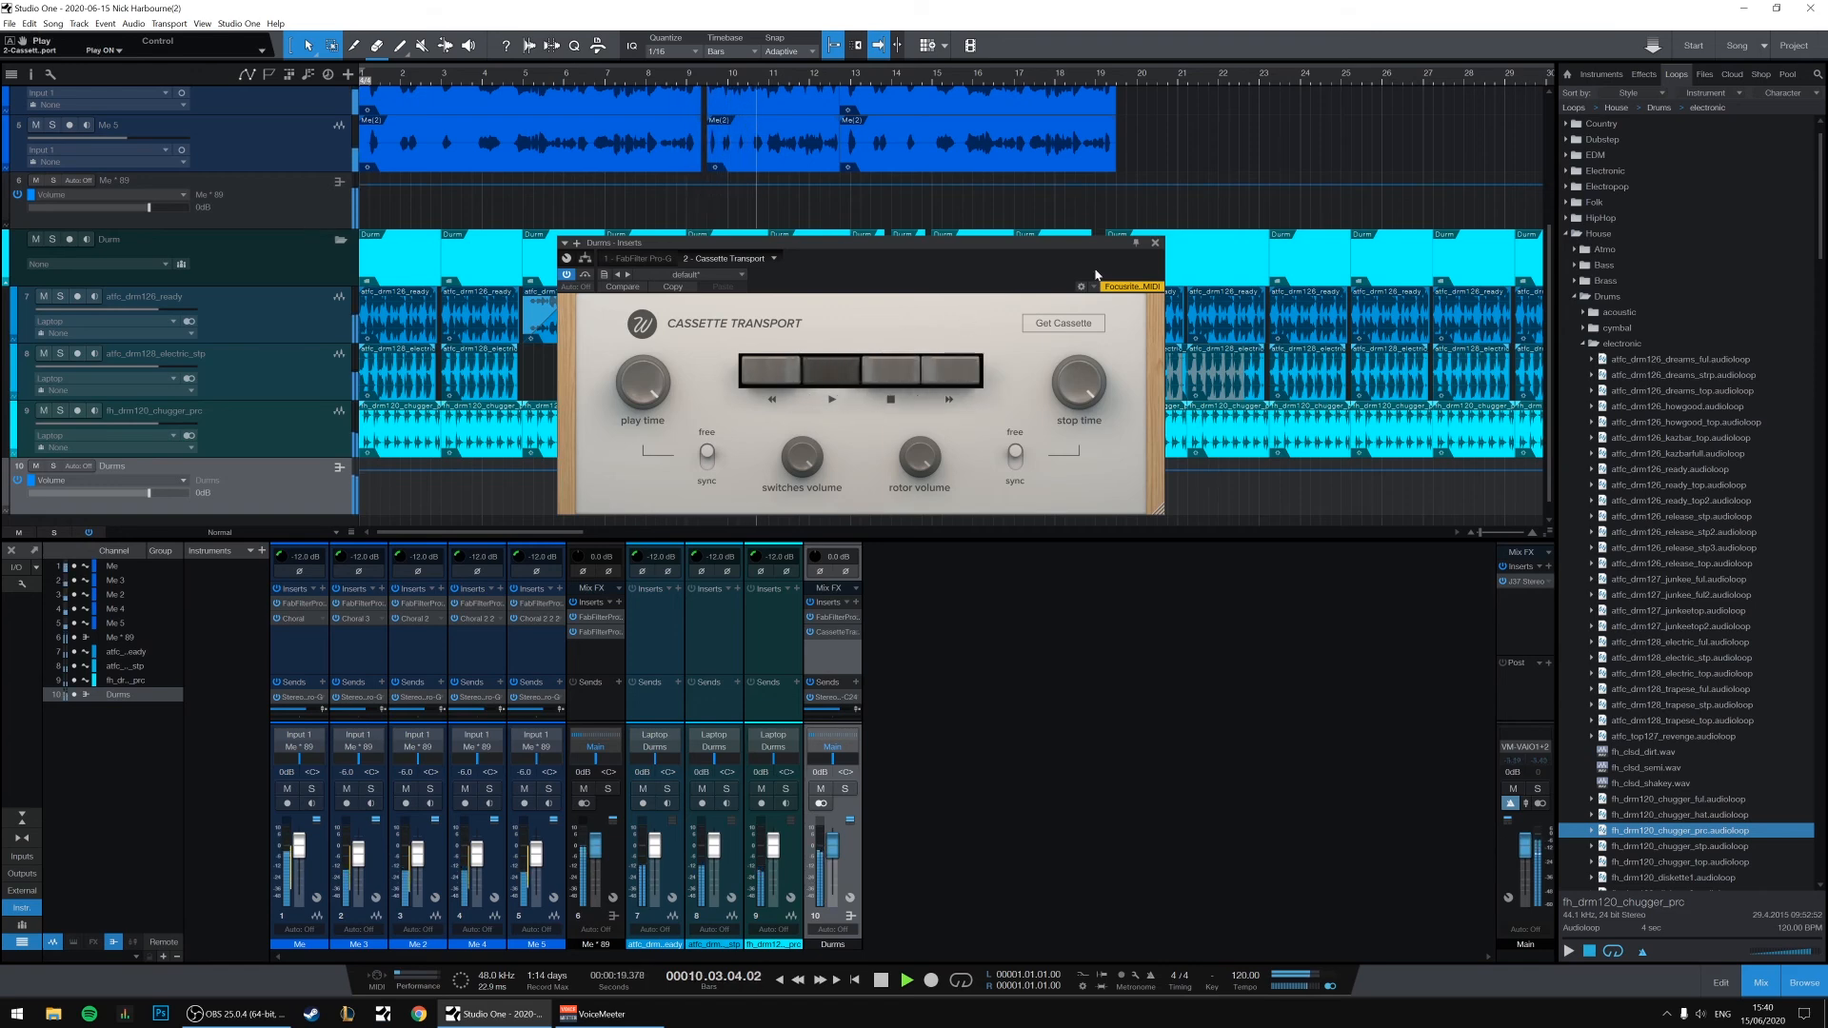
click(1155, 243)
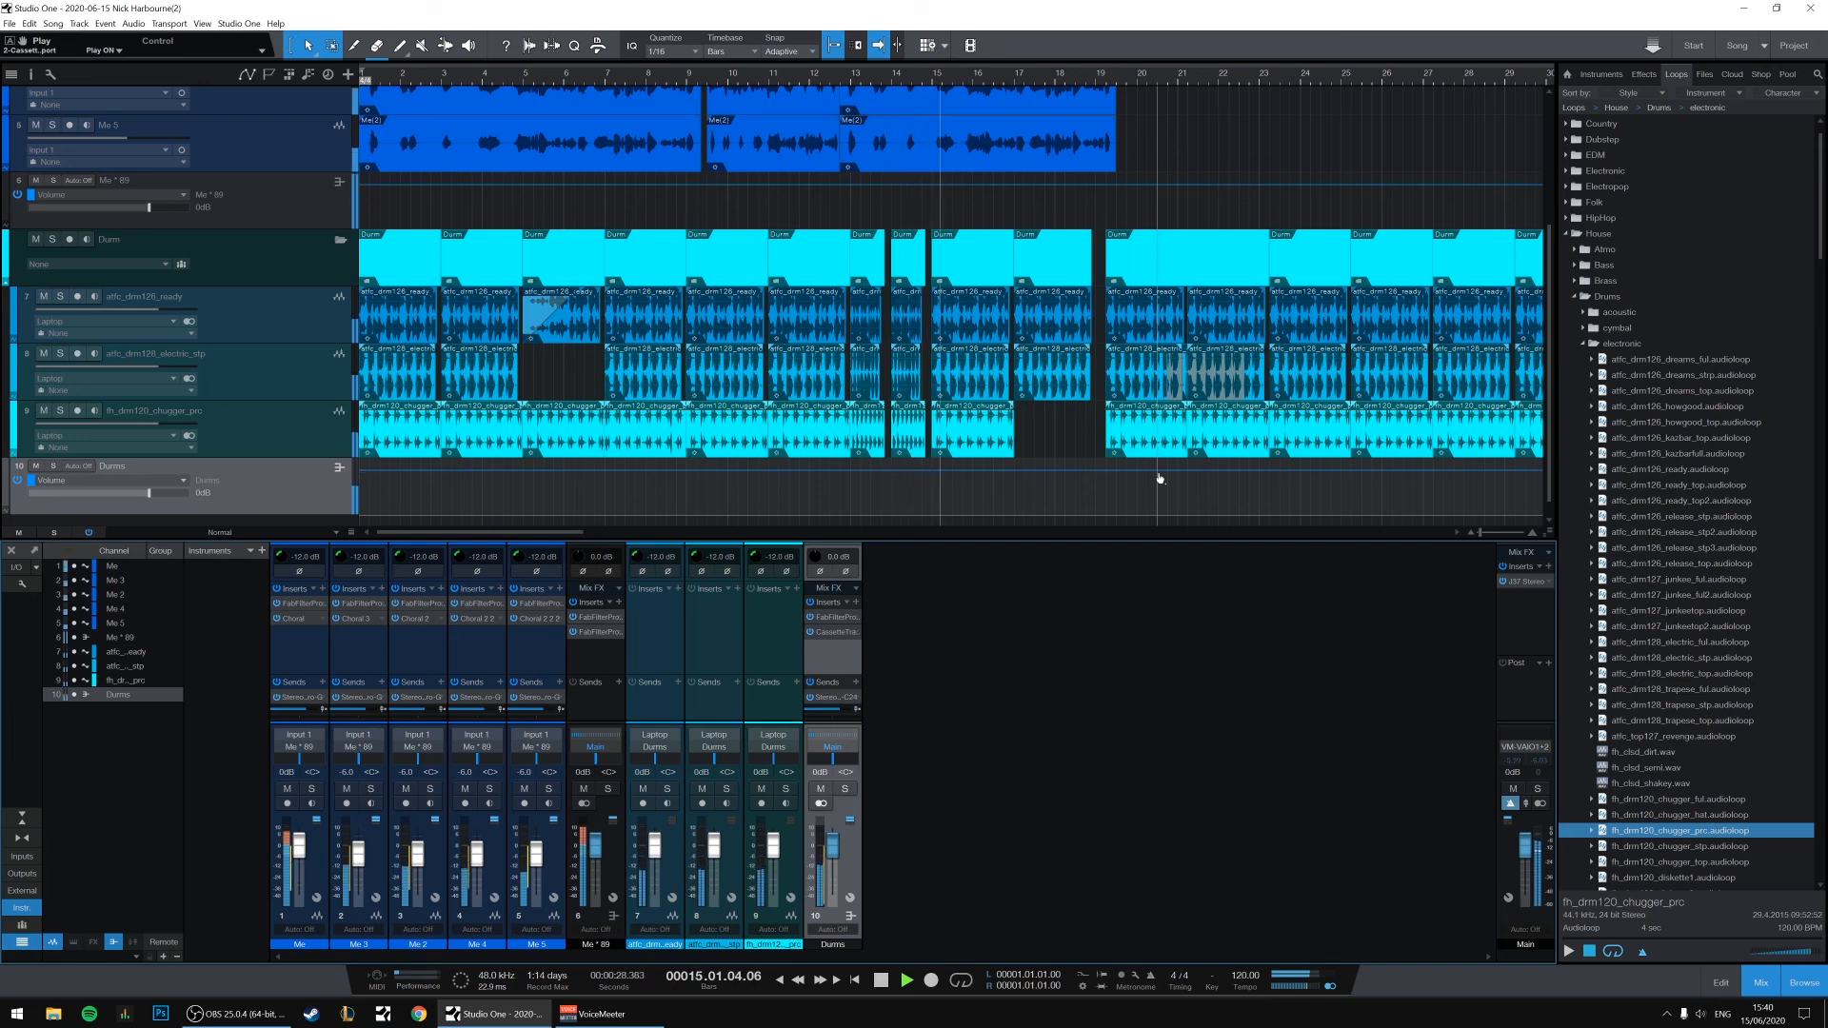
Reopen Cassette Transport on the drum bus, reduce its rotor volume and close it, then shrink the arrangement tracks to the small height.
double_click(835, 632)
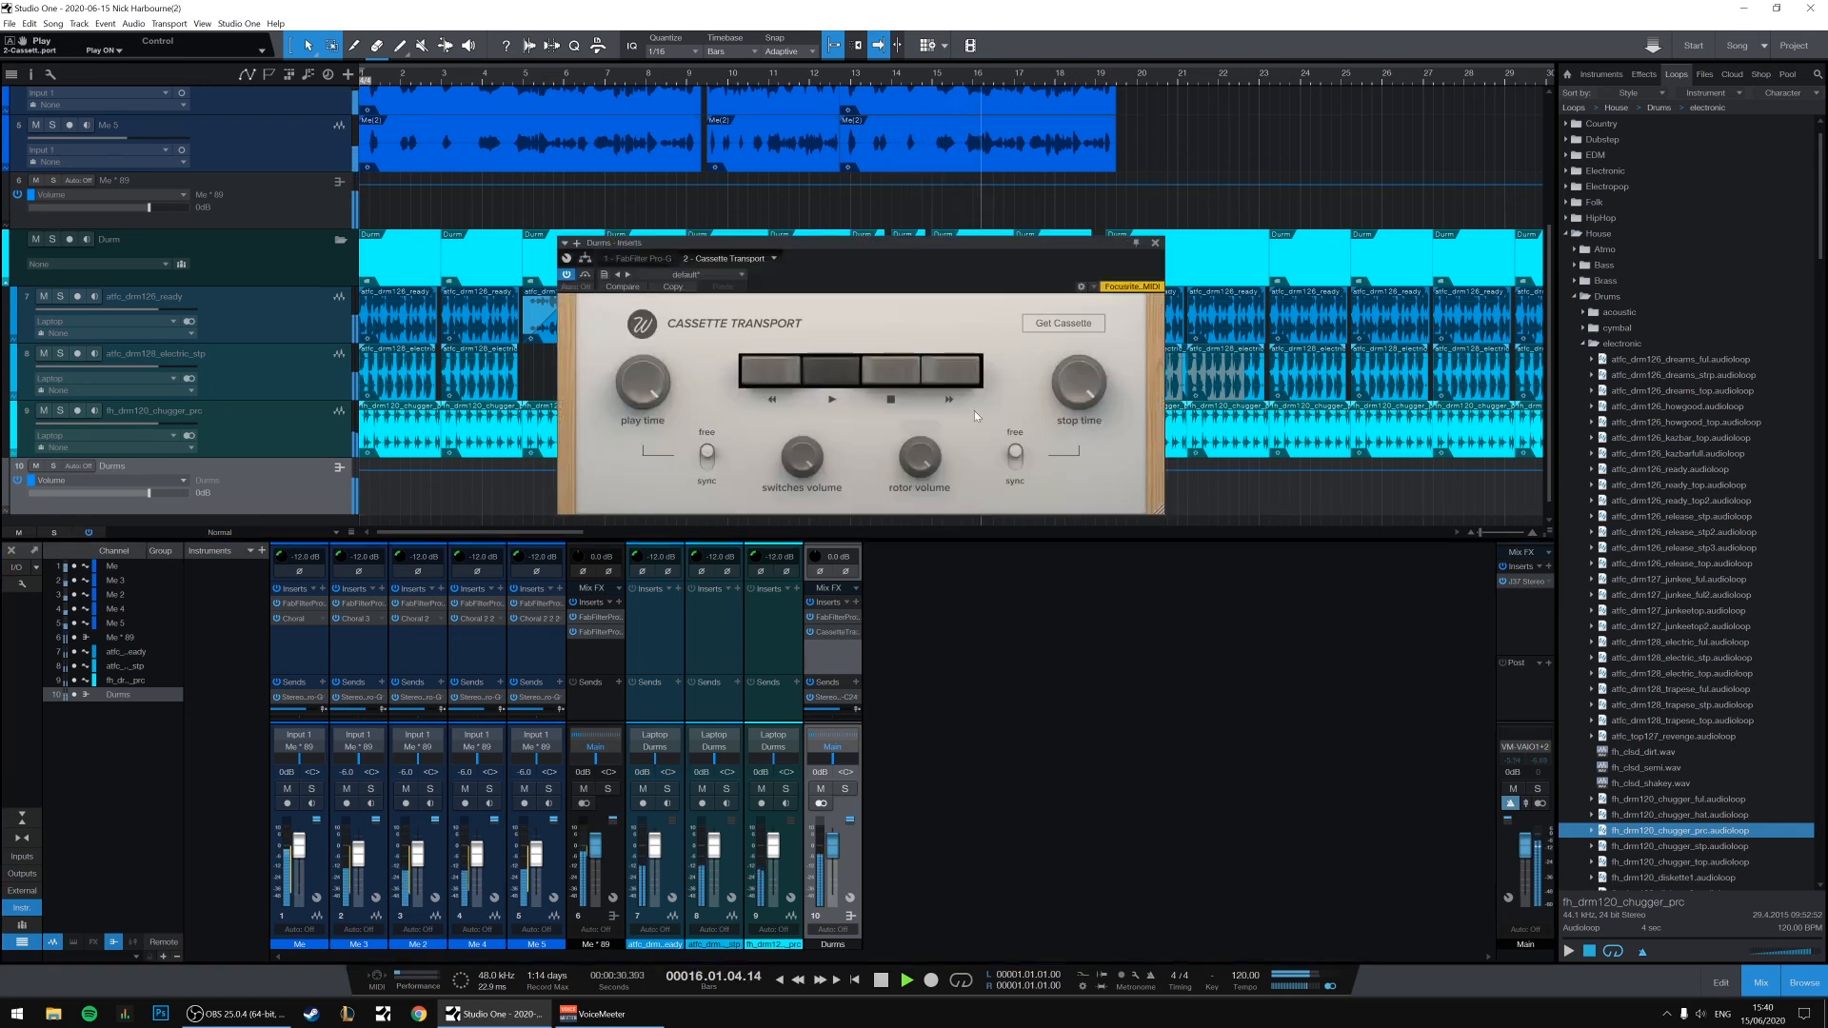
mouse_move(931, 468)
drag(931, 467, 928, 493)
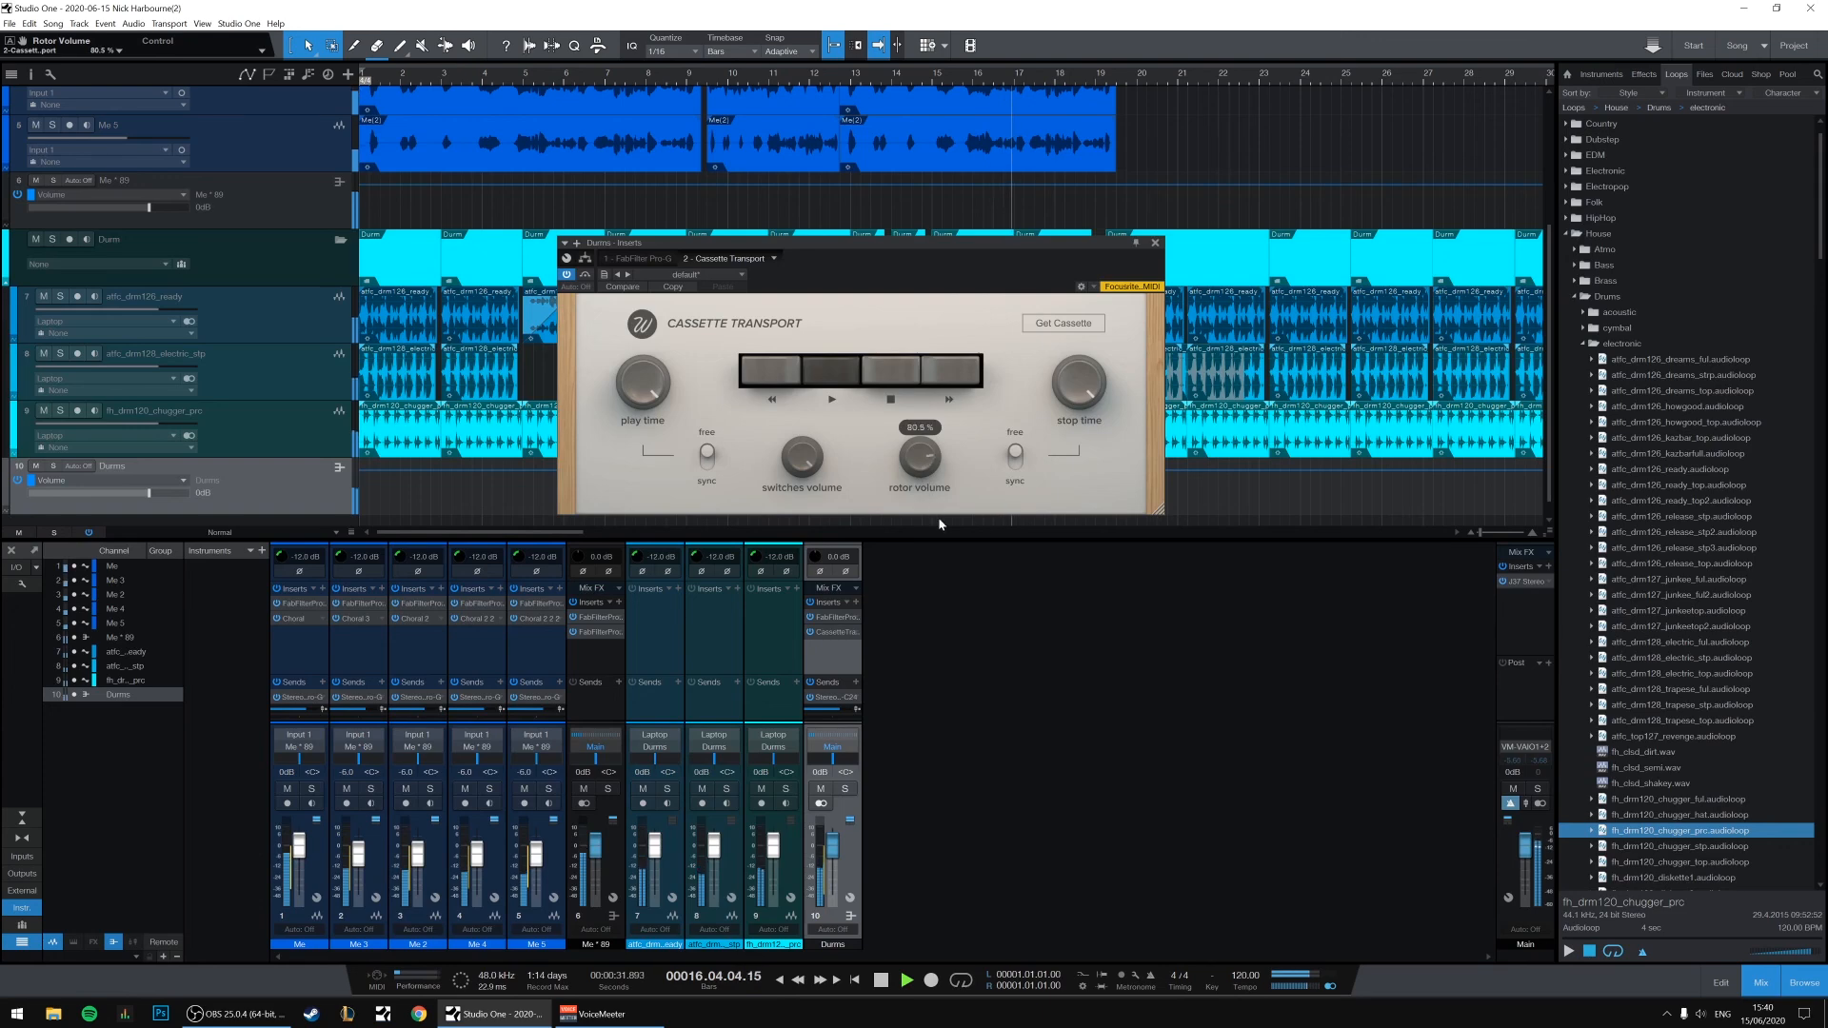
click(1155, 243)
scroll(1240, 283, up, 3)
scroll(1240, 283, down, 2)
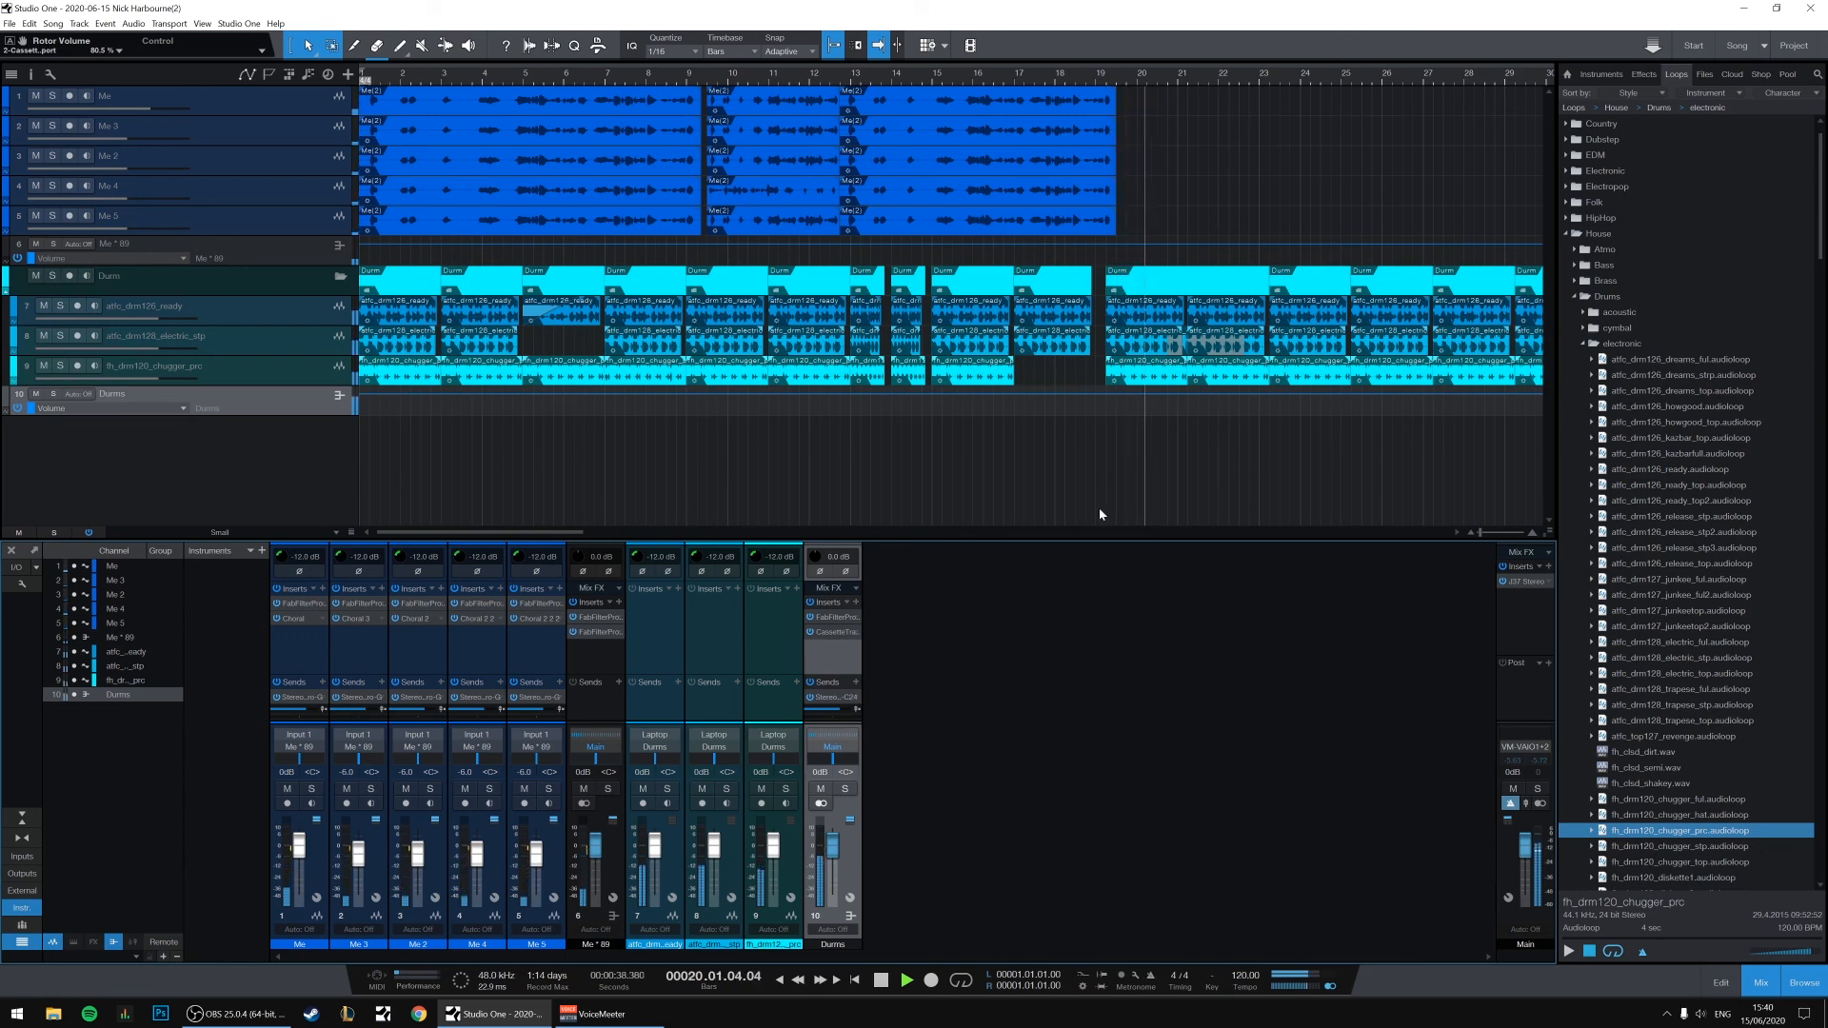
Trigger Cassette Transport's stop effect on the drum bus, end playback, close the plug-in and return to the song start.
double_click(827, 633)
click(905, 367)
key(space)
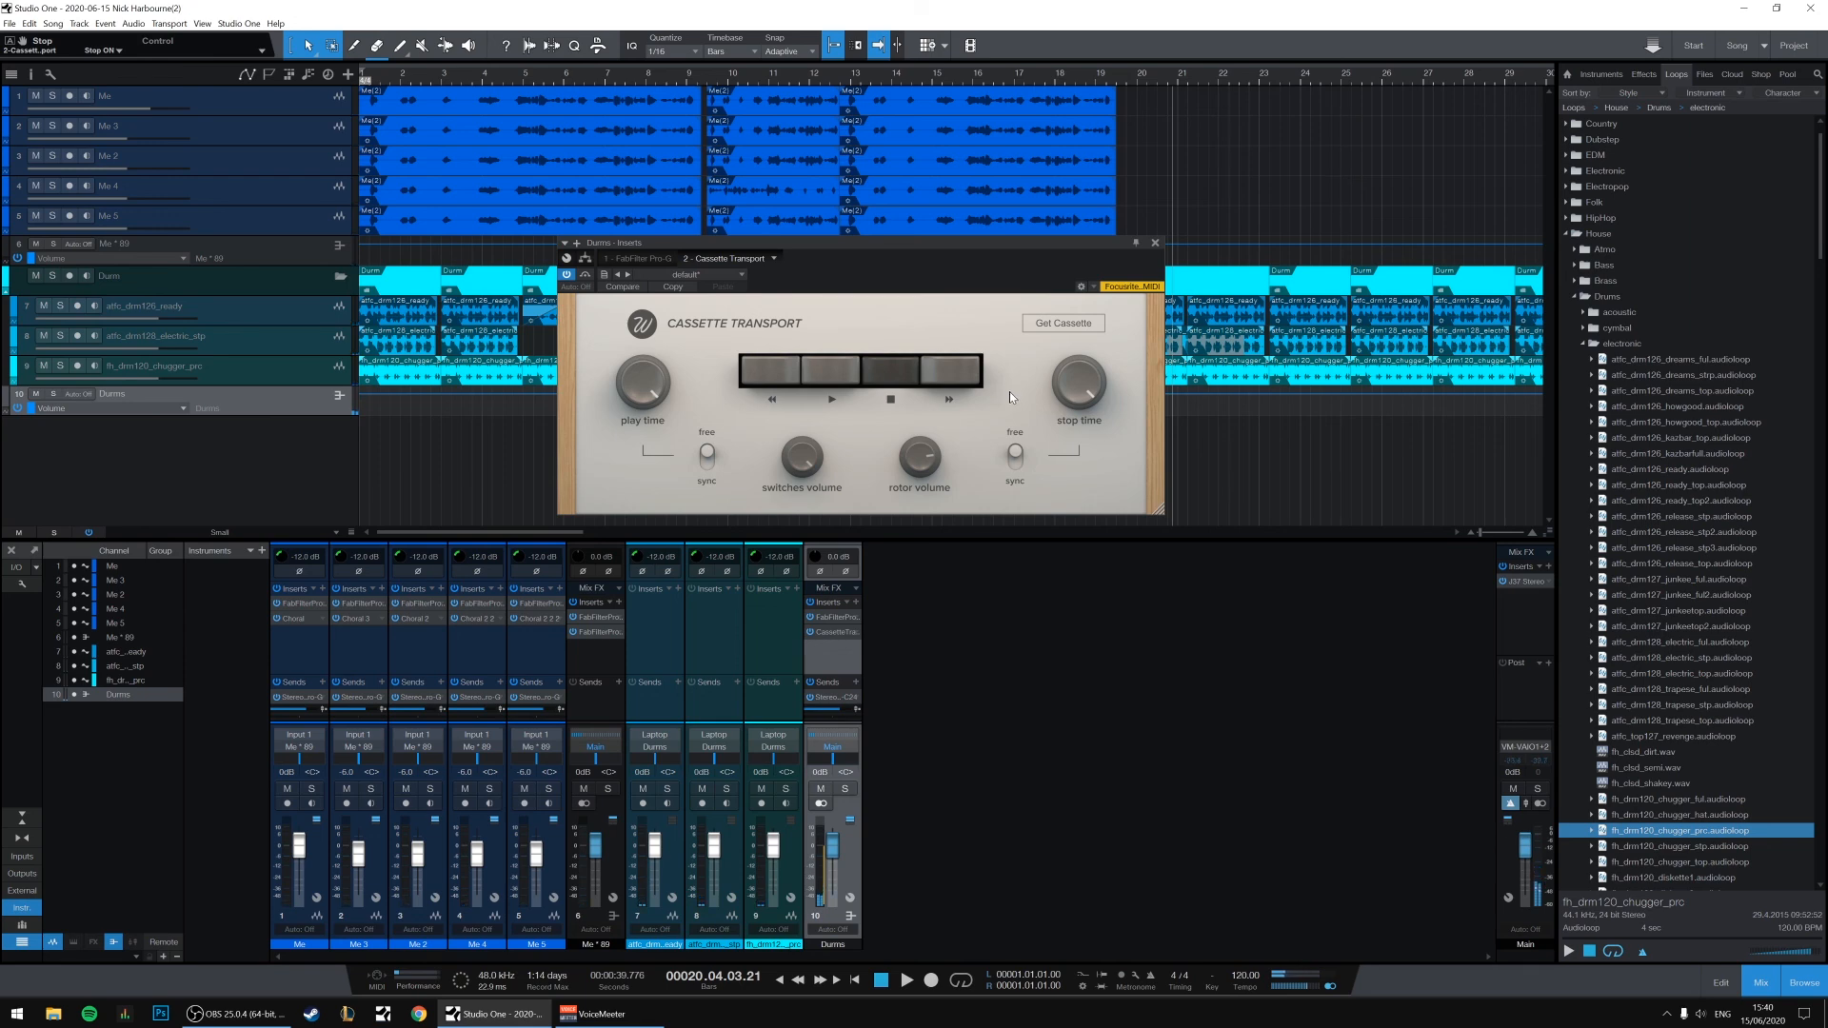
click(1156, 242)
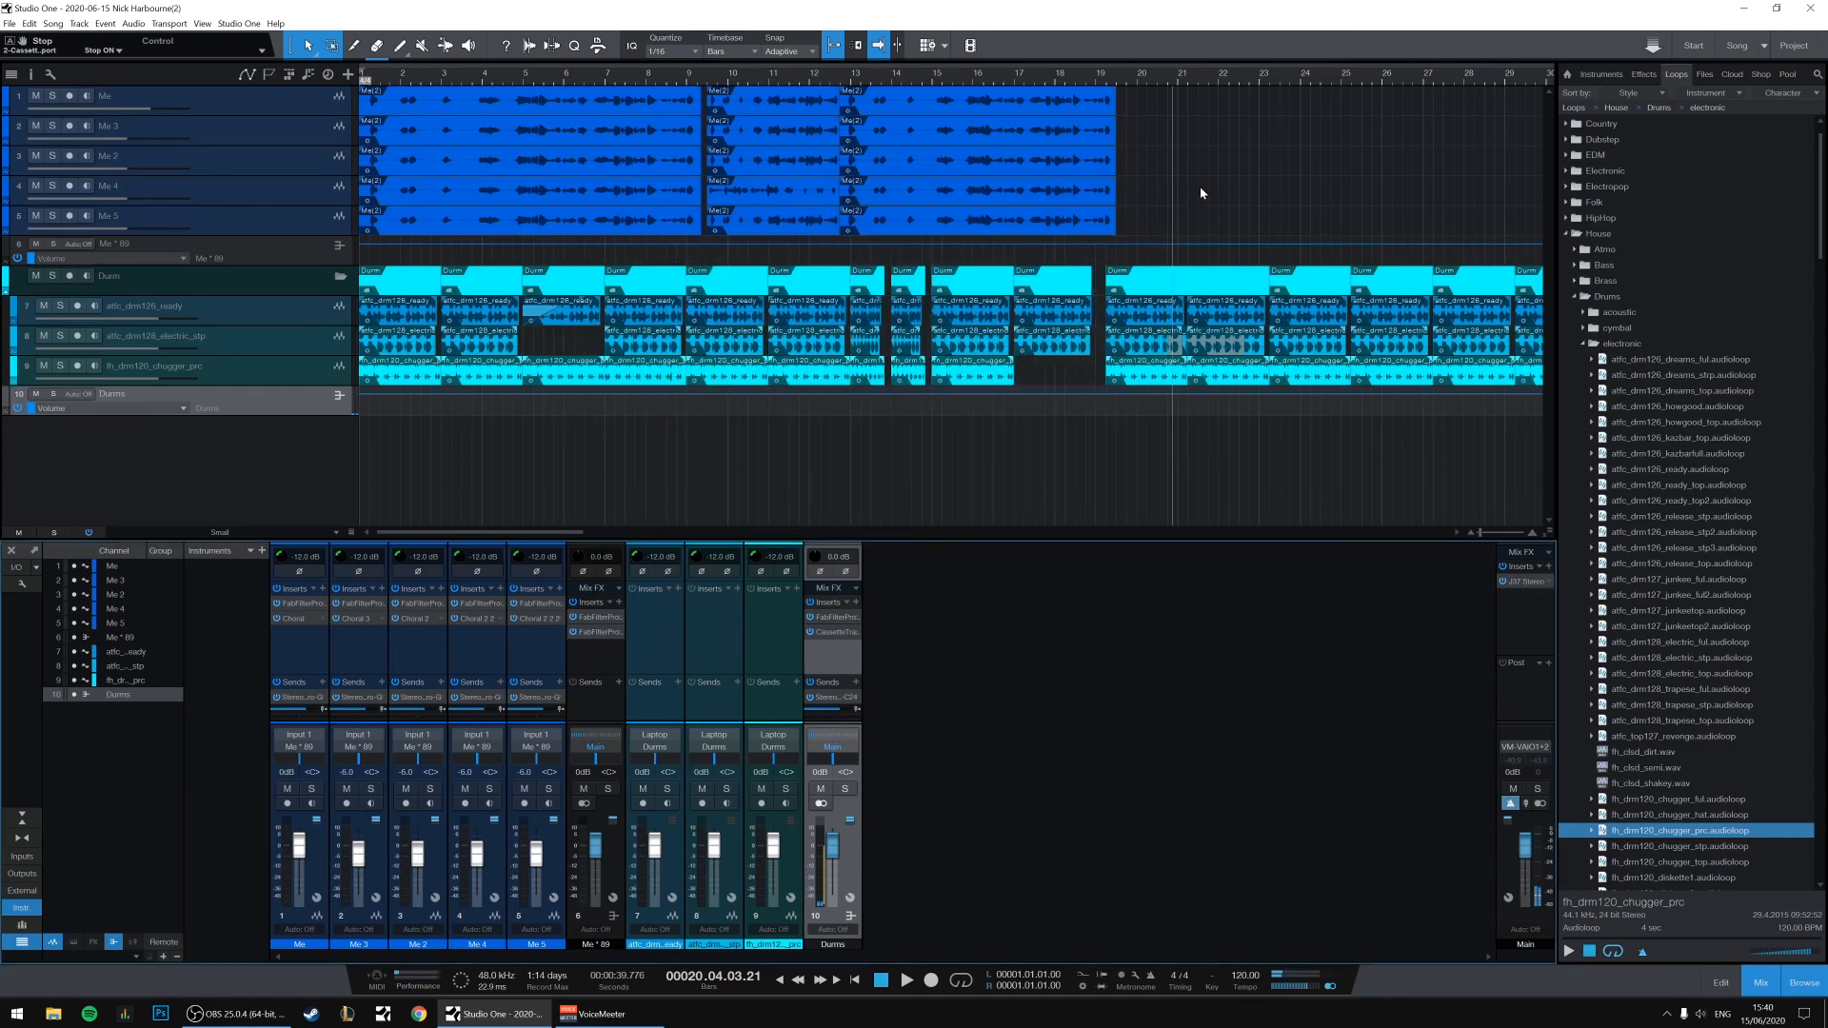
key(Home)
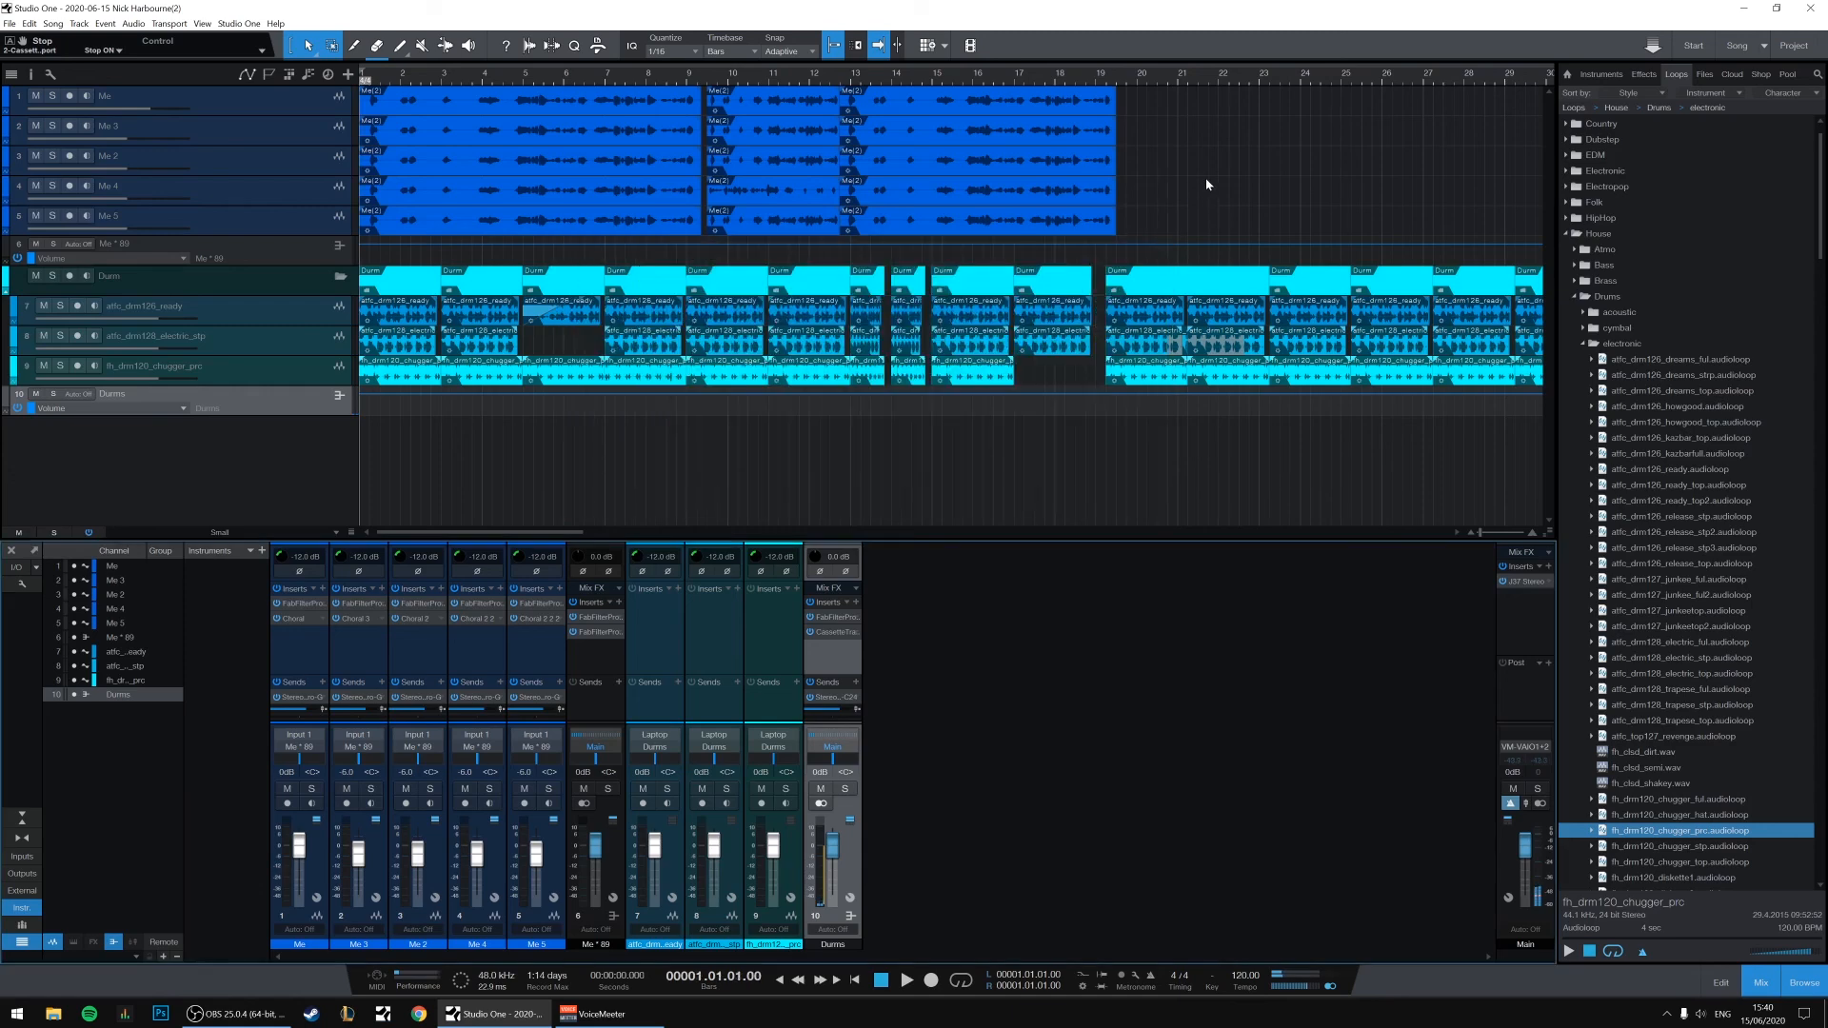